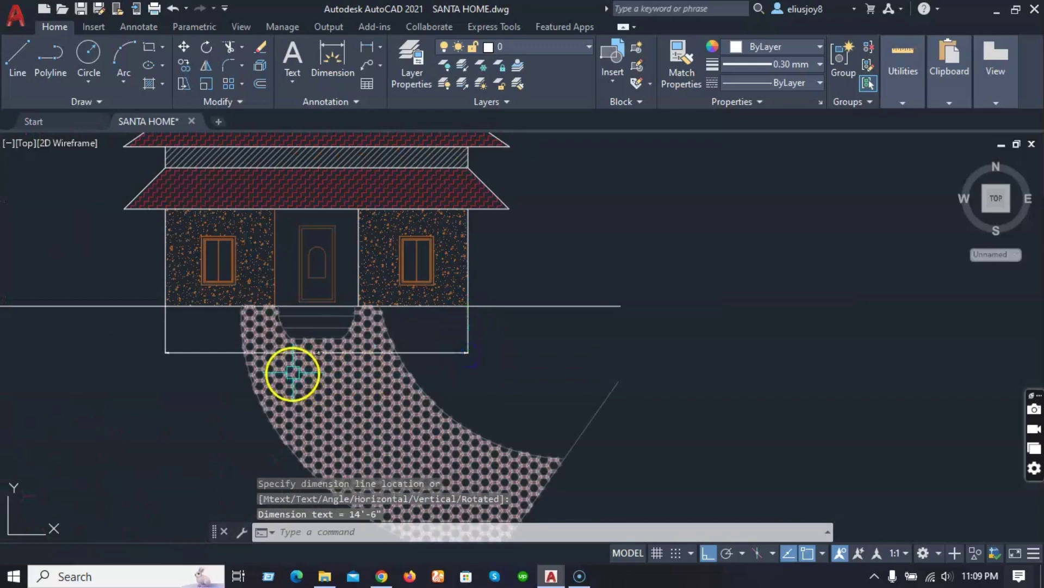
Draw a horizontal line 14'-6" long in the empty space to the right of the house elevation.
scroll(210, 384, "down", 5)
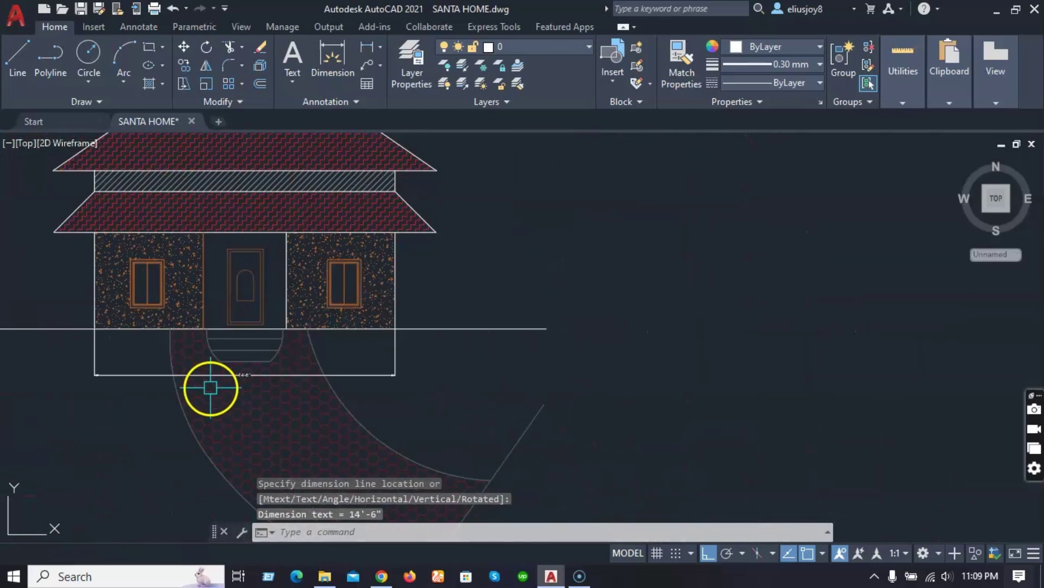
scroll(466, 357, "down", 2)
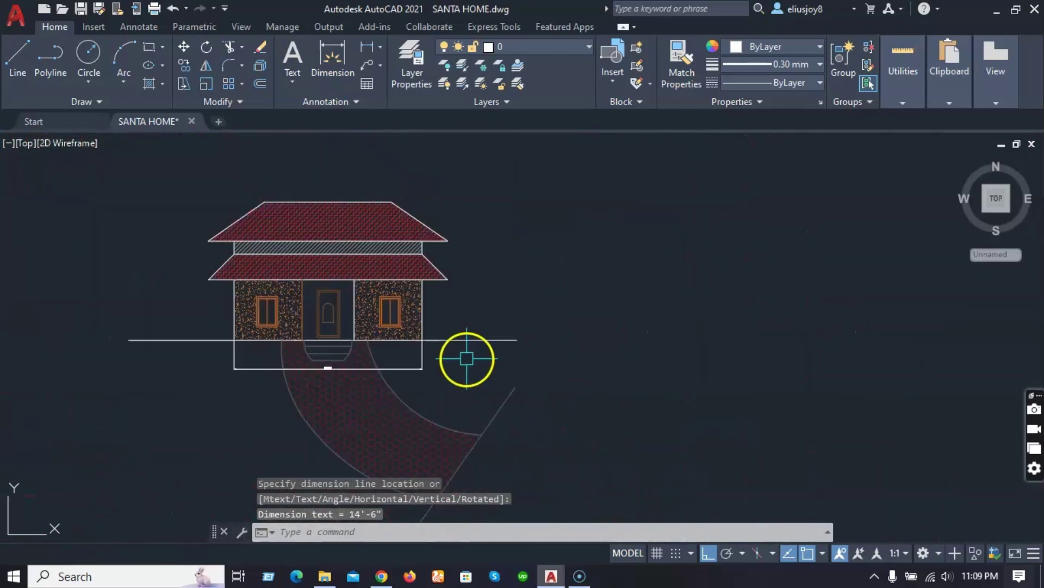
left_click(26, 76)
scroll(163, 327, "down", 3)
scroll(293, 334, "up", 1)
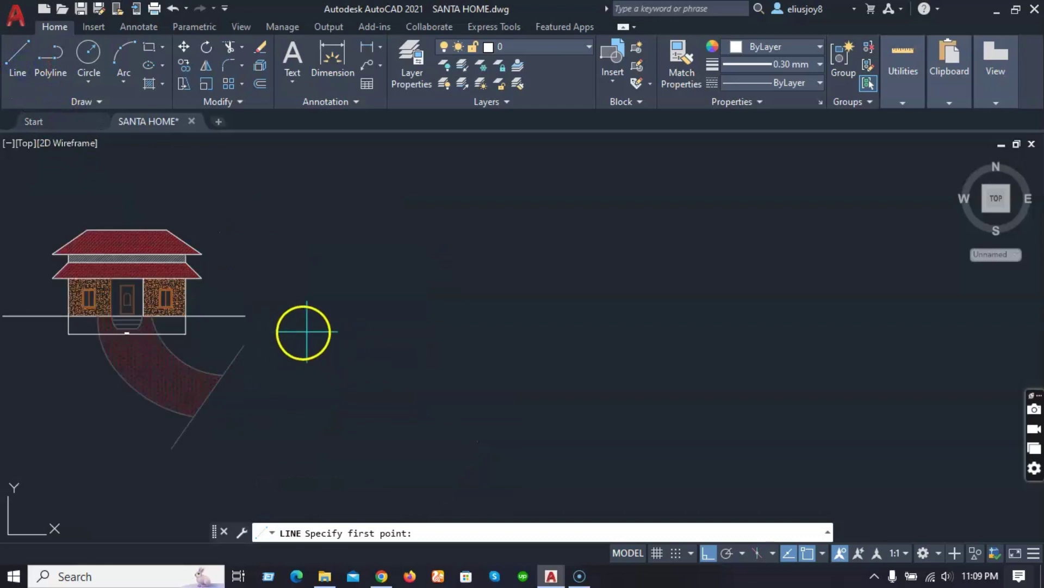
left_click(388, 318)
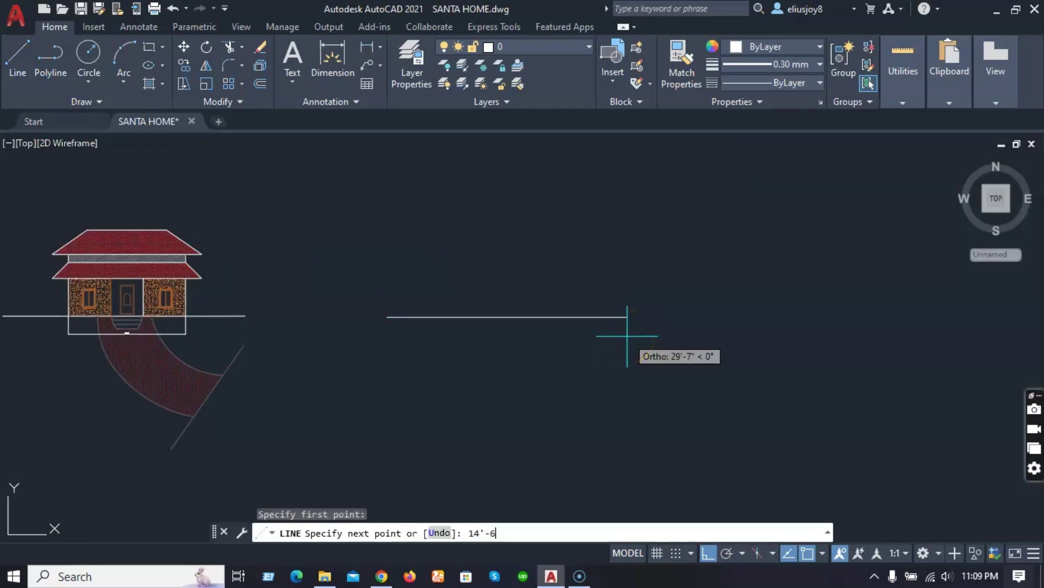
key("Return")
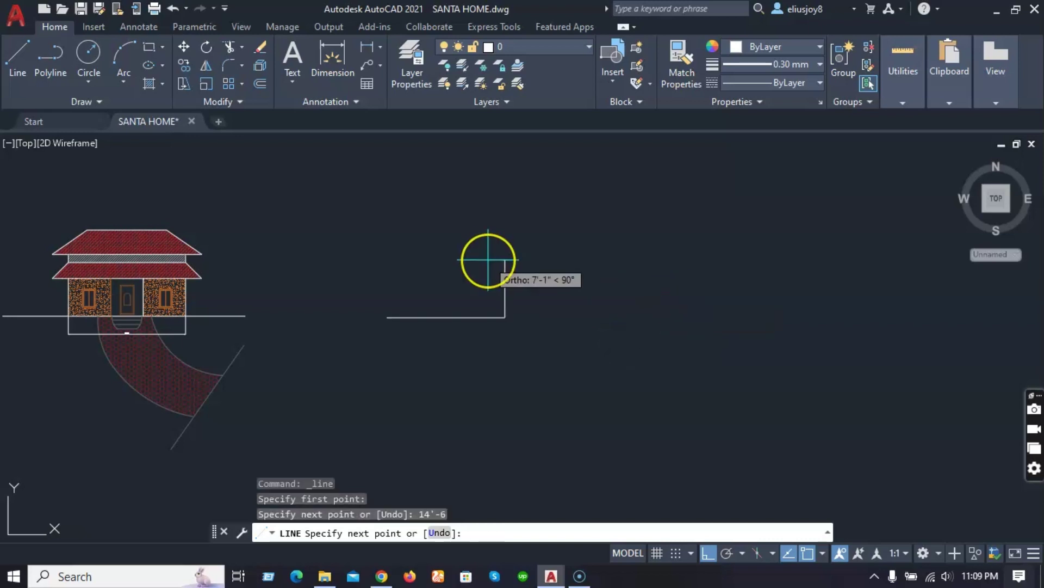
key("Return")
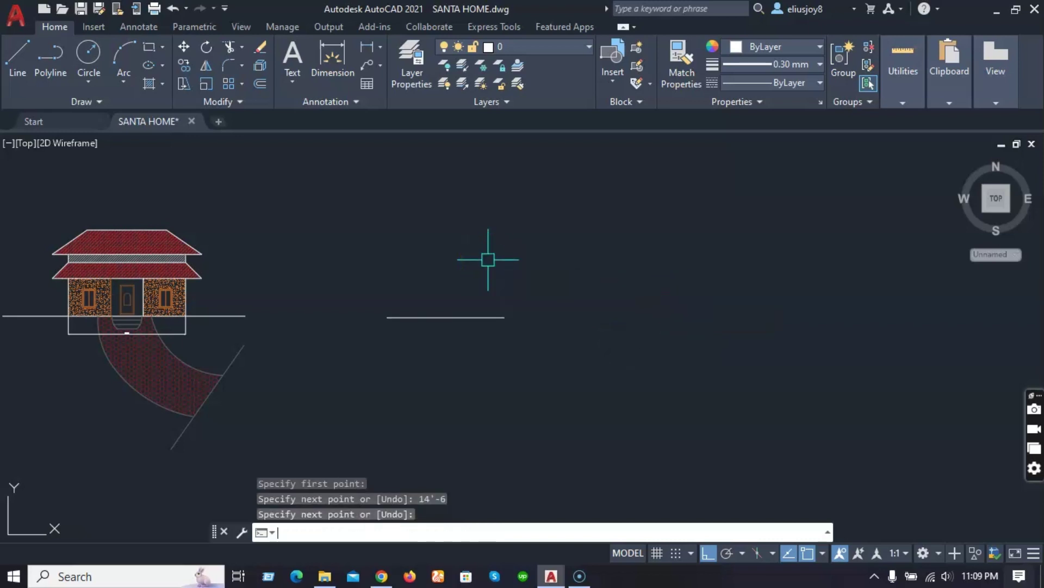
Measure the height of the house's right wall from the eave line down to the ground line.
left_click(361, 47)
scroll(172, 292, "up", 5)
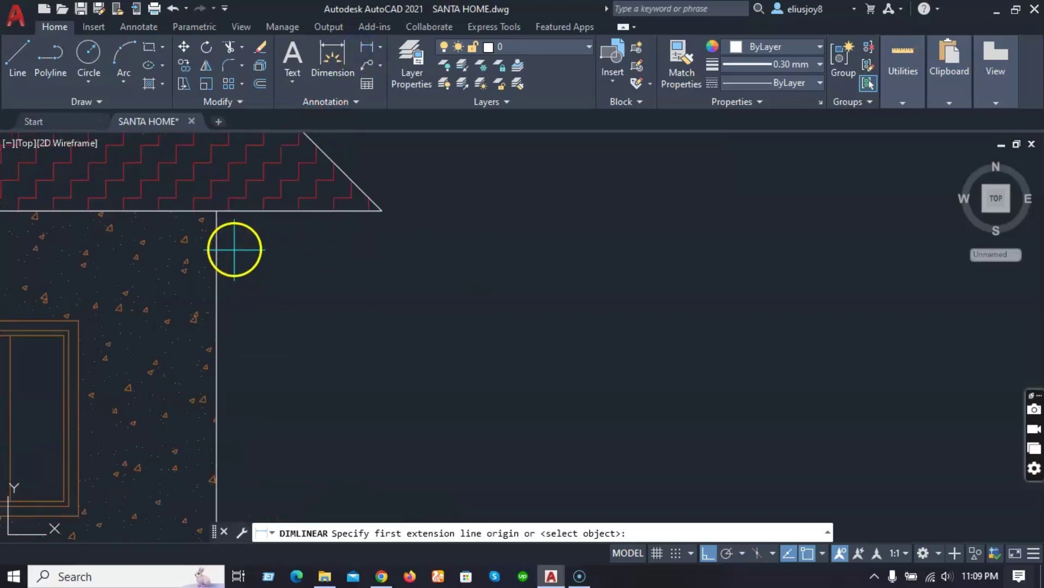
left_click(216, 211)
scroll(215, 210, "down", 3)
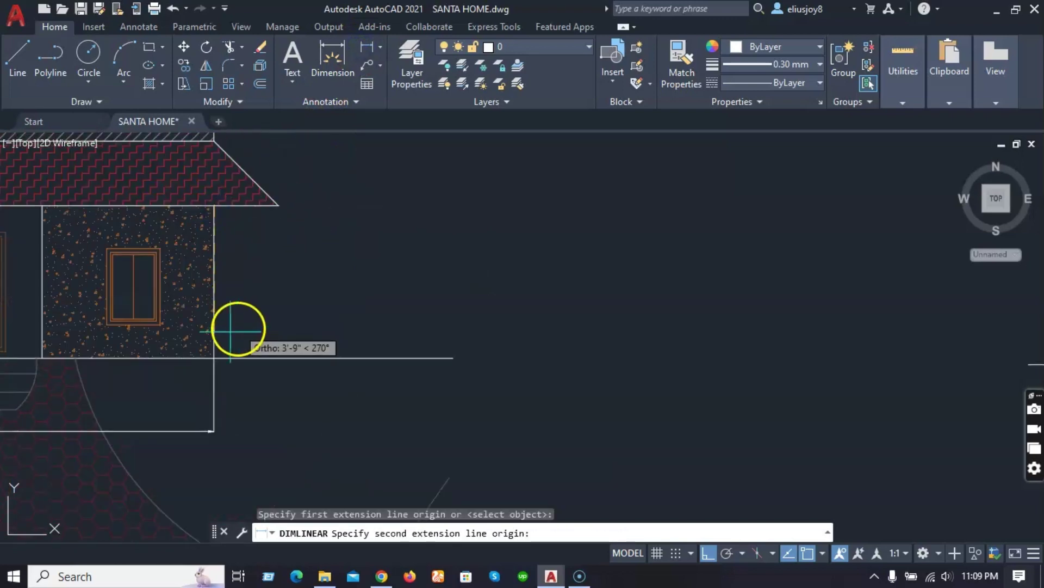
scroll(215, 359, "up", 4)
left_click(216, 358)
scroll(273, 350, "up", 3)
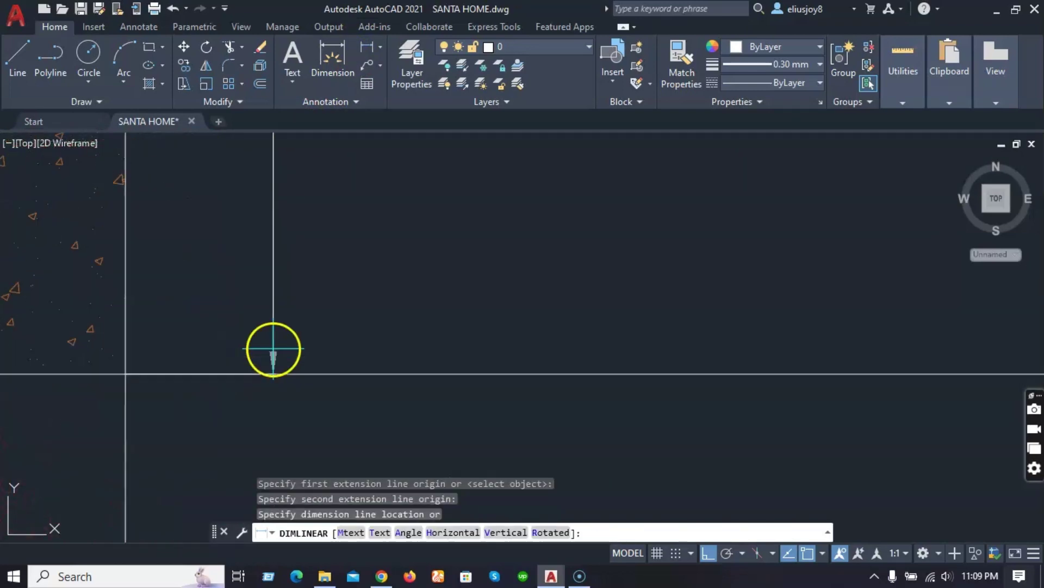
scroll(284, 349, "down", 2)
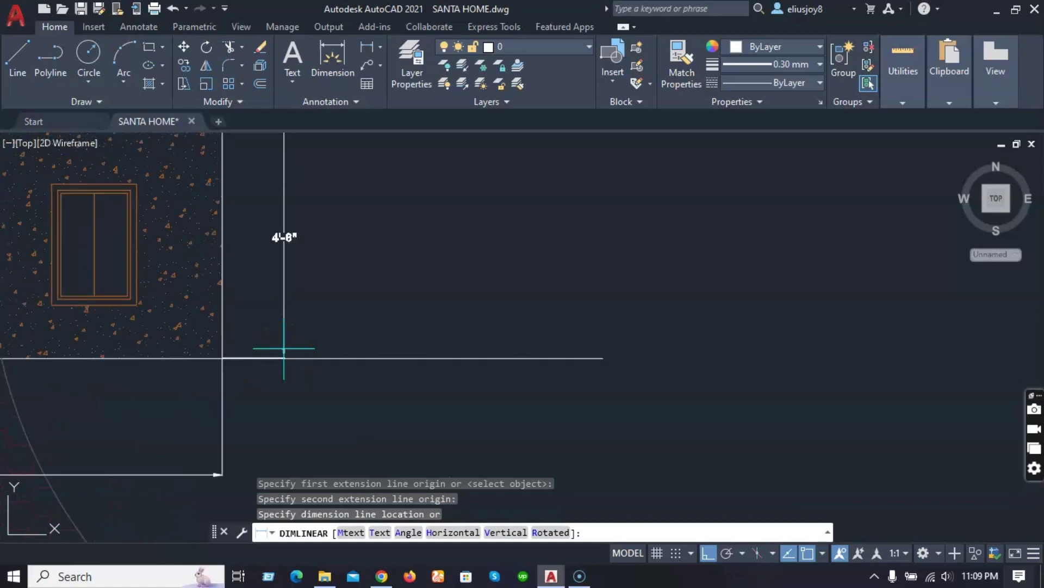
scroll(284, 349, "down", 2)
key("Escape")
key("Escape")
key("Escape")
key("Escape")
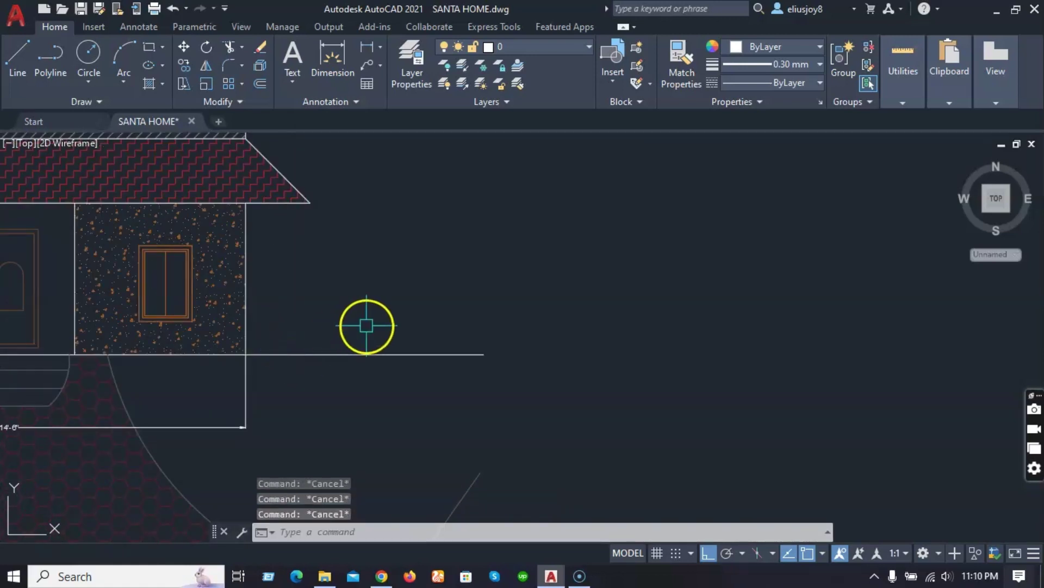
Offset the new horizontal line 4'-8" upward to mark the wall height.
scroll(365, 324, "down", 2)
scroll(366, 325, "down", 2)
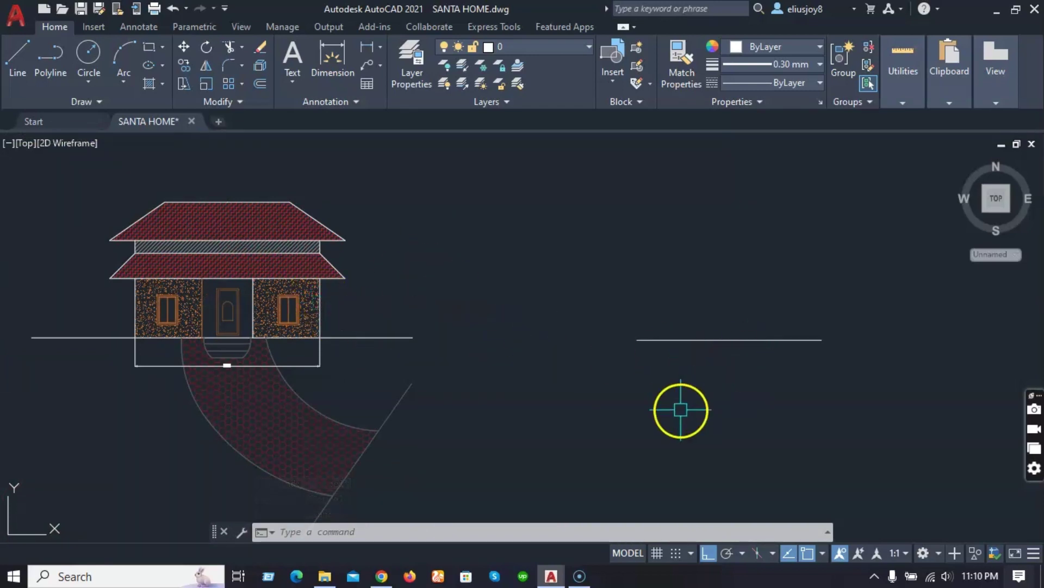
type("off")
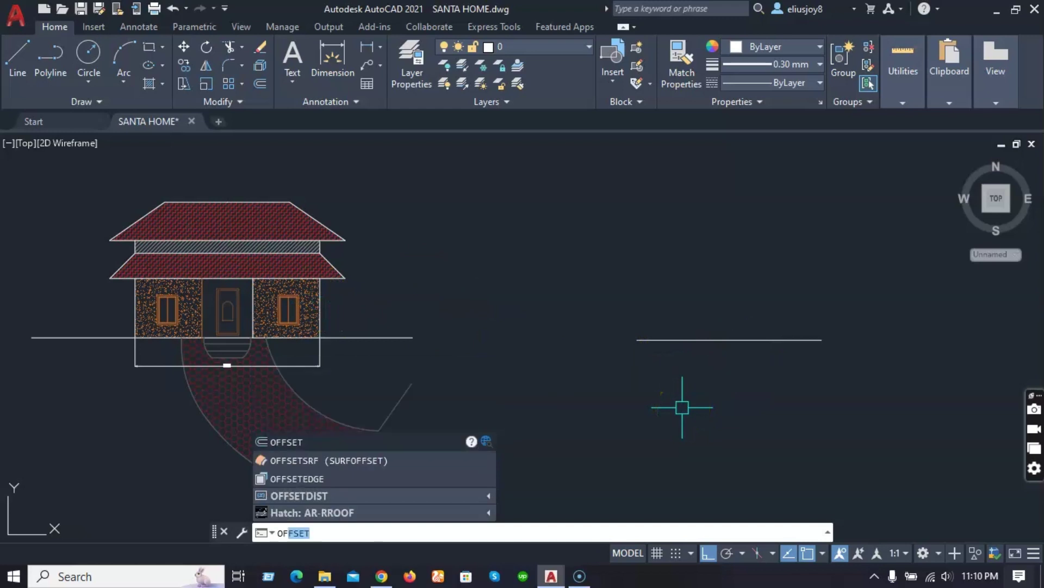
key("Return")
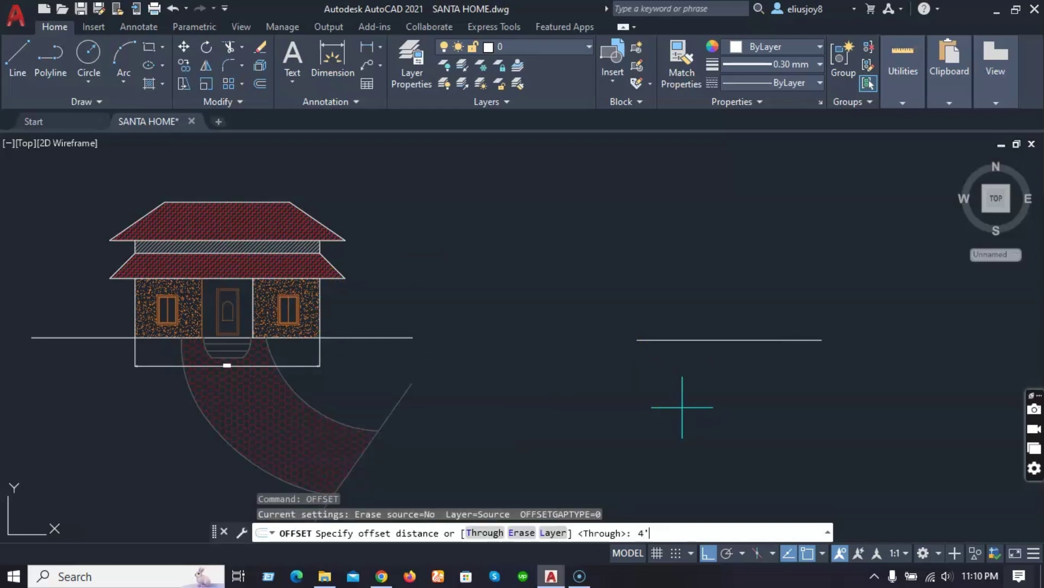
key("Return")
left_click(695, 343)
left_click(673, 286)
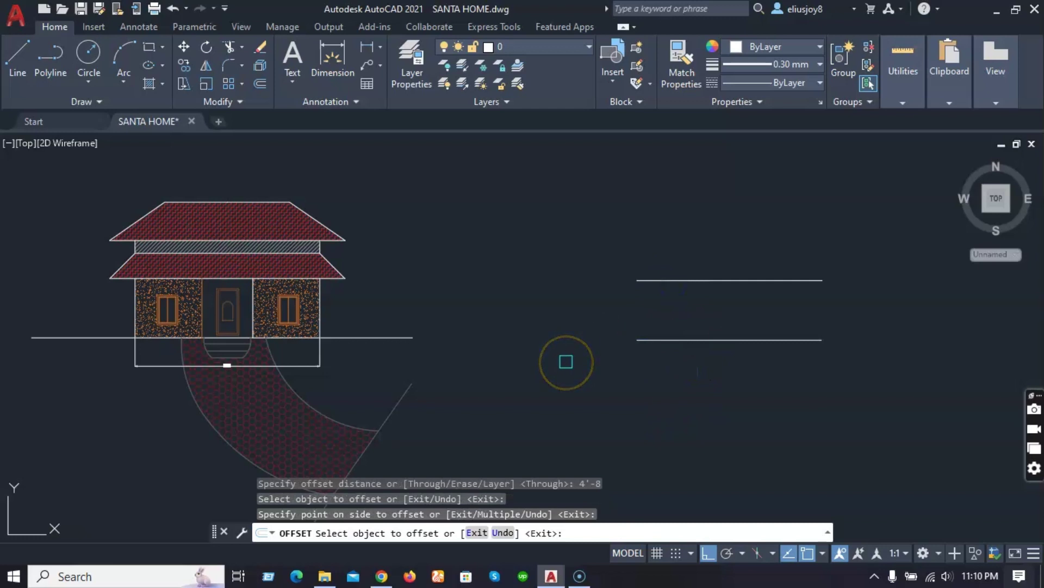
key("Escape")
key("Escape")
key("Escape")
key("Escape")
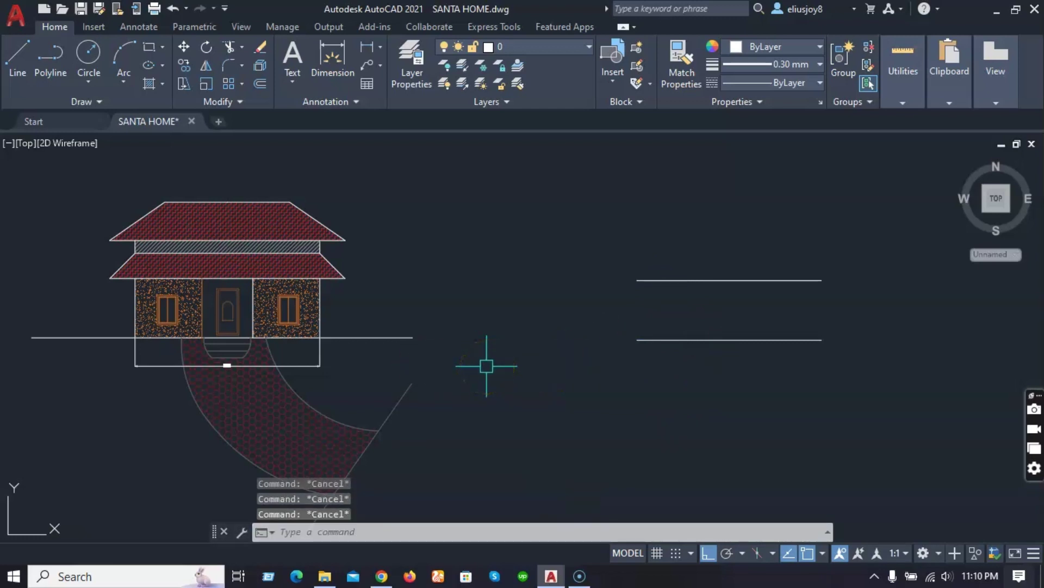
Draw vertical lines joining the left and right ends of the two horizontal lines to close the wall rectangle.
left_click(545, 418)
type("l")
key("Return")
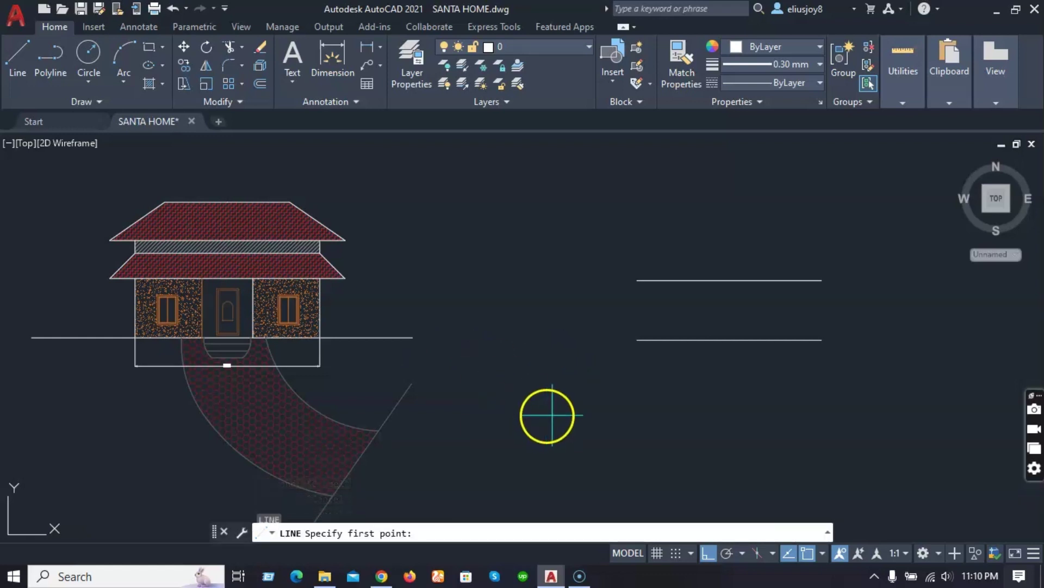
left_click(637, 339)
left_click(638, 281)
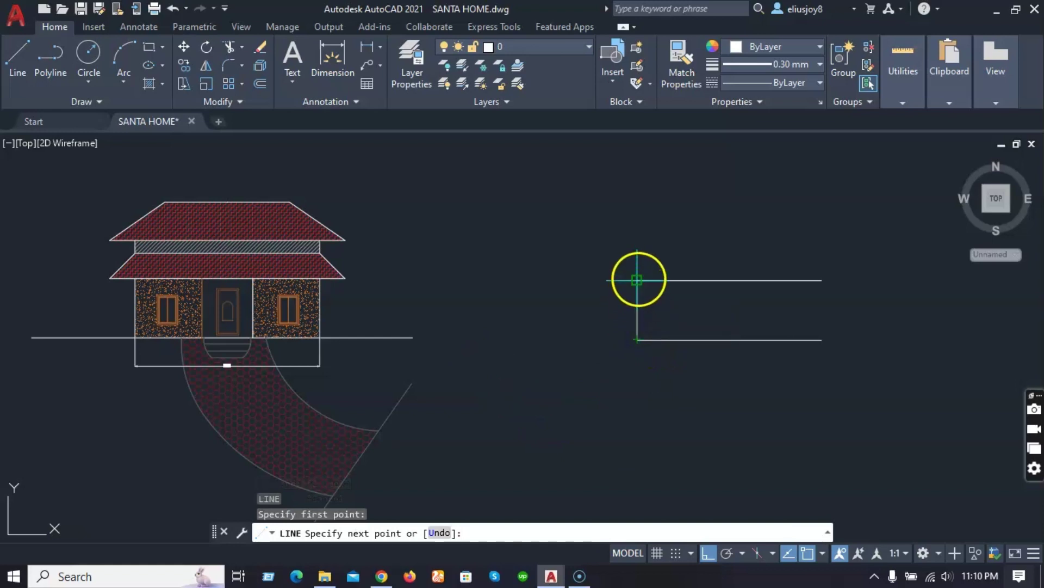
right_click(572, 300)
key("Return")
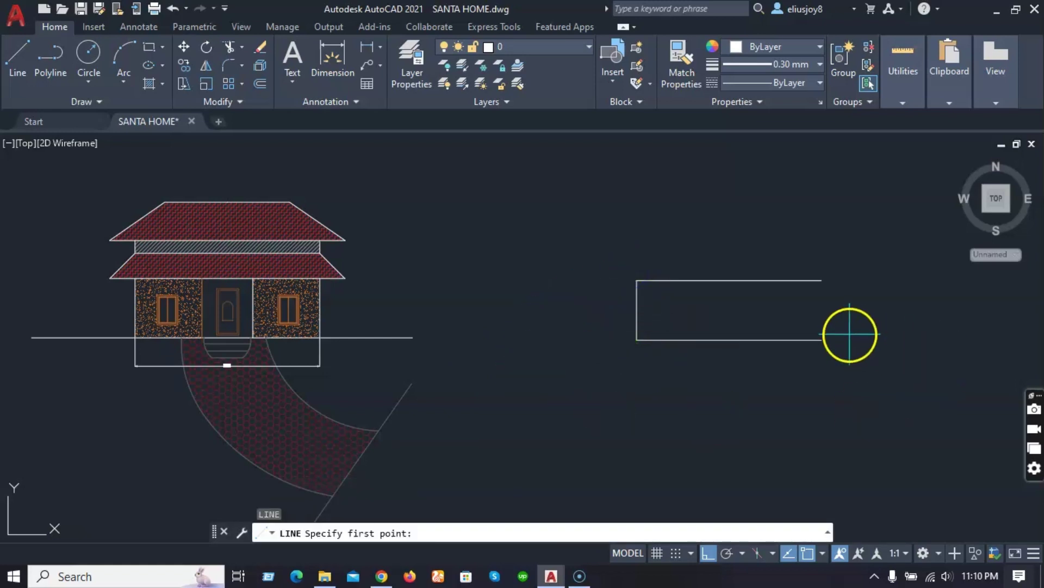
left_click(822, 340)
left_click(821, 281)
right_click(713, 323)
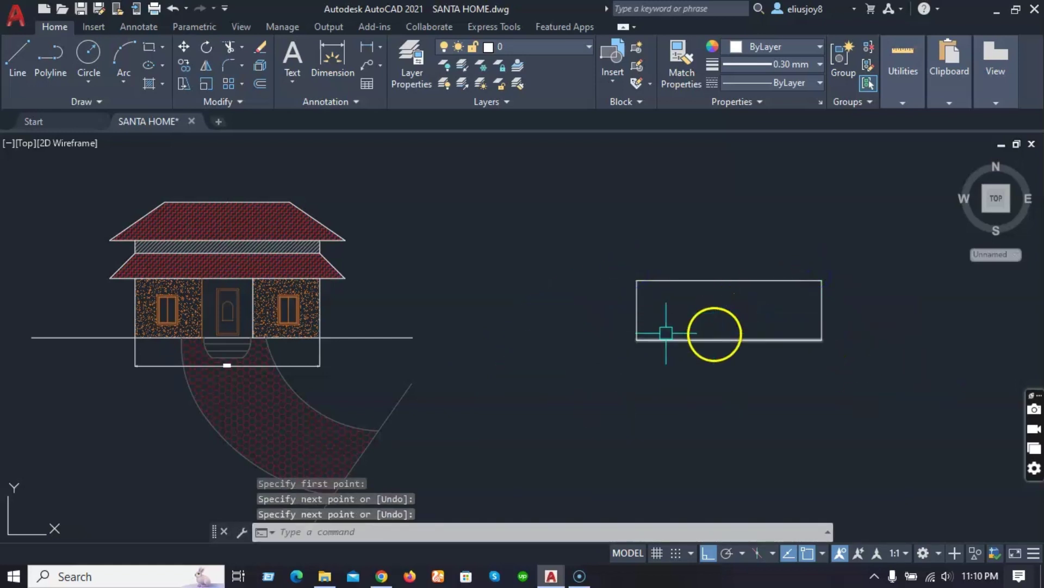
Measure the width of the left wall section along the ground line of the reference house.
left_click(368, 54)
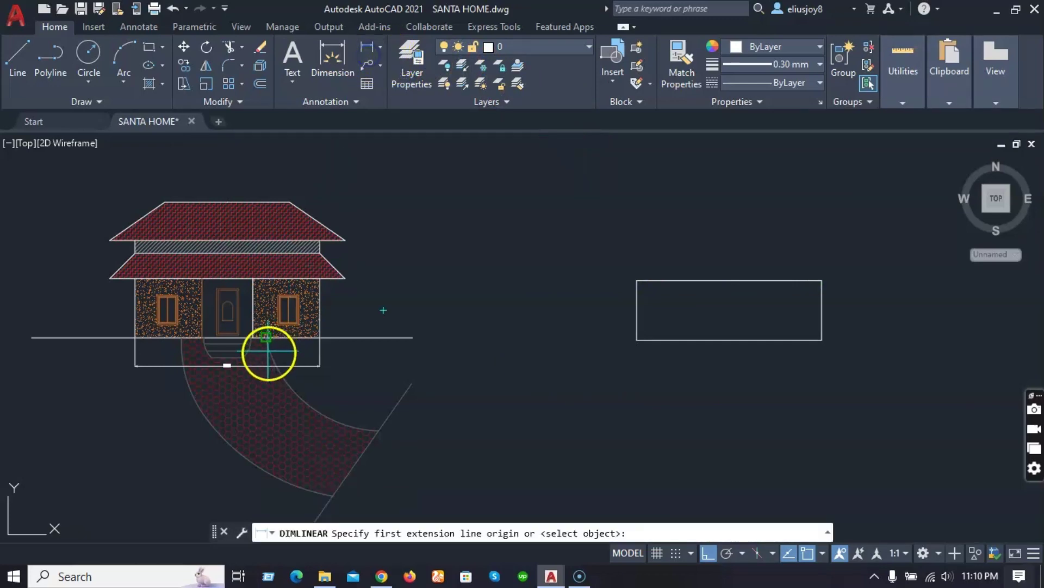
scroll(143, 330, "up", 4)
left_click(120, 346)
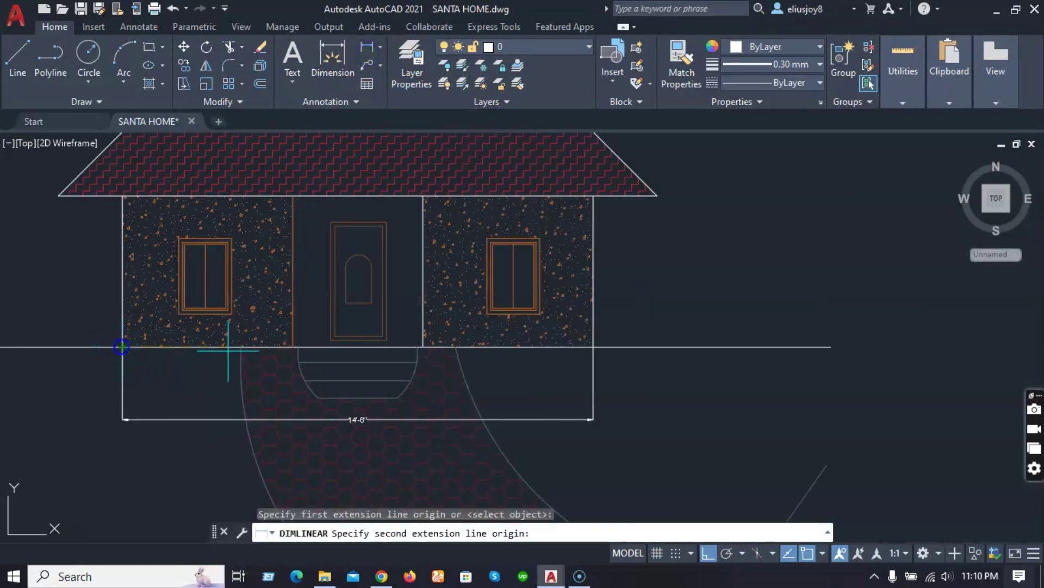
left_click(293, 346)
scroll(210, 376, "up", 4)
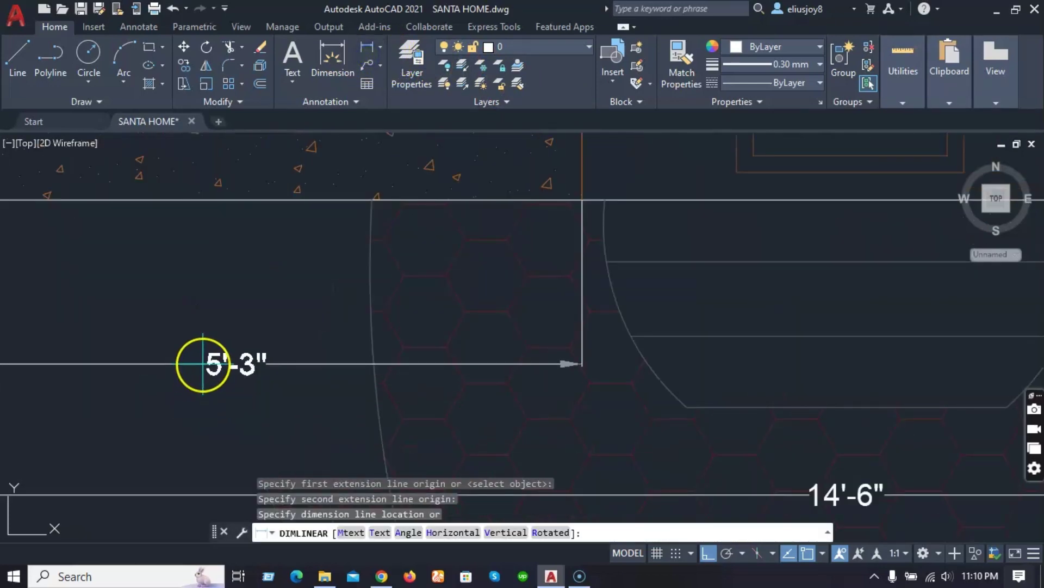
scroll(203, 364, "down", 2)
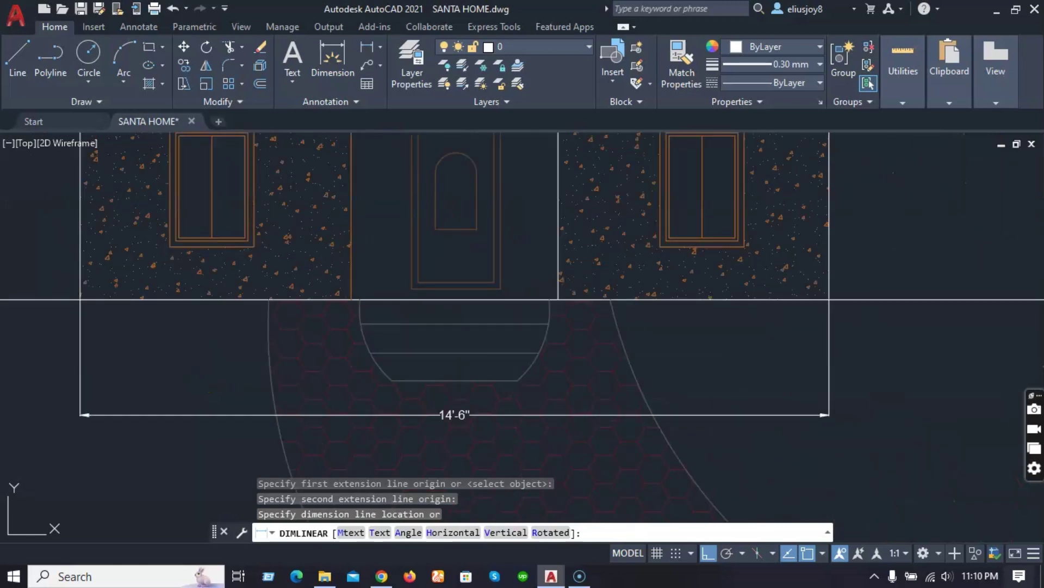
key("Escape")
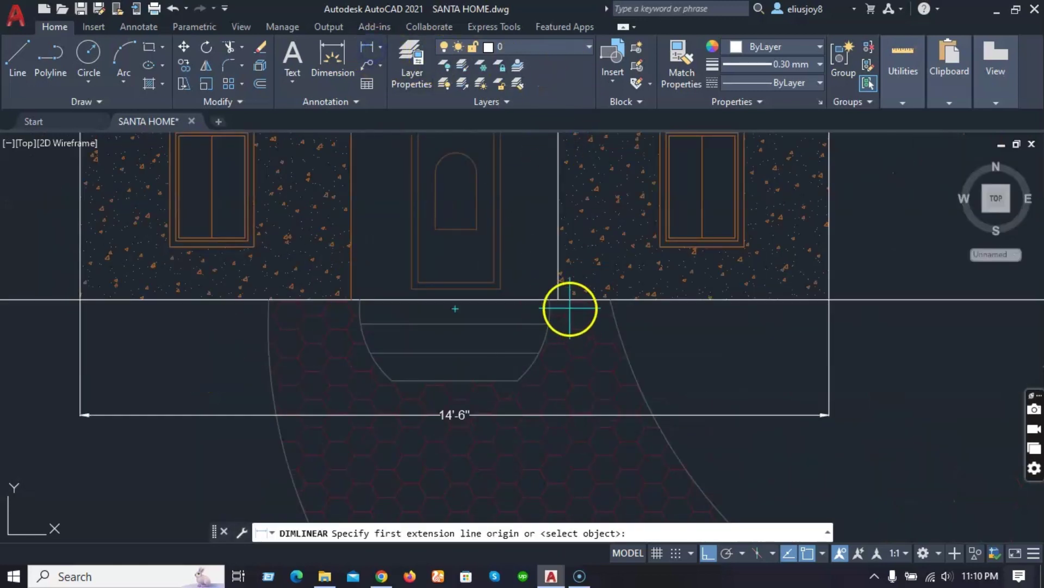
Measure the width of the right wall section from the entrance edge to the outer wall corner.
left_click(558, 299)
left_click(824, 302)
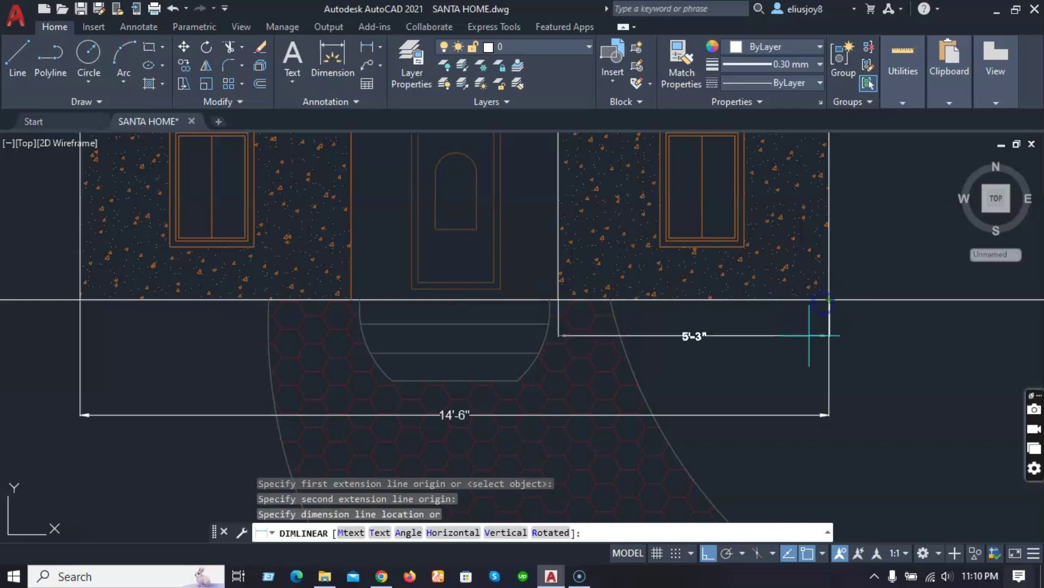
key("Escape")
key("Escape")
key("Escape")
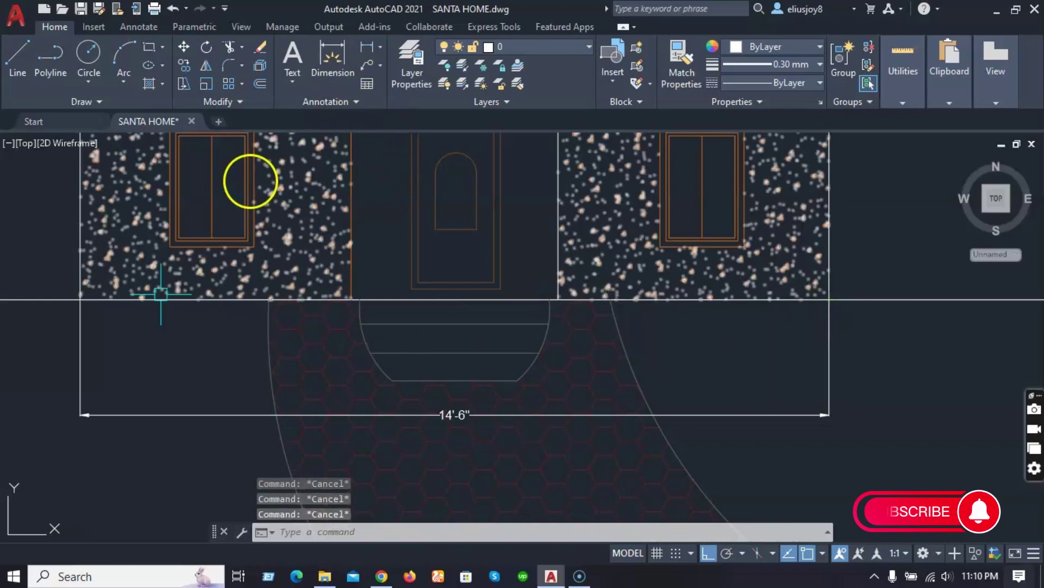
Offset the left and right sides of the wall rectangle 5'-3" inward to mark the entrance opening.
scroll(109, 402, "down", 5)
scroll(436, 387, "up", 4)
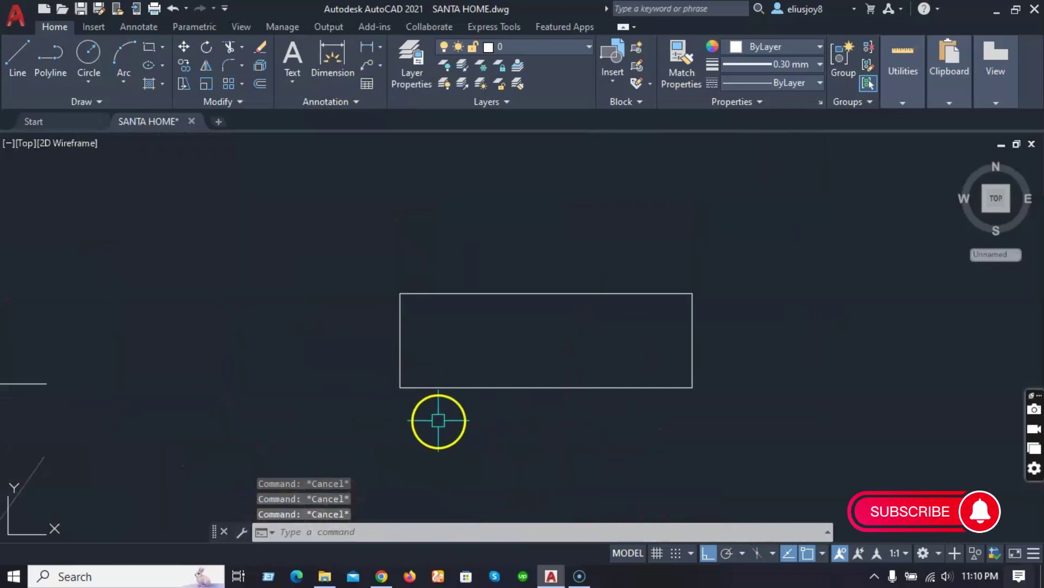
type("of")
key("Return")
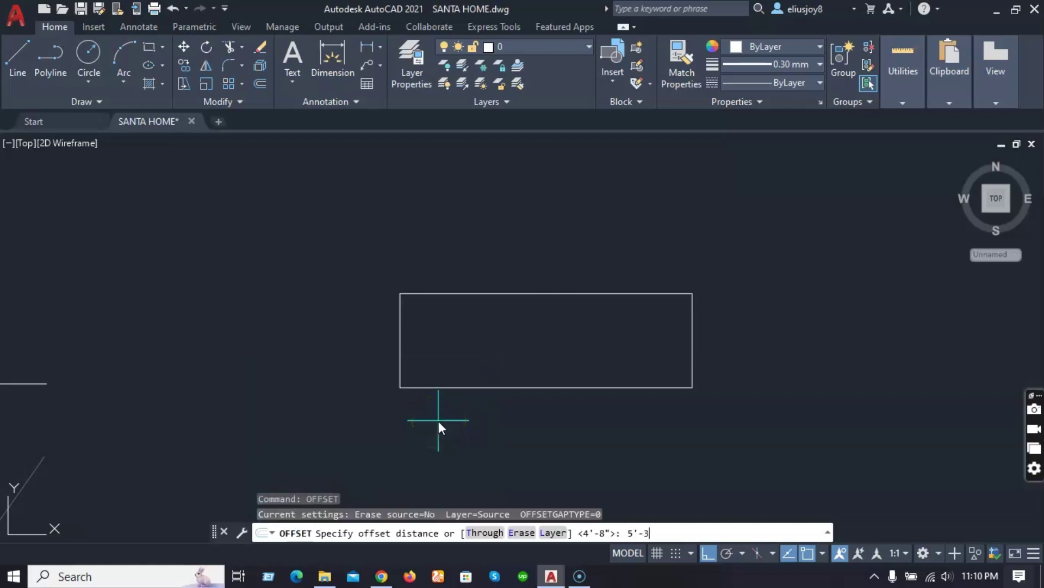
key("Return")
left_click(401, 344)
left_click(479, 365)
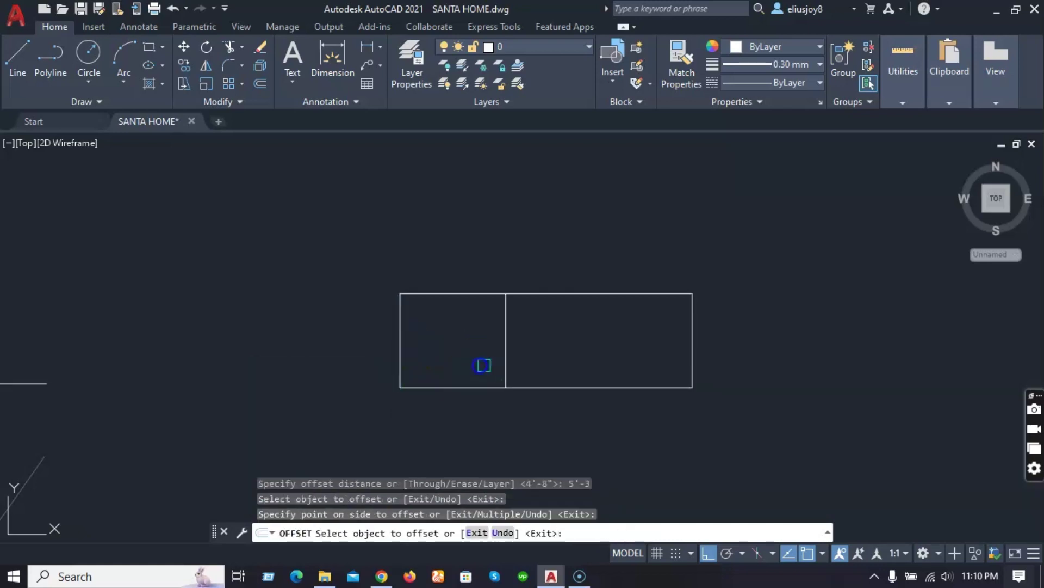
left_click(692, 357)
left_click(631, 361)
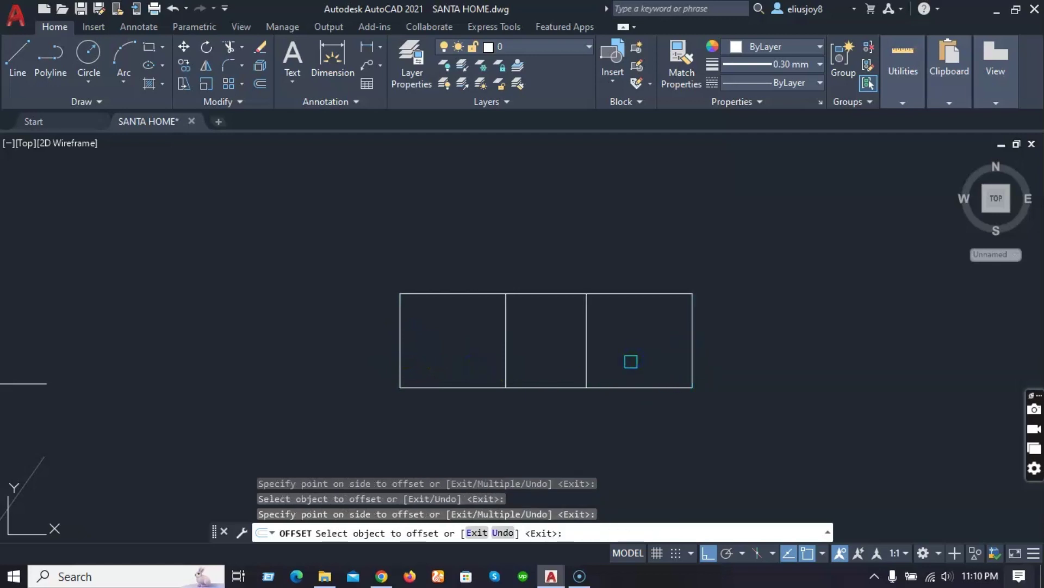
key("Escape")
key("Escape")
key("Escape")
key("Escape")
Measure the lower roof's horizontal overhang from the right wall corner to the eave tip.
scroll(631, 361, "down", 4)
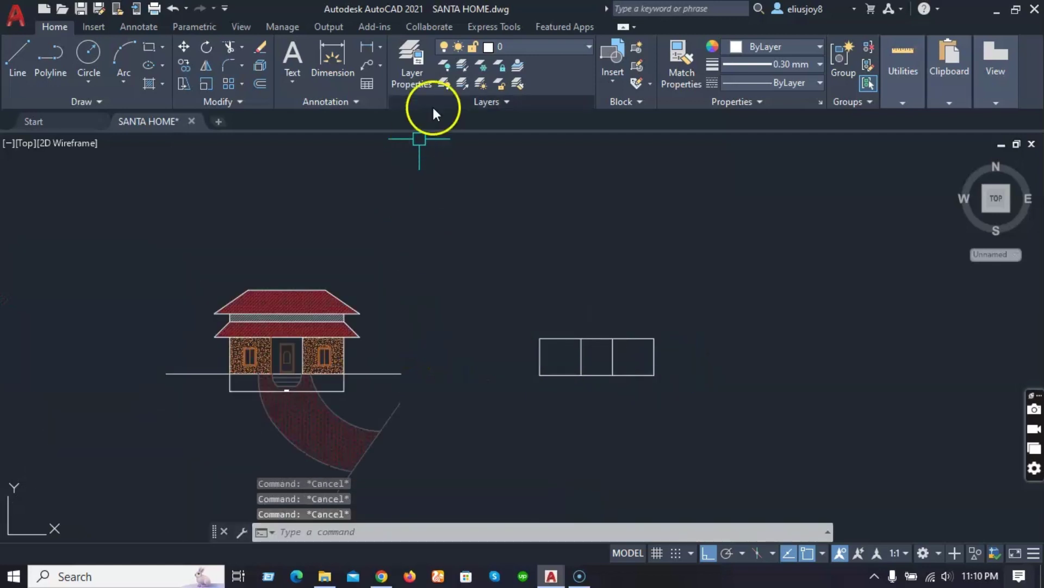
left_click(367, 48)
scroll(348, 345, "up", 8)
scroll(348, 345, "up", 2)
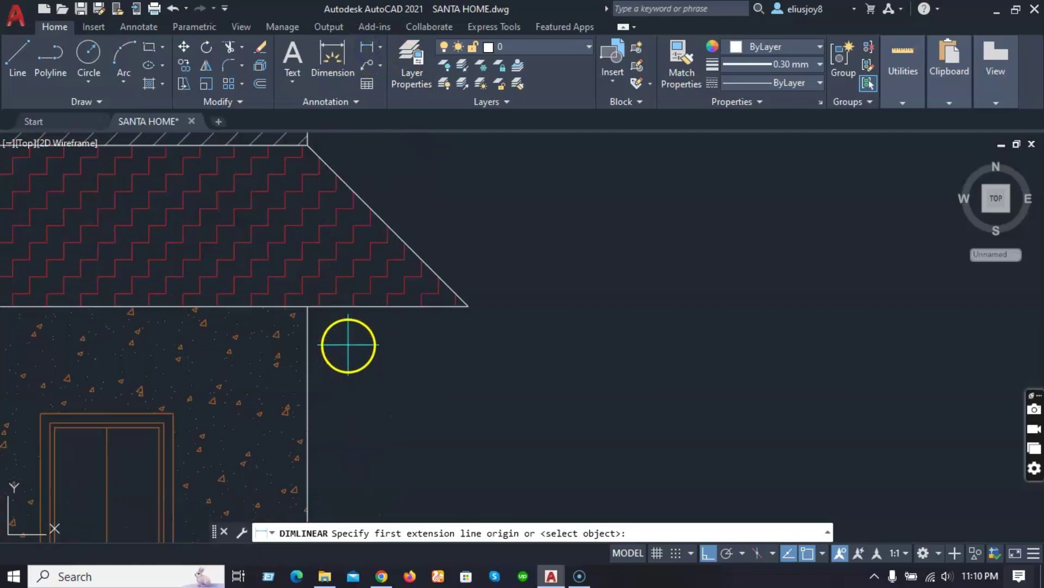
left_click(308, 306)
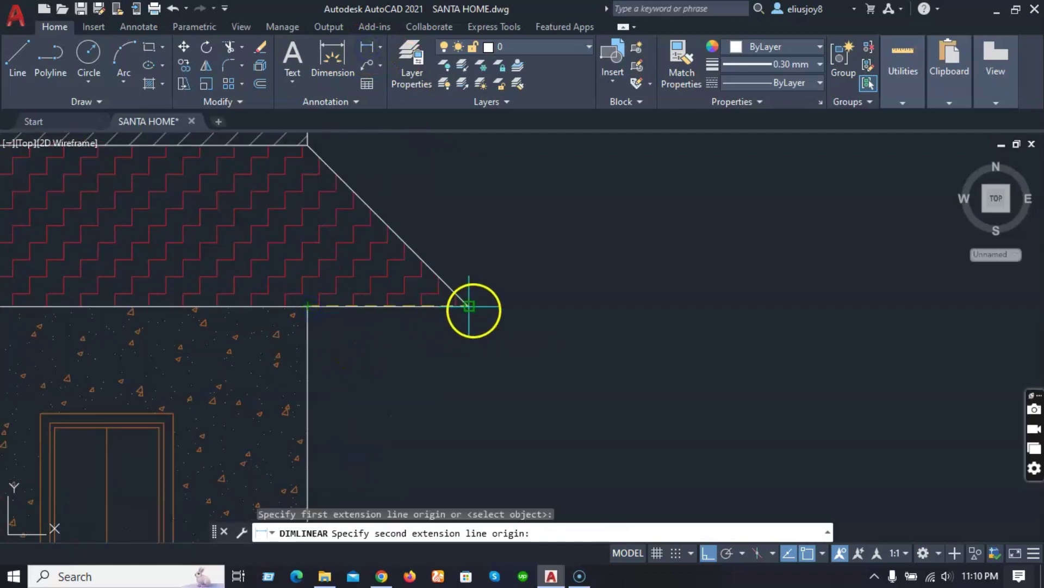
left_click(469, 307)
key("Escape")
key("Escape")
key("Escape")
key("Escape")
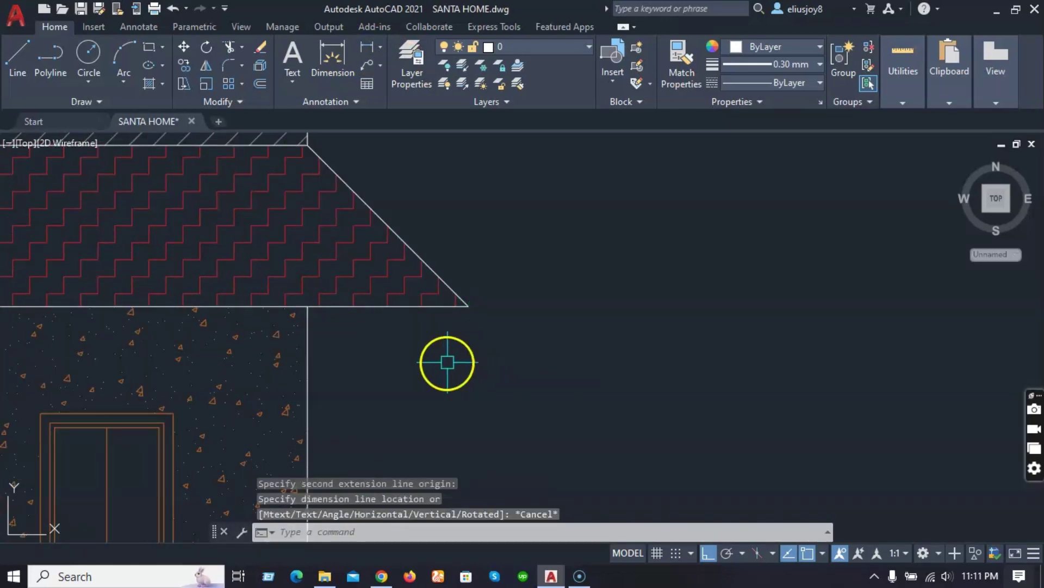
Measure the lower roof's vertical height on the reference house, from the wall's upper corner to the base of the hatched band.
scroll(472, 360, "down", 9)
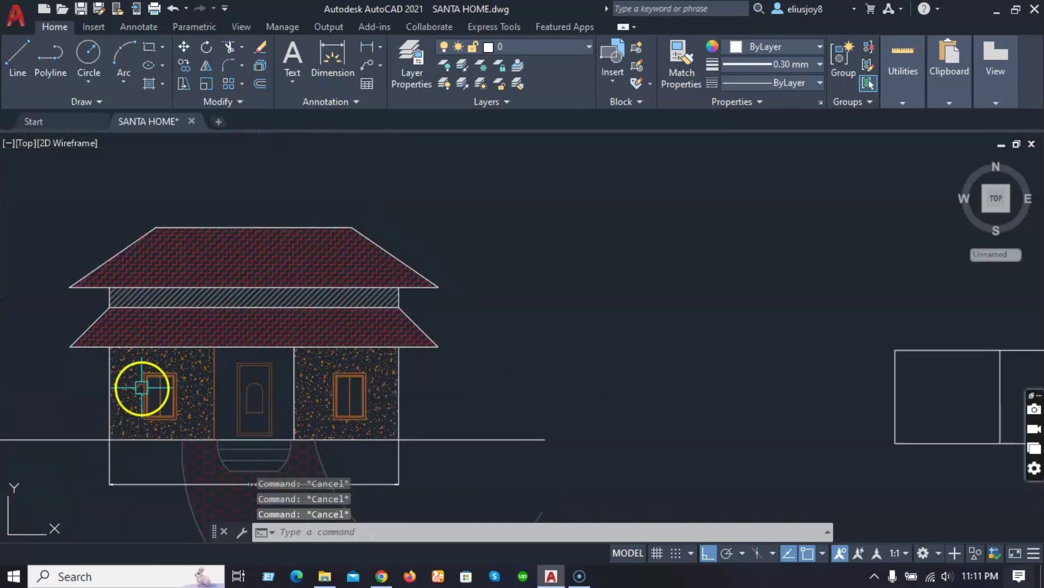
left_click(370, 48)
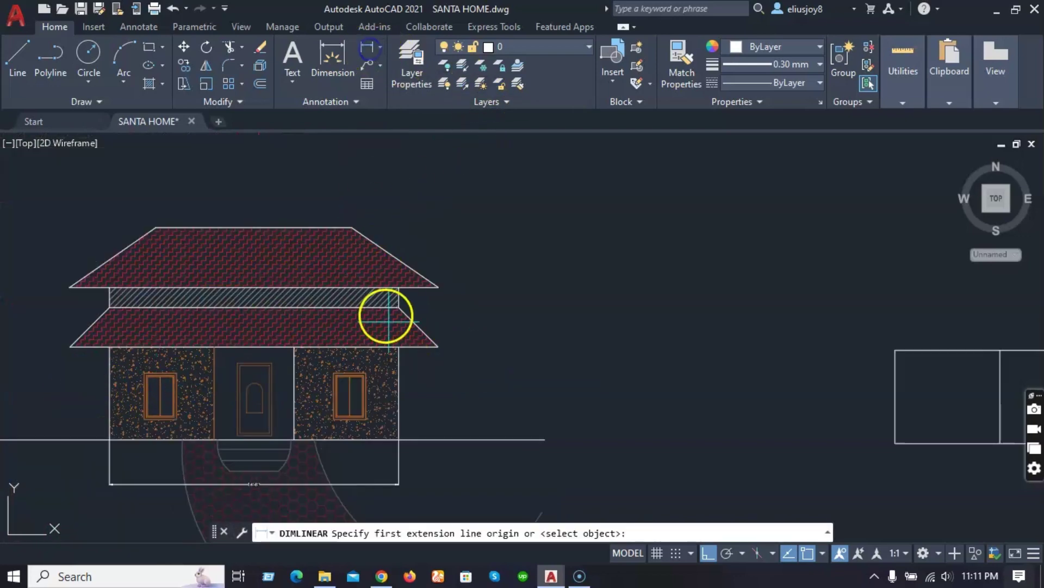
scroll(403, 345, "up", 4)
left_click(399, 346)
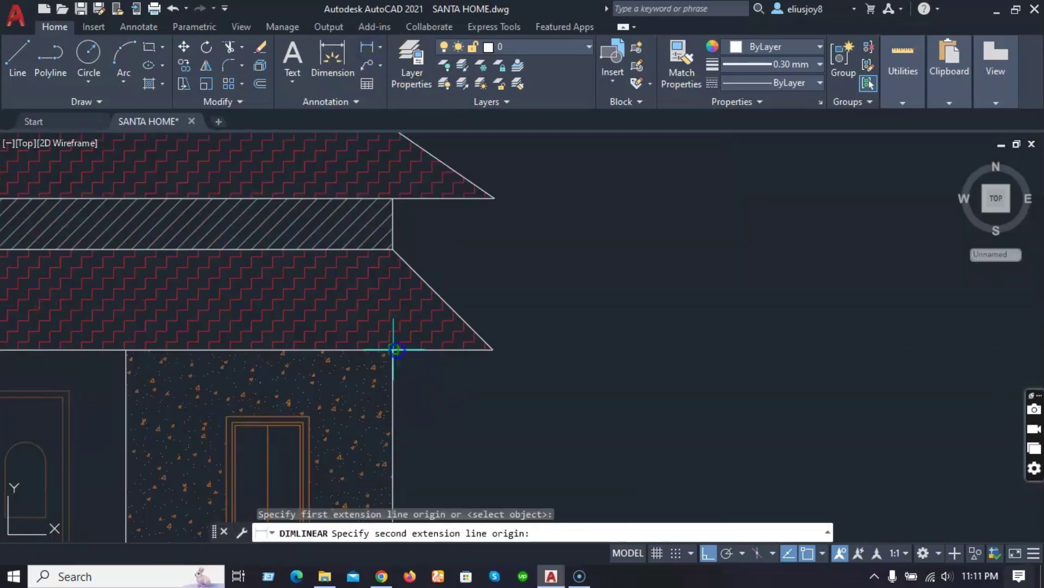
scroll(396, 250, "up", 5)
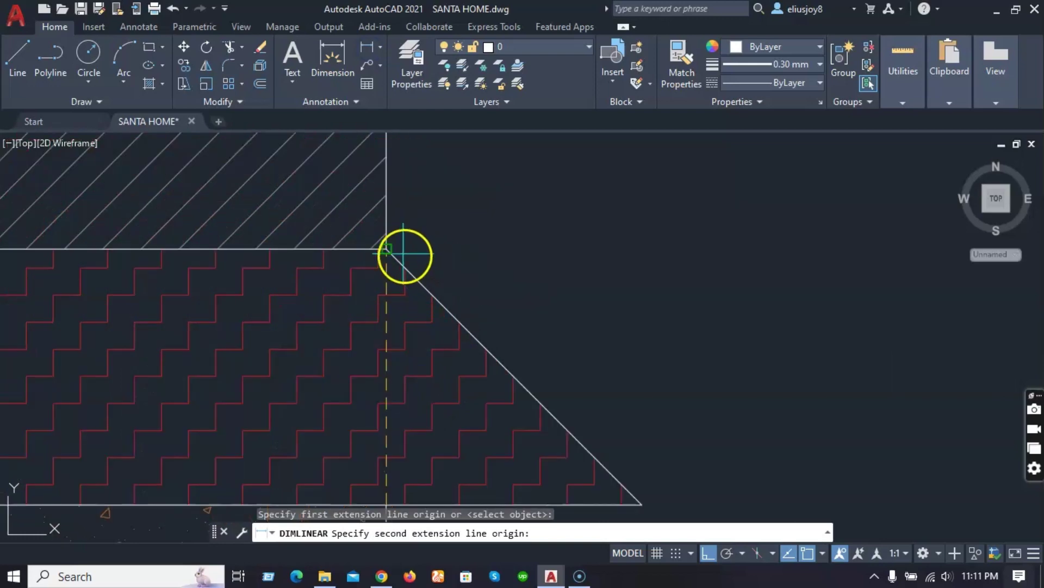
left_click(386, 246)
scroll(386, 246, "down", 2)
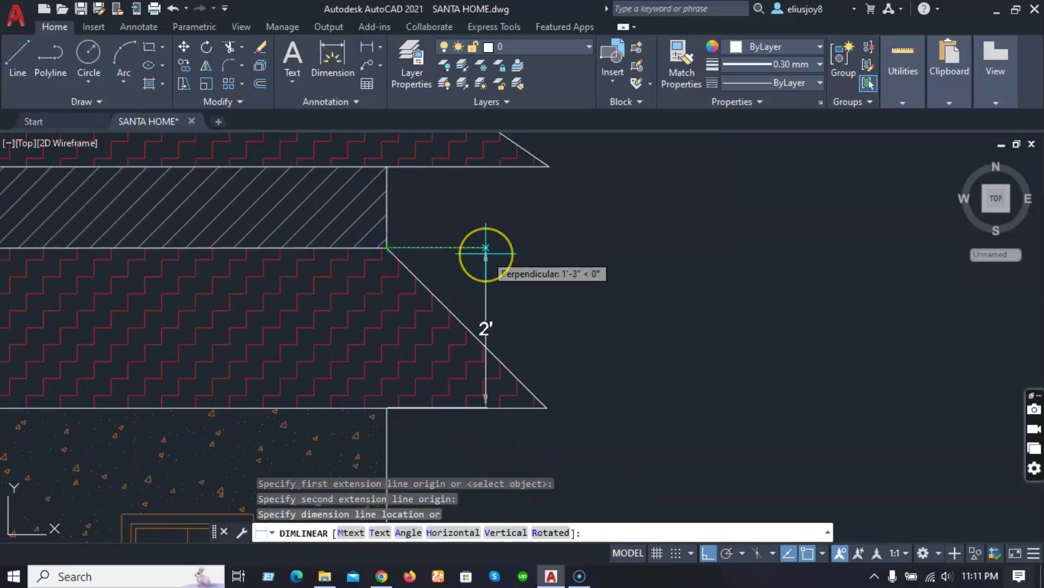
key("Escape")
key("Escape")
key("Escape")
key("Escape")
Measure the height of the hatched band between the two roofs at the reference house's right end.
scroll(452, 283, "down", 4)
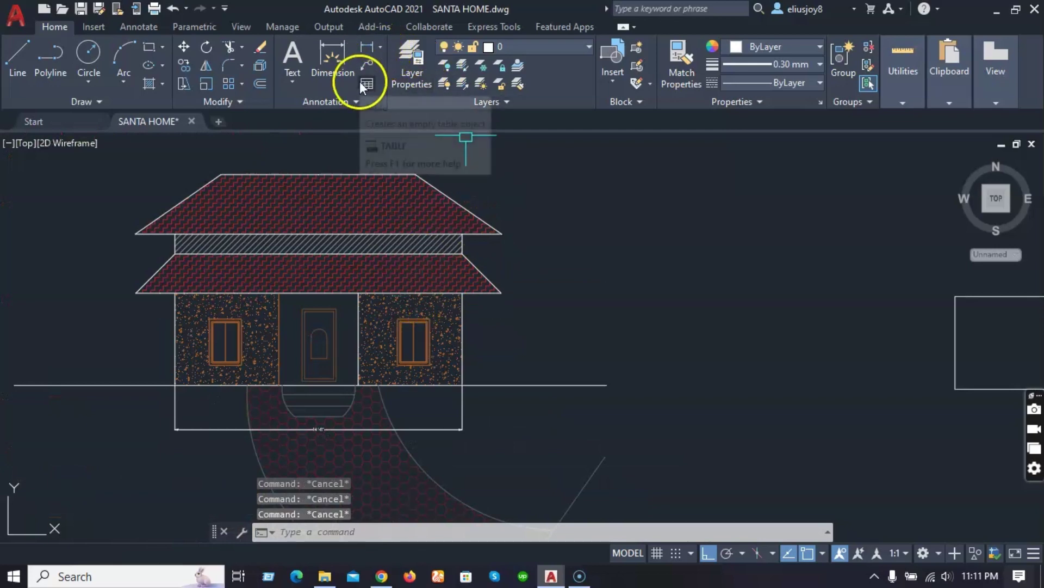
left_click(364, 46)
scroll(459, 267, "up", 4)
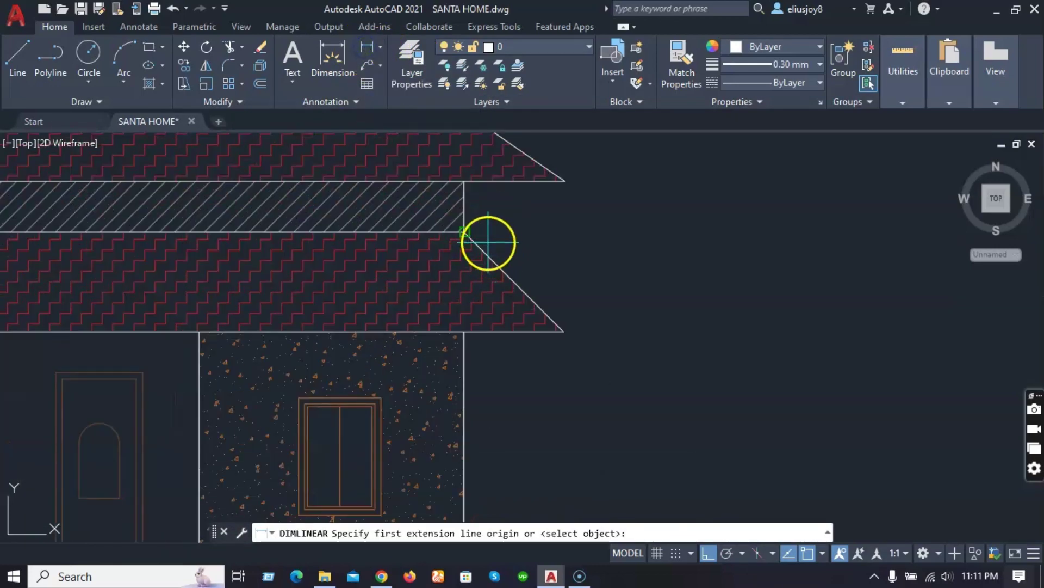
left_click(464, 228)
left_click(464, 183)
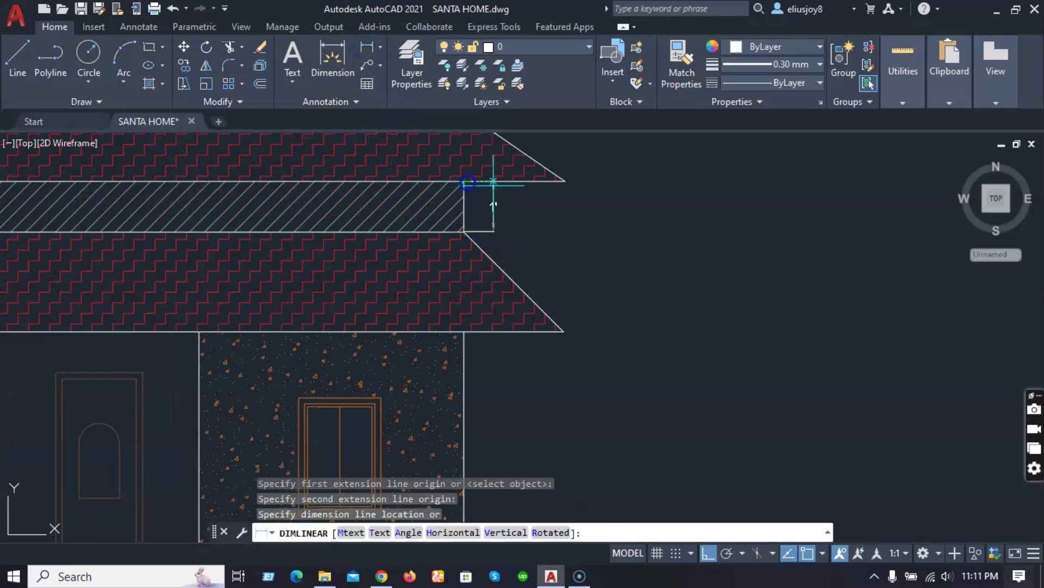
scroll(478, 186, "up", 4)
key("Escape")
Offset the upper edge of the new wall rectangle 2' upward to mark the lower roof's height.
scroll(239, 234, "down", 5)
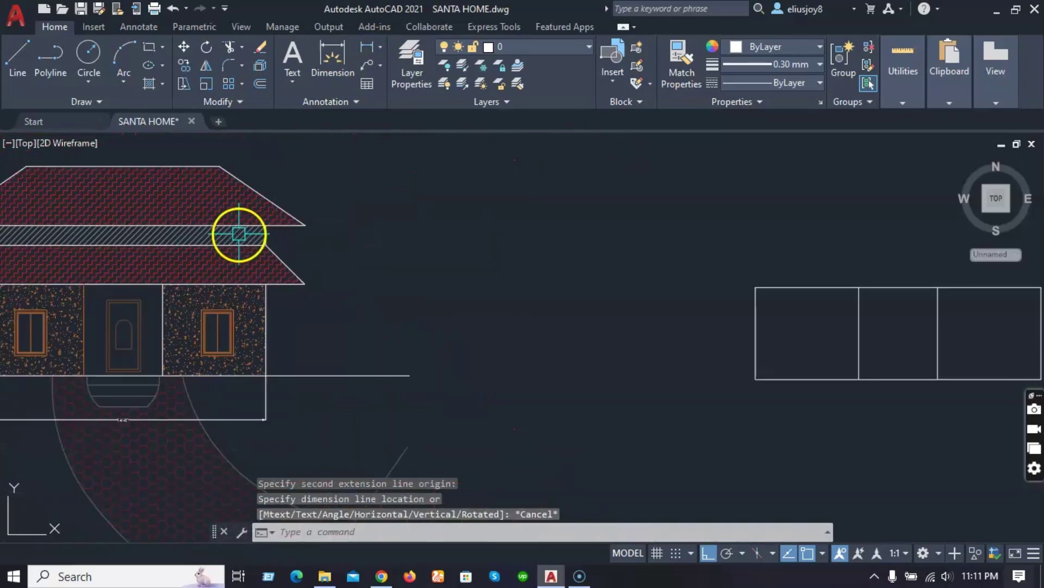
type("o")
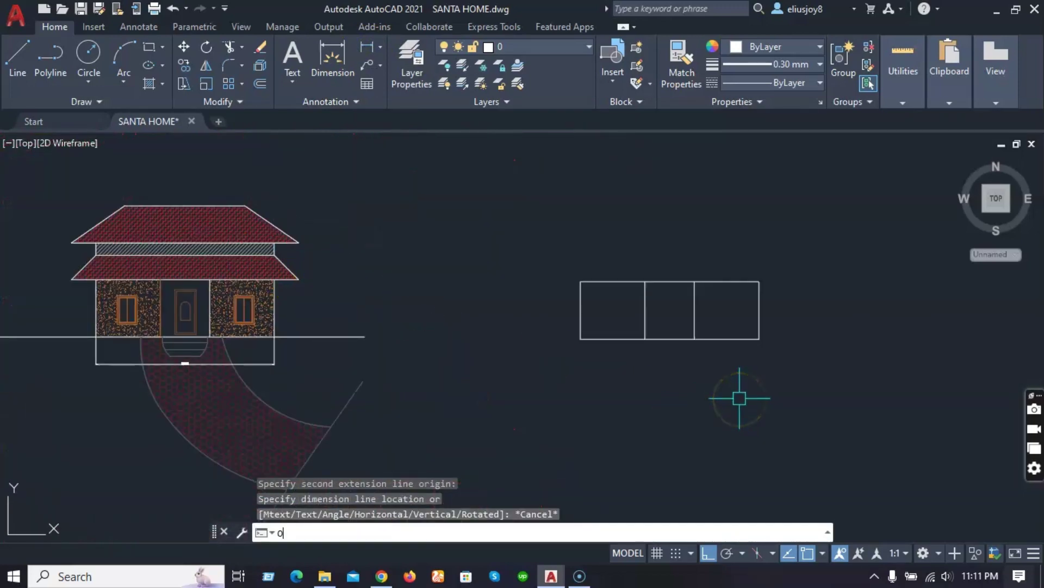
key("Return")
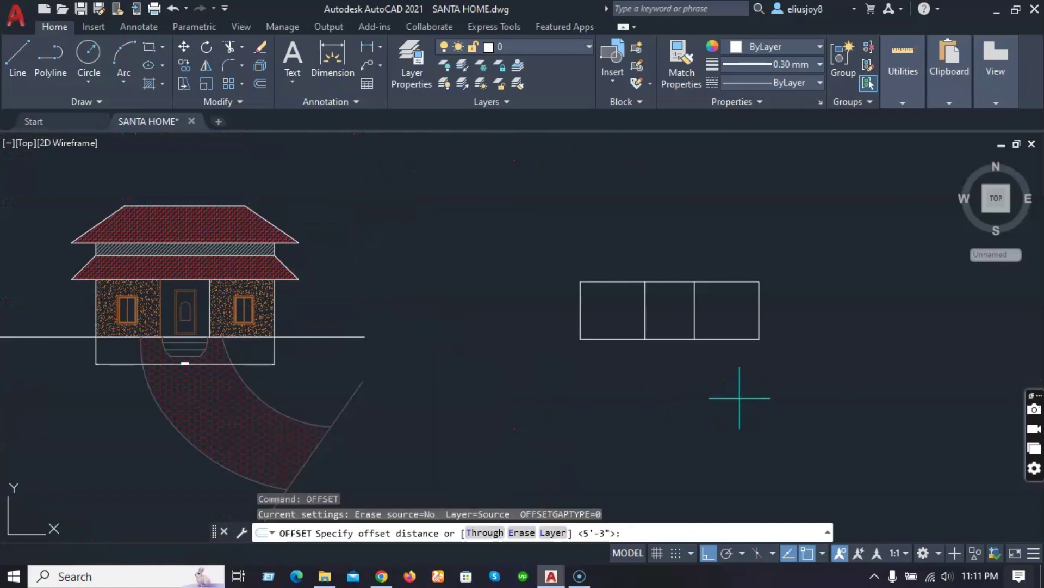
key("Return")
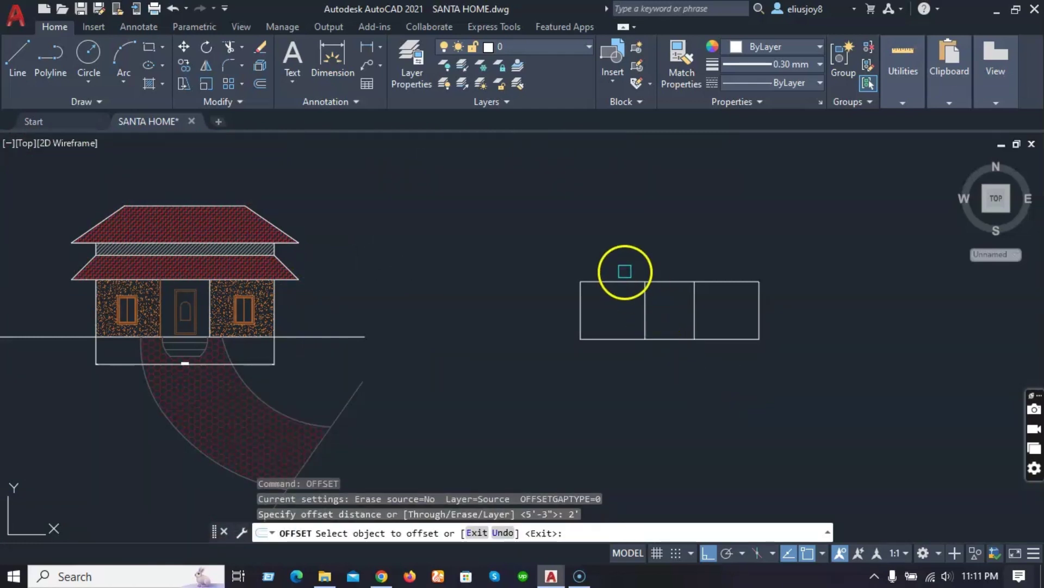
left_click(662, 281)
left_click(664, 233)
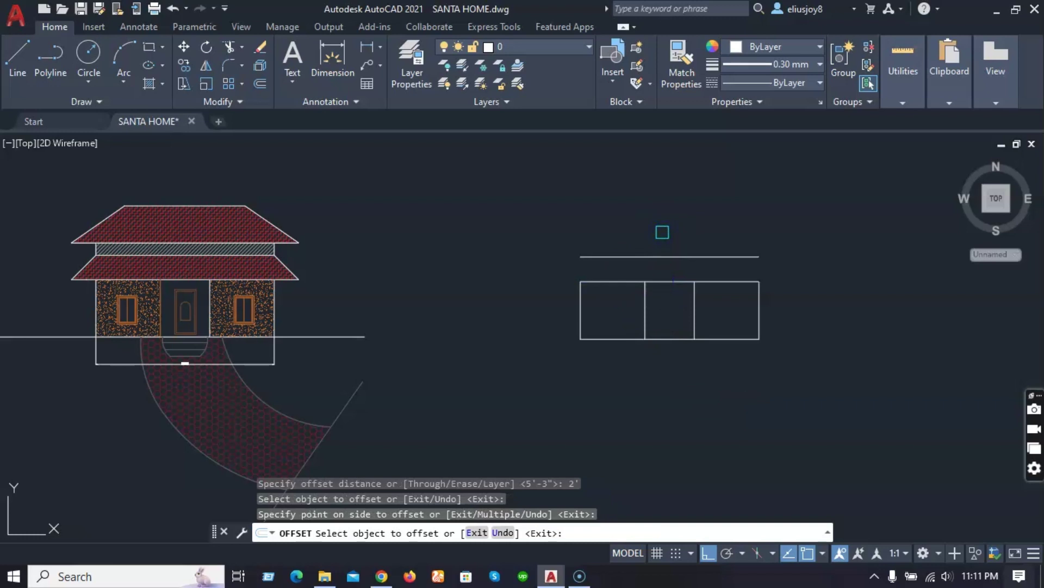
key("Return")
key("Return")
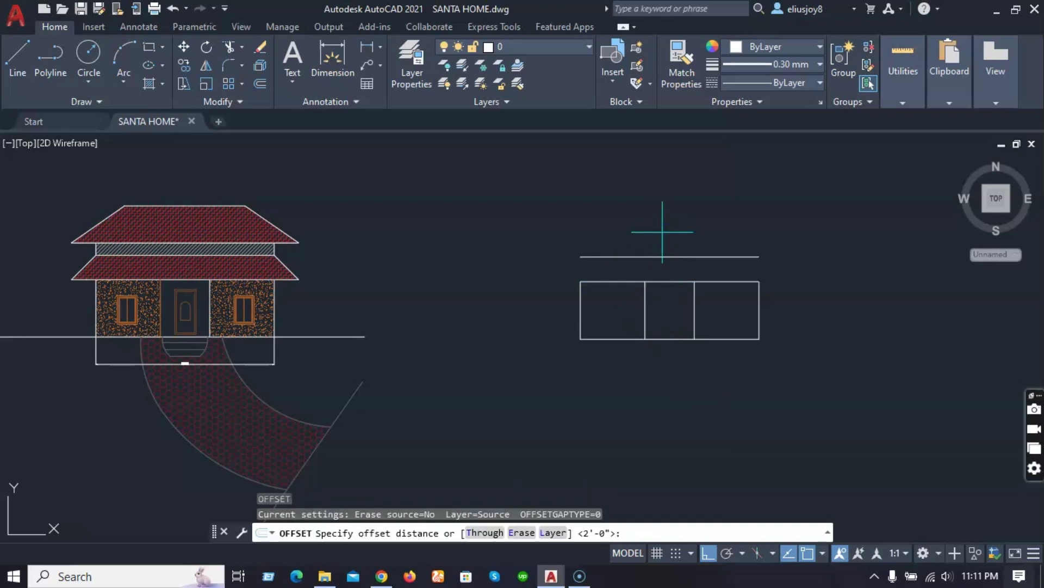
type("1")
key("Return")
key("Return")
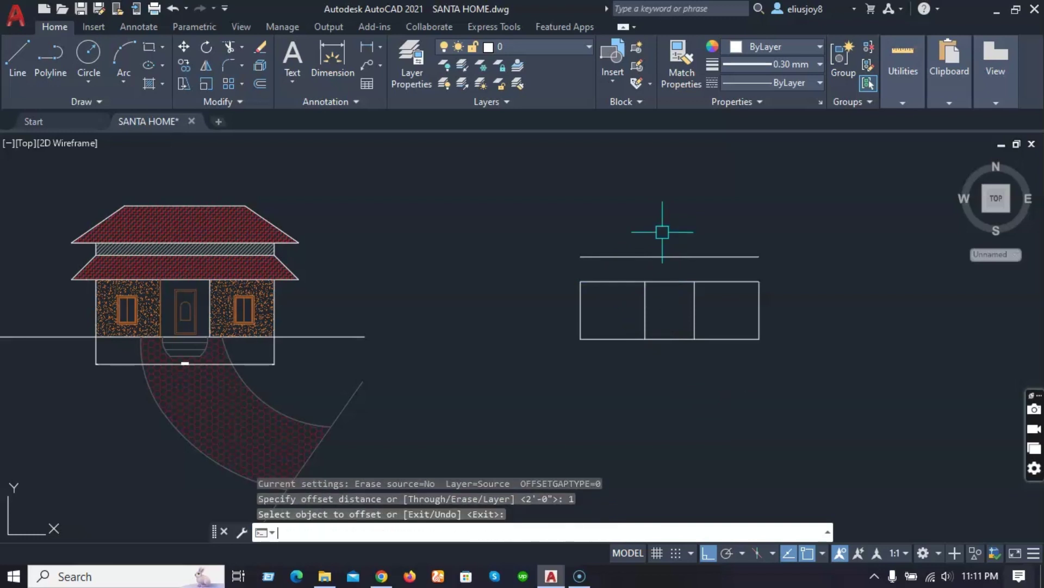
Offset the line above the walls another 1' upward to form the upper edge of the band.
key("Return")
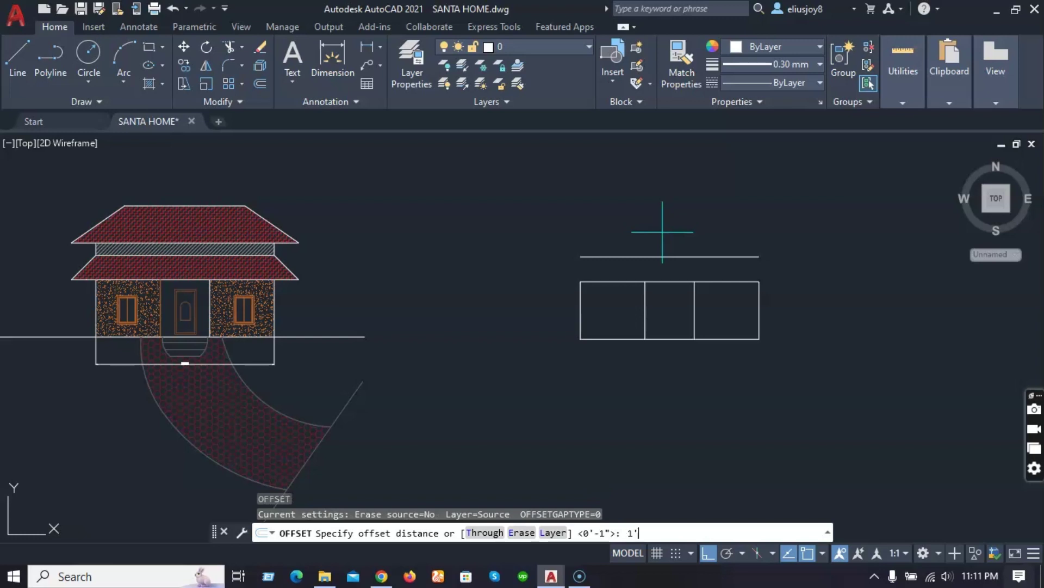
key("Return")
left_click(661, 257)
left_click(648, 204)
key("Escape")
key("Escape")
key("Escape")
key("Escape")
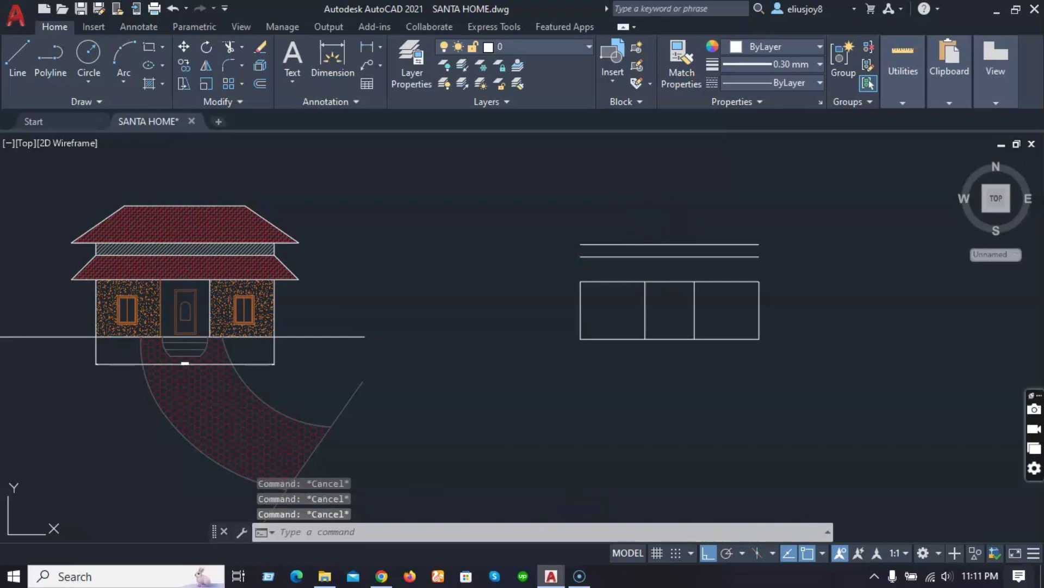
Close the right and left ends of the band with vertical lines joining its two horizontal edges.
type("l")
key("Return")
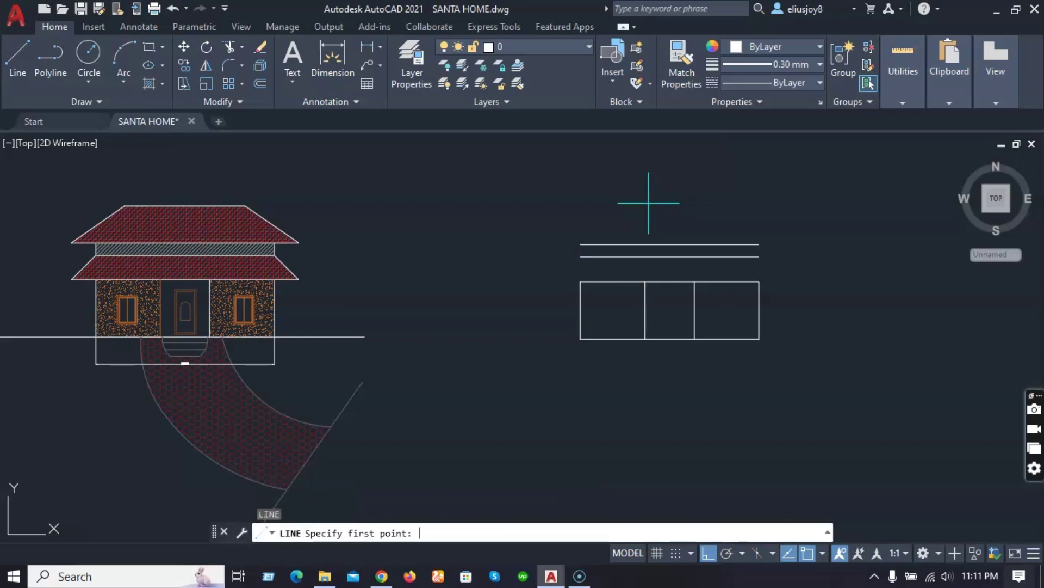
scroll(769, 267, "up", 2)
scroll(769, 267, "up", 1)
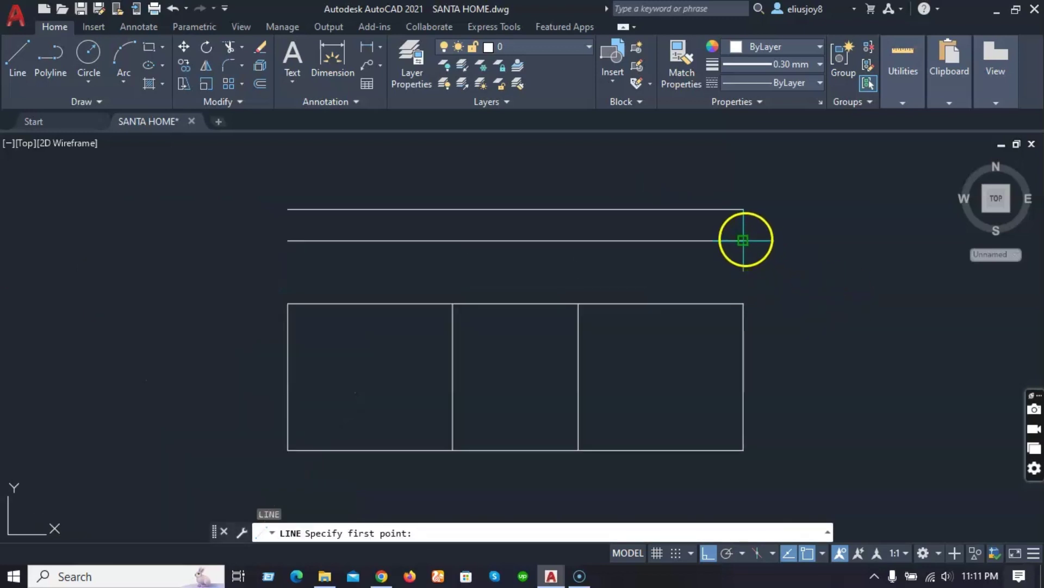
left_click(744, 209)
left_click(743, 241)
key("Return")
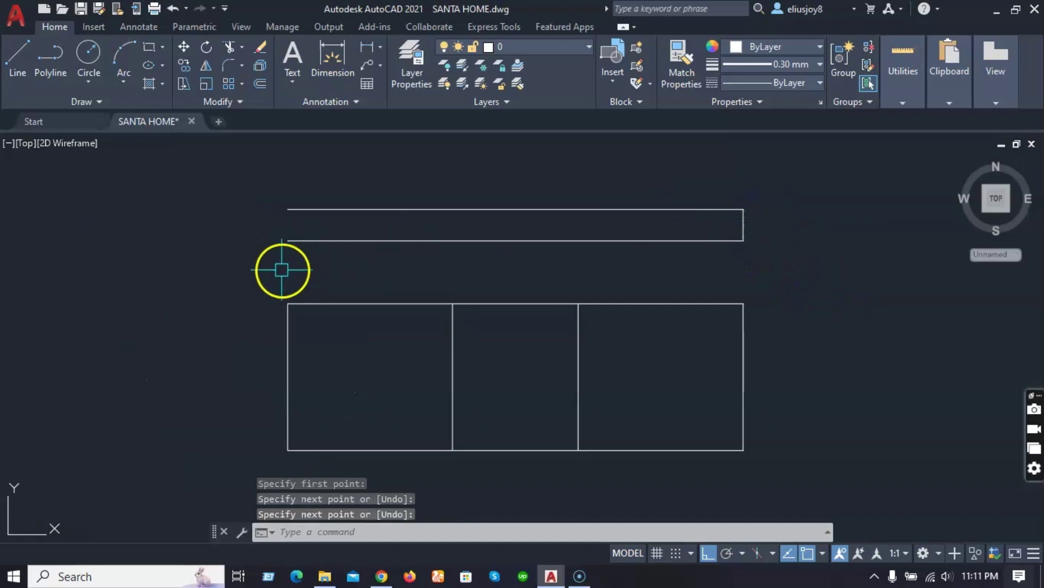
key("Return")
left_click(288, 241)
left_click(288, 209)
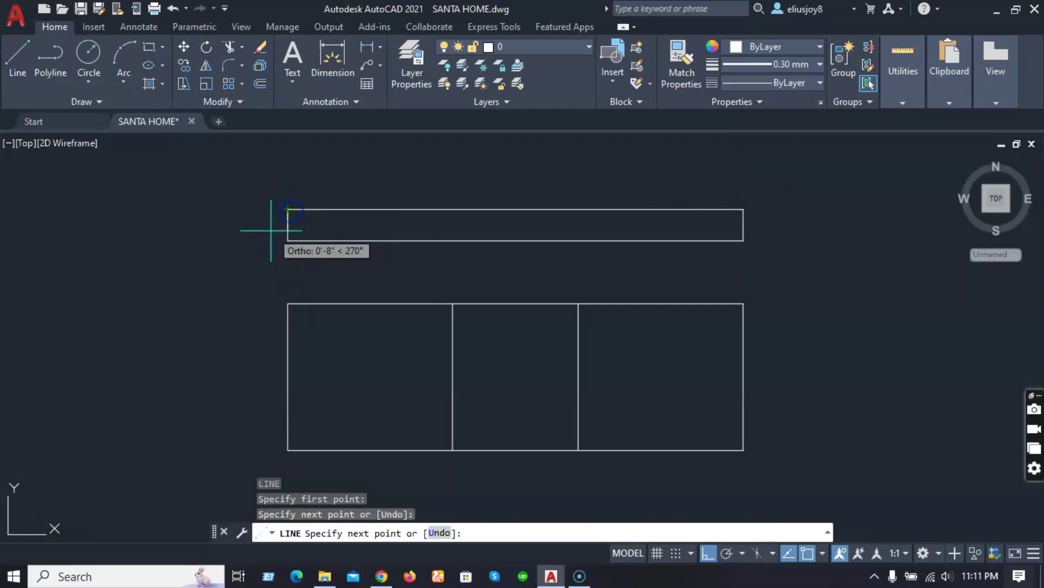
key("Return")
Draw 2' horizontal eave lines outward from the upper right and upper left corners of the wall rectangle.
scroll(512, 277, "down", 3)
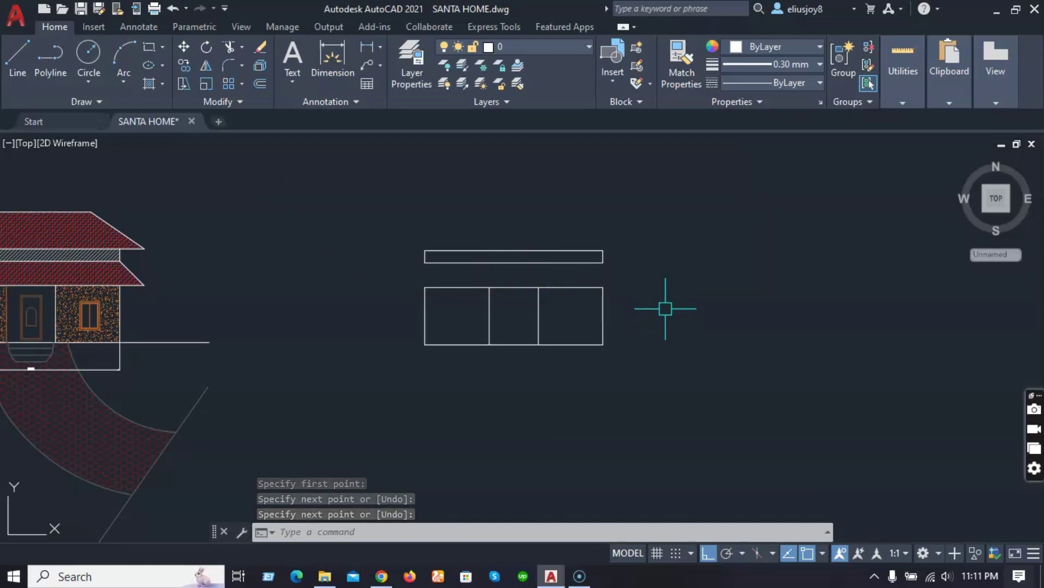
type("L")
key("Return")
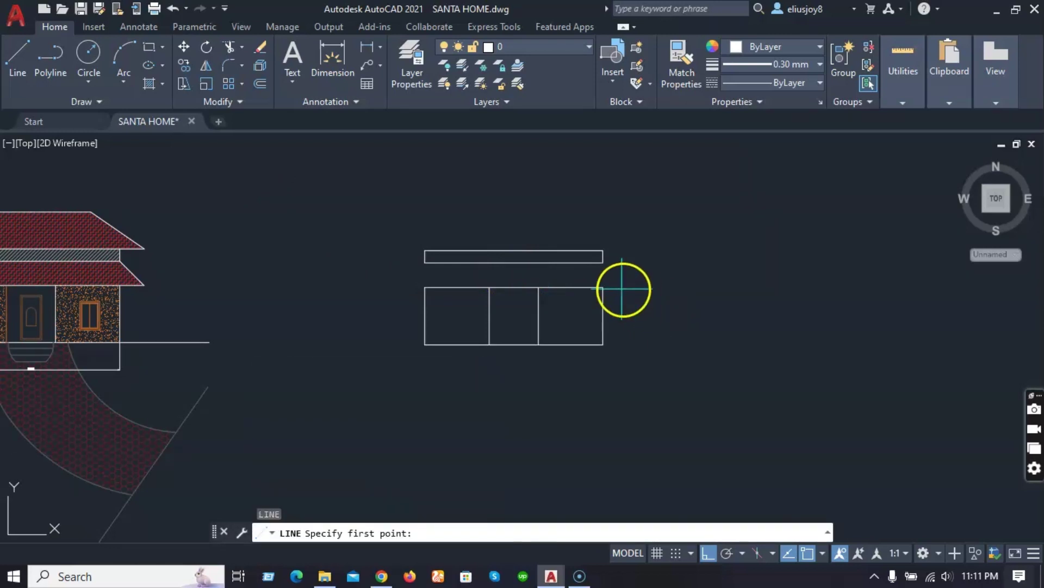
left_click(603, 287)
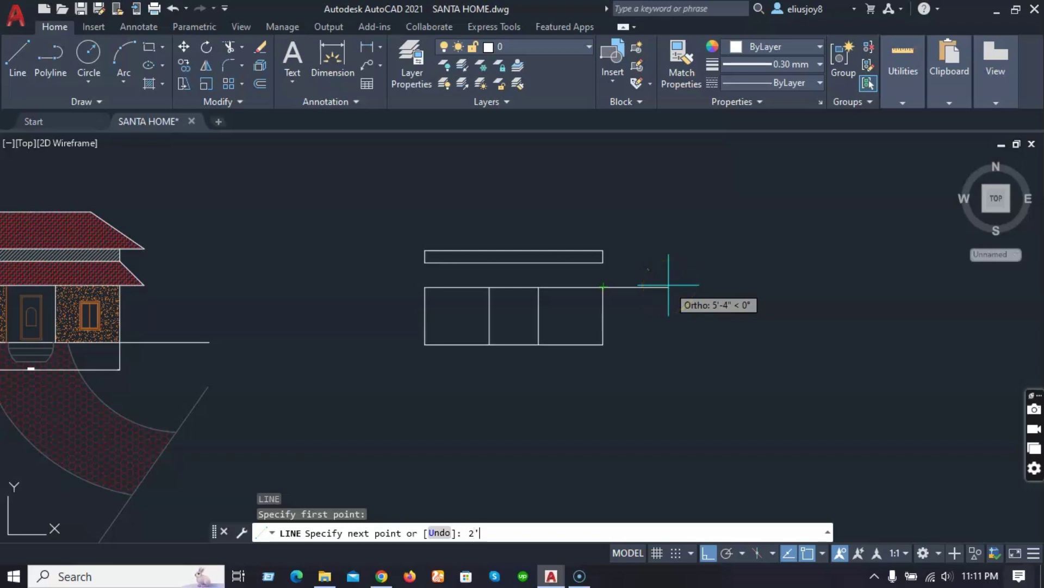
key("Return")
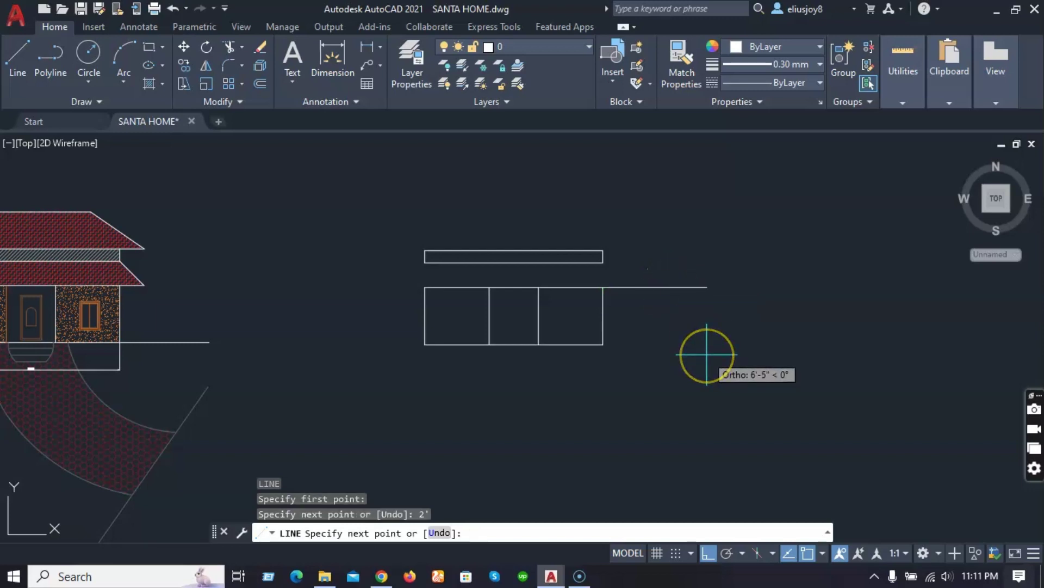
key("Return")
key("Return")
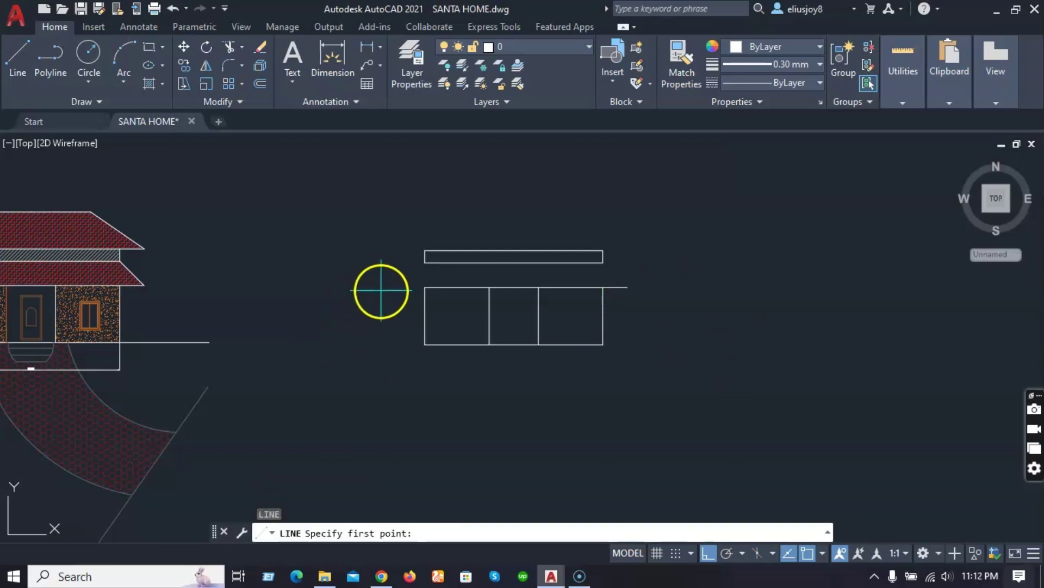
left_click(424, 287)
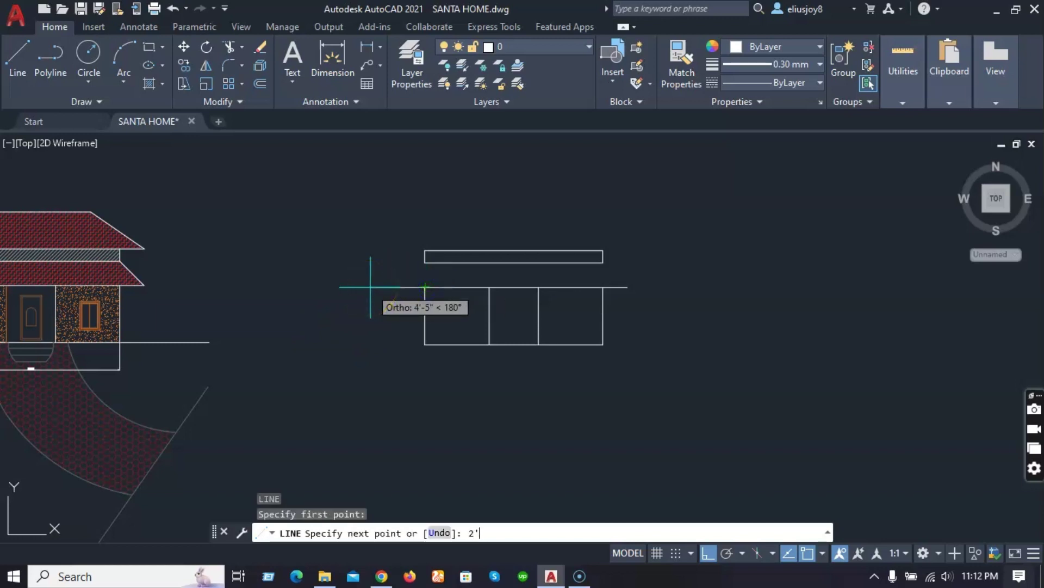
key("Return")
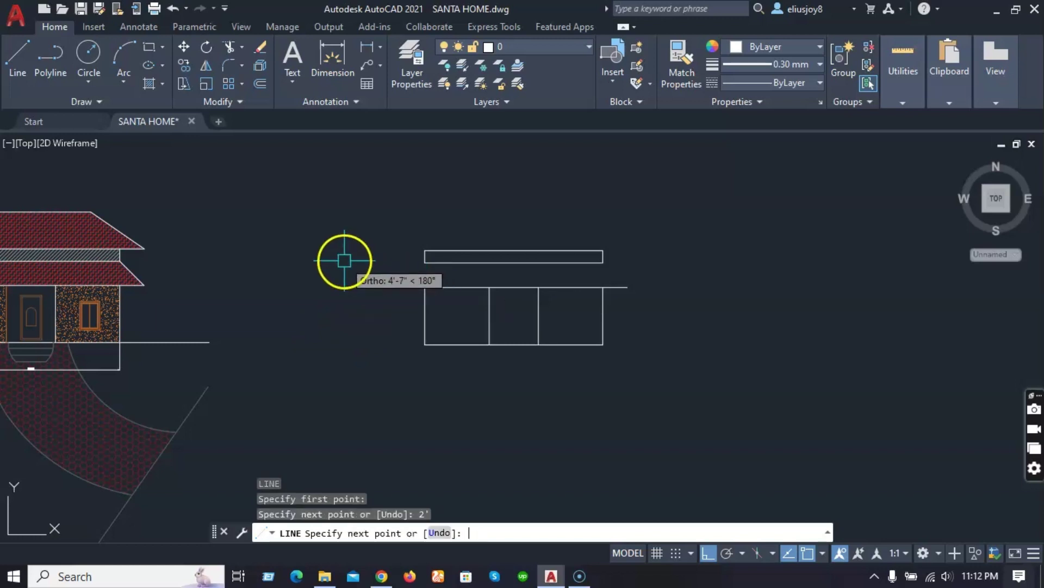
key("Return")
Draw sloping lines from the band's lower left and lower right corners to the eave tips to complete the lower roof outline.
key("Return")
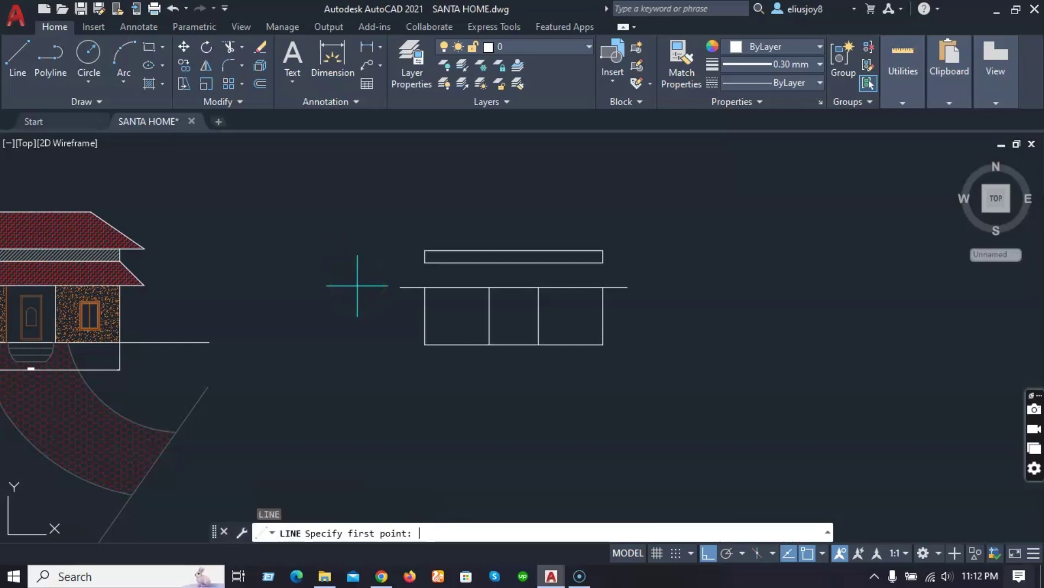
scroll(394, 273, "up", 4)
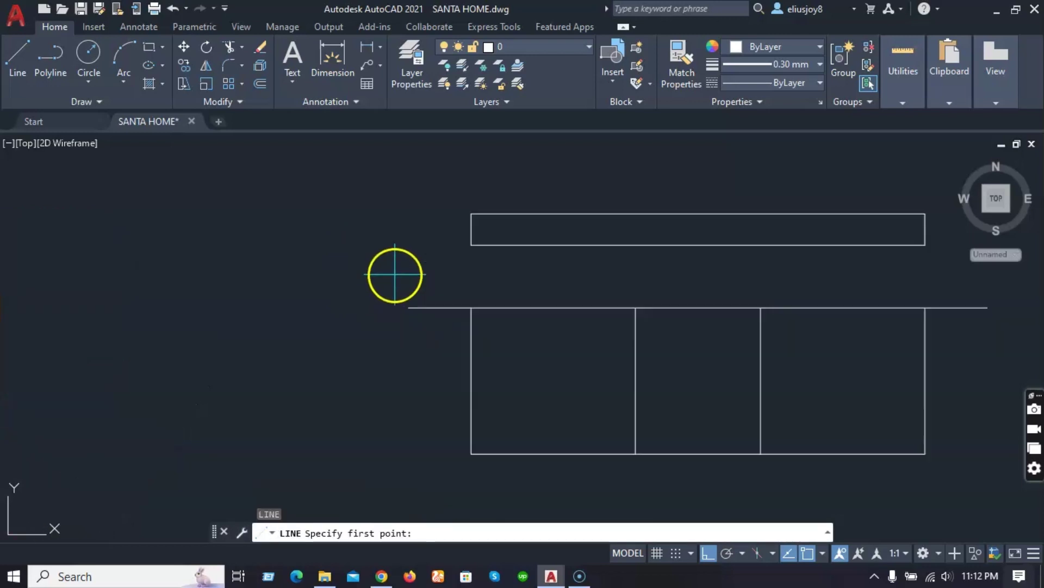
left_click(471, 244)
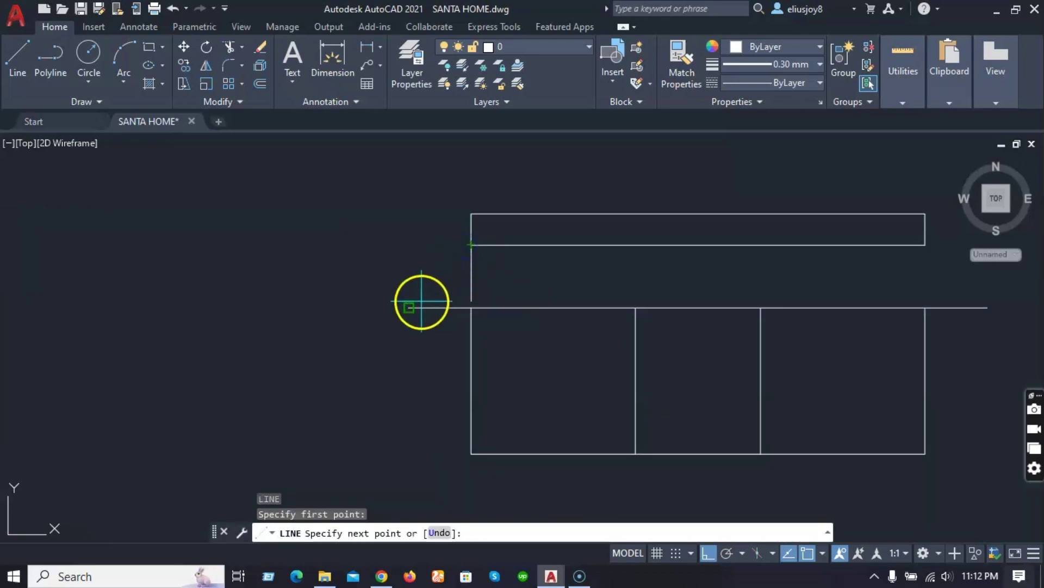
left_click(409, 308)
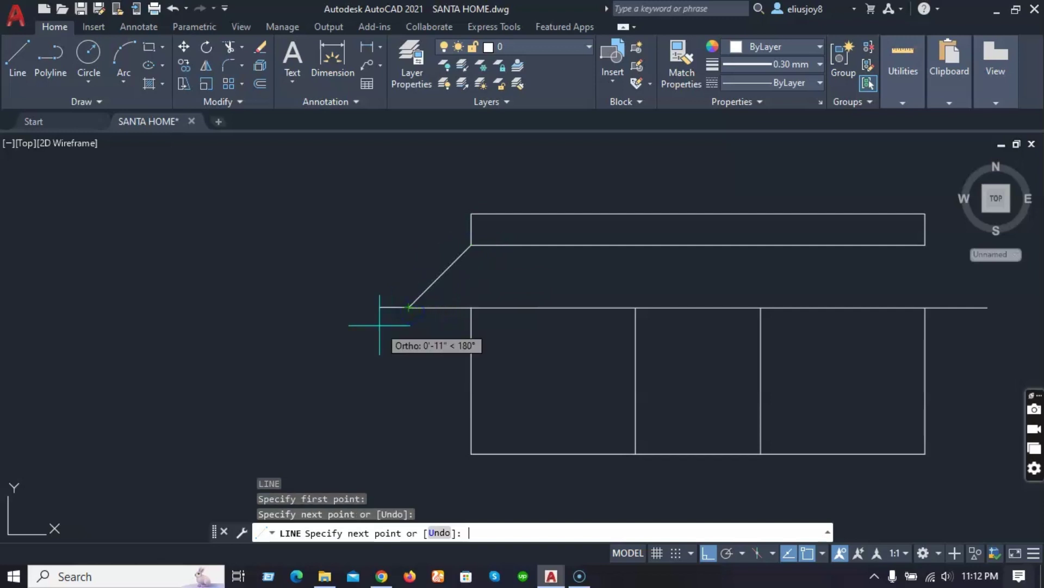
key("Return")
scroll(349, 334, "down", 4)
key("Return")
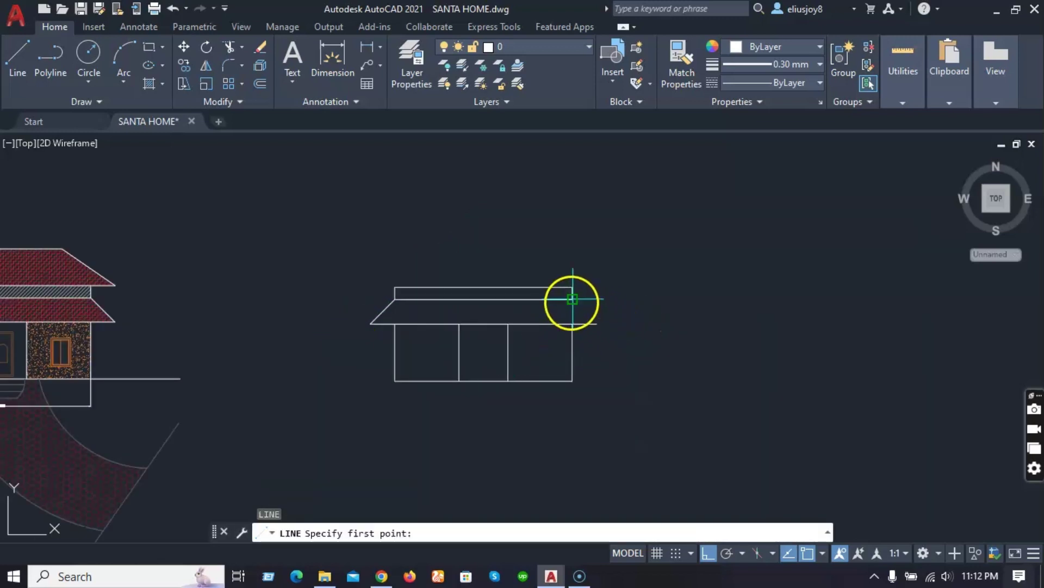
left_click(573, 299)
left_click(597, 324)
key("Return")
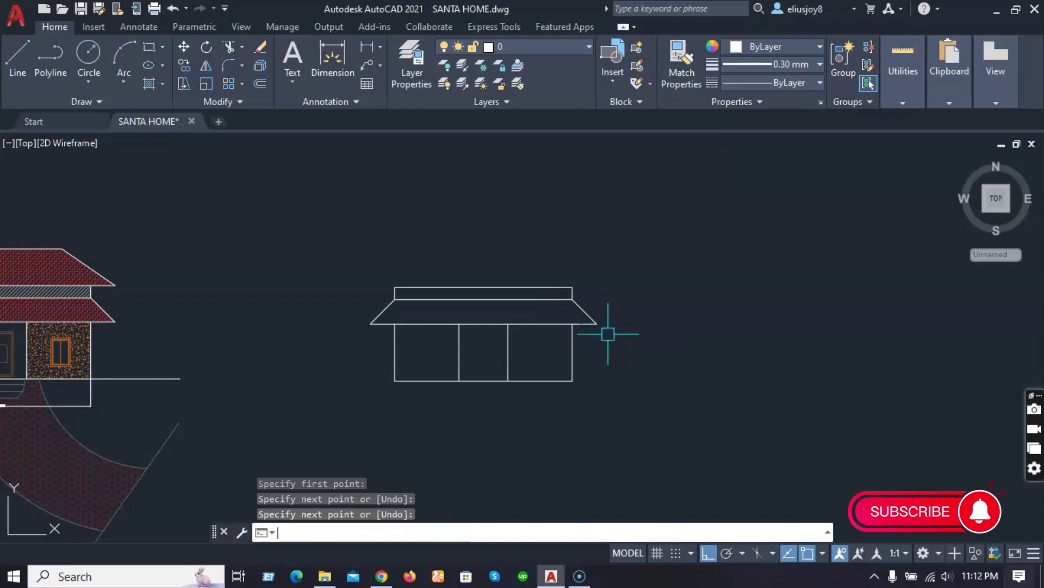
scroll(605, 330, "down", 2)
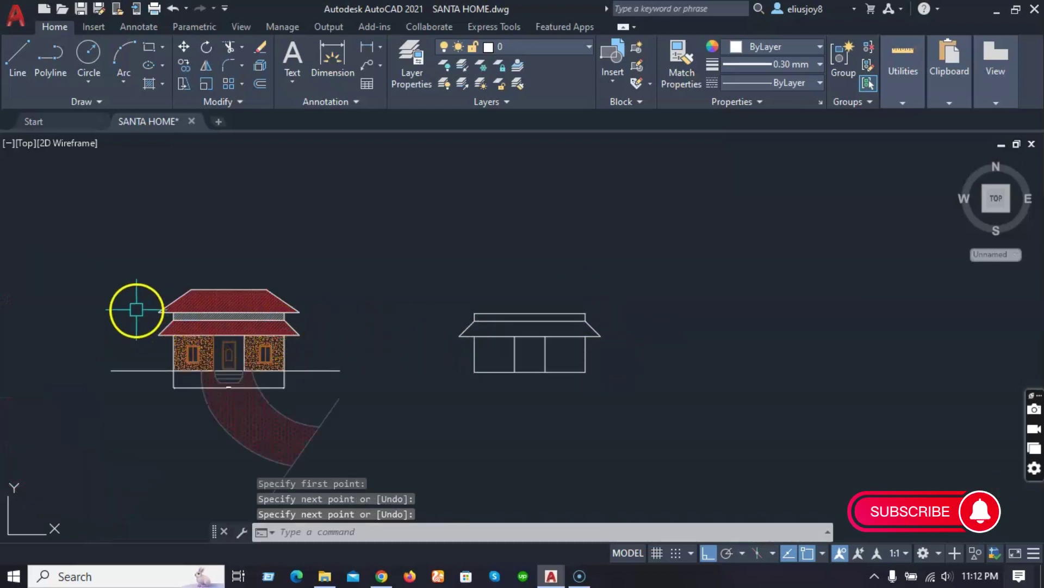
Measure the upper roof's overhang on the finished reference, from its left eave tip to the band's upper left corner.
scroll(136, 308, "up", 4)
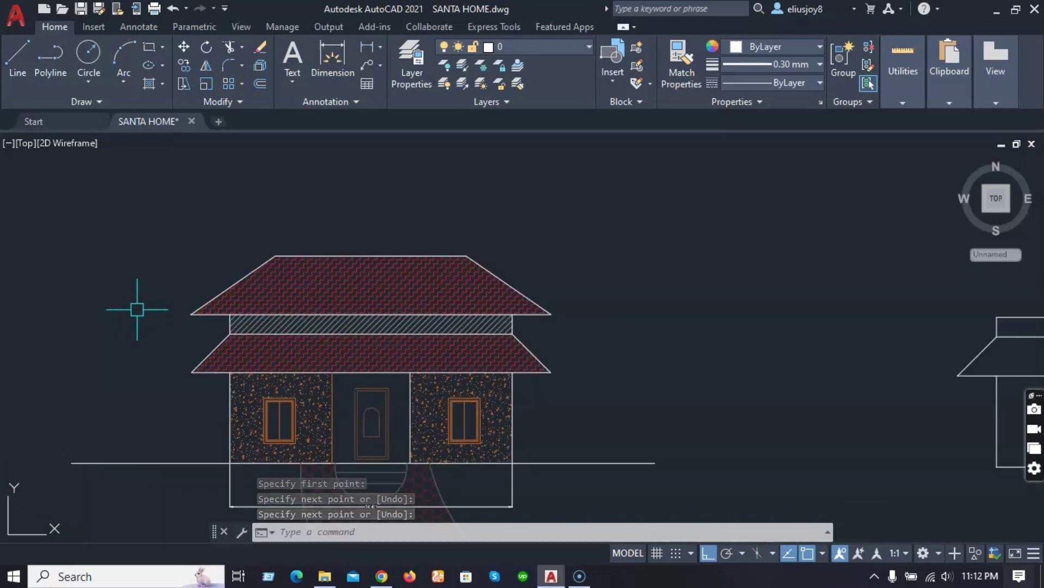
left_click(367, 47)
scroll(178, 327, "up", 5)
left_click(230, 275)
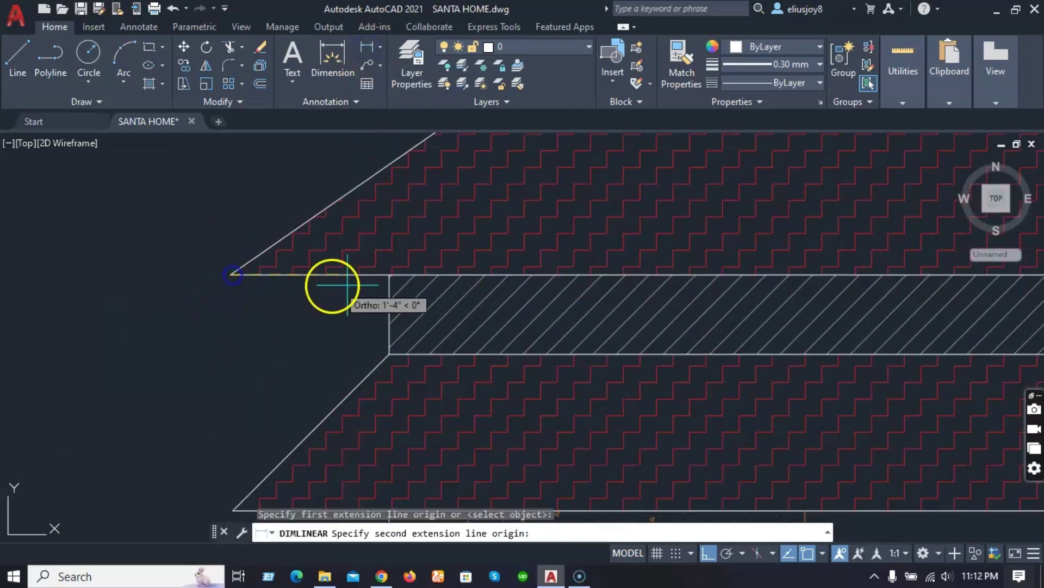
left_click(388, 275)
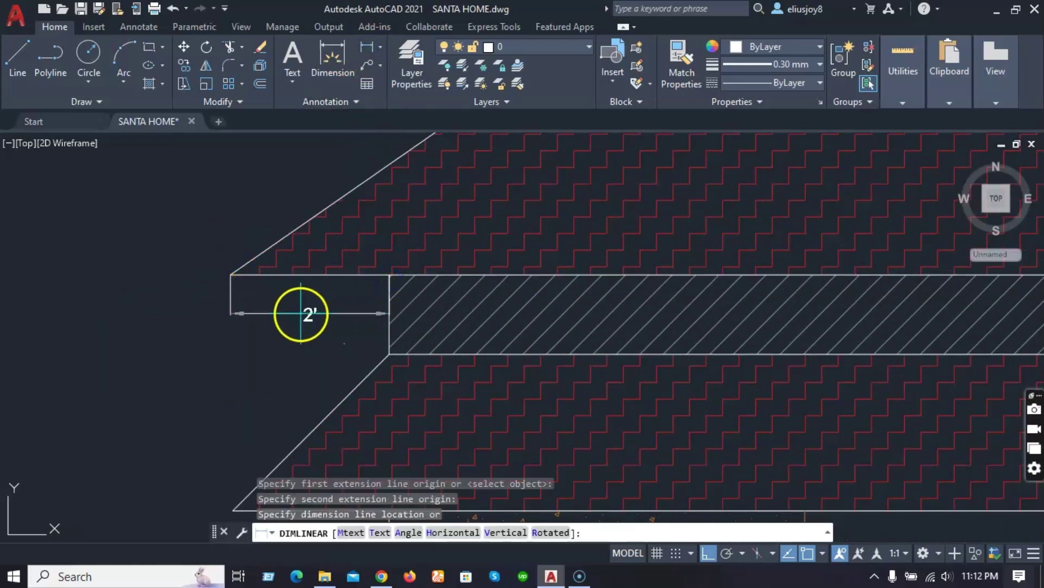
key("Escape")
scroll(294, 332, "down", 4)
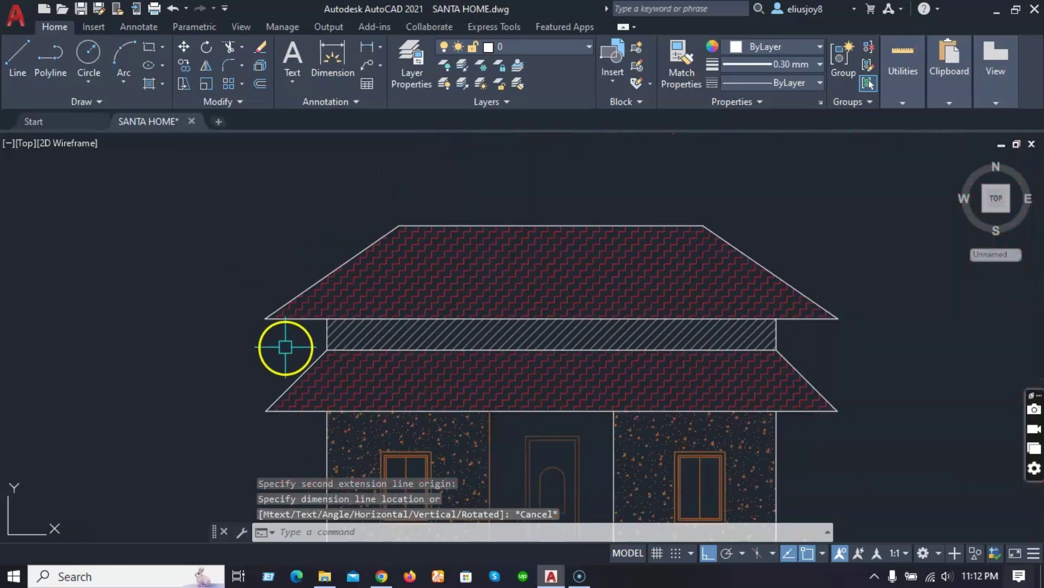
scroll(203, 328, "down", 6)
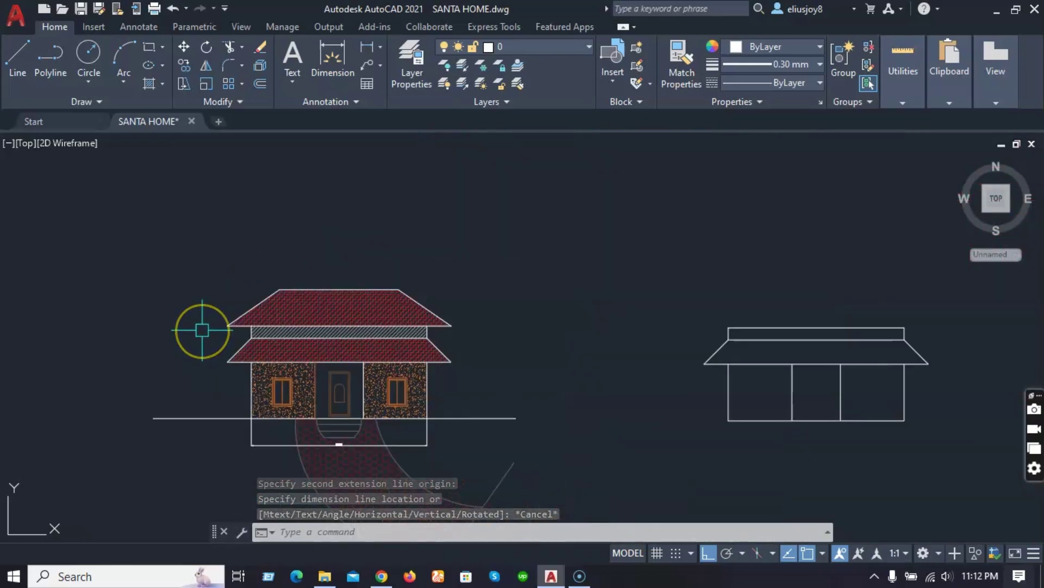
Offset the upper edge of the band 2' upward in the new elevation.
scroll(615, 340, "up", 4)
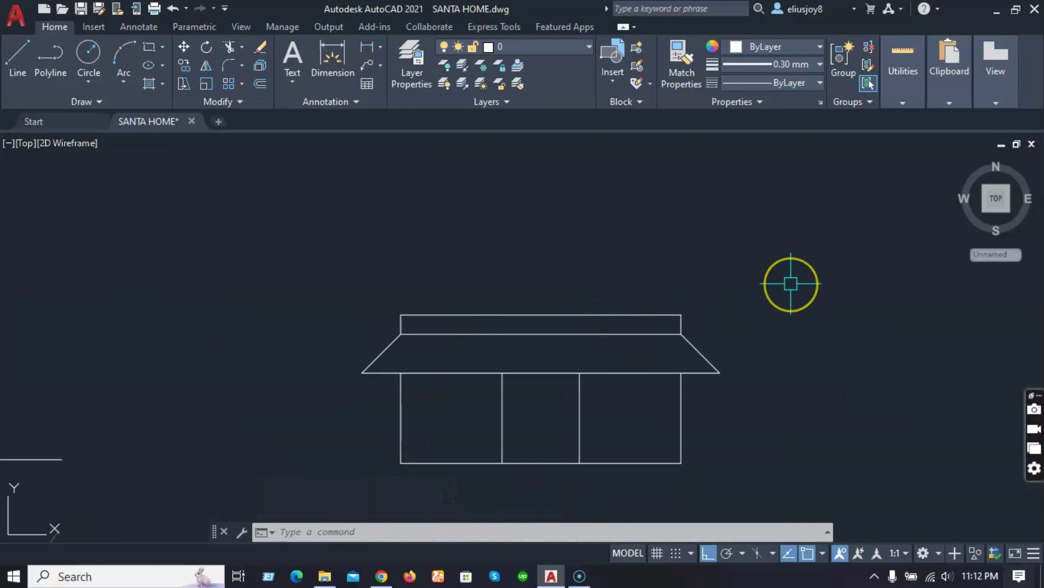
type("OF")
key("Return")
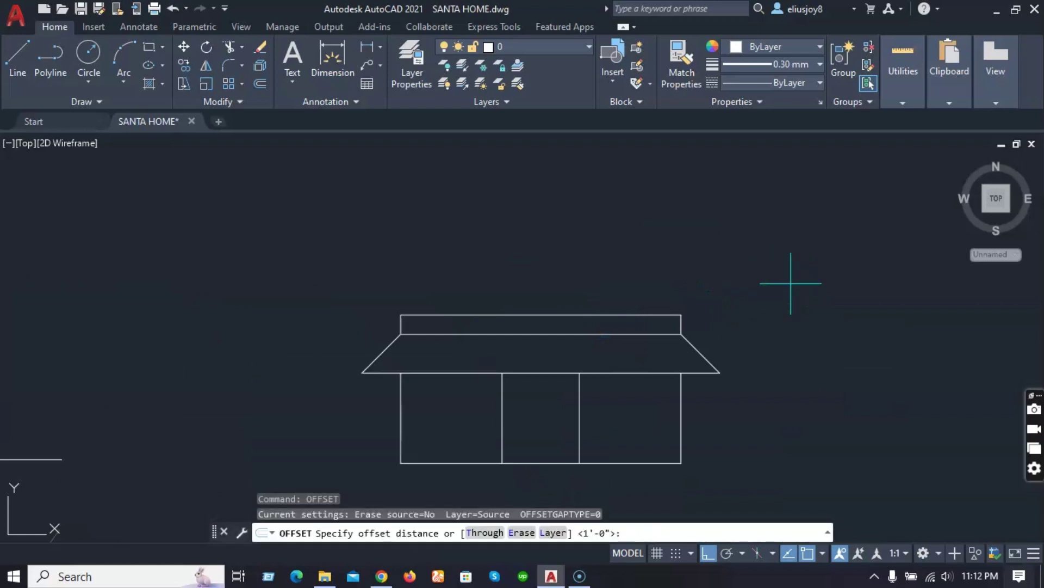
key("Return")
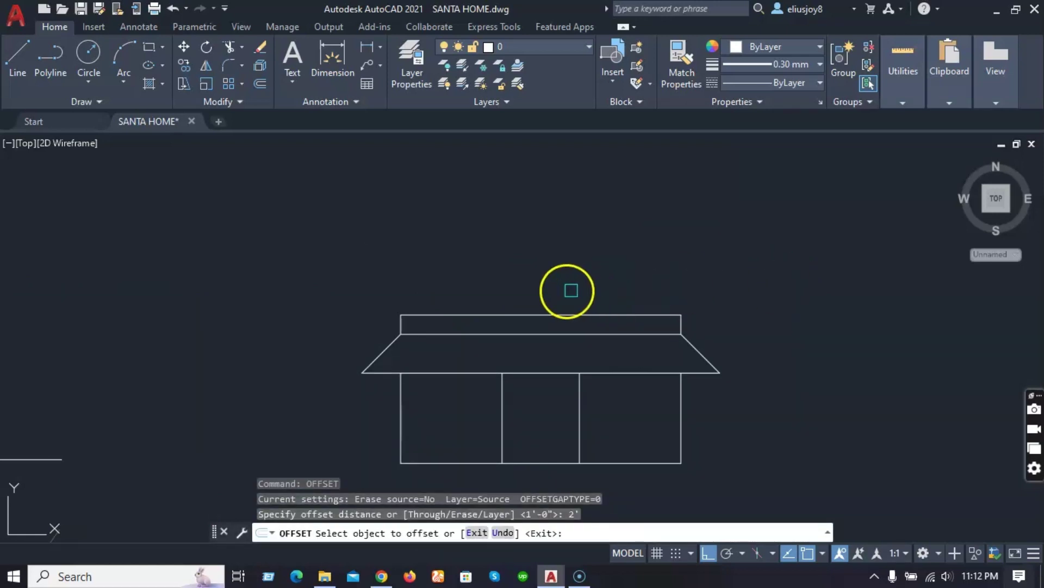
left_click(529, 308)
left_click(536, 256)
scroll(788, 361, "down", 3)
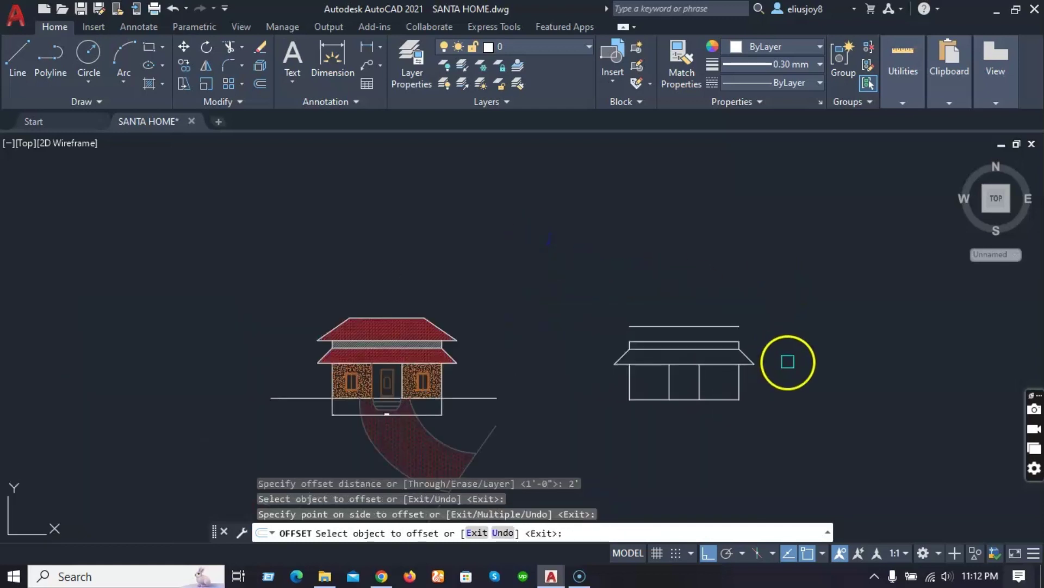
key("Escape")
key("Escape")
key("Escape")
key("Escape")
Measure the horizontal distance on the reference from the band's upper left corner to the left end of the upper roof's ridge.
scroll(329, 317, "up", 4)
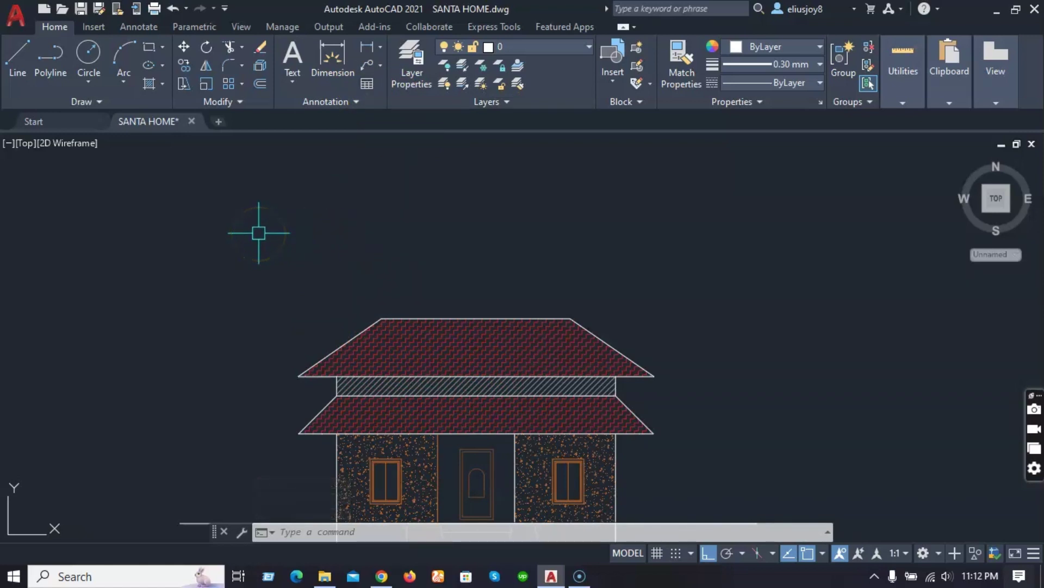
left_click(365, 46)
scroll(332, 382, "up", 2)
scroll(344, 381, "up", 5)
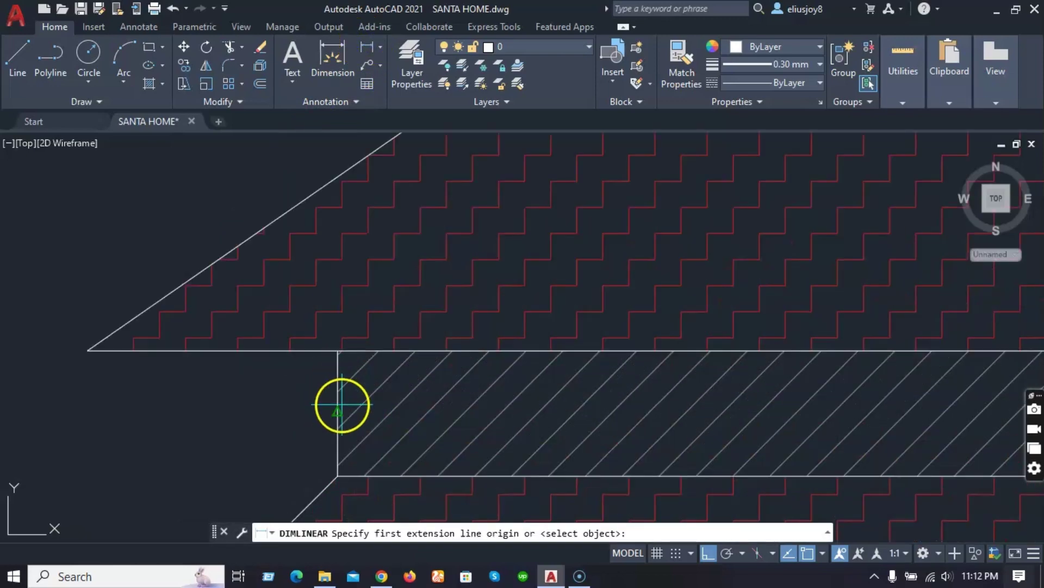
scroll(333, 355, "up", 5)
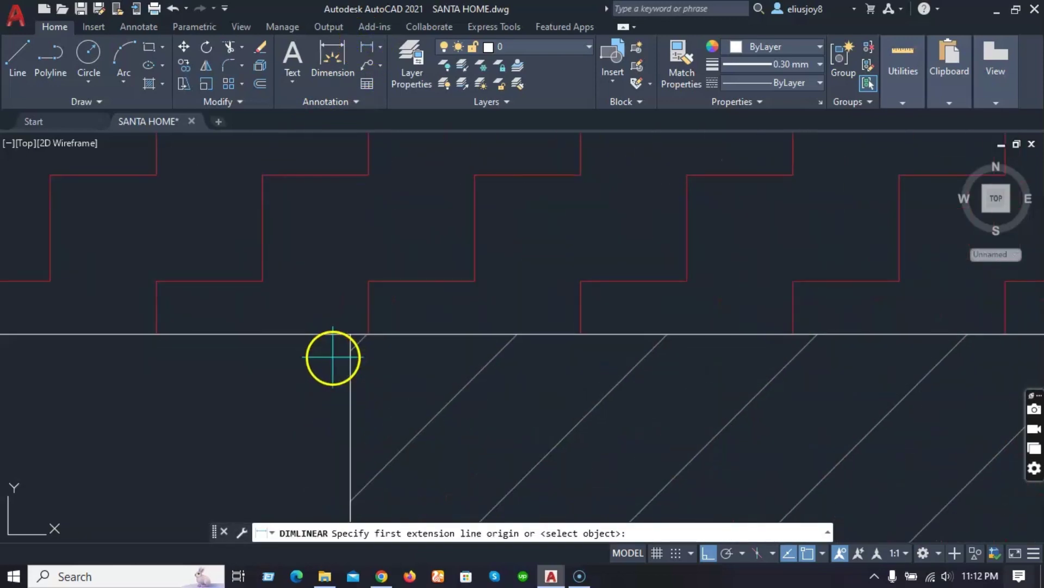
left_click(350, 334)
scroll(350, 334, "down", 10)
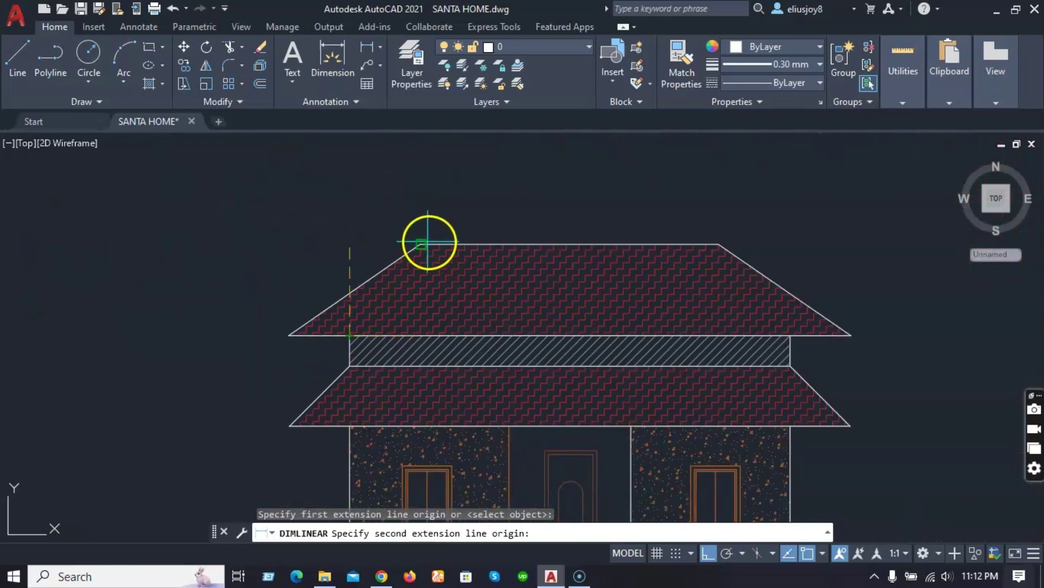
scroll(429, 243, "up", 3)
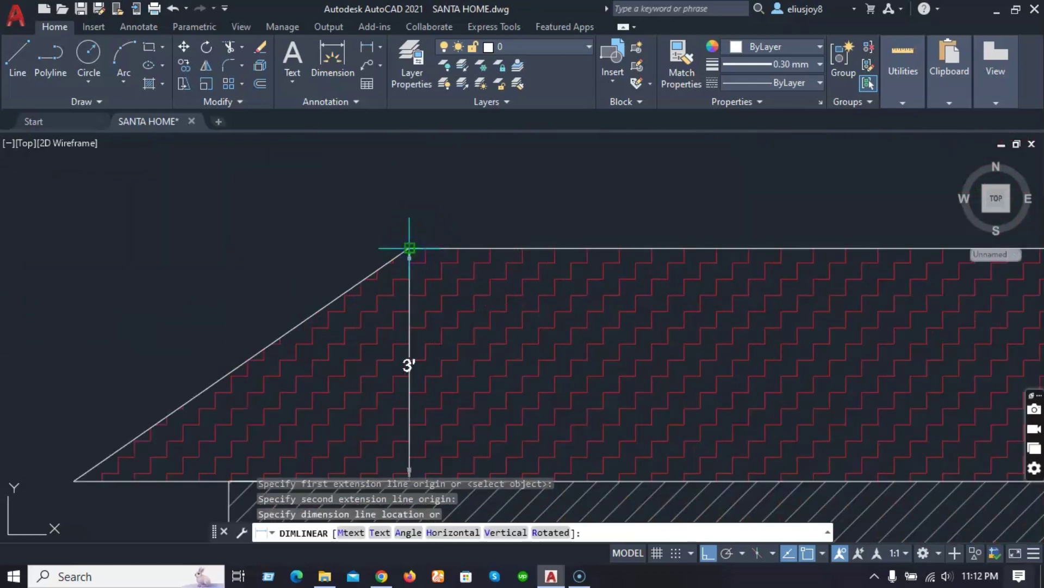
scroll(409, 248, "down", 2)
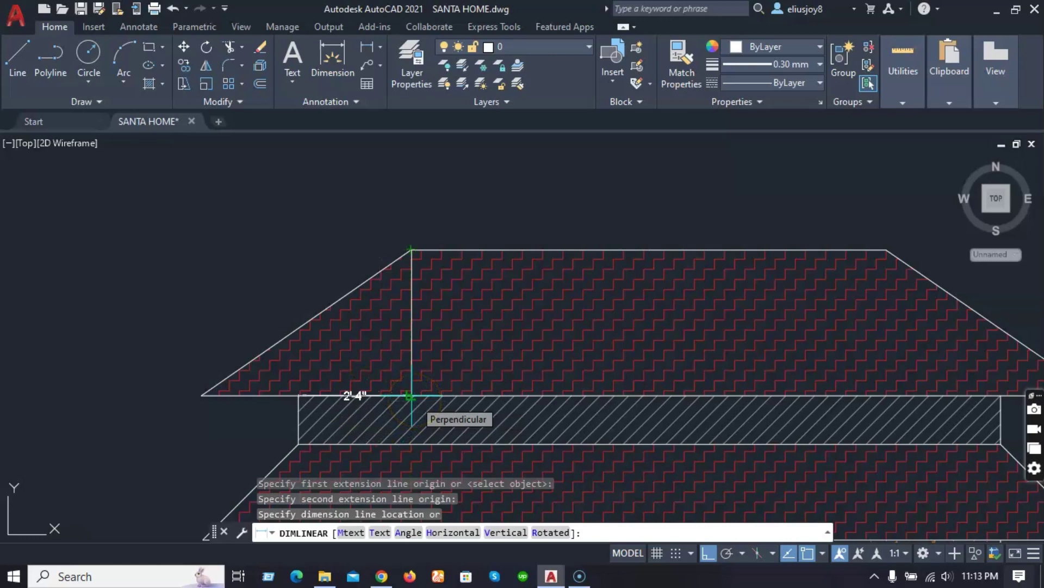
key("Escape")
scroll(262, 319, "down", 4)
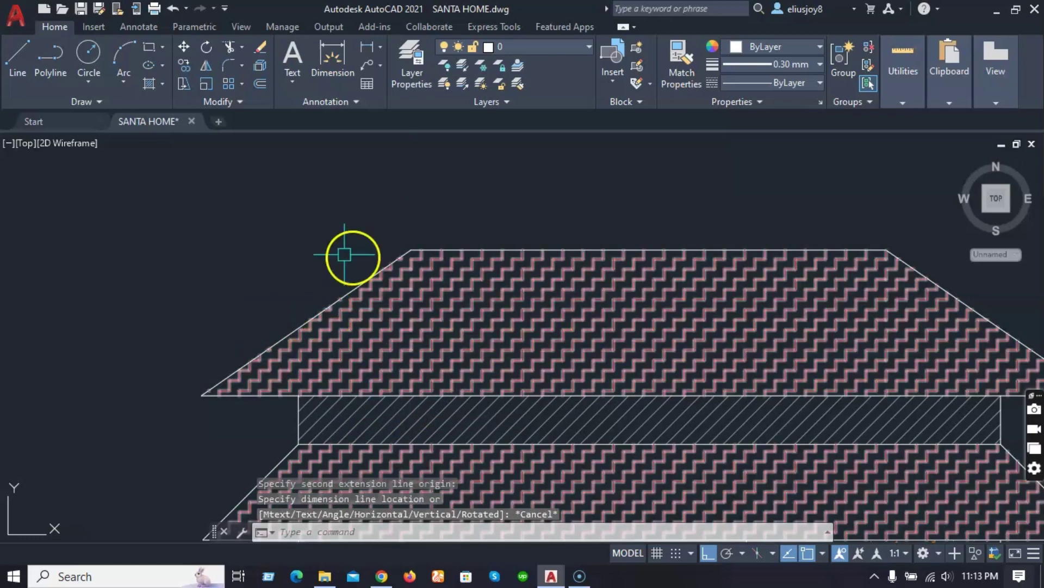
scroll(238, 217, "down", 5)
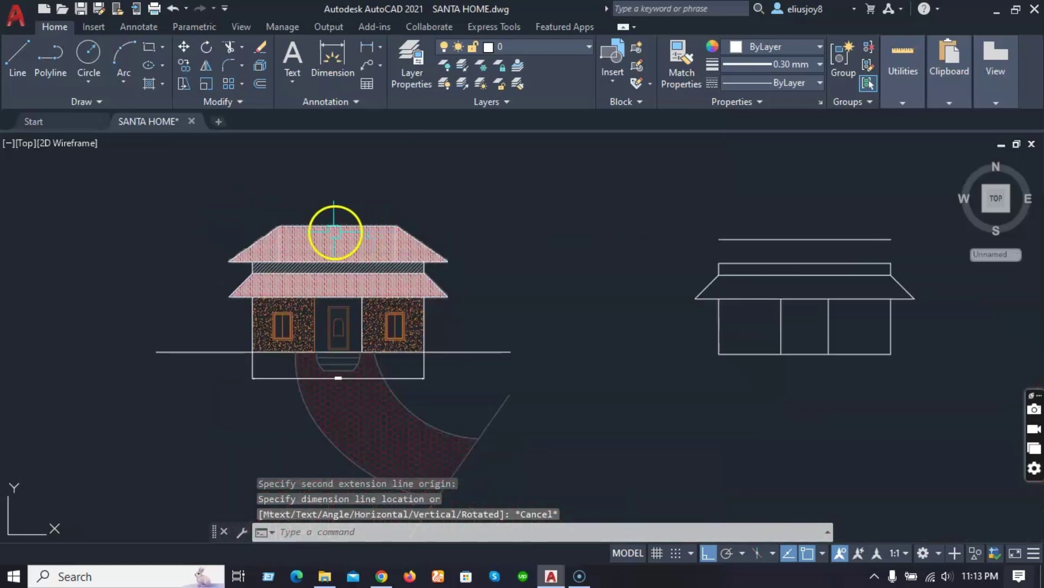
Draw a vertical construction line upward from the left end of the offset line above the band.
scroll(342, 233, "down", 3)
scroll(702, 232, "up", 4)
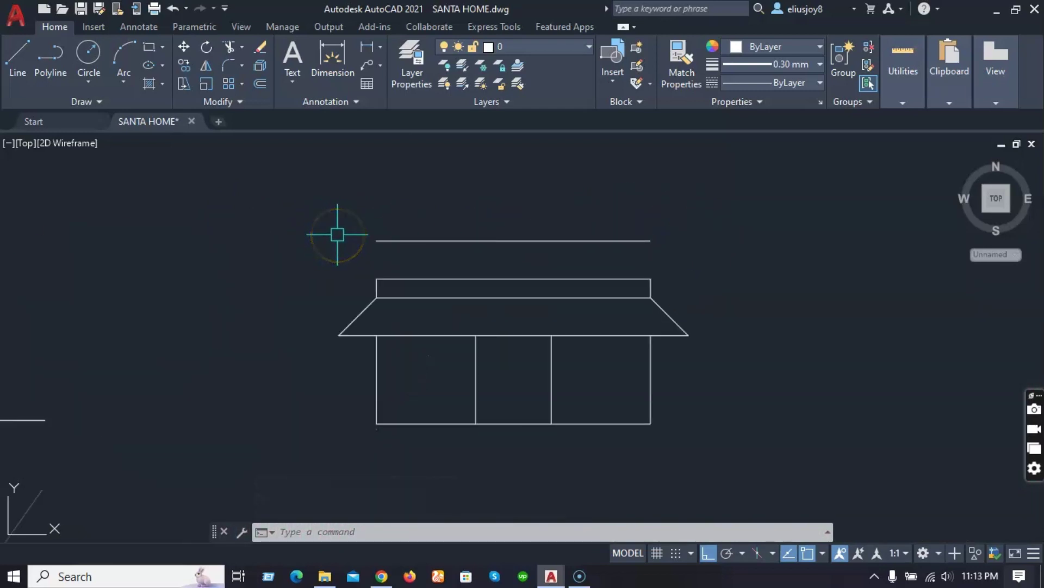
type("l")
key("Return")
left_click(377, 241)
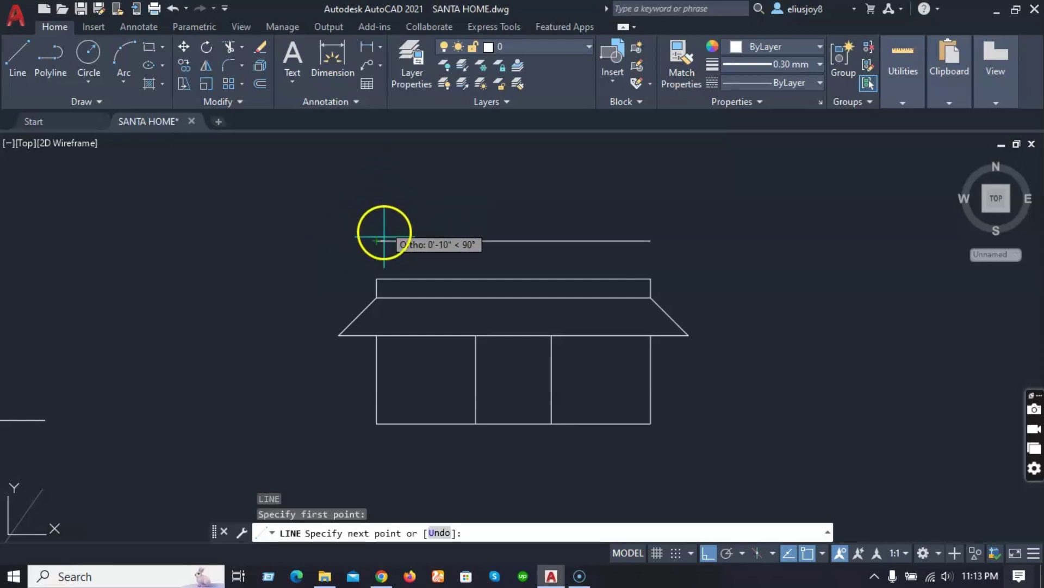
scroll(387, 252, "down", 2)
left_click(391, 184)
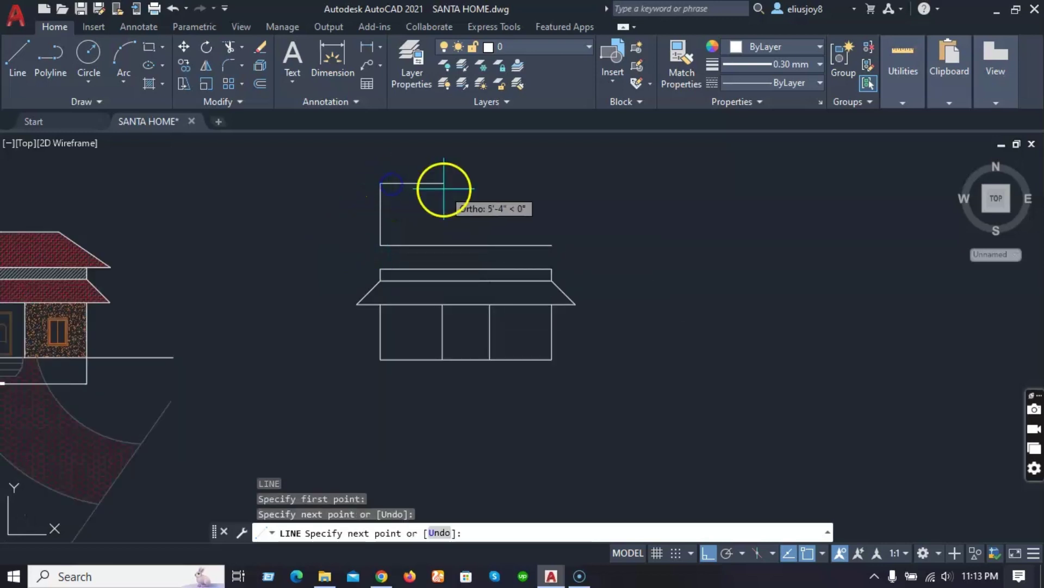
key("Return")
Offset the vertical construction line 2'-4" to the right, toward the middle of the roof.
type("of")
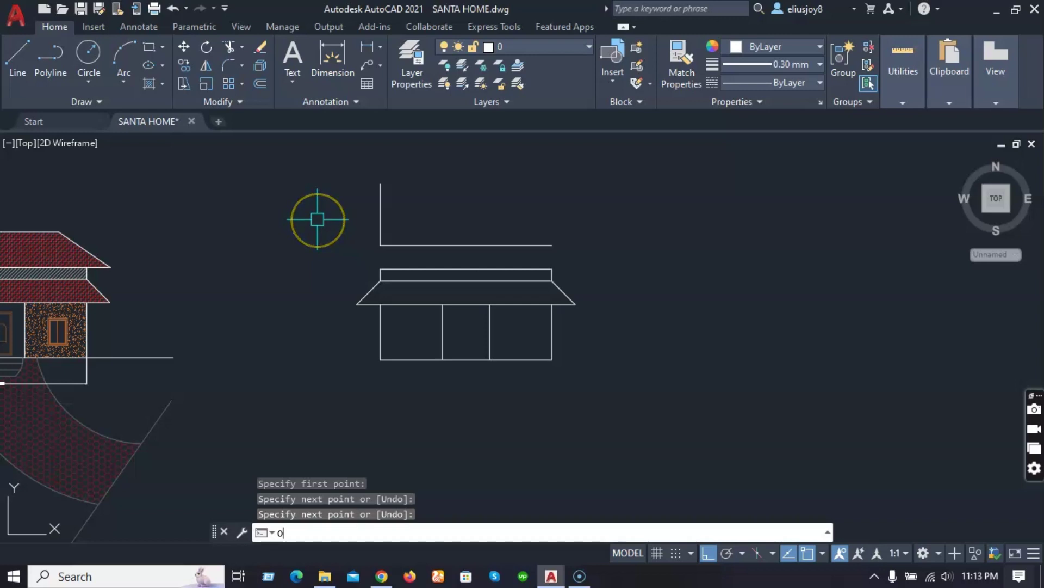
key("Return")
type("2")
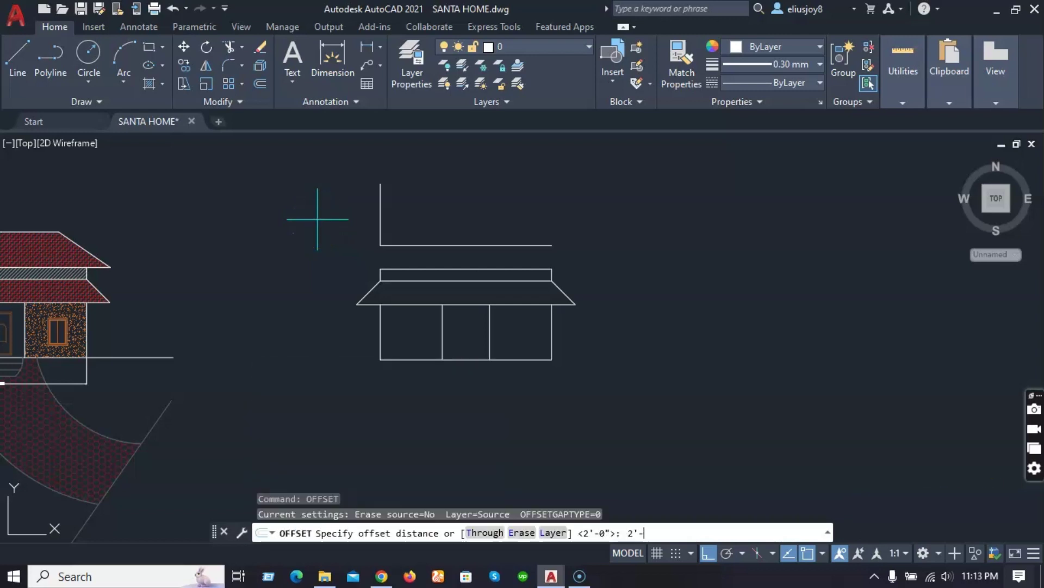
key("Return")
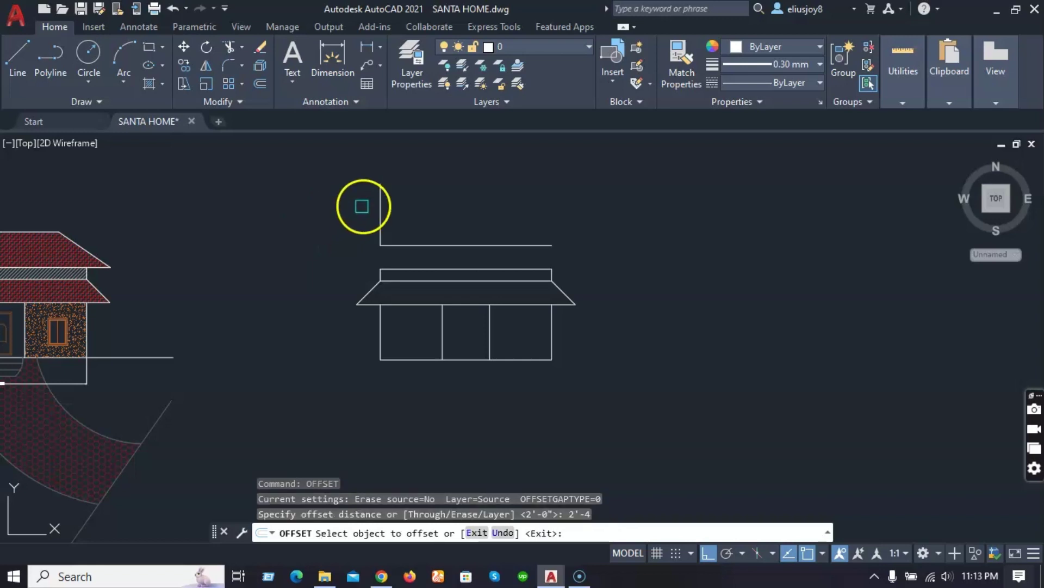
left_click(380, 205)
left_click(484, 210)
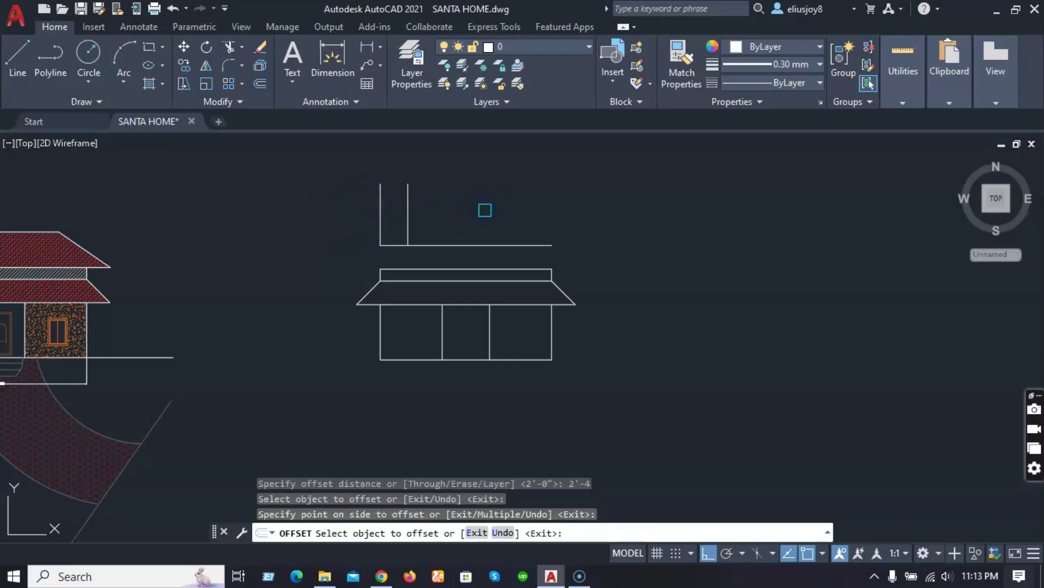
key("Escape")
key("Escape")
key("Escape")
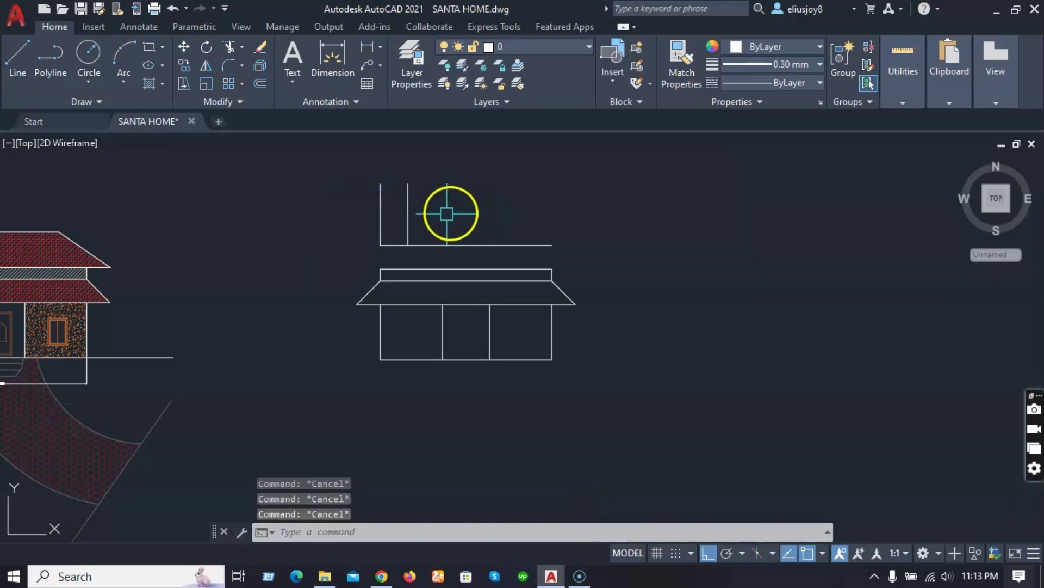
Copy both vertical construction lines to the right end of the horizontal line, using the inner line's lower end as base point.
left_click(447, 210)
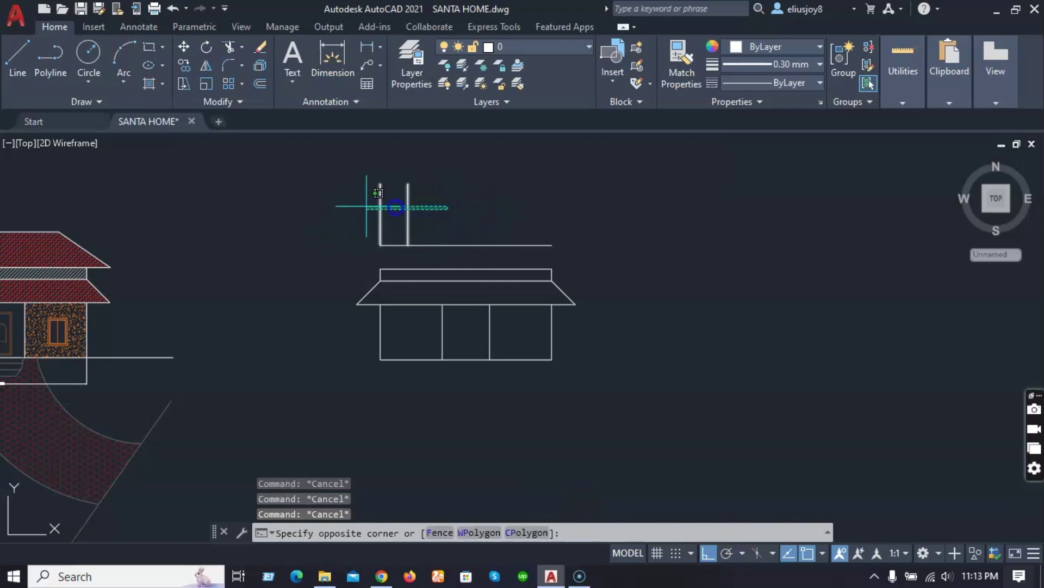
left_click(274, 206)
type("CP")
key("Return")
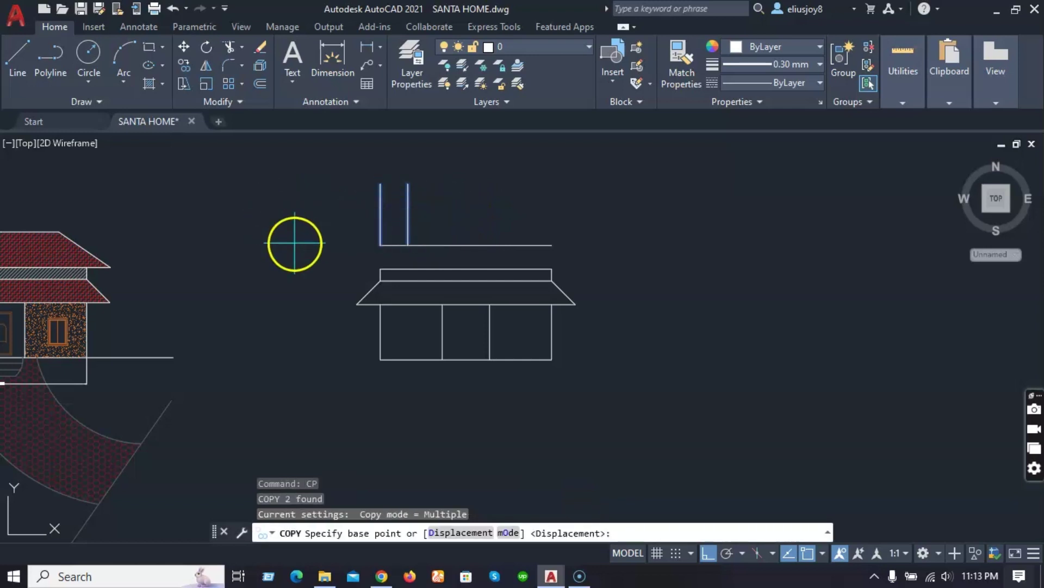
left_click(408, 245)
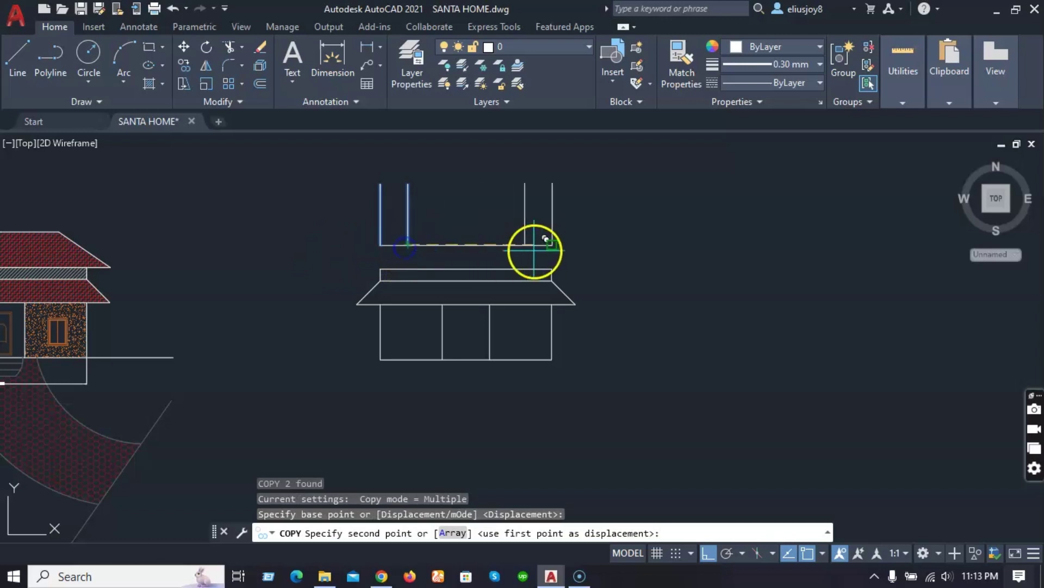
left_click(551, 246)
key("Escape")
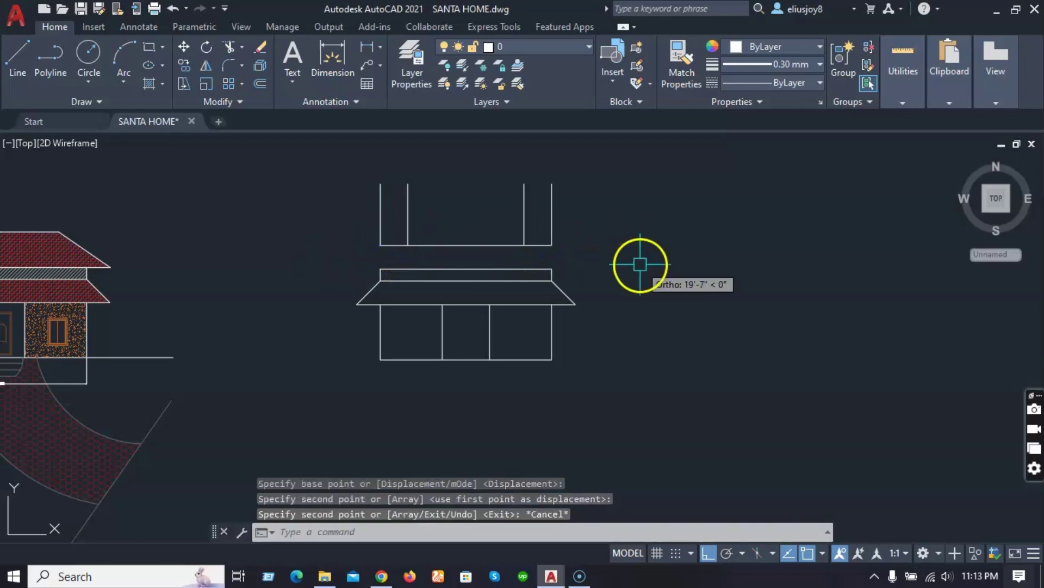
Measure the reference's upper roof from the band's upper left corner to the left end of the ridge.
scroll(643, 263, "down", 3)
scroll(385, 241, "up", 4)
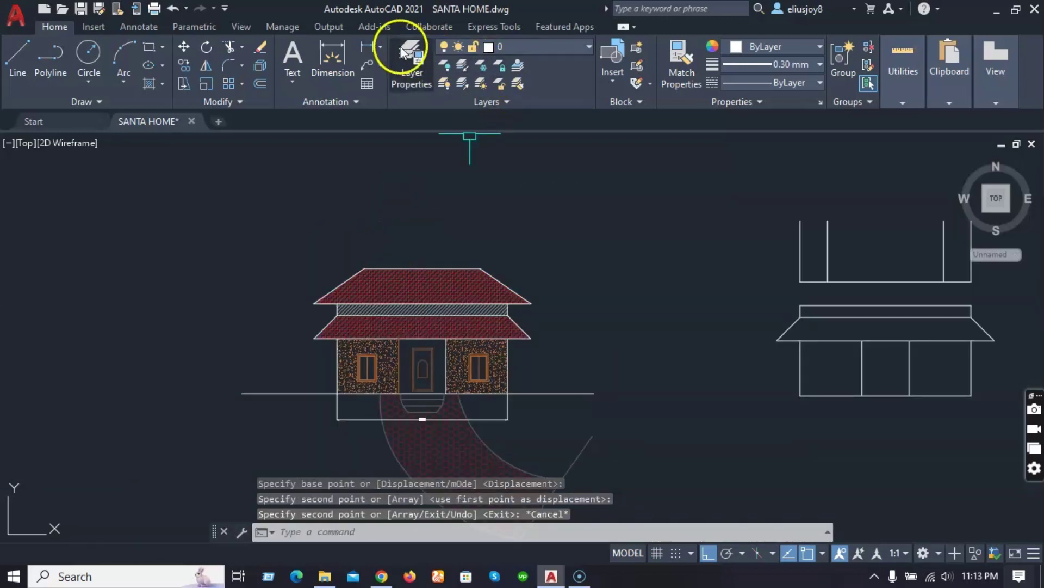
scroll(329, 285, "up", 4)
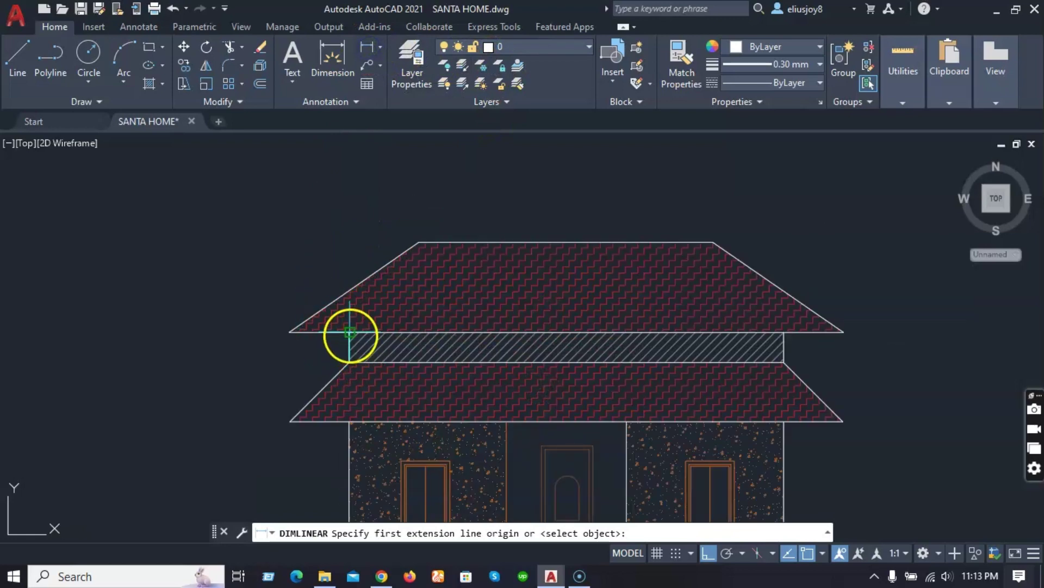
scroll(350, 332, "up", 8)
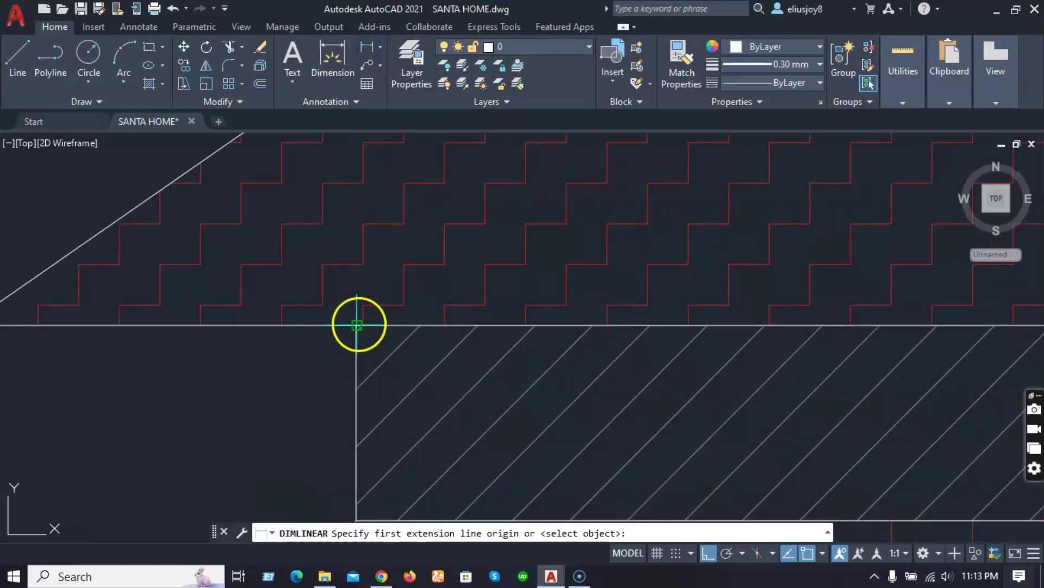
left_click(357, 325)
scroll(358, 322, "down", 8)
scroll(401, 267, "up", 3)
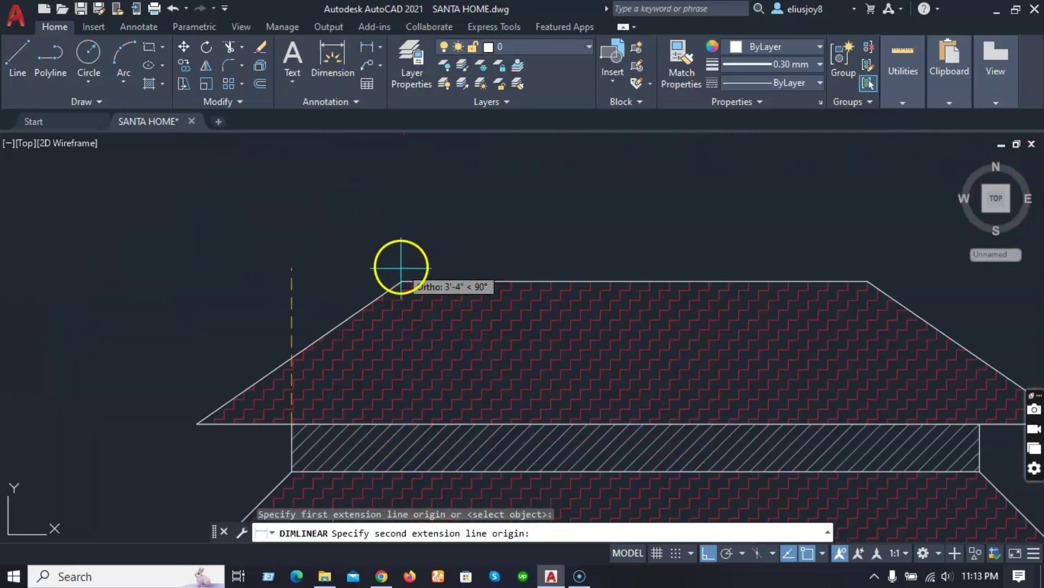
left_click(401, 281)
scroll(401, 279, "up", 2)
key("Escape")
scroll(402, 289, "down", 10)
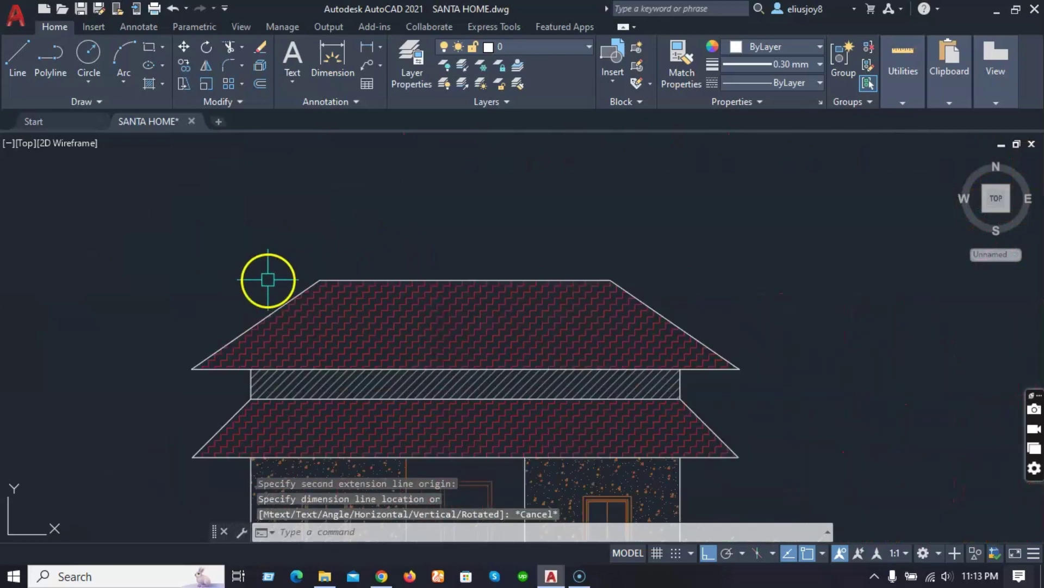
scroll(683, 277, "up", 6)
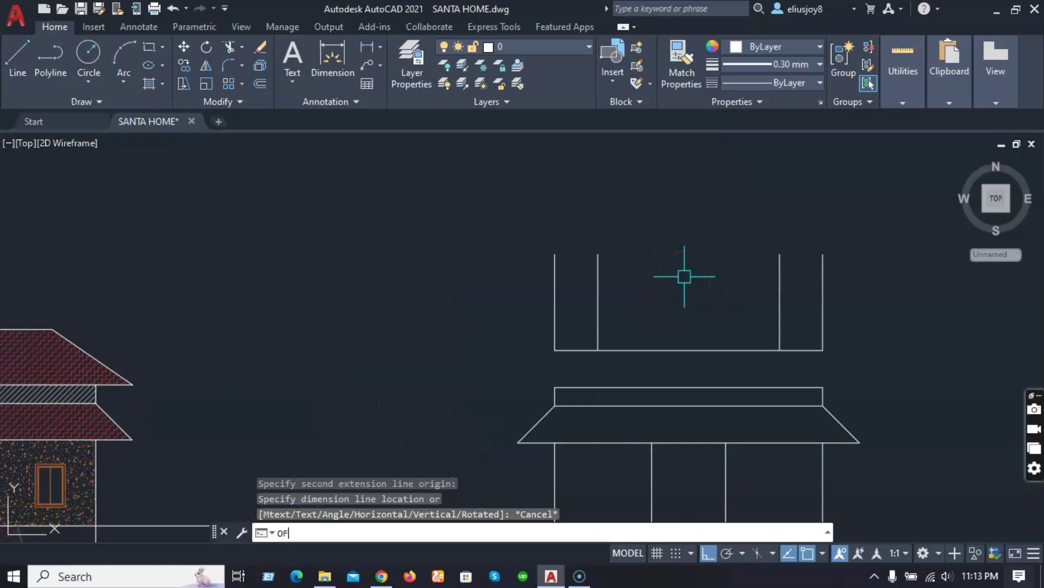
Offset the horizontal construction line above the band 3' upward.
type("OF")
key("Return")
type("3")
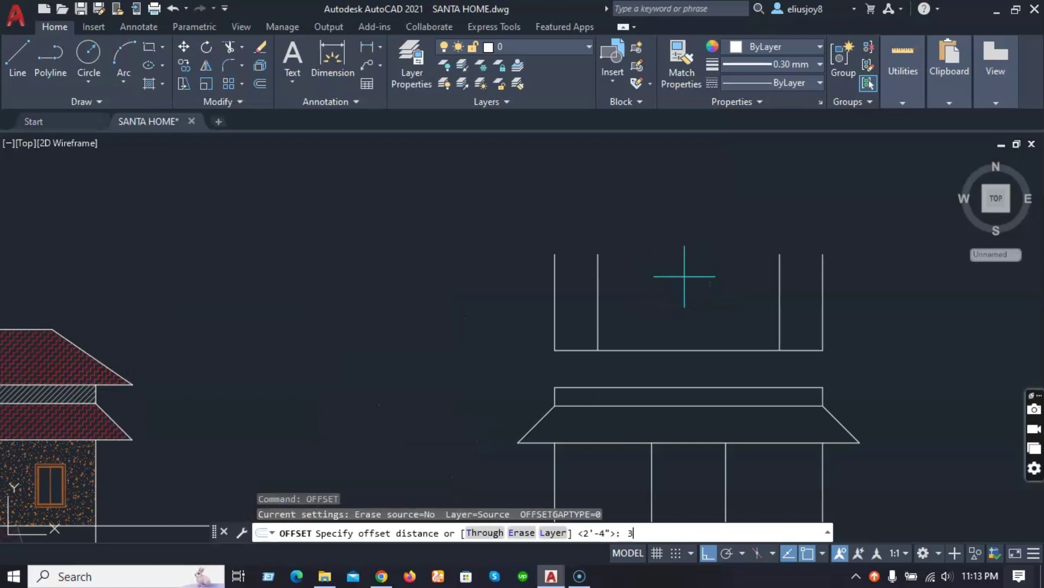
type("'")
key("Return")
left_click(649, 349)
left_click(648, 250)
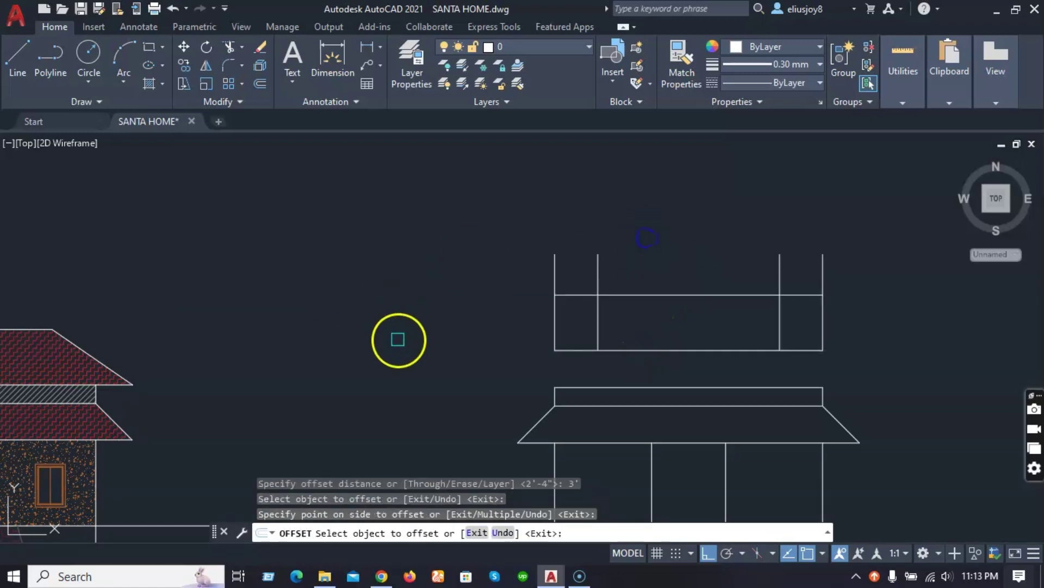
scroll(401, 334, "down", 2)
key("Escape")
key("Escape")
key("Escape")
key("Escape")
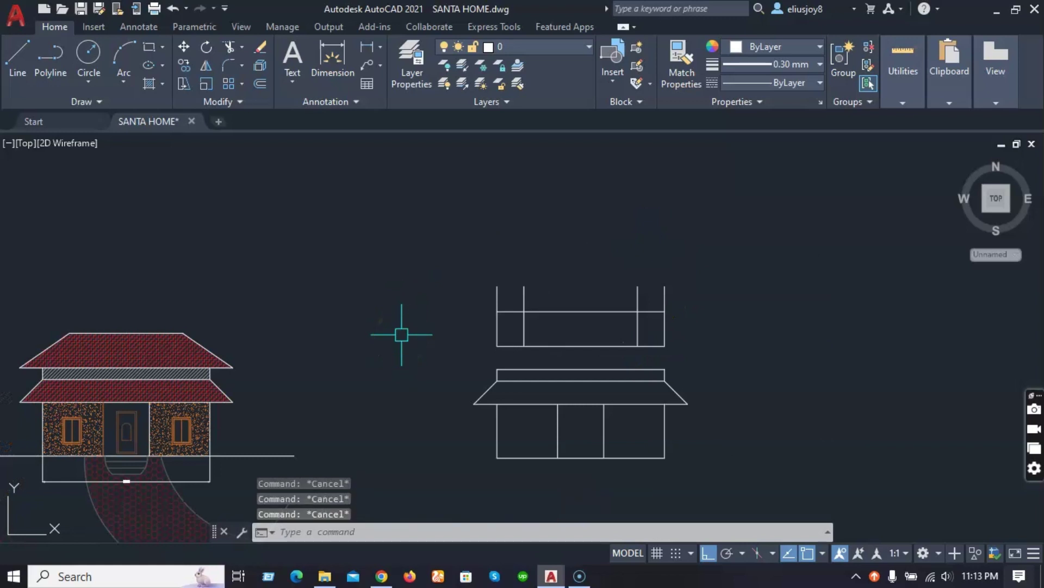
Trim the ends of all four vertical construction lines that extend above the upper horizontal line.
type("tr")
key("Return")
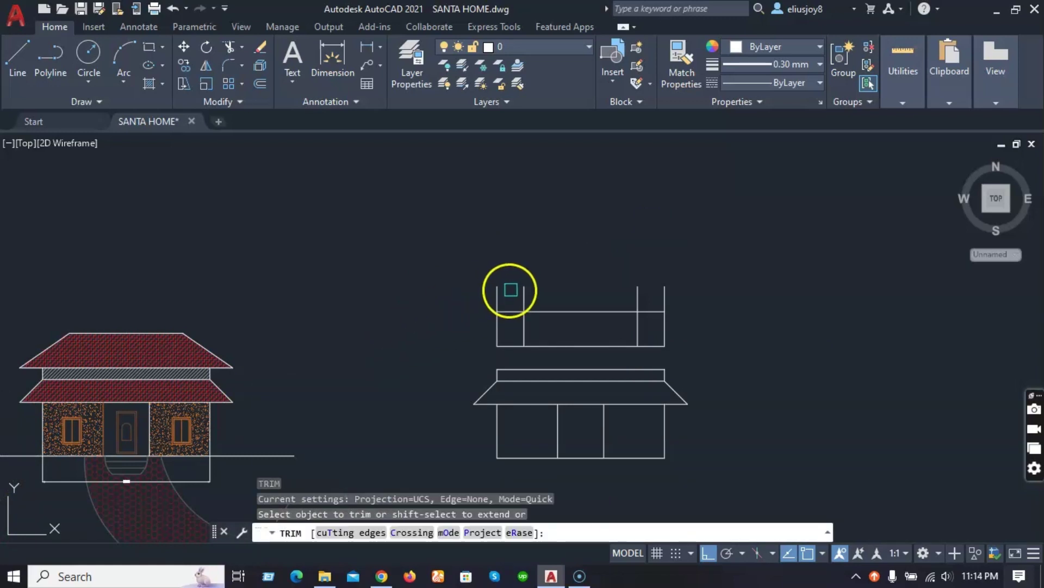
scroll(511, 289, "up", 2)
left_click(569, 297)
left_click(462, 298)
left_click(781, 303)
left_click(674, 297)
key("Return")
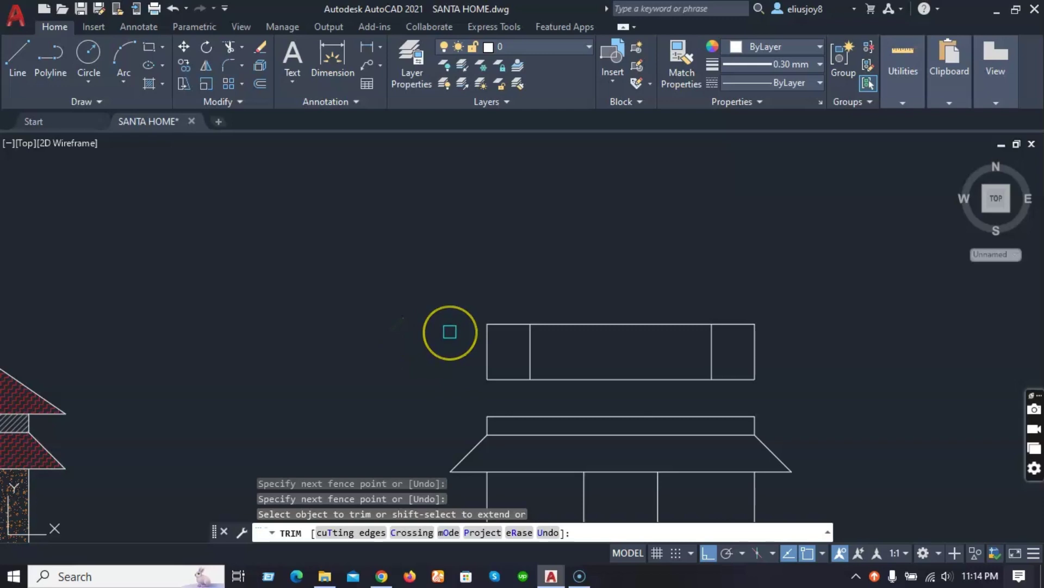
scroll(450, 331, "down", 2)
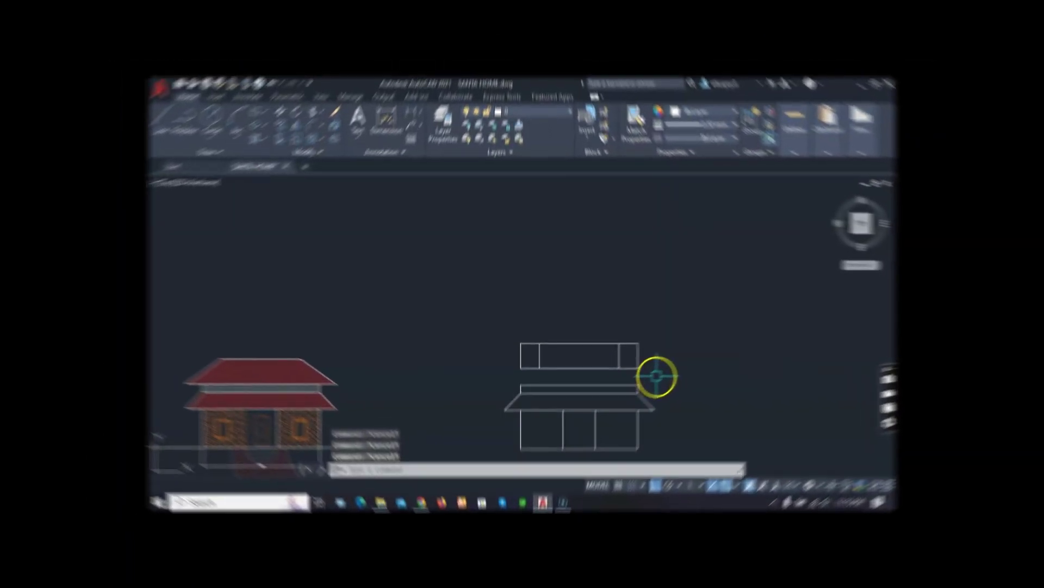
Move the whole roof construction straight down so its lower right corner sits on the band's upper right corner.
left_click(656, 375)
left_click(485, 318)
type("m")
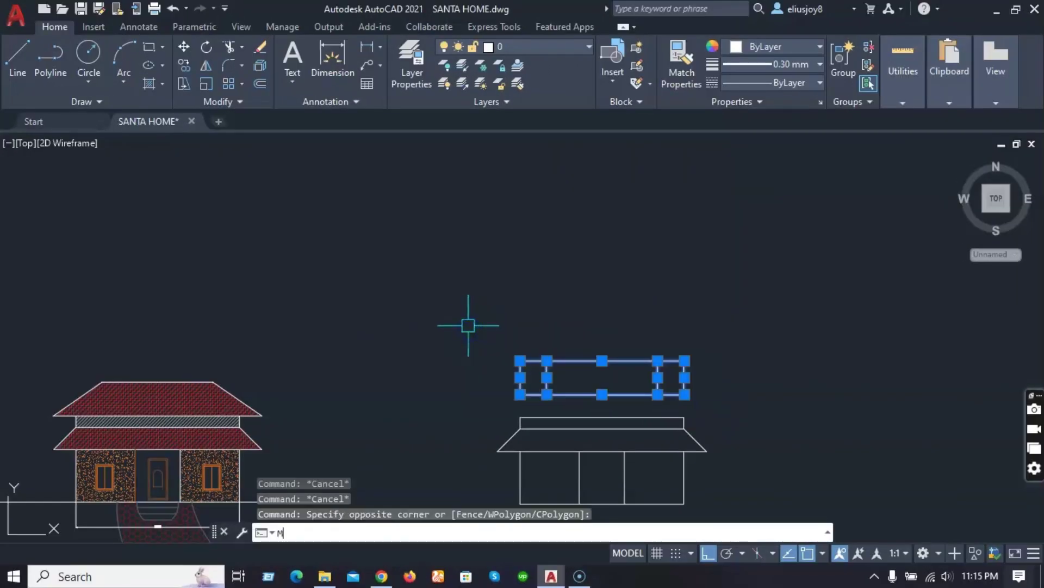
key("Return")
scroll(685, 403, "up", 5)
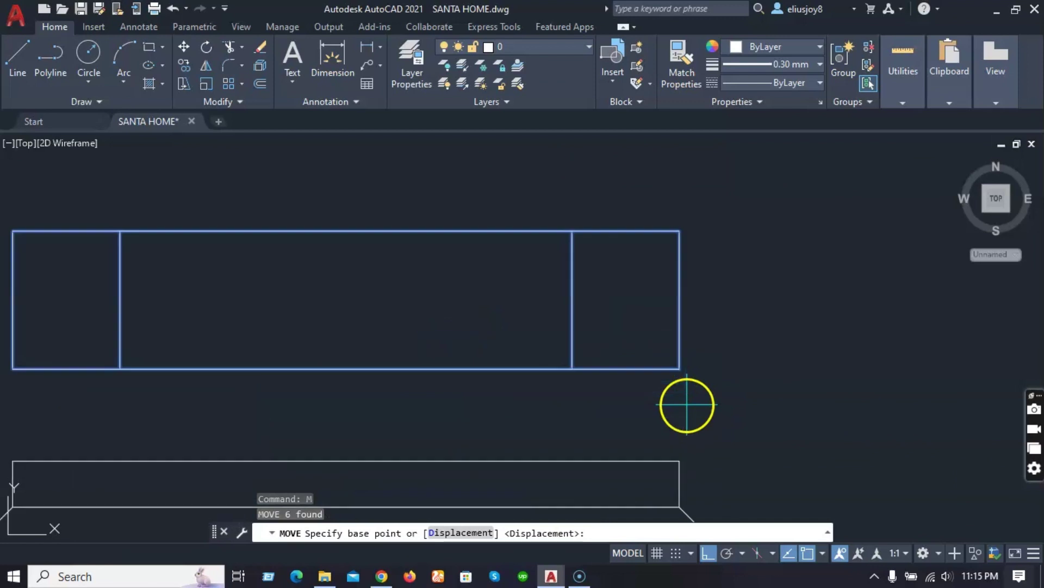
left_click(679, 368)
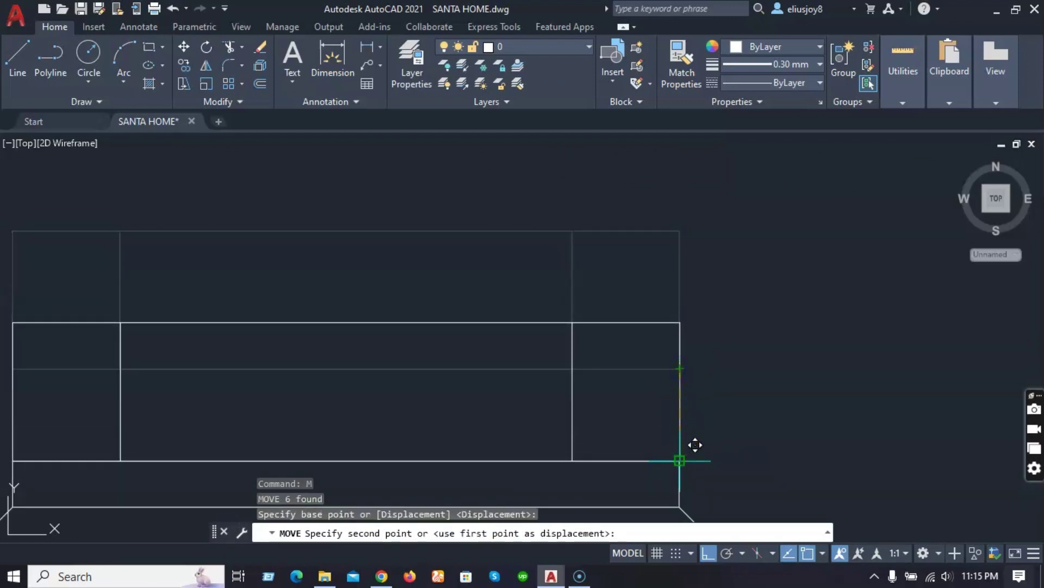
left_click(703, 388)
scroll(727, 345, "down", 5)
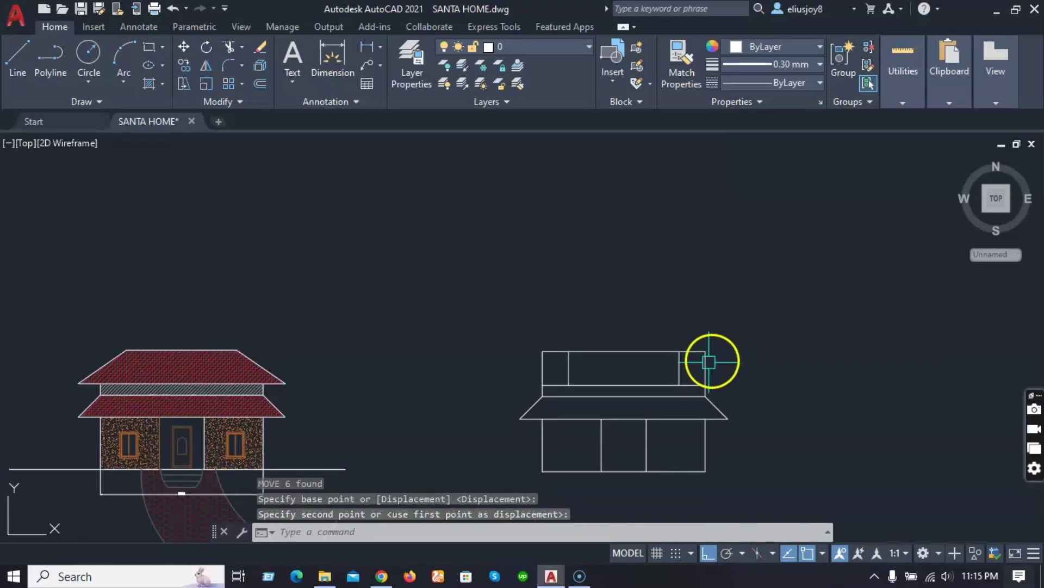
Draw a 2' eave line outward from the band's upper left corner and connect its end to the top of the left inner vertical.
scroll(513, 378, "up", 2)
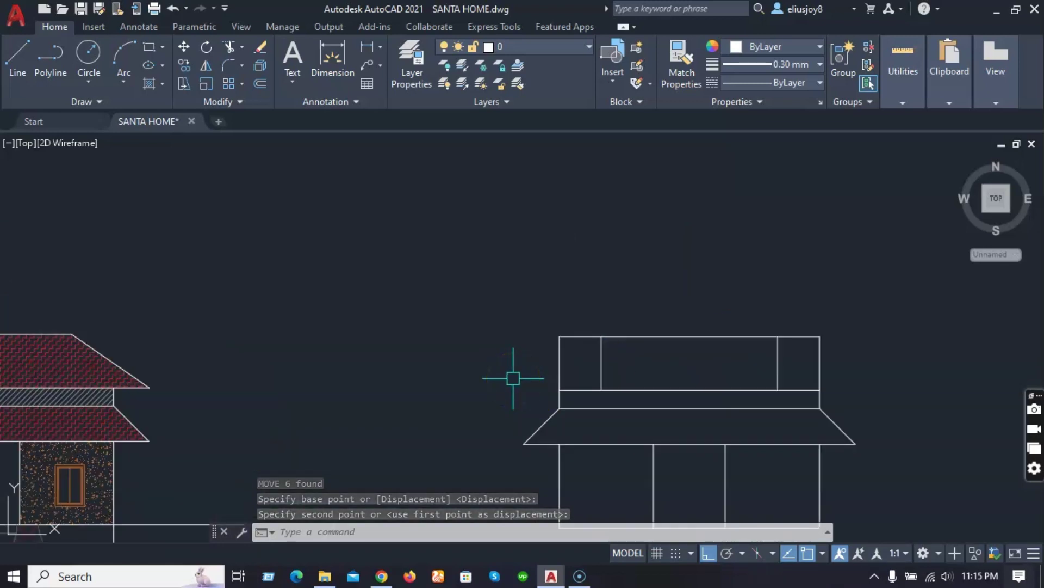
type("l")
key("Return")
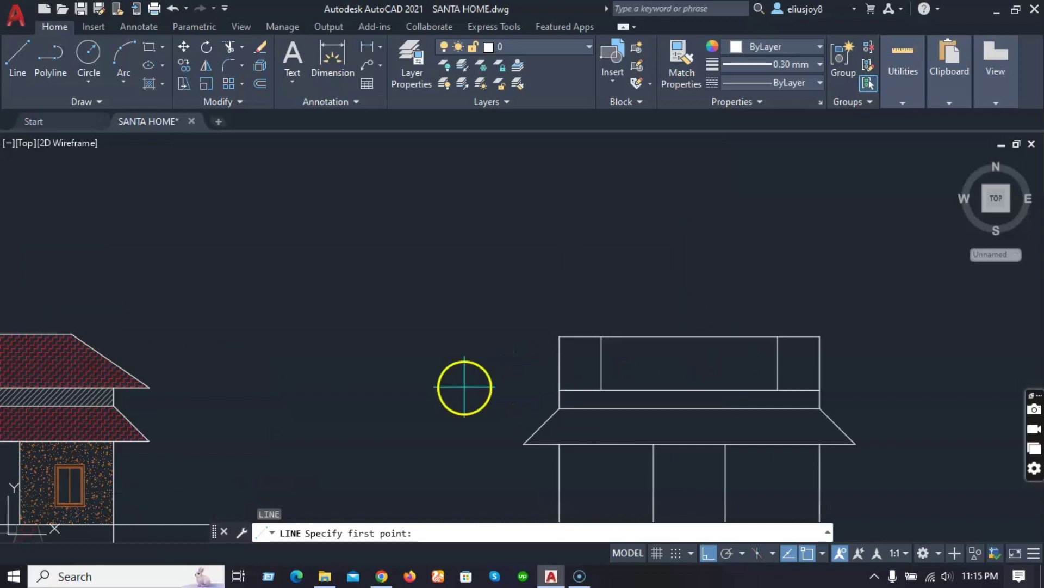
scroll(562, 388, "up", 3)
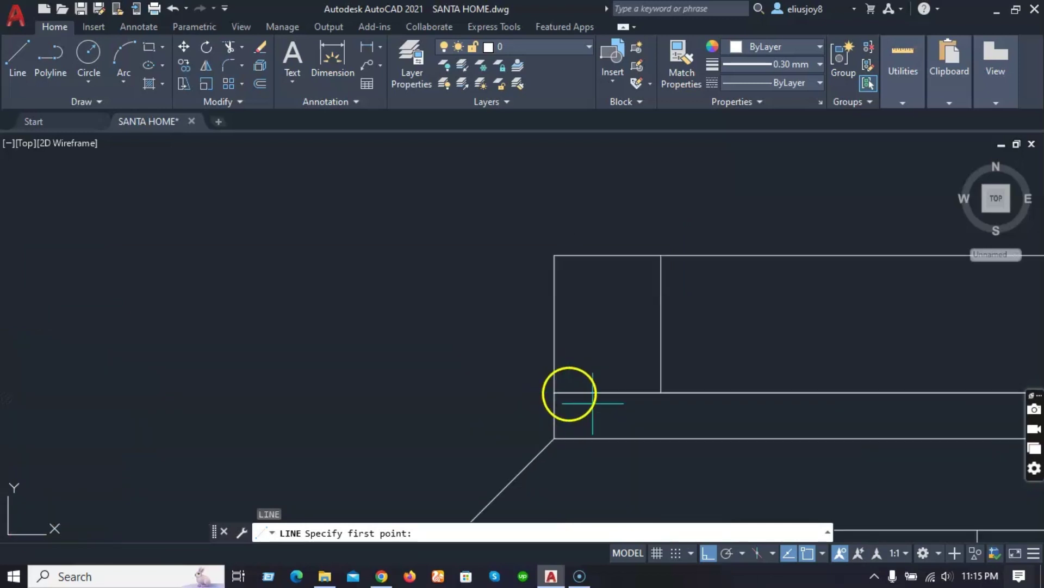
left_click(555, 392)
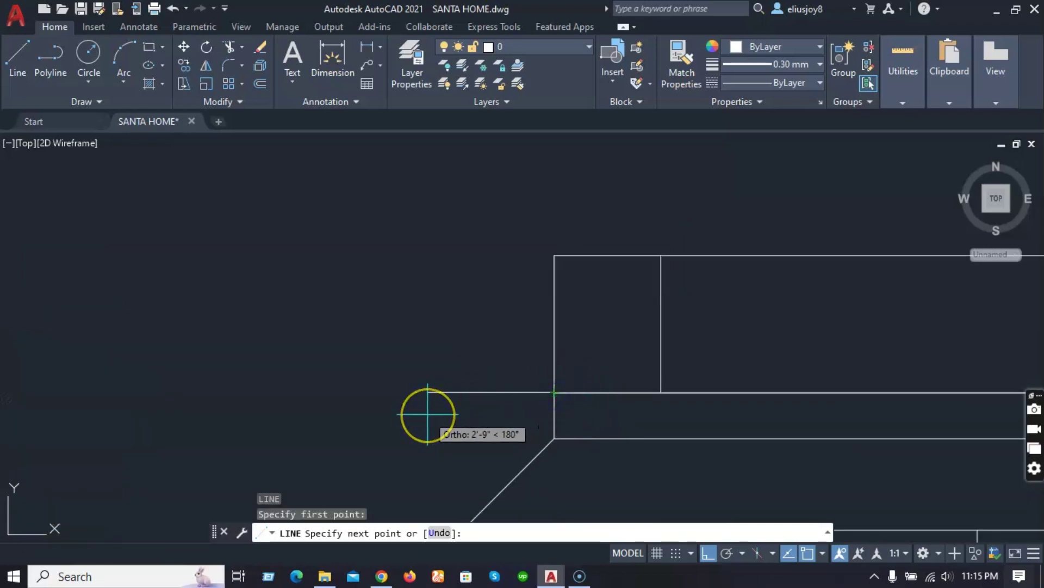
type("2'")
key("Return")
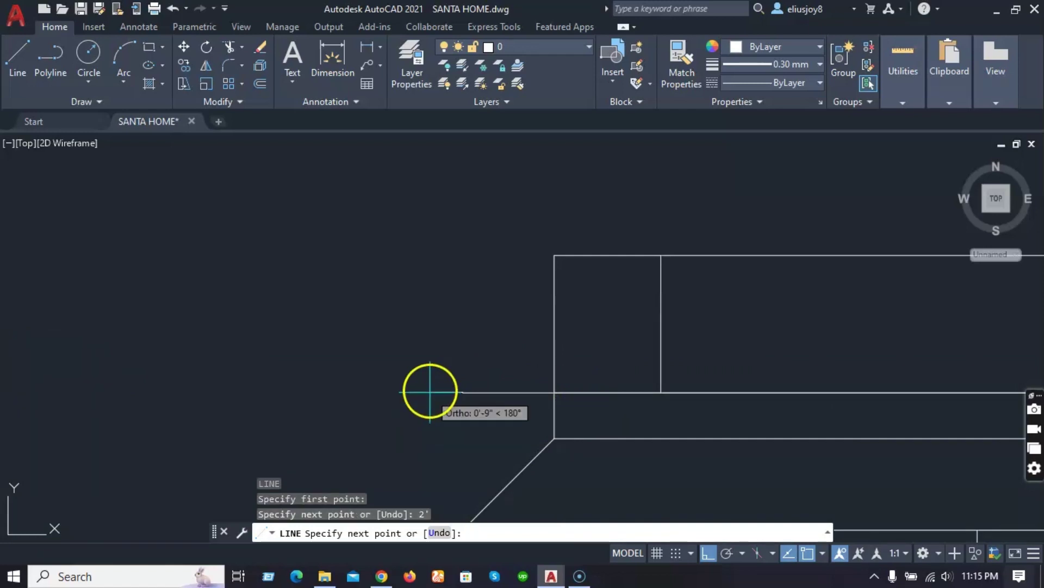
scroll(658, 259, "up", 2)
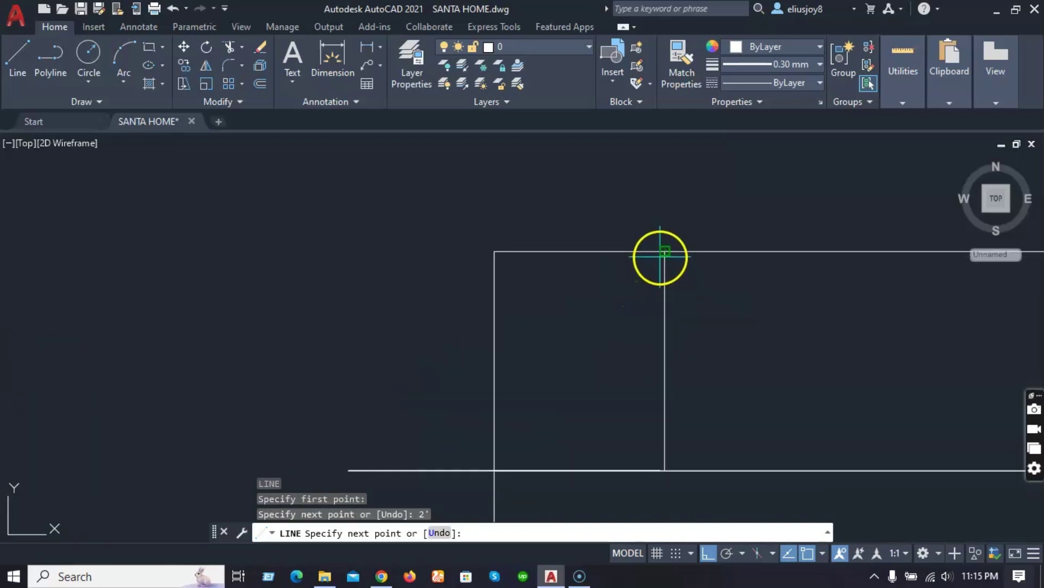
left_click(664, 251)
key("Return")
scroll(337, 343, "down", 4)
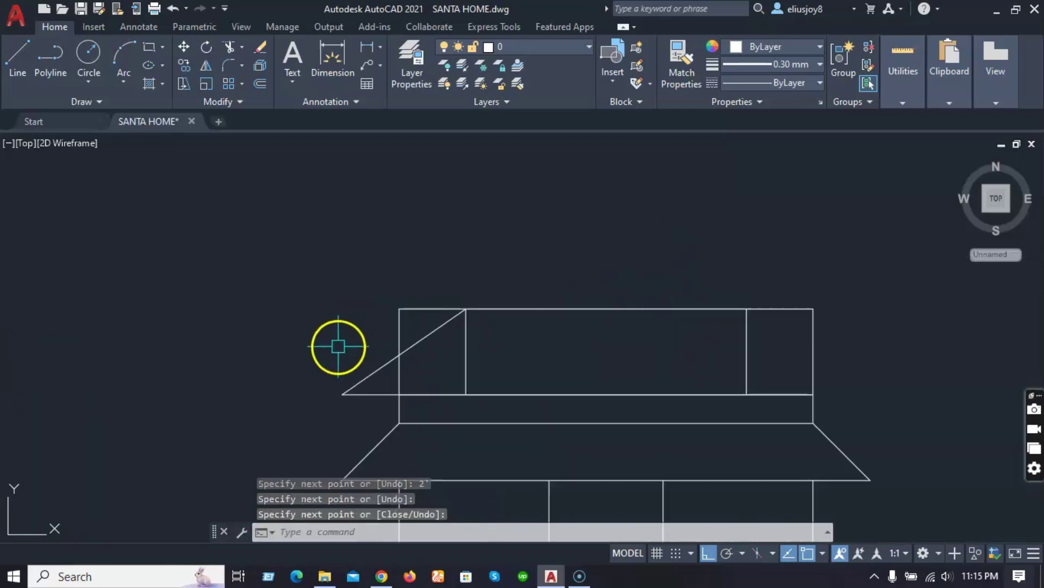
Draw a 2' eave line outward from the band's upper right corner and connect its end to the top of the right inner vertical.
key("Return")
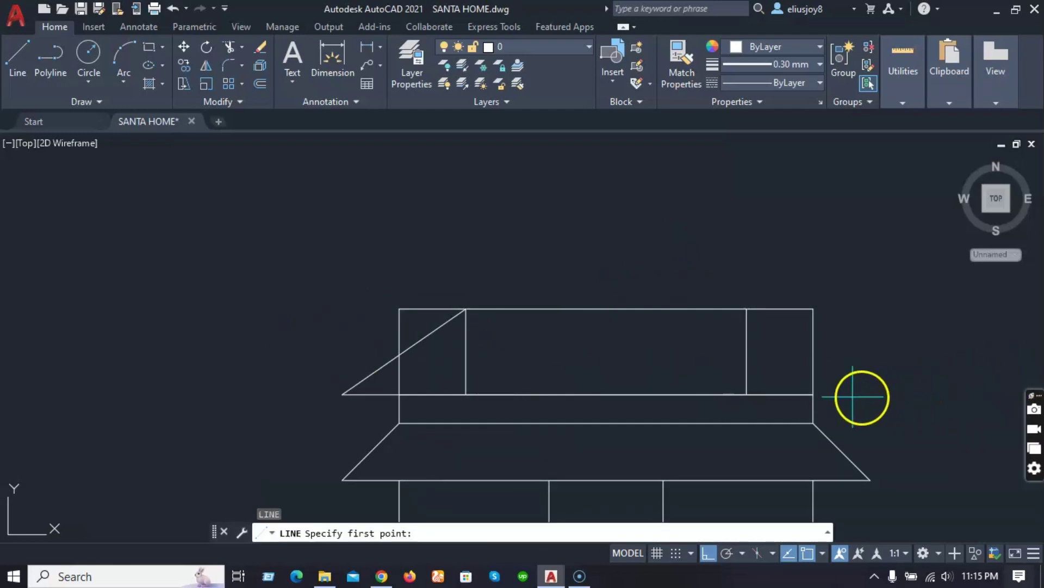
left_click(814, 395)
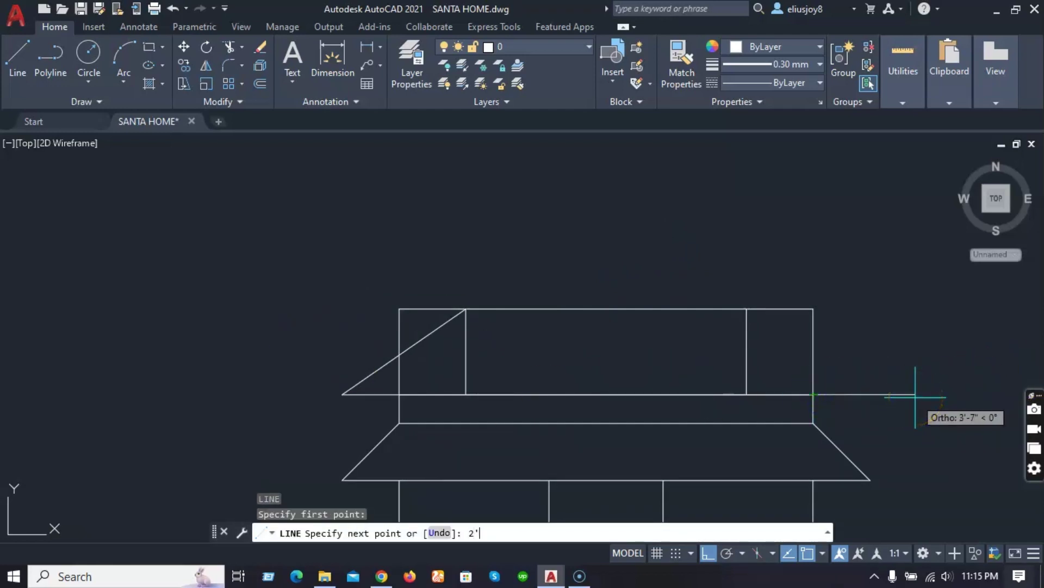
key("Return")
left_click(747, 309)
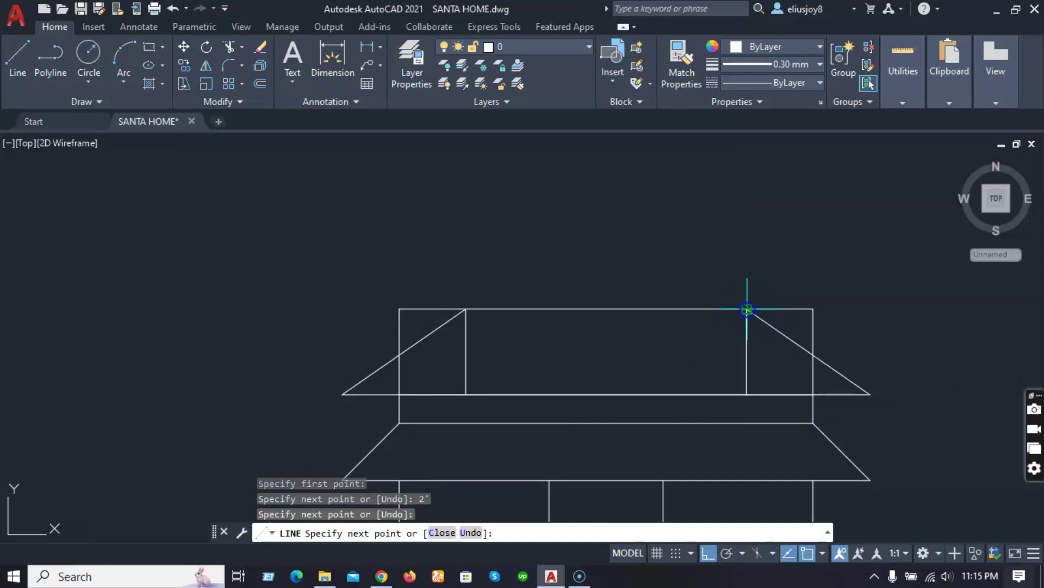
key("Return")
scroll(626, 326, "down", 2)
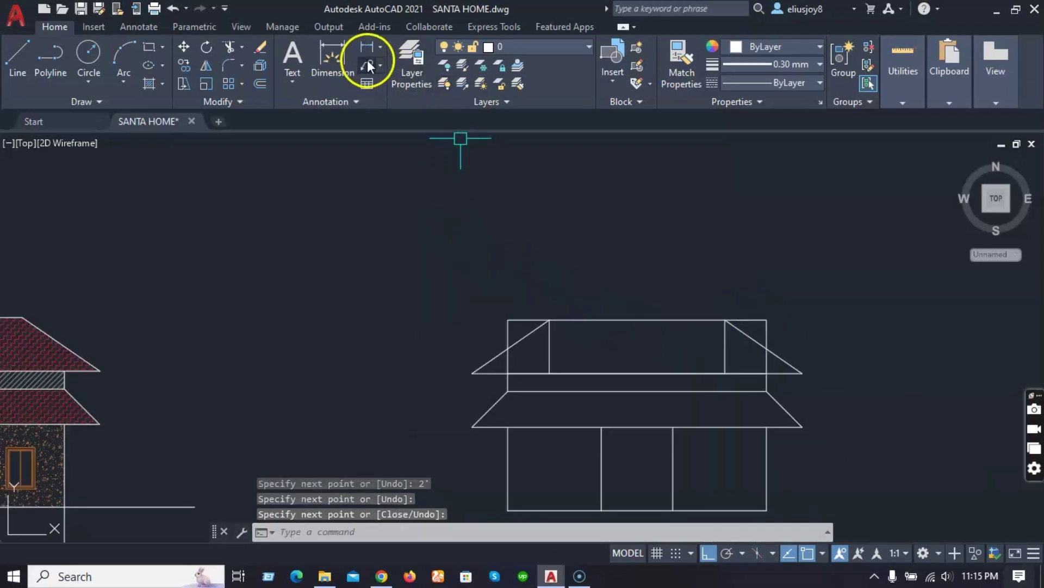
Trim away the outer verticals and the ridge line ends beyond the sloping edges on both sides of the upper roof.
type("tr")
key("Return")
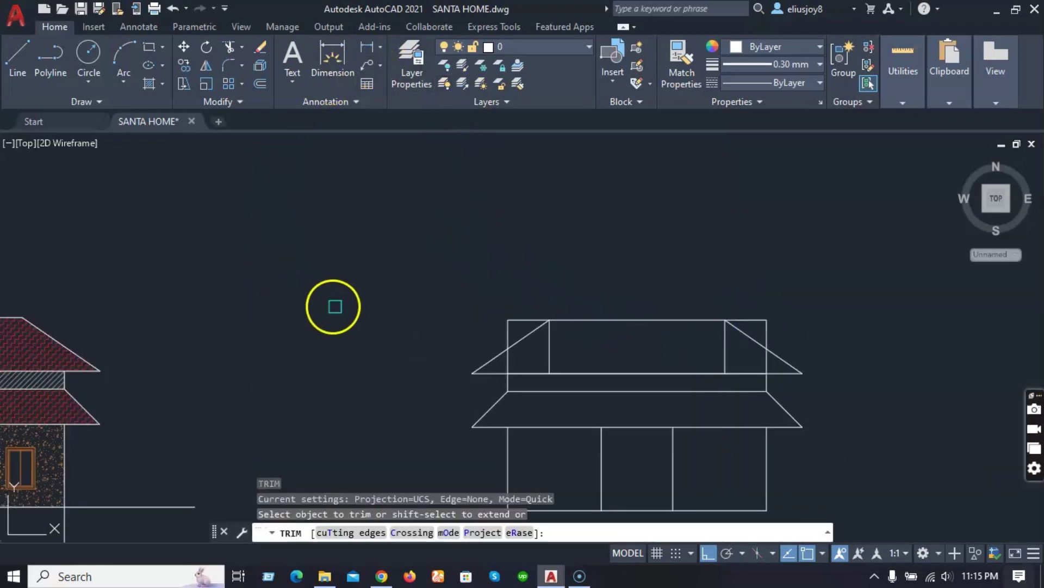
scroll(514, 362, "up", 3)
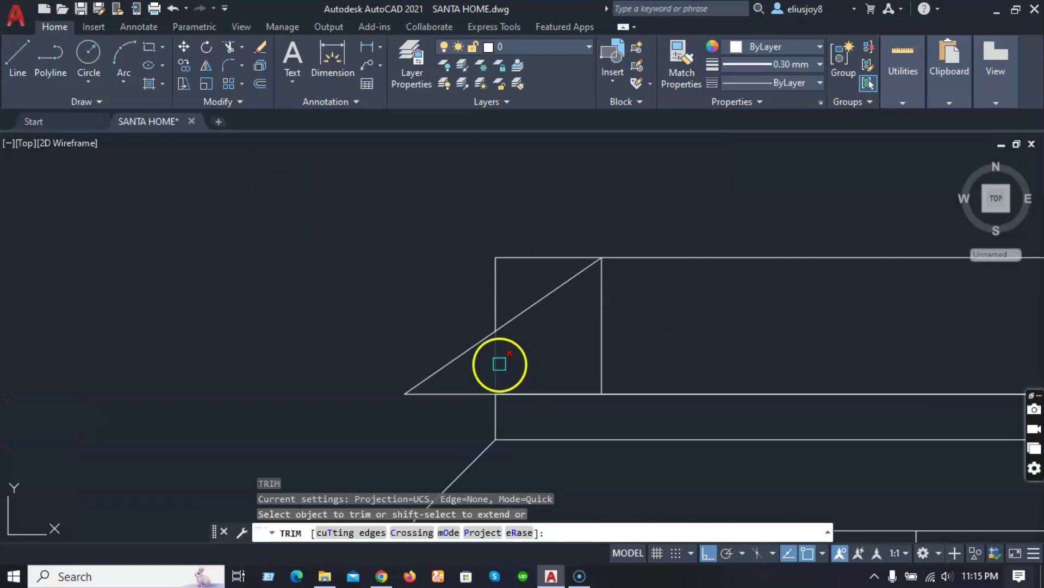
left_click(500, 364)
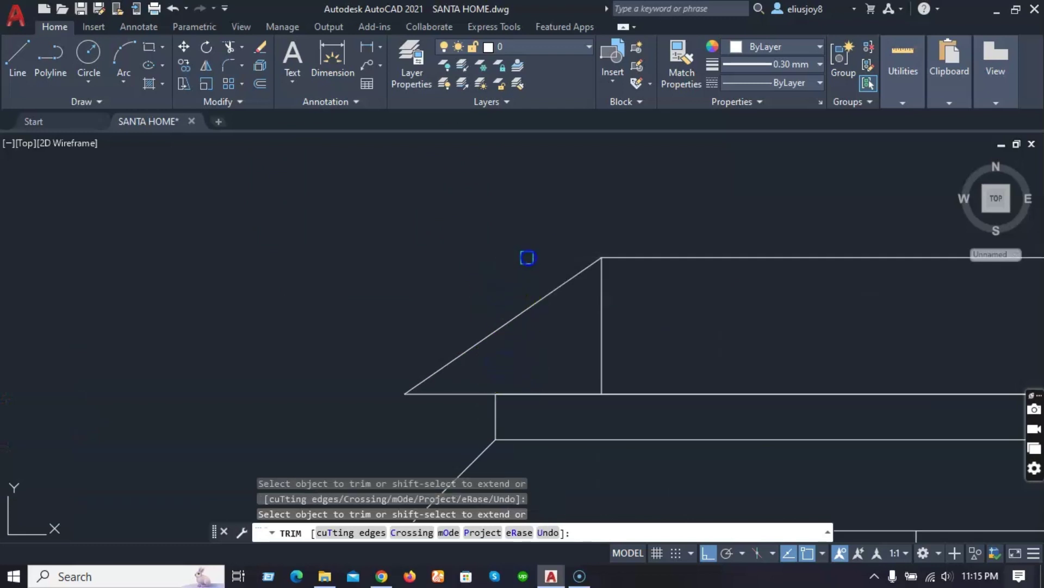
scroll(357, 355, "down", 4)
scroll(711, 309, "up", 2)
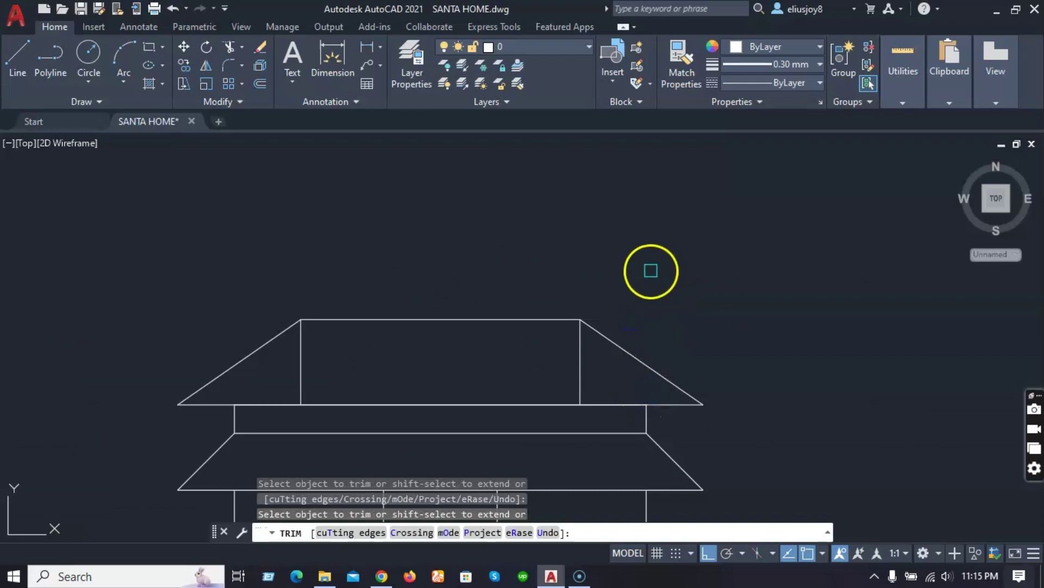
scroll(649, 270, "down", 2)
scroll(531, 341, "up", 2)
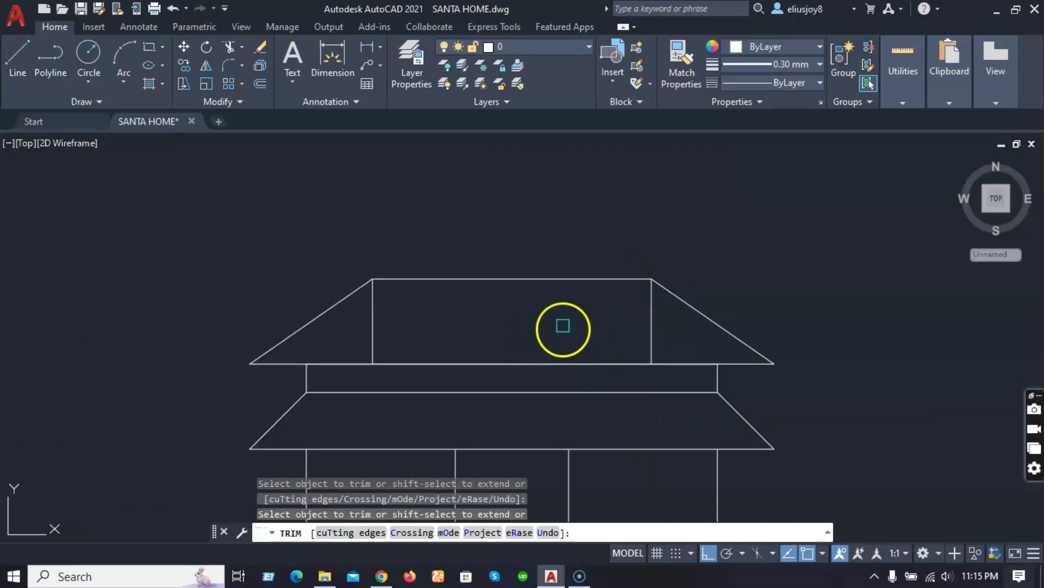
Trim out the two inner vertical construction lines inside the upper roof.
scroll(563, 328, "down", 2)
left_click(444, 324)
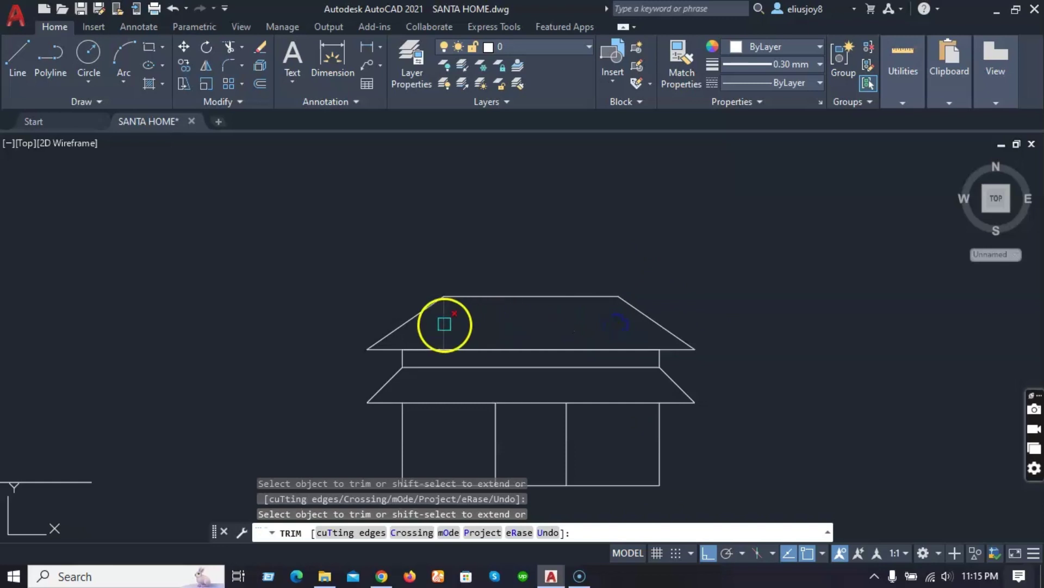
scroll(448, 226, "down", 2)
key("Escape")
key("Escape")
key("Escape")
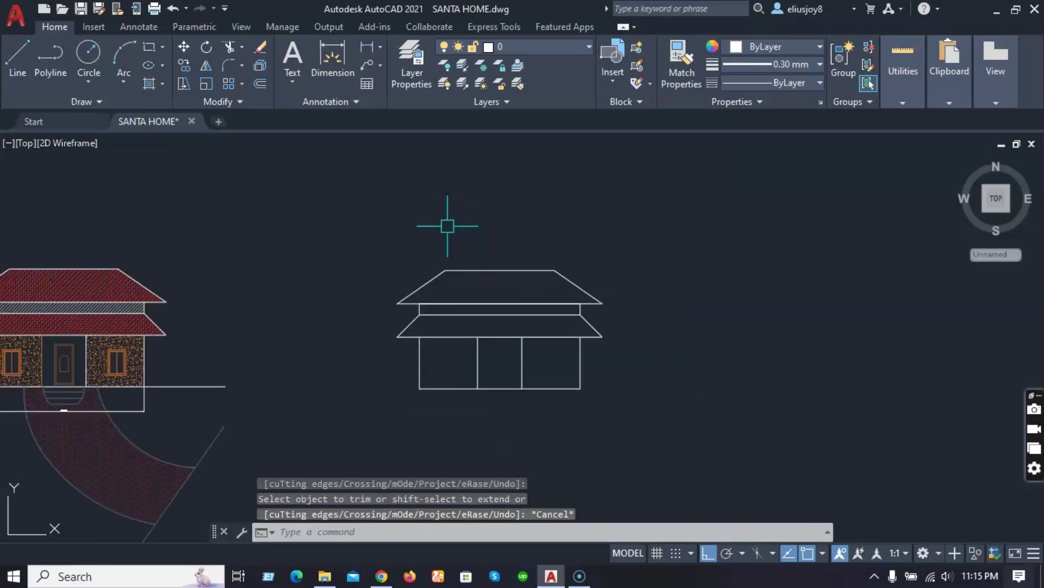
Hatch the upper and lower roofs of the new elevation with the hexagon pattern at scale 30 on a black background.
scroll(447, 225, "down", 2)
scroll(409, 345, "up", 2)
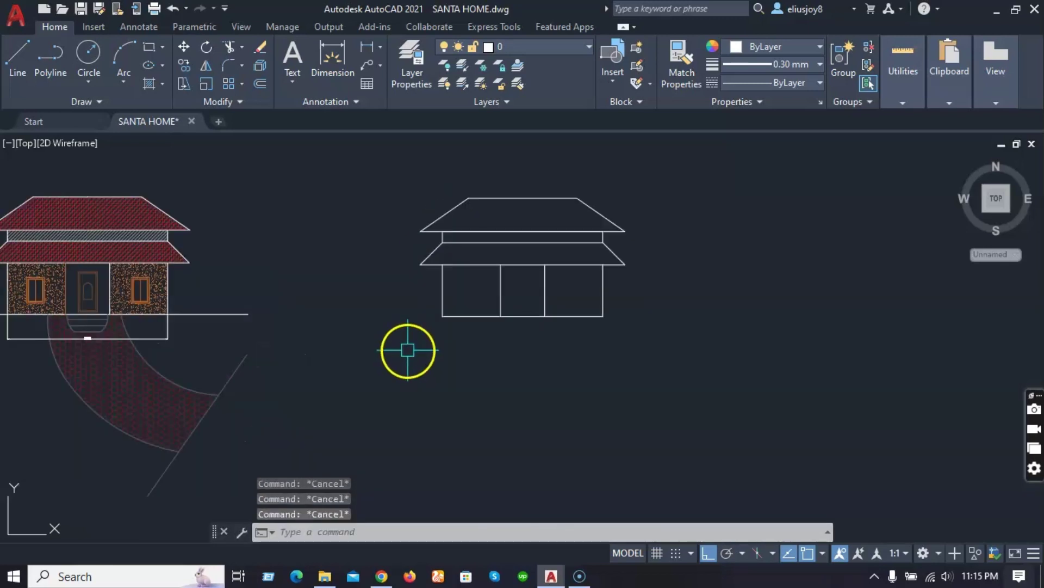
scroll(522, 352, "down", 2)
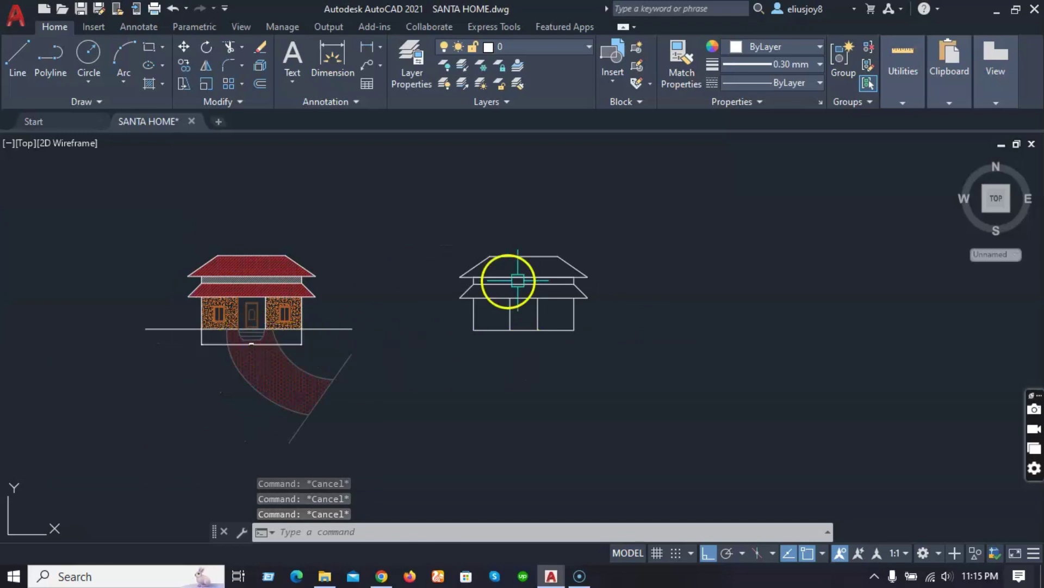
left_click(151, 85)
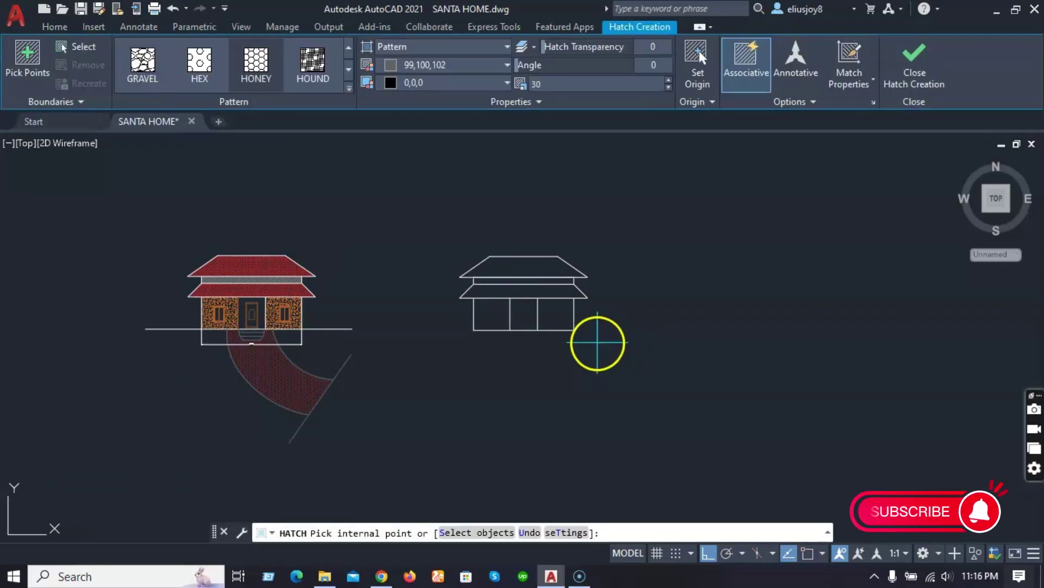
scroll(599, 343, "up", 4)
scroll(564, 366, "down", 2)
left_click(461, 243)
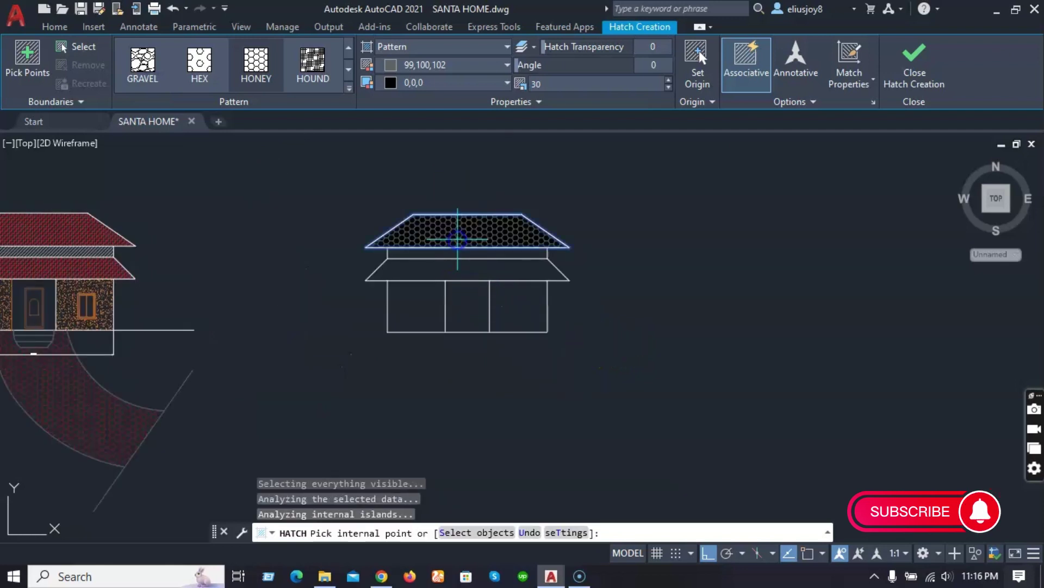
left_click(425, 261)
scroll(426, 262, "up", 2)
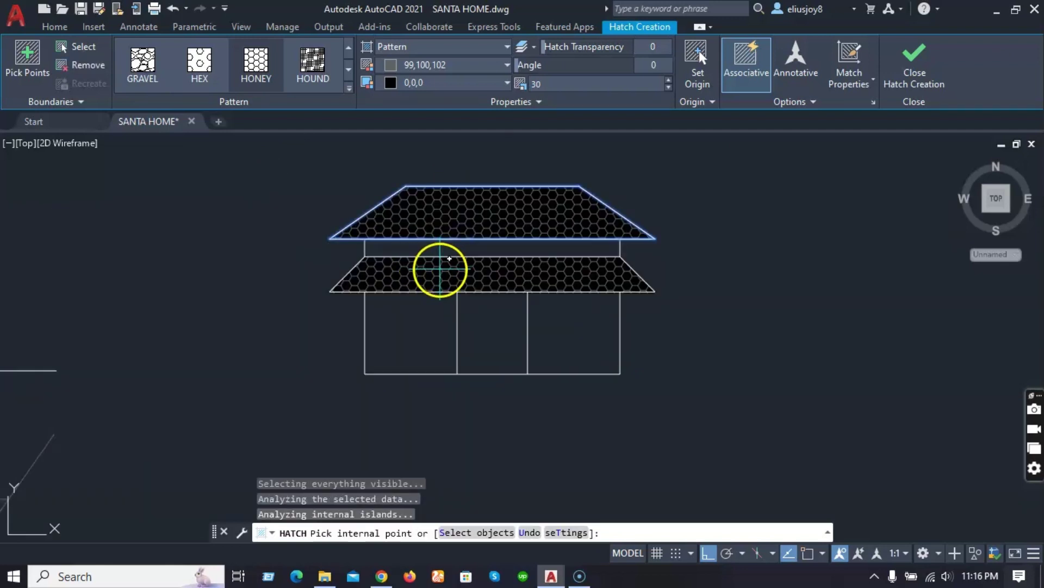
scroll(440, 270, "up", 1)
scroll(648, 289, "down", 2)
scroll(551, 290, "up", 1)
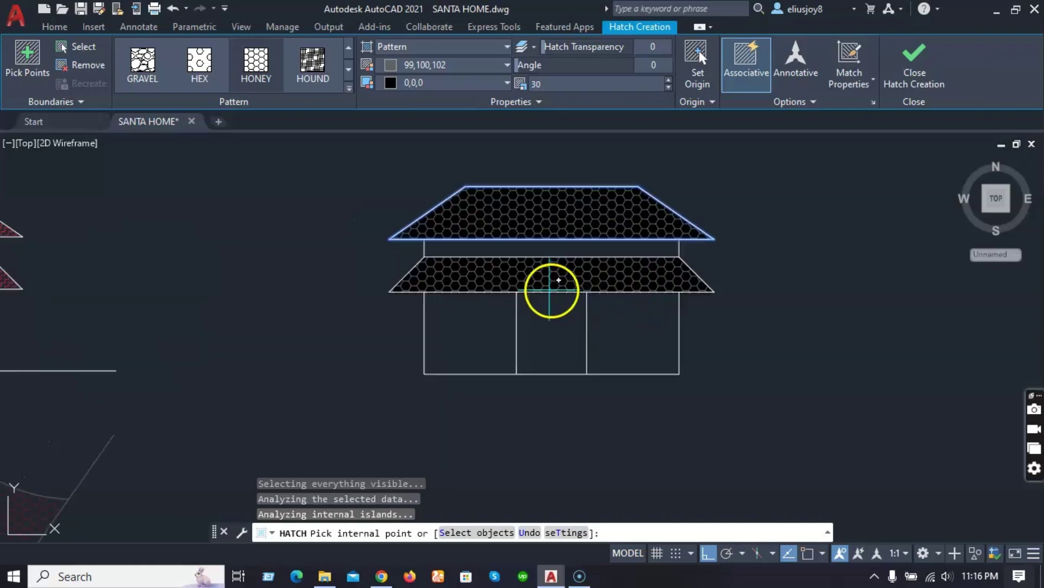
key("Escape")
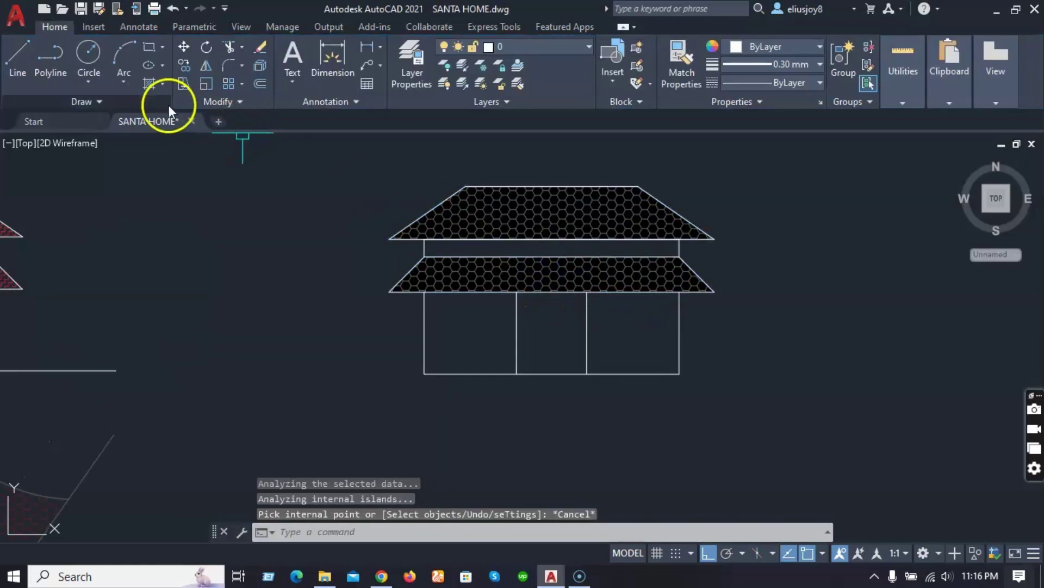
Hatch the band between the two roofs of the new elevation with the same hexagon pattern at scale 30 on a black background.
key("Return")
scroll(509, 250, "up", 2)
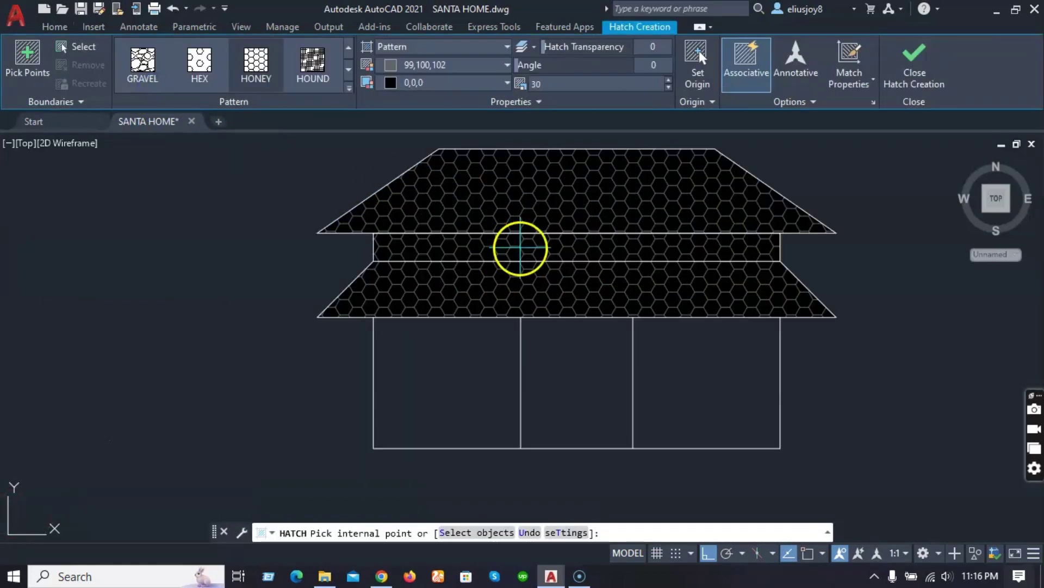
left_click(525, 246)
key("Escape")
scroll(531, 256, "down", 3)
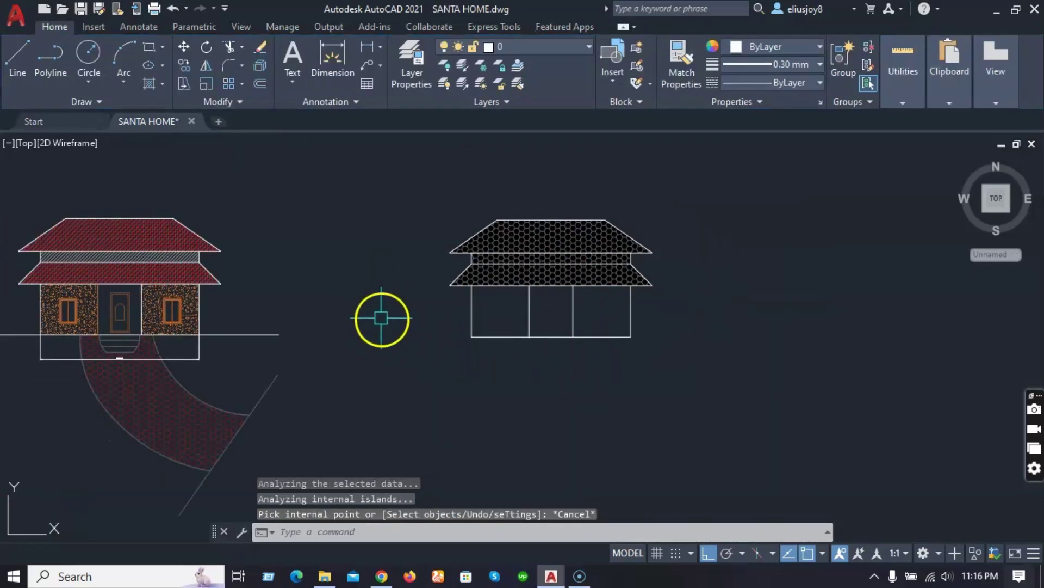
left_click(150, 84)
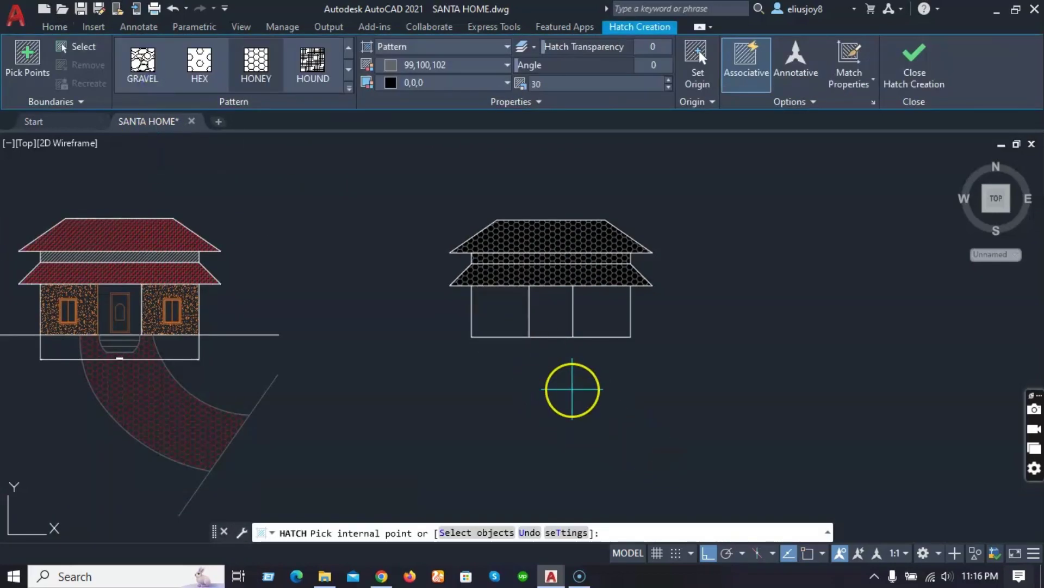
key("Escape")
key("Escape")
key("Escape")
key("Escape")
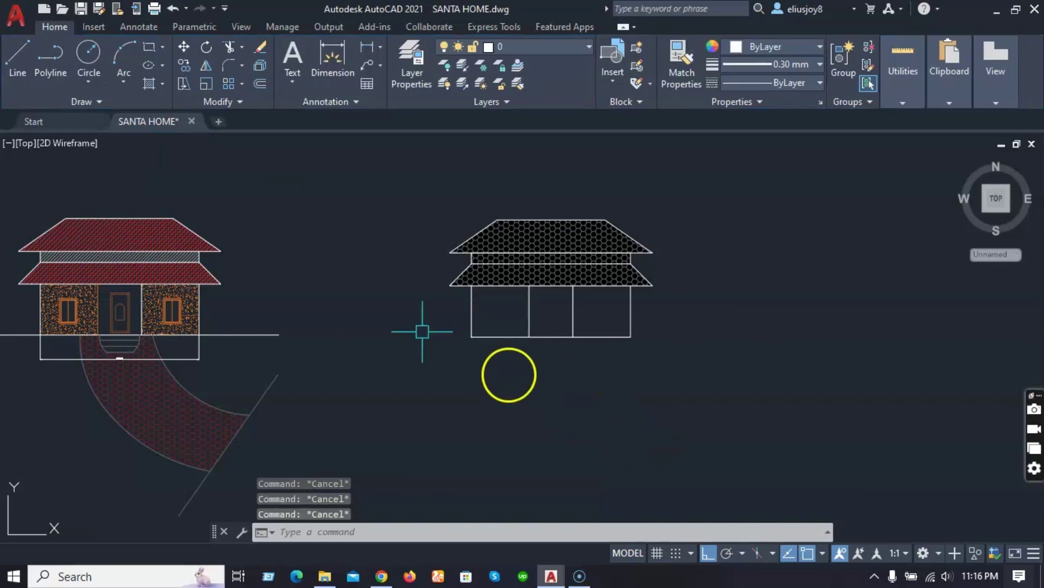
Match the properties of the reference elevation's red roof hatch onto the new elevation's upper and lower roof hatch.
left_click(682, 62)
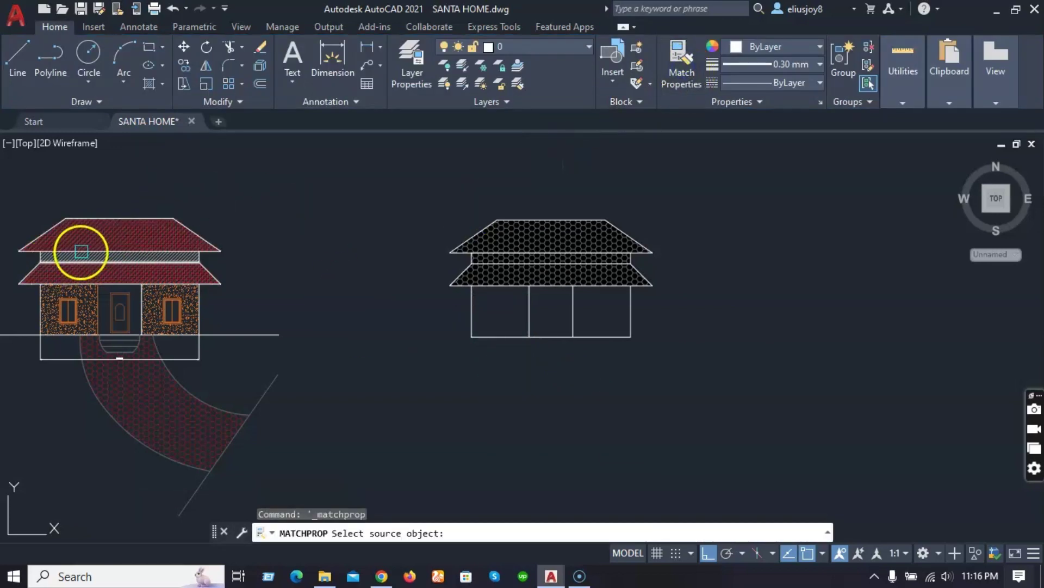
left_click(109, 235)
scroll(602, 217, "up", 2)
left_click(566, 243)
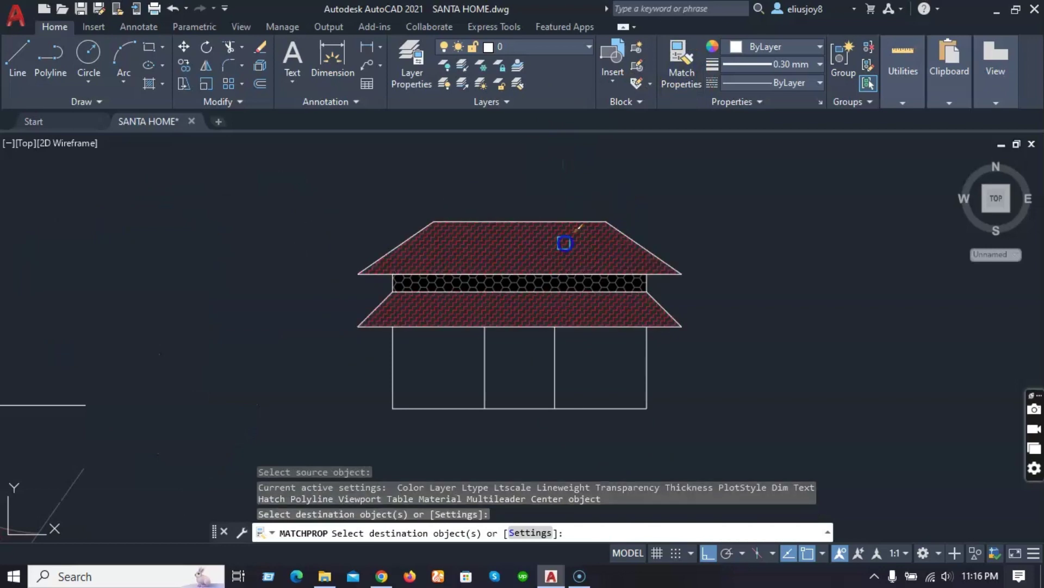
key("Escape")
scroll(811, 353, "down", 2)
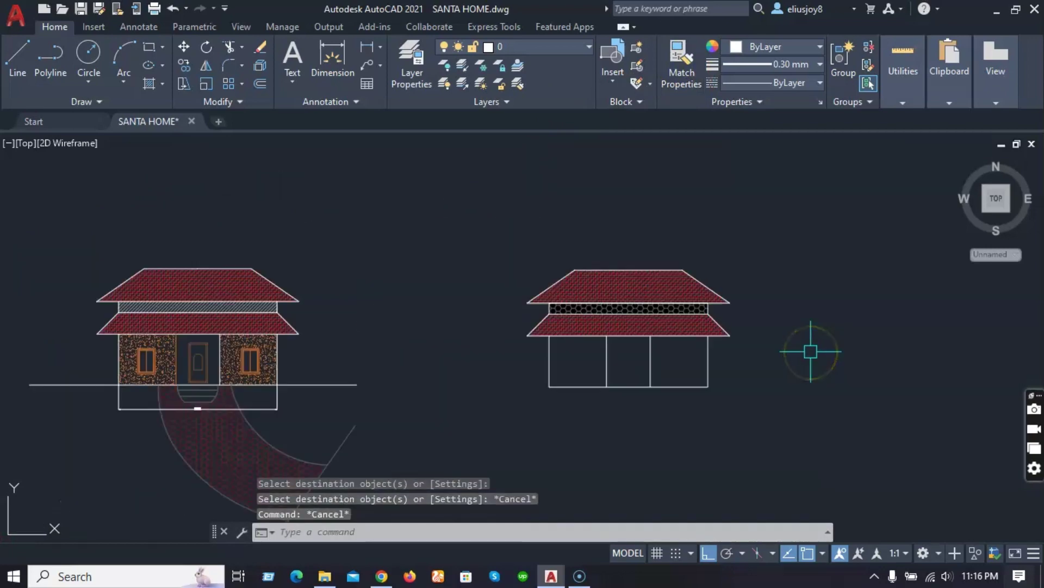
Match the properties of the reference band's diagonal-line hatch onto the band hatch between the new elevation's roofs.
left_click(694, 79)
scroll(163, 332, "up", 3)
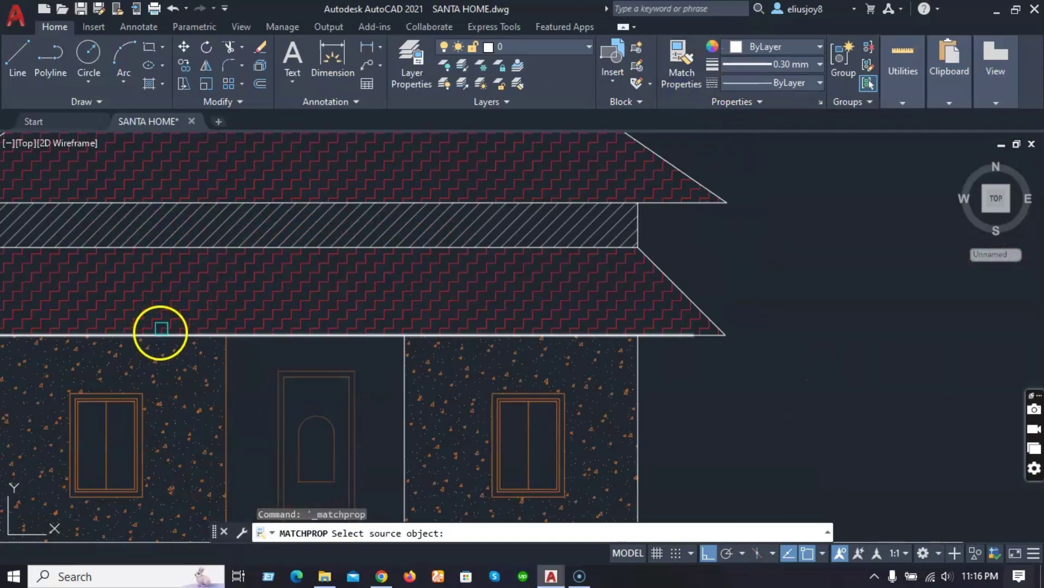
left_click(281, 223)
scroll(158, 310, "down", 3)
scroll(547, 331, "up", 3)
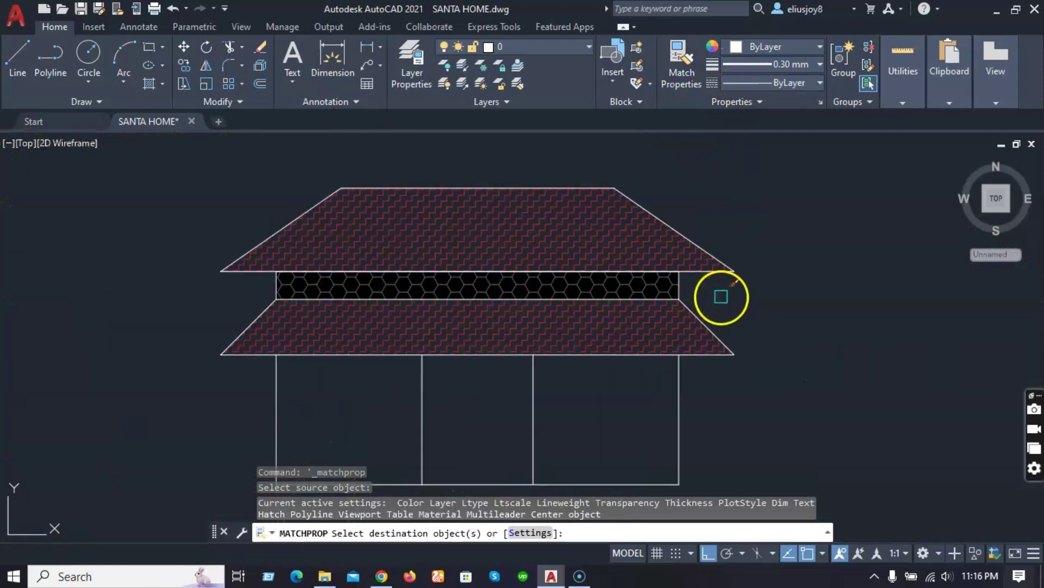
left_click(633, 285)
key("Escape")
scroll(506, 296, "down", 4)
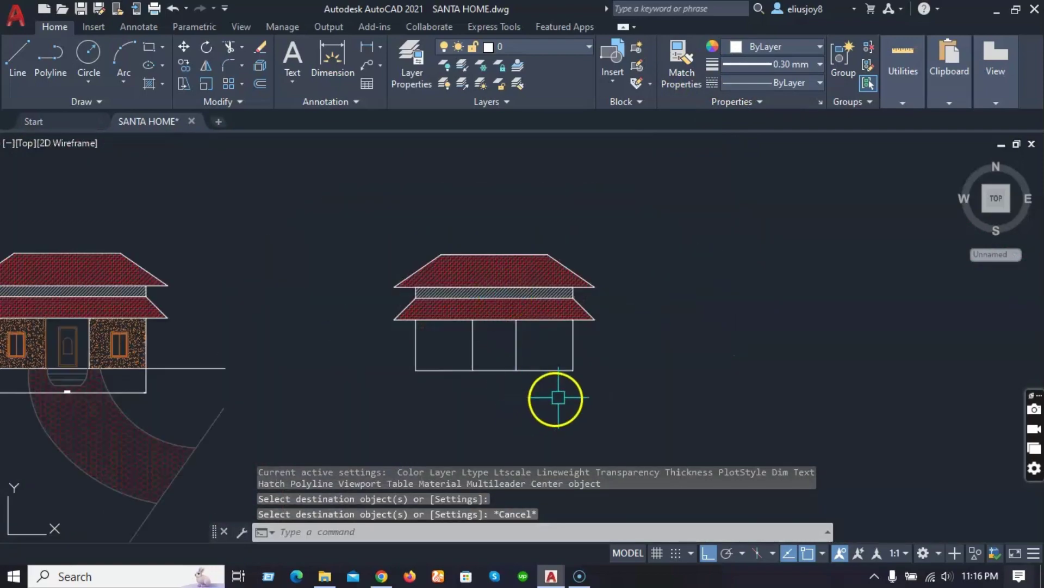
Measure the overall height of the reference door's outer frame with a linear dimension, without placing the dimension.
scroll(597, 366, "down", 1)
scroll(310, 366, "up", 4)
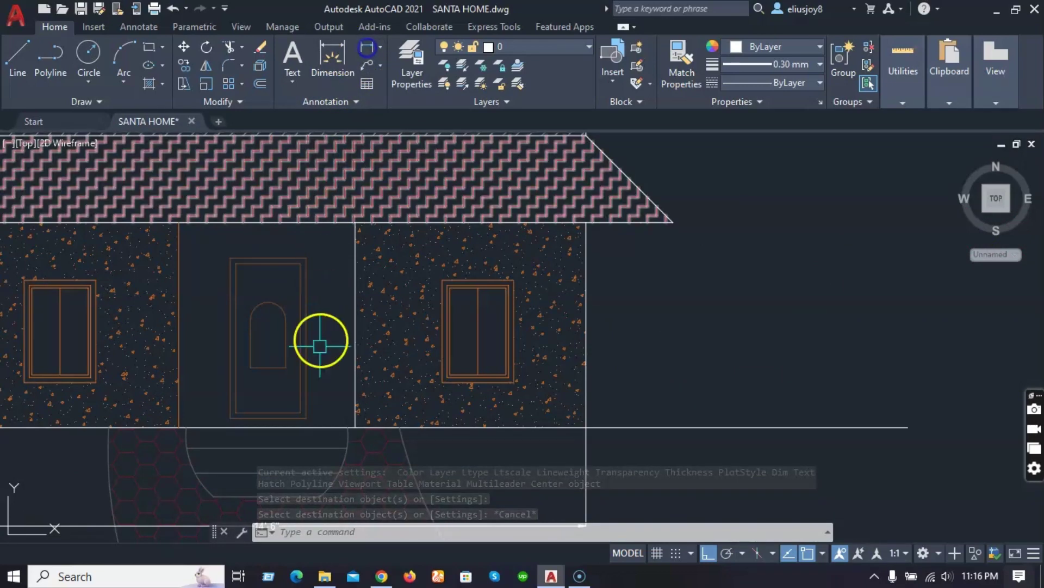
scroll(317, 387, "up", 4)
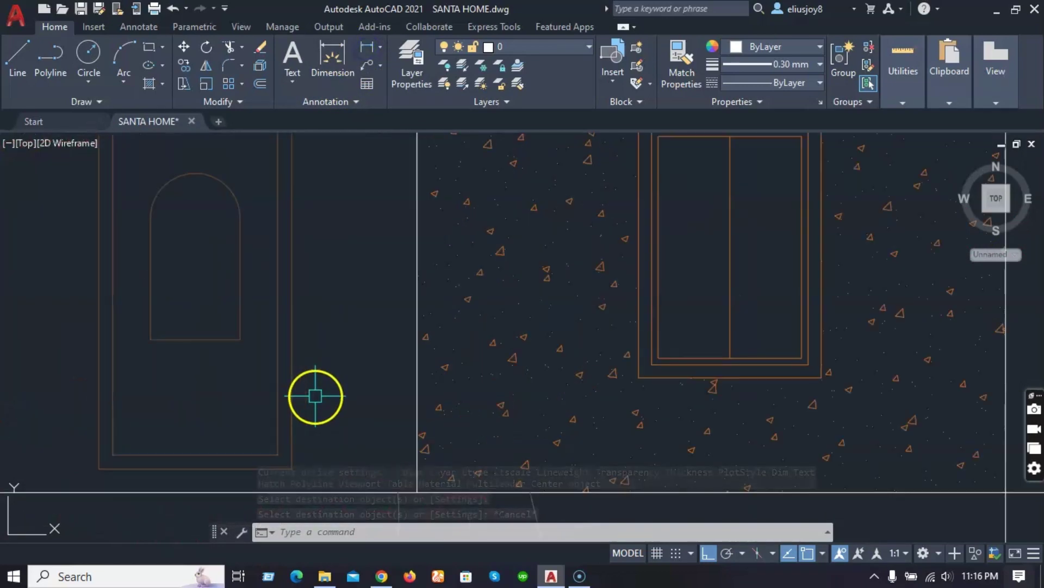
left_click(364, 51)
left_click(292, 468)
scroll(292, 468, "down", 4)
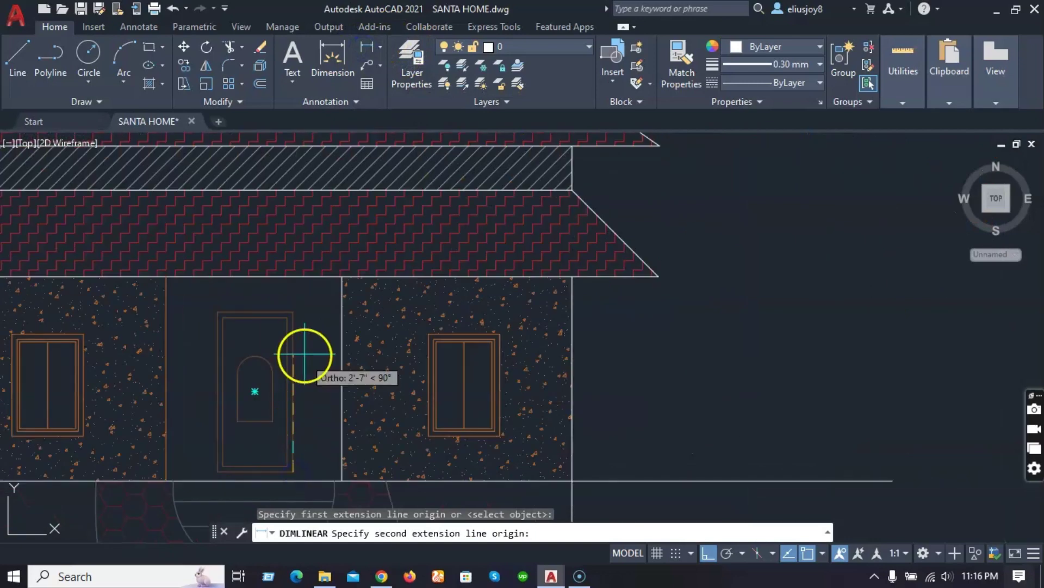
scroll(305, 353, "up", 4)
left_click(292, 296)
scroll(304, 297, "down", 4)
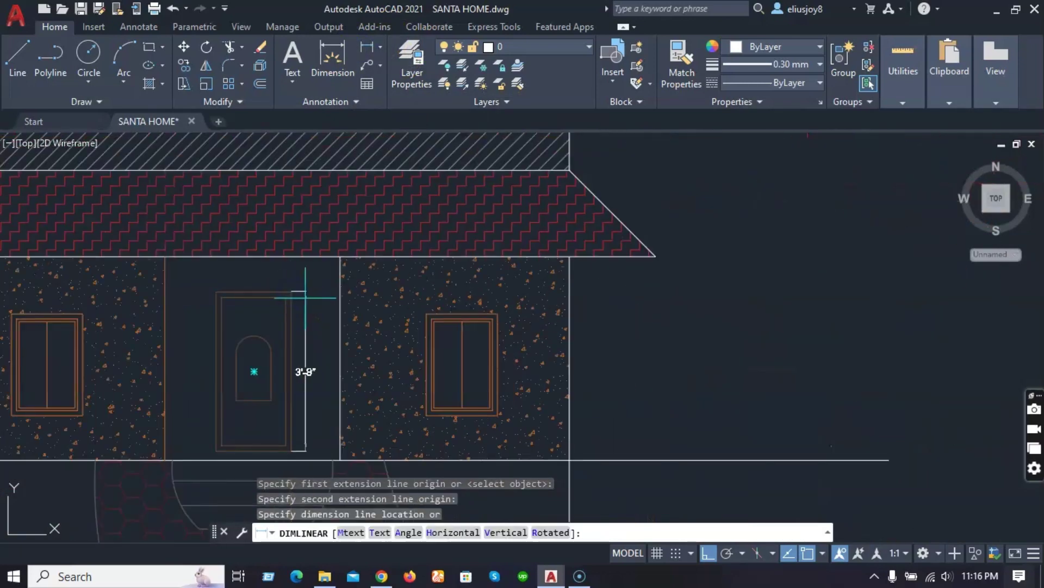
scroll(311, 299, "up", 2)
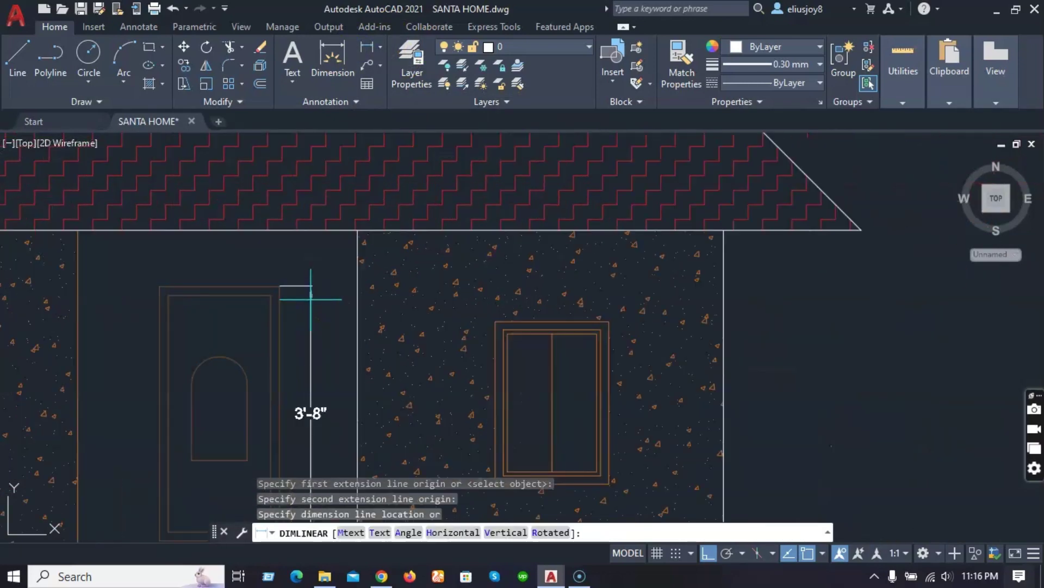
key("Escape")
key("Escape")
key("Escape")
key("Escape")
scroll(311, 299, "down", 2)
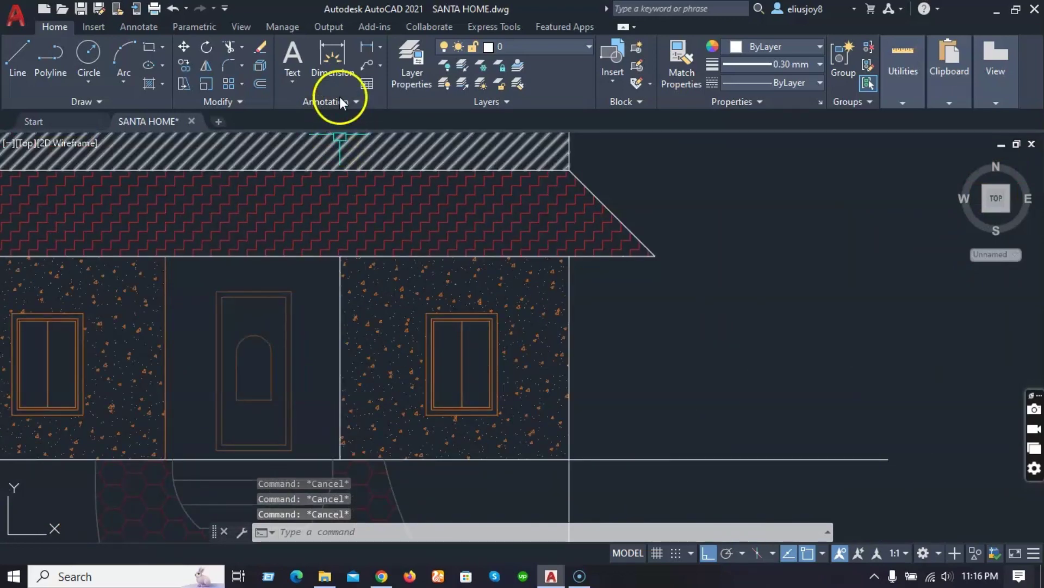
Measure the thickness of the reference door frame between its inner and outer outlines at the upper right corner.
left_click(365, 50)
scroll(312, 266, "up", 3)
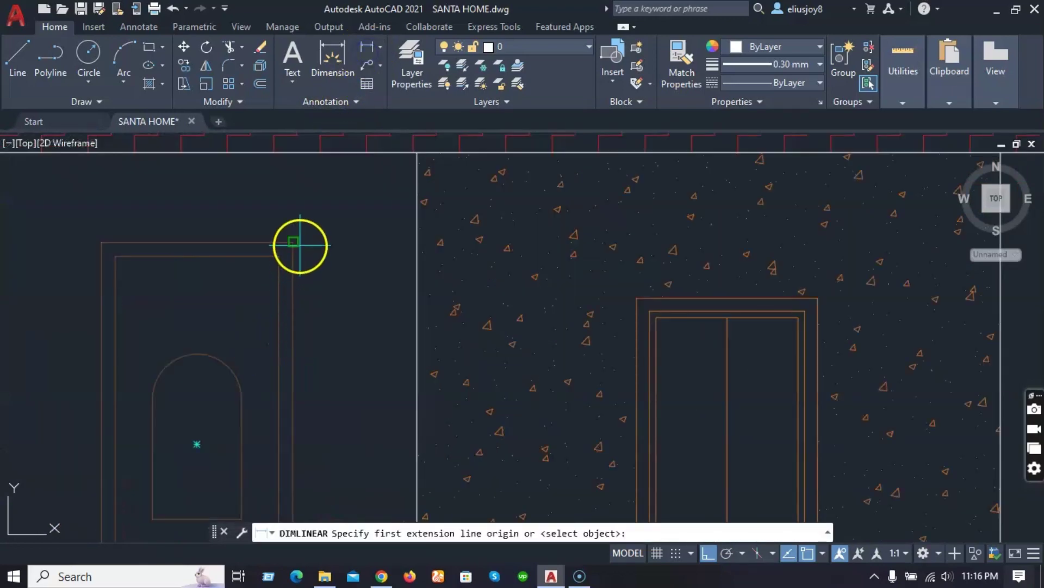
left_click(279, 256)
left_click(294, 256)
key("Escape")
key("Escape")
key("Escape")
key("Escape")
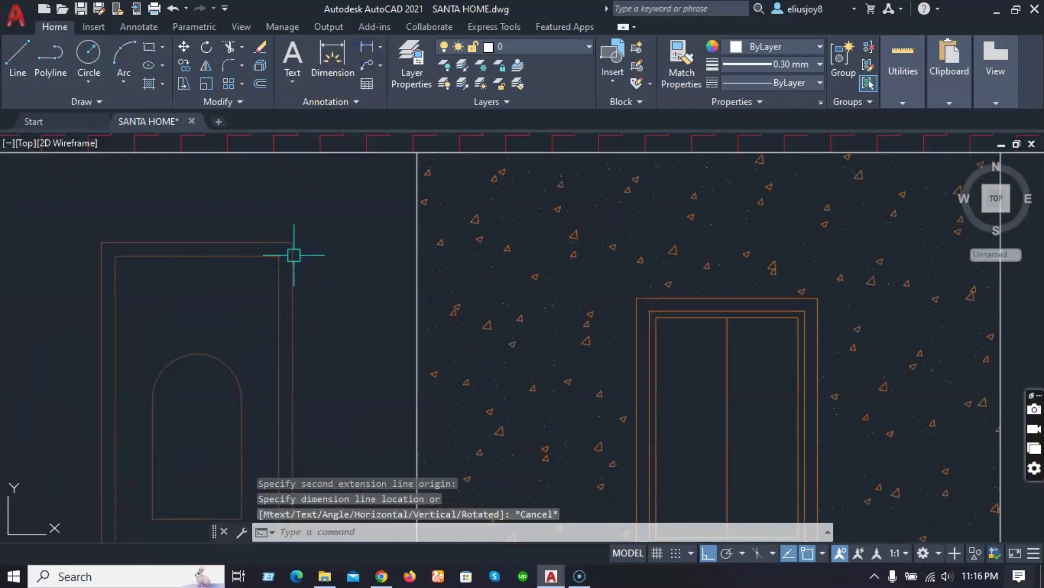
scroll(233, 268, "down", 3)
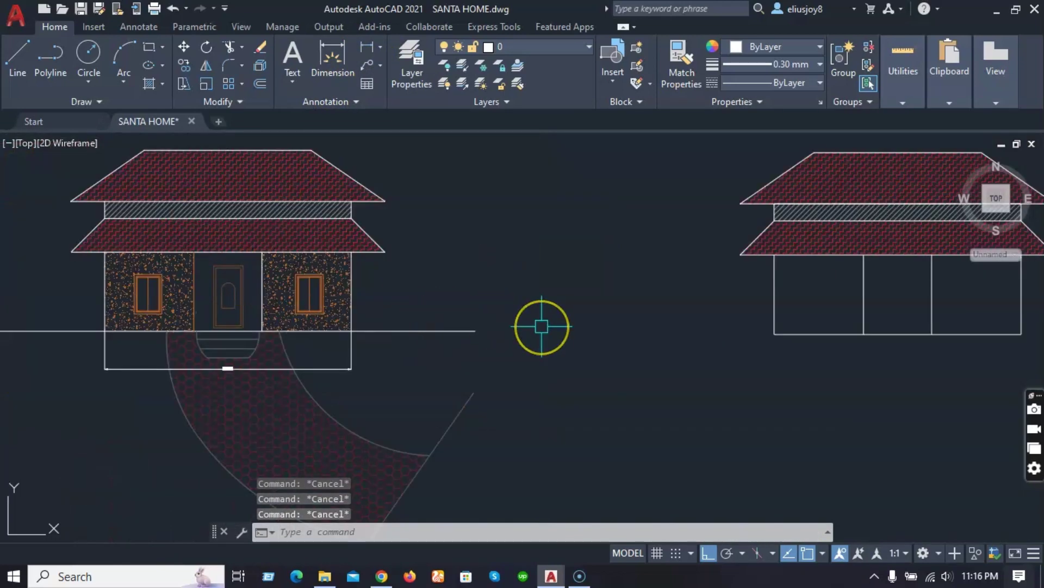
type("l")
key("Return")
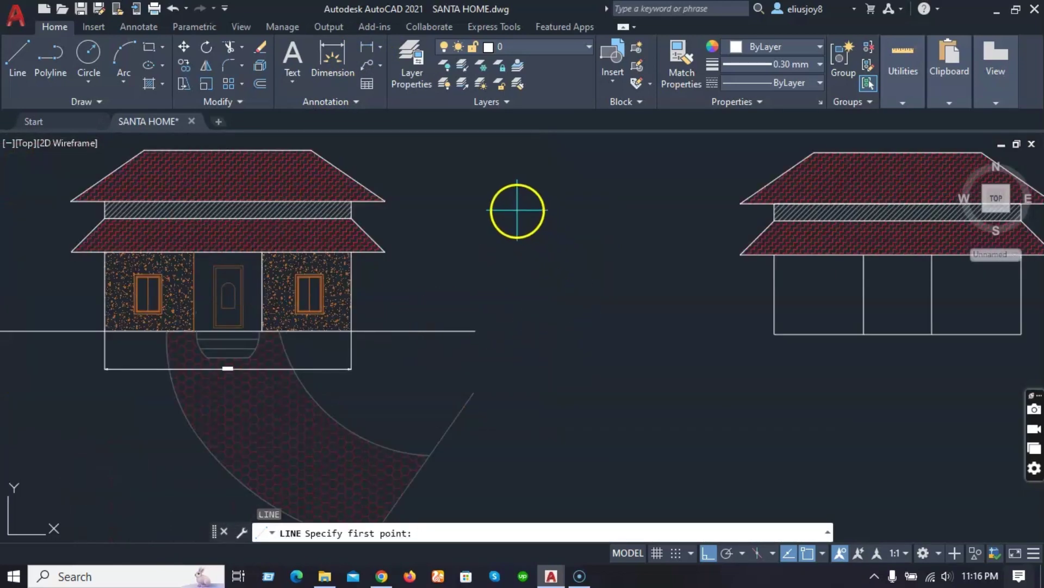
key("Escape")
key("Escape")
key("Escape")
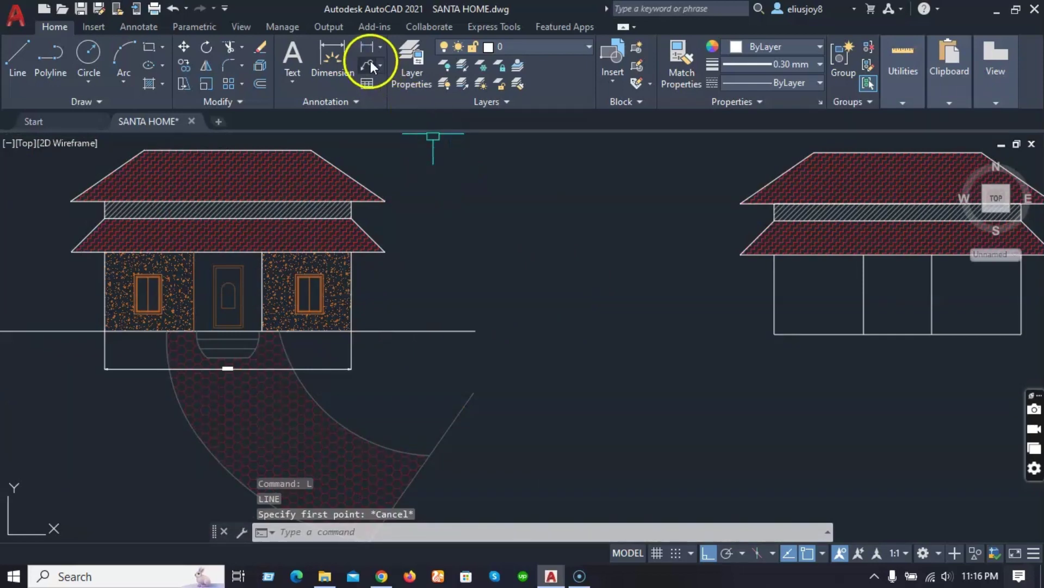
Measure the overall width of the reference door's outer frame with a linear dimension, without placing the dimension.
left_click(372, 54)
scroll(217, 256, "up", 5)
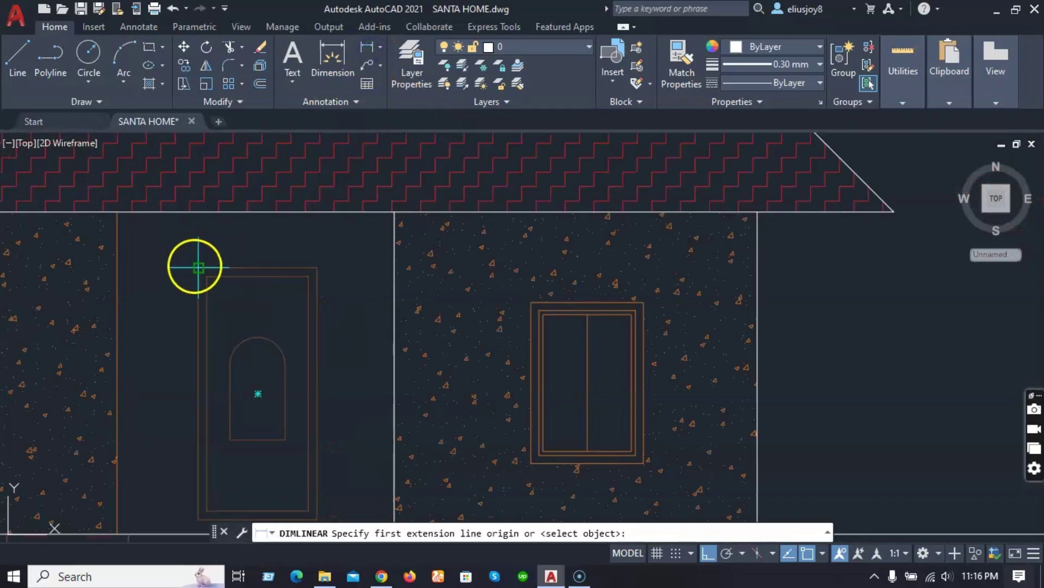
left_click(198, 267)
left_click(317, 268)
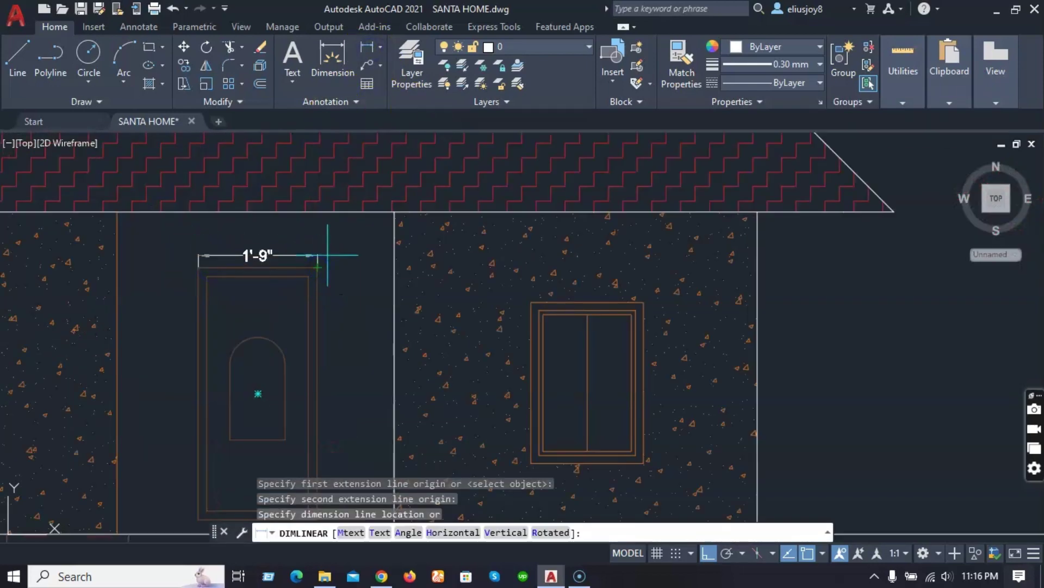
key("Escape")
key("Escape")
key("Escape")
key("Escape")
scroll(217, 267, "down", 6)
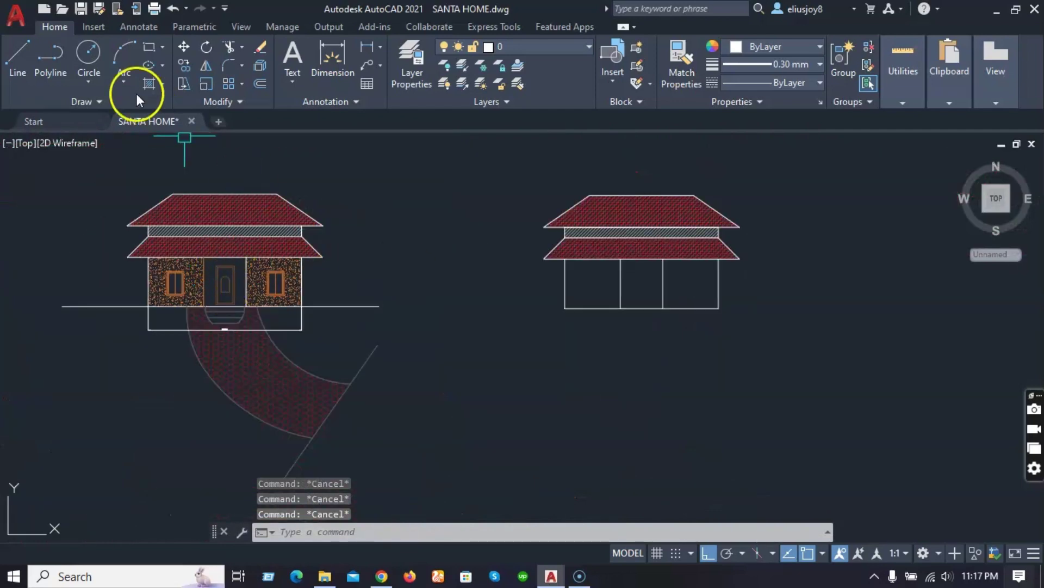
Draw the door outline as a closed rectangular polyline 1'-9" wide and 3'-8" high in the empty space between the two elevations.
left_click(393, 218)
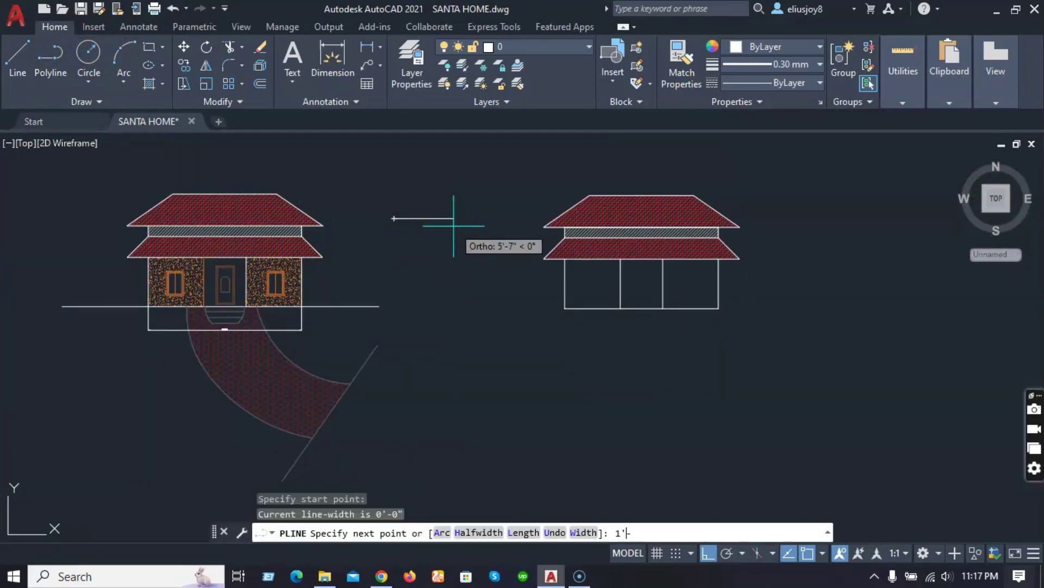
key("Return")
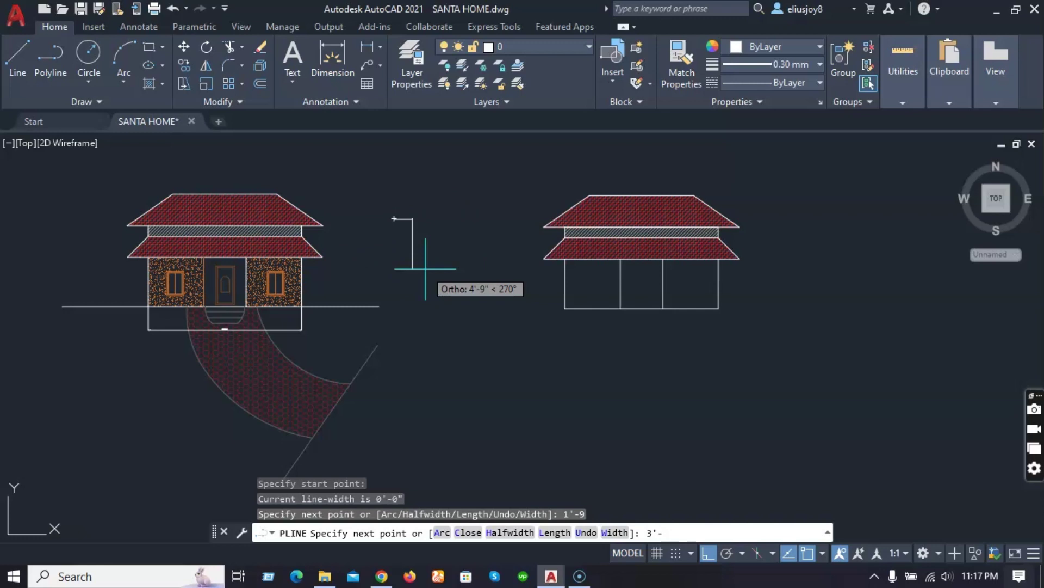
key("Return")
scroll(378, 265, "up", 2)
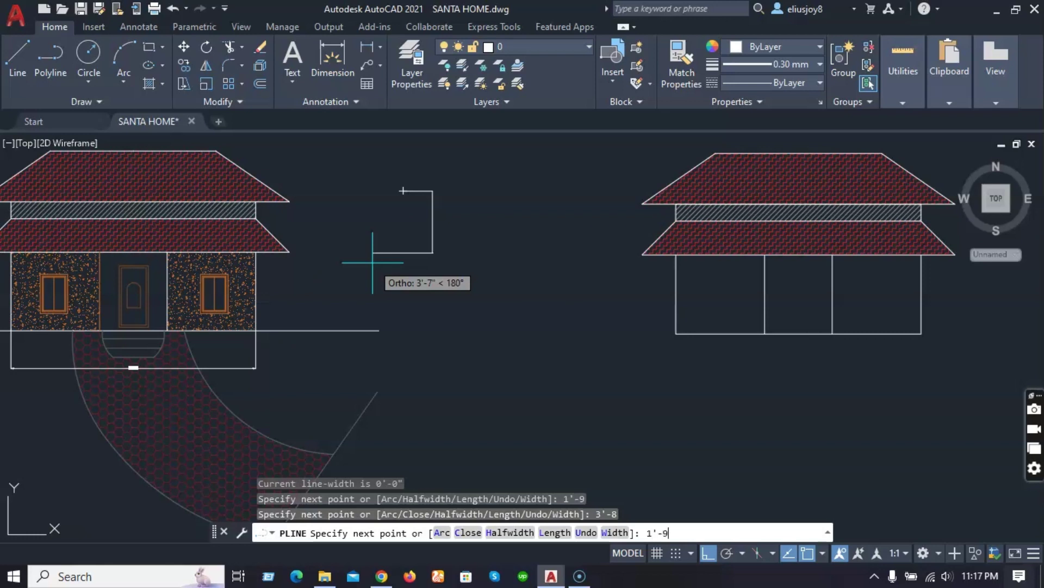
key("Return")
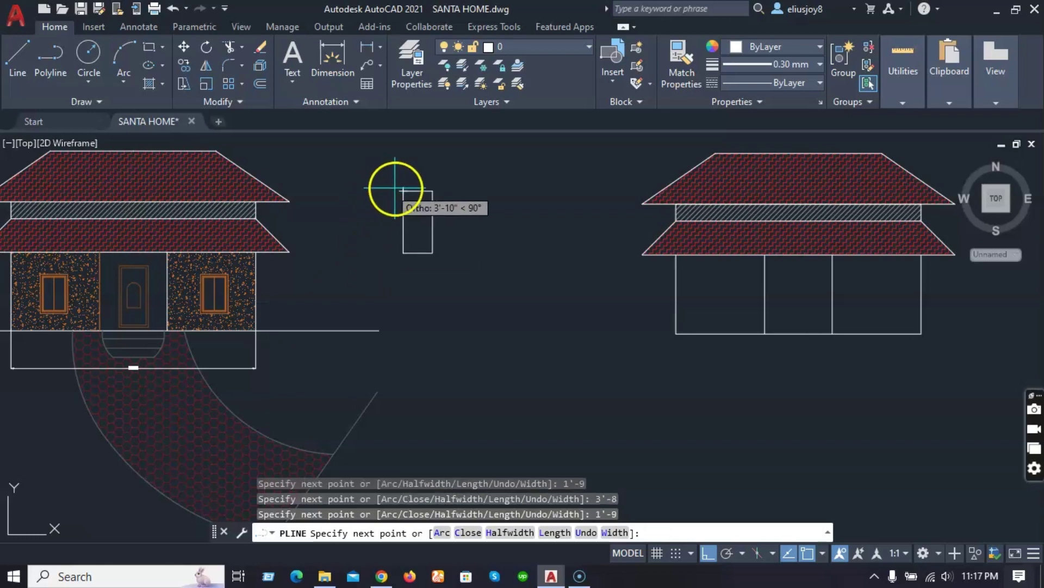
left_click(402, 191)
key("Return")
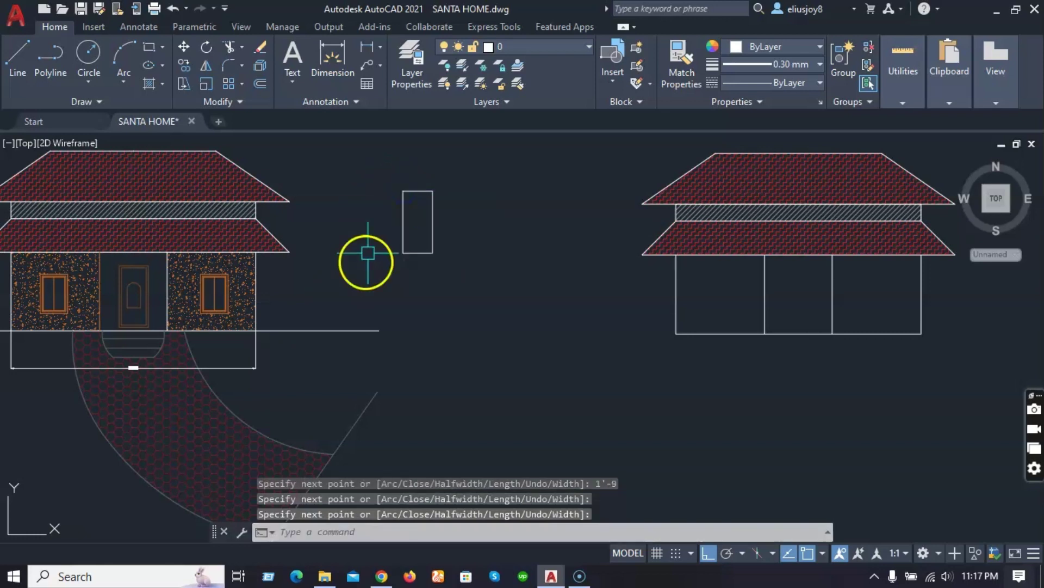
Offset the new door outline inward by 2" to form the door frame.
scroll(415, 201, "up", 4)
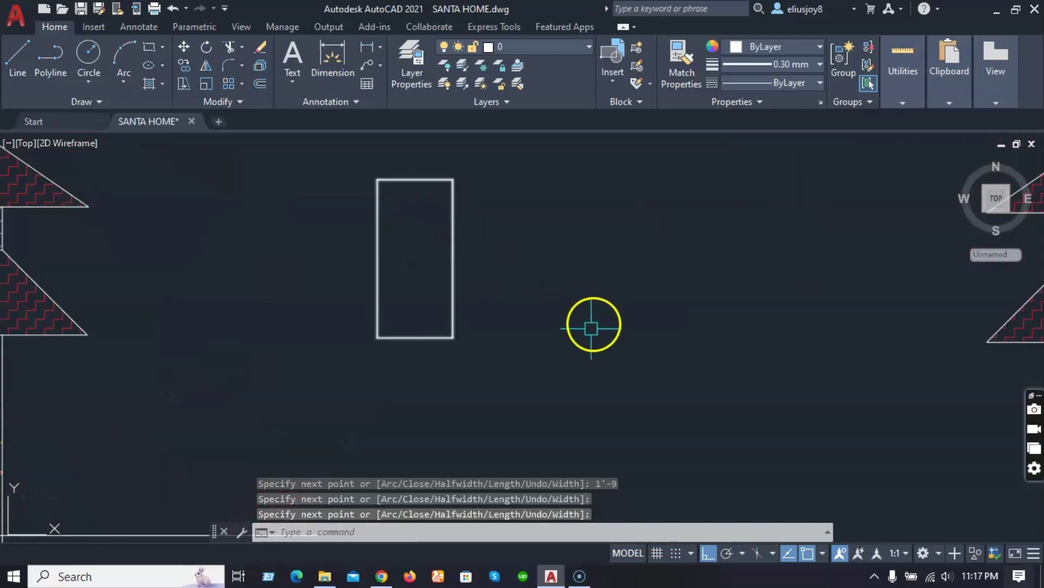
type("off")
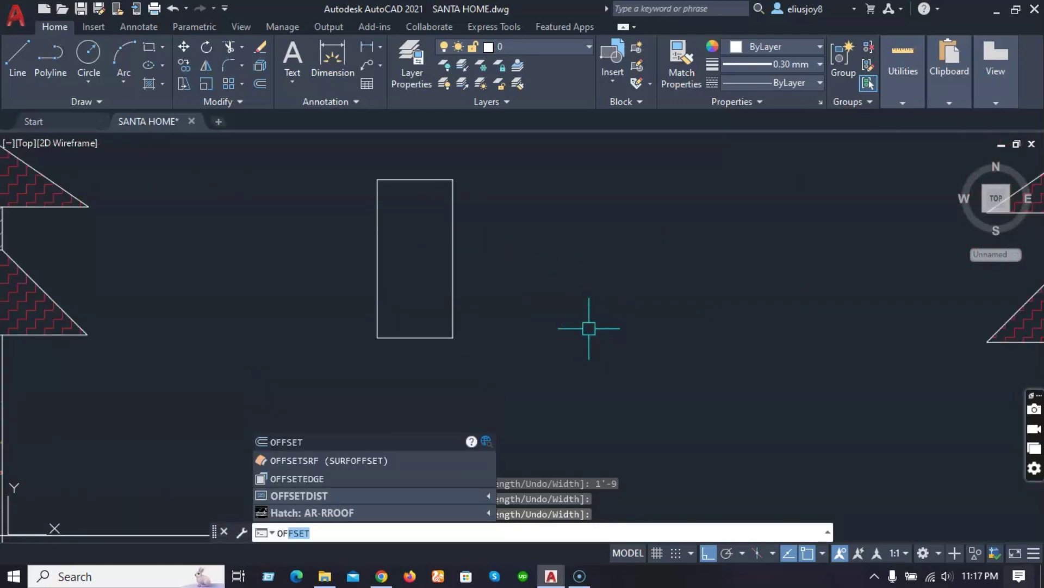
key("Return")
key("Return")
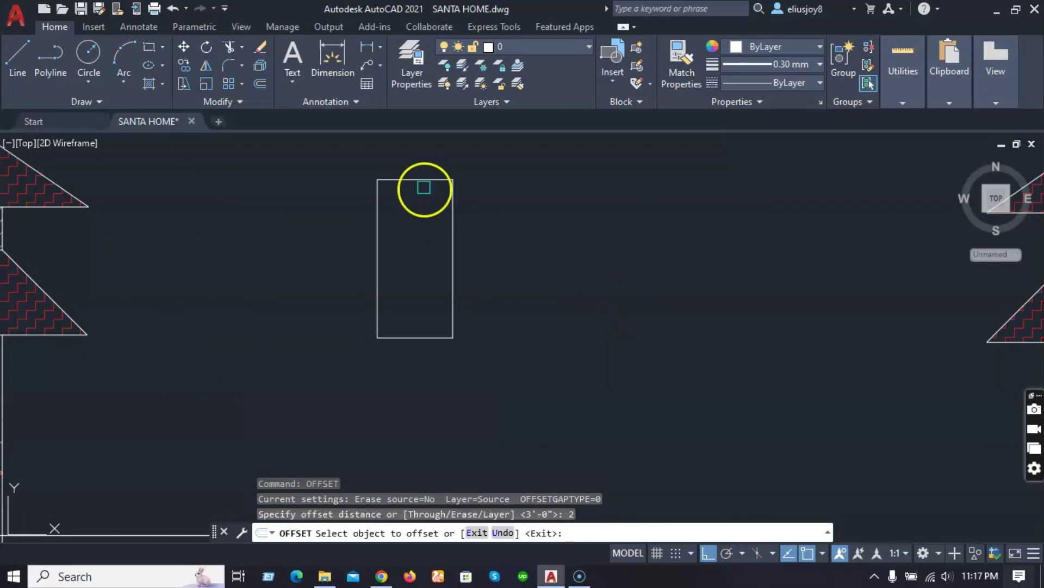
left_click(406, 179)
left_click(402, 257)
key("Escape")
key("Escape")
key("Escape")
key("Escape")
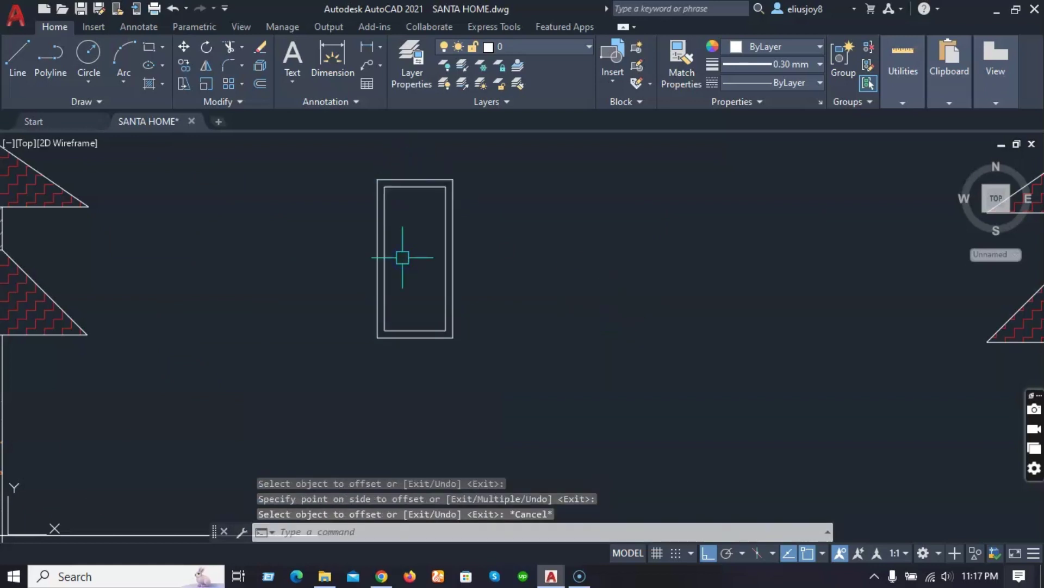
Draw a small upright rectangle inside the inner outline of the new door, around mid-height.
left_click(144, 48)
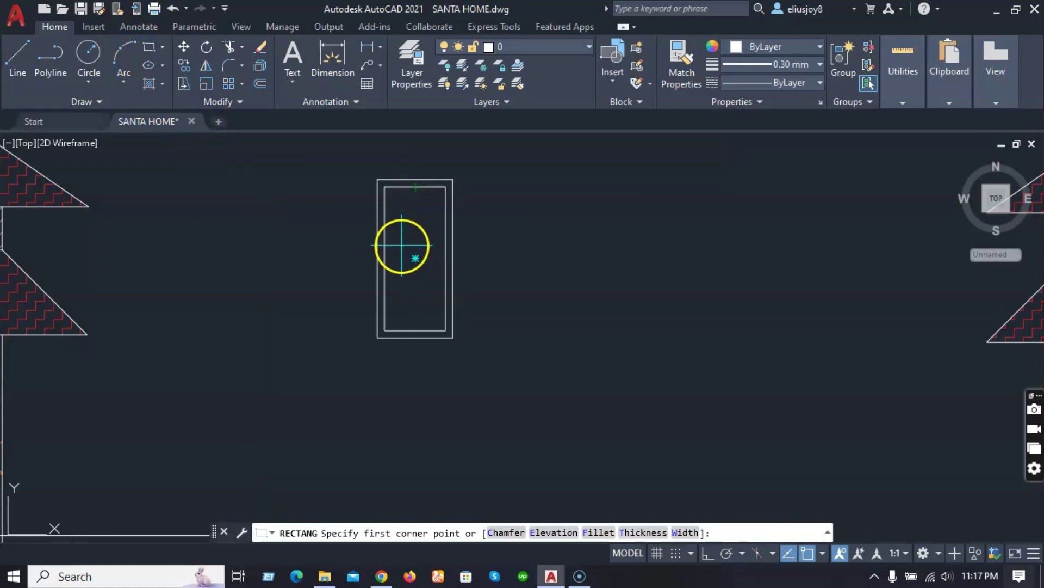
left_click(400, 245)
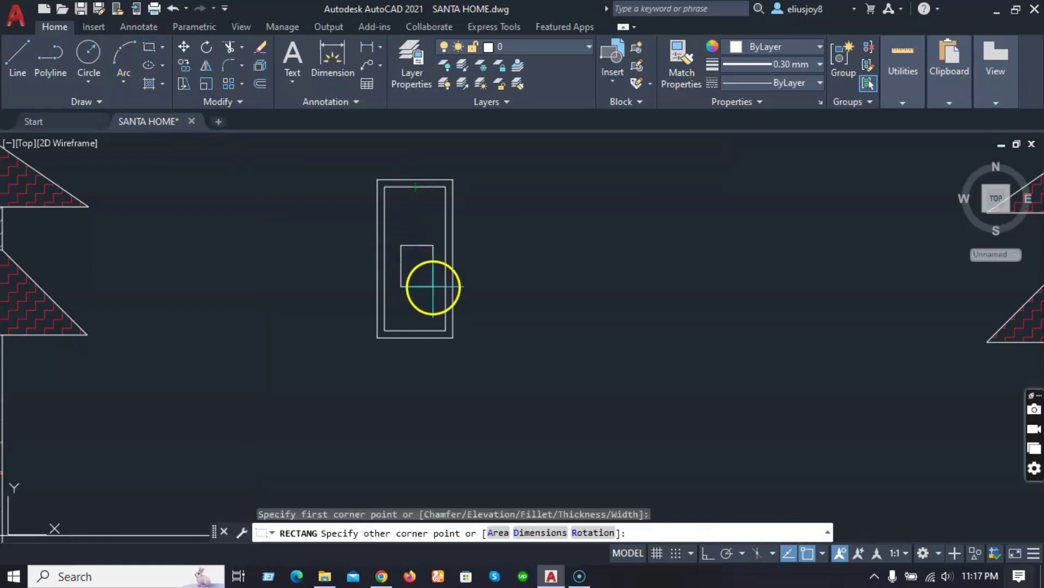
left_click(433, 286)
scroll(412, 230, "up", 2)
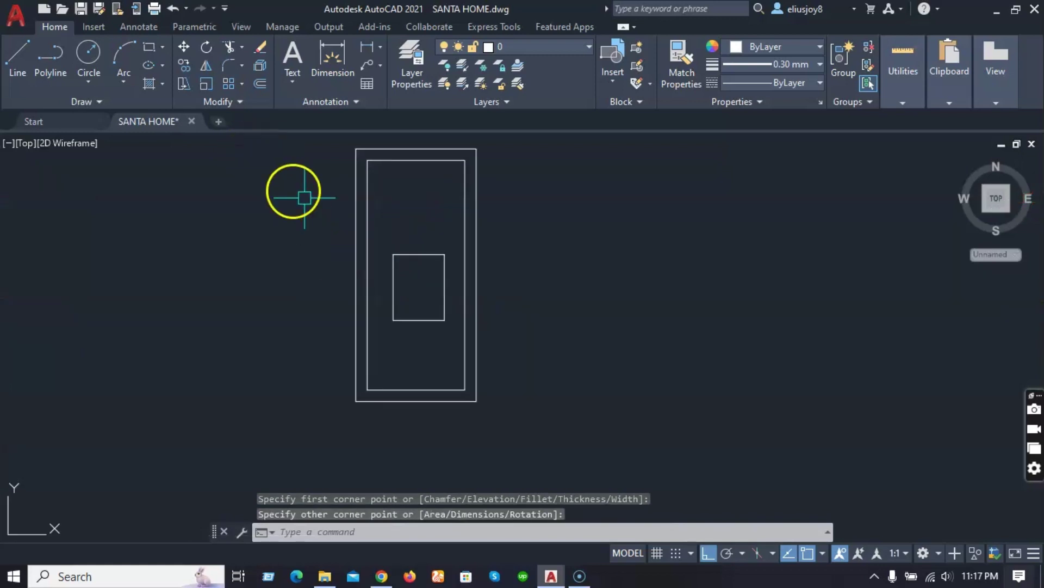
Move the small panel rectangle slightly upward within the door, from its top-edge midpoint and aligned vertically with that point.
left_click(417, 256)
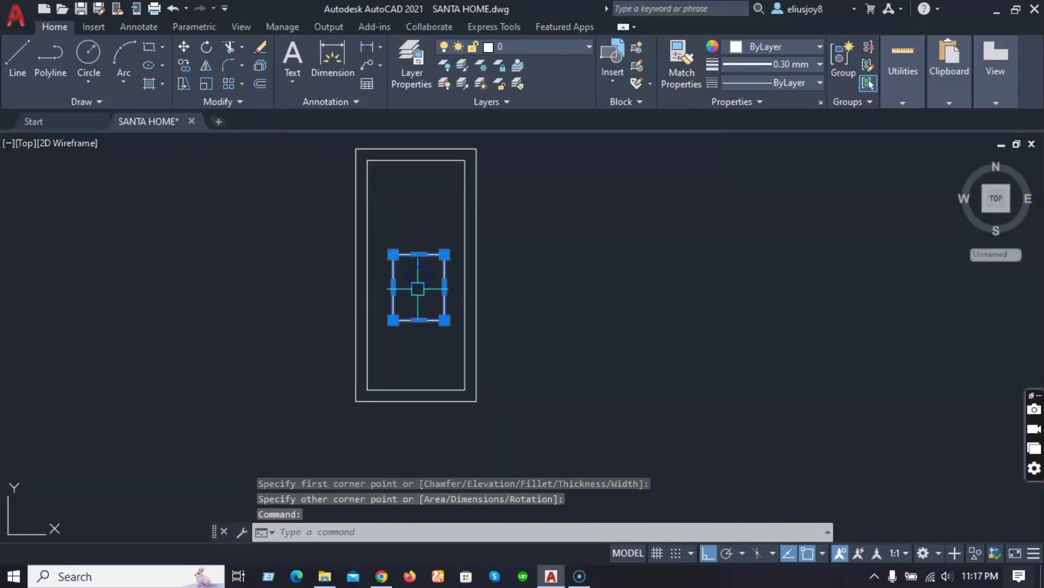
type("M")
key("Return")
left_click(419, 254)
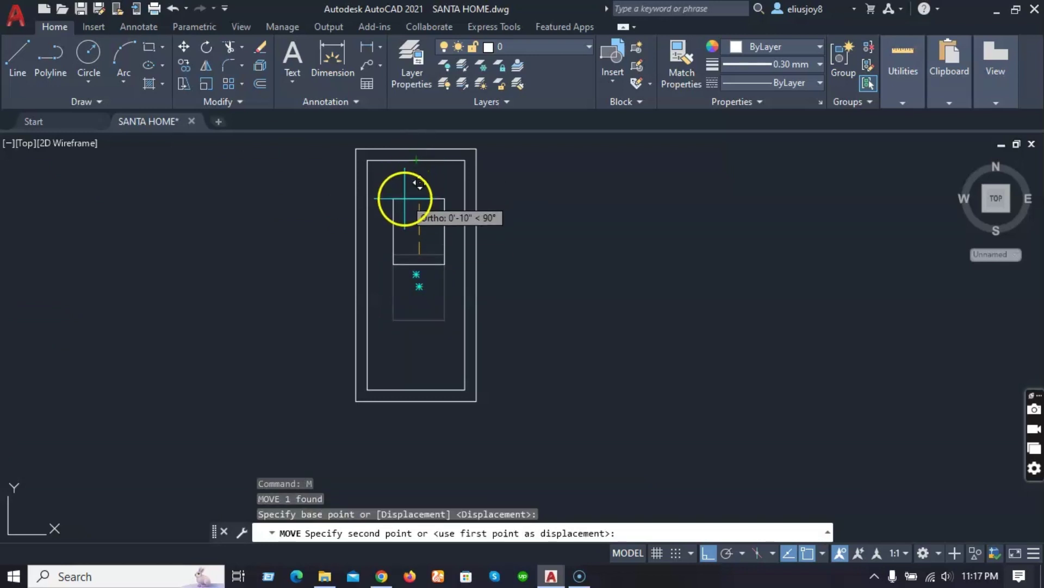
key("F8")
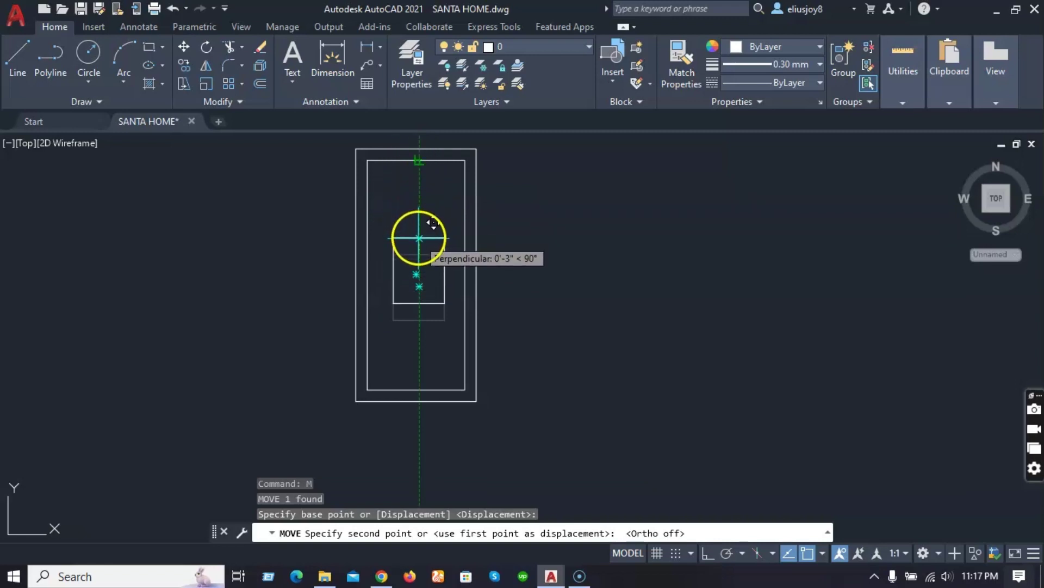
left_click(418, 240)
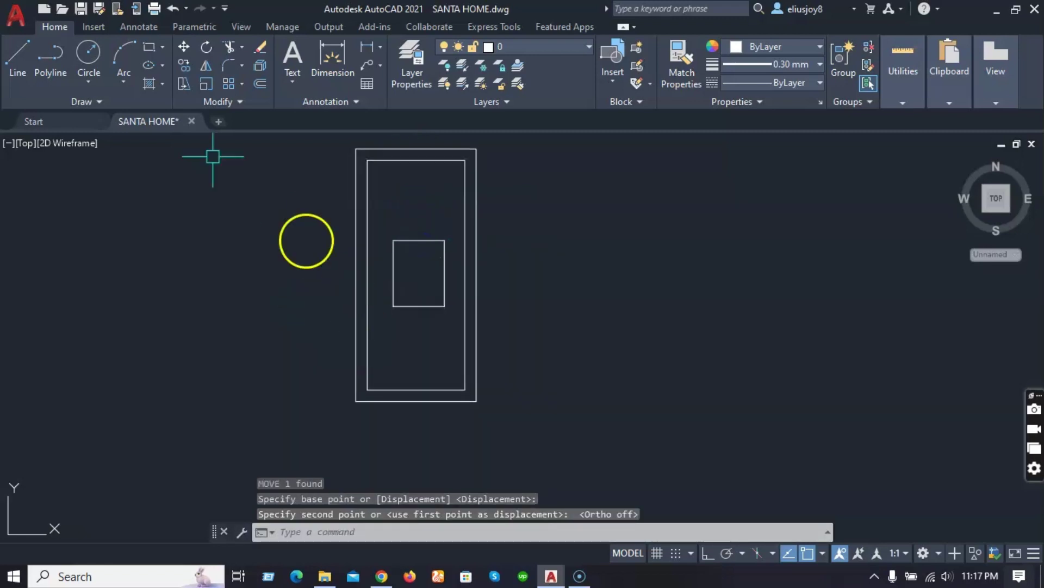
Draw a two-point circle whose diameter spans the upper edge of the small panel rectangle.
left_click(90, 83)
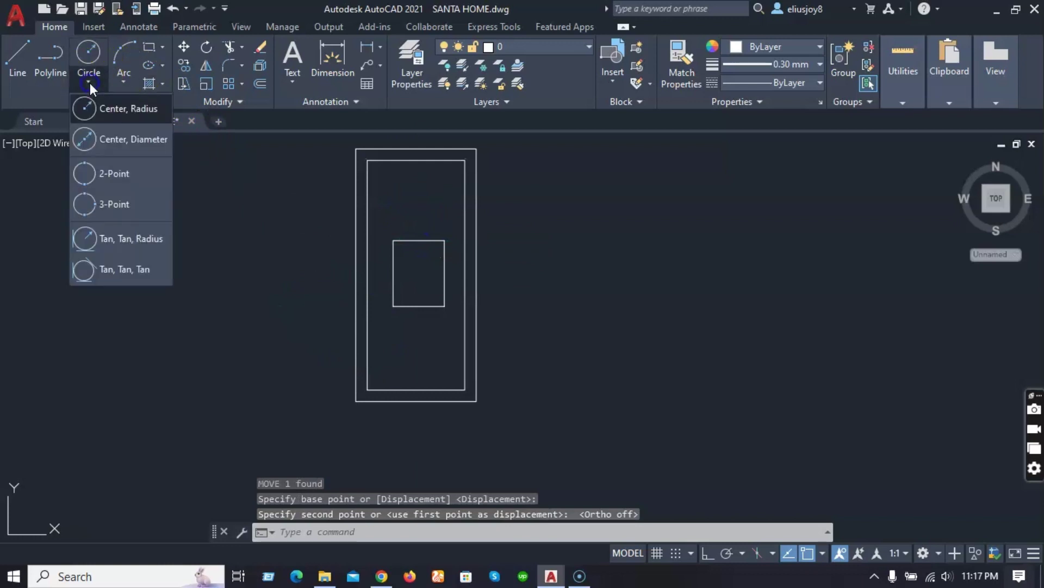
left_click(96, 172)
left_click(399, 237)
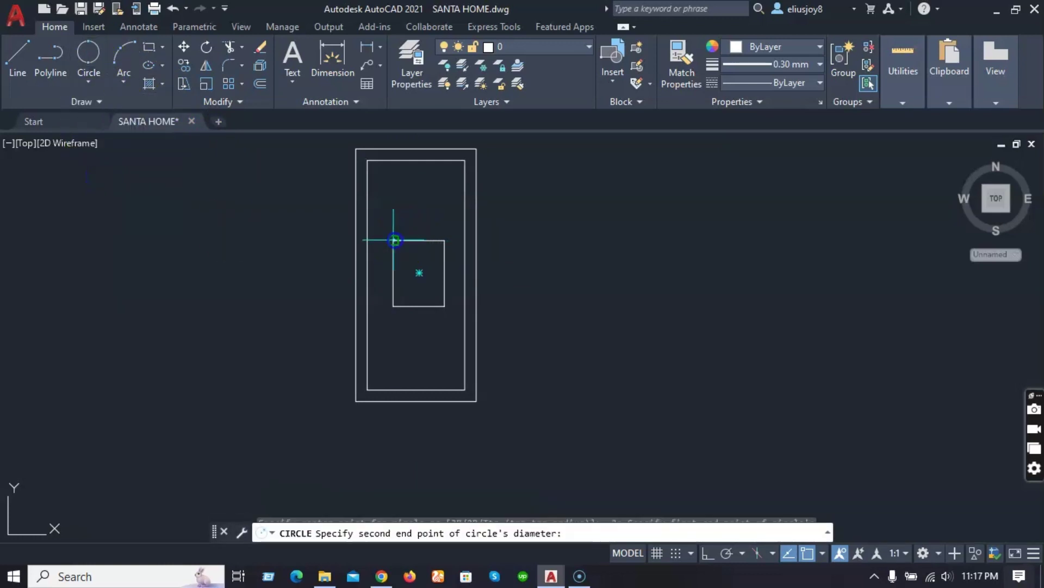
left_click(445, 239)
Trim away the lower half of the circle and the rectangle's upper edge, leaving an arched panel outline.
type("TR")
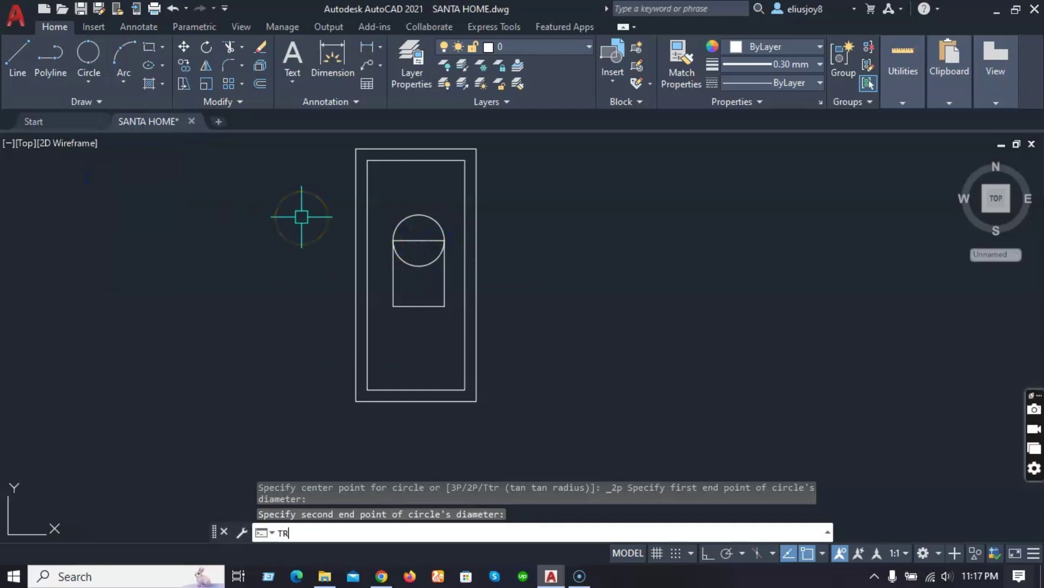
key("Return")
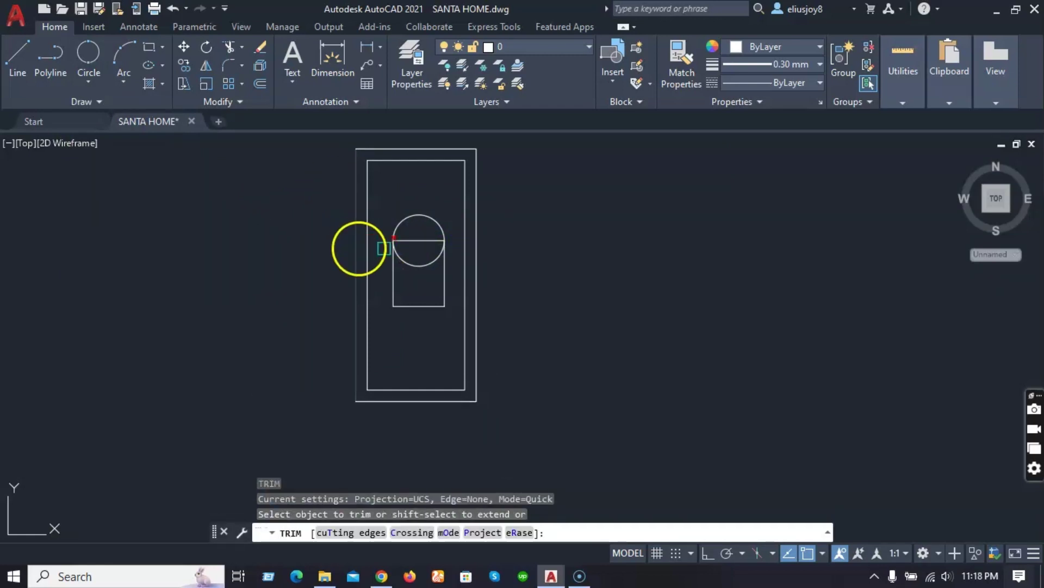
scroll(429, 268, "up", 2)
left_click_drag(434, 285, 435, 246)
key("Escape")
key("Escape")
key("Escape")
Join the arc and the trimmed rectangle into a single arched polyline.
left_click(479, 372)
left_click(395, 181)
type("j")
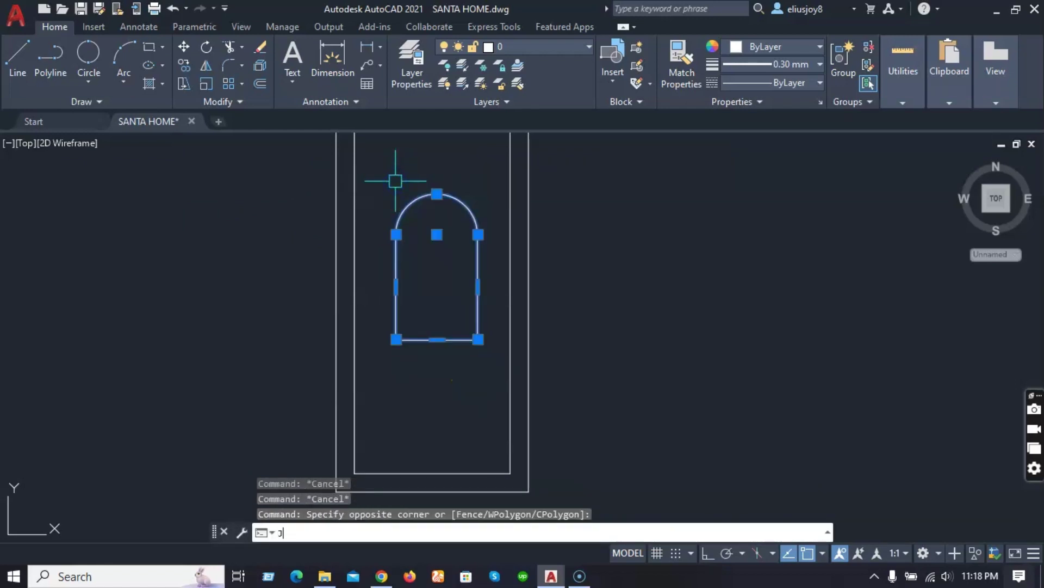
key("Return")
Move the arched panel slightly straight down inside the new door with Ortho on.
scroll(442, 299, "down", 5)
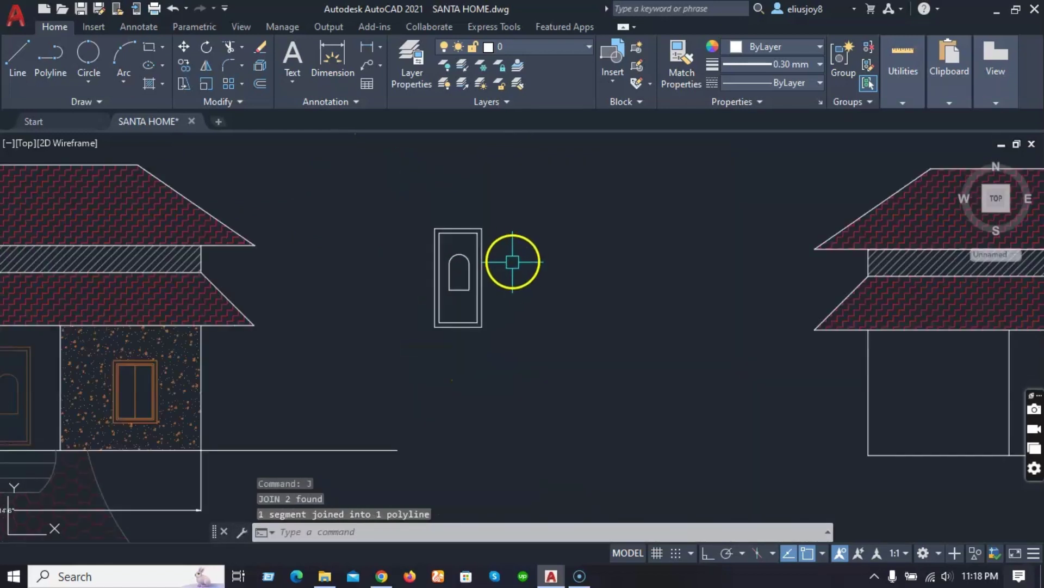
scroll(512, 263, "down", 2)
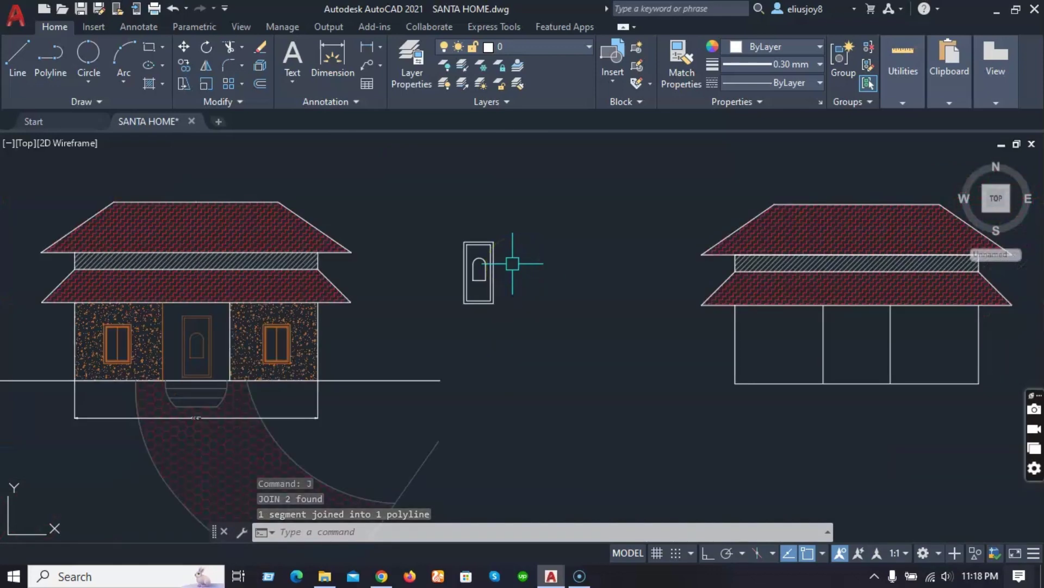
scroll(489, 282, "up", 4)
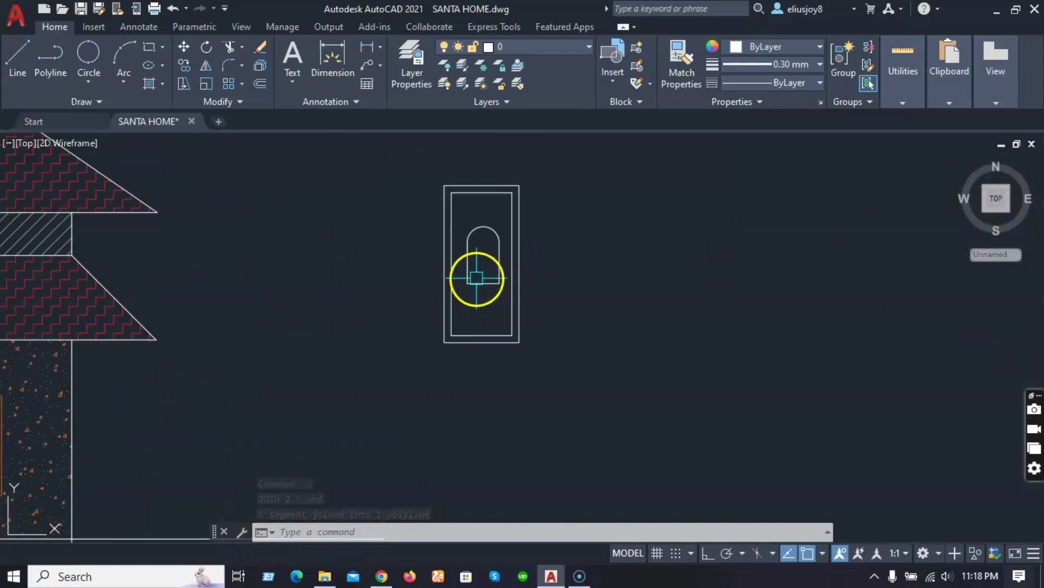
left_click(484, 284)
scroll(596, 304, "up", 2)
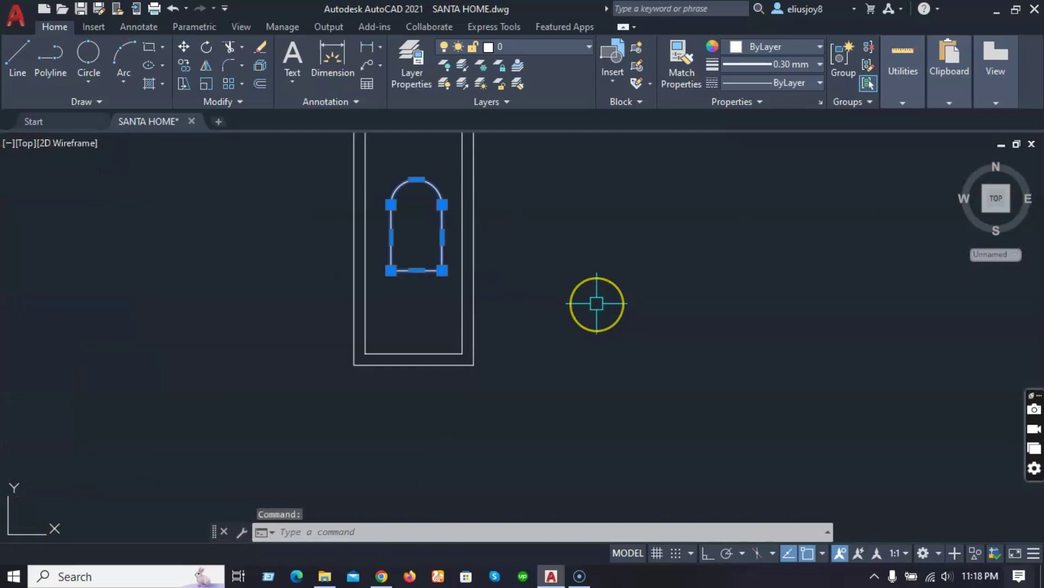
type("m")
key("Return")
left_click(587, 267)
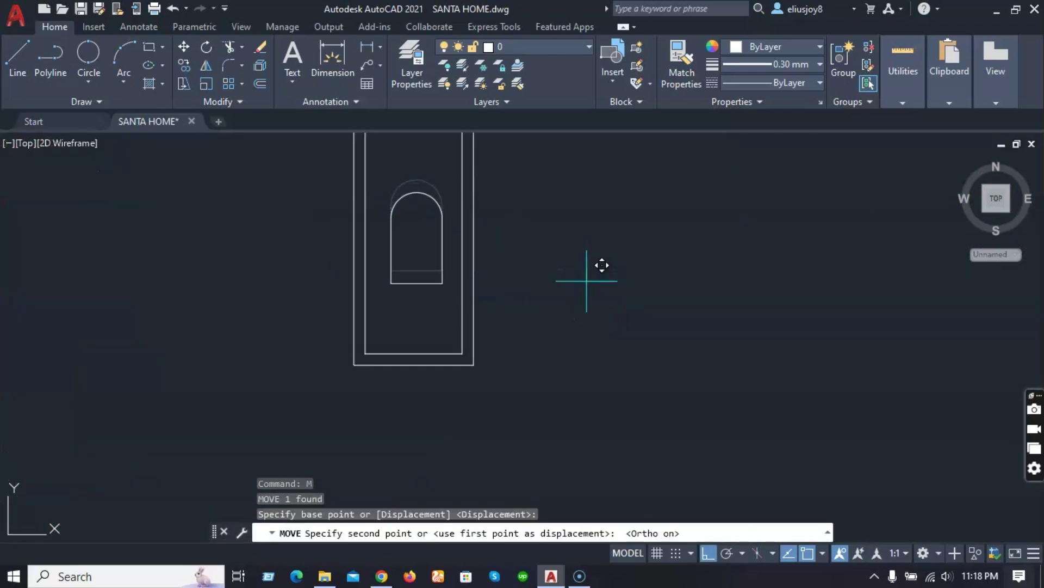
left_click(587, 283)
scroll(571, 310, "down", 4)
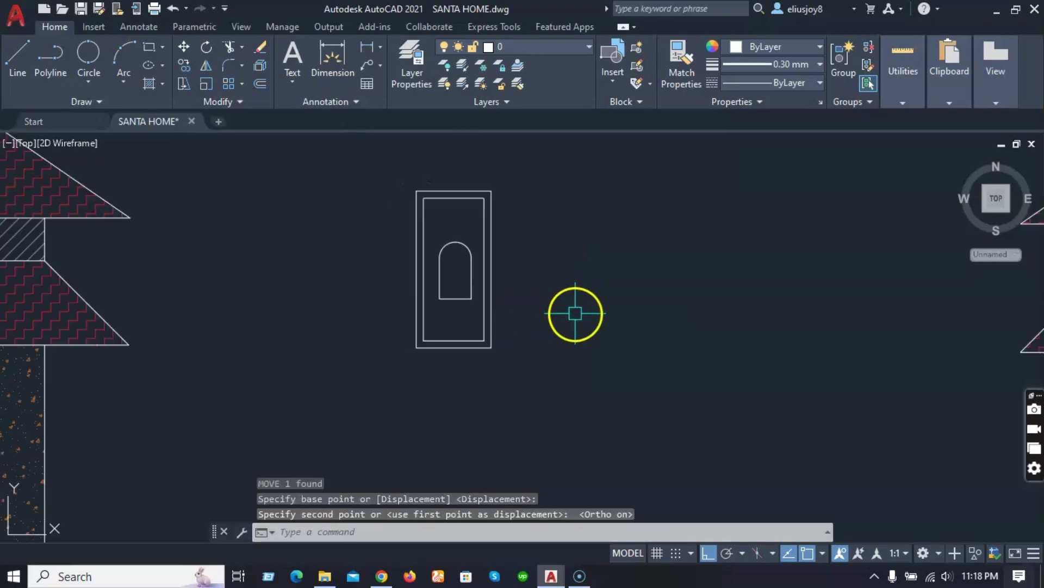
Match the properties of the reference door frame onto the new door's outlines and arched panel.
left_click(670, 84)
scroll(582, 284, "down", 3)
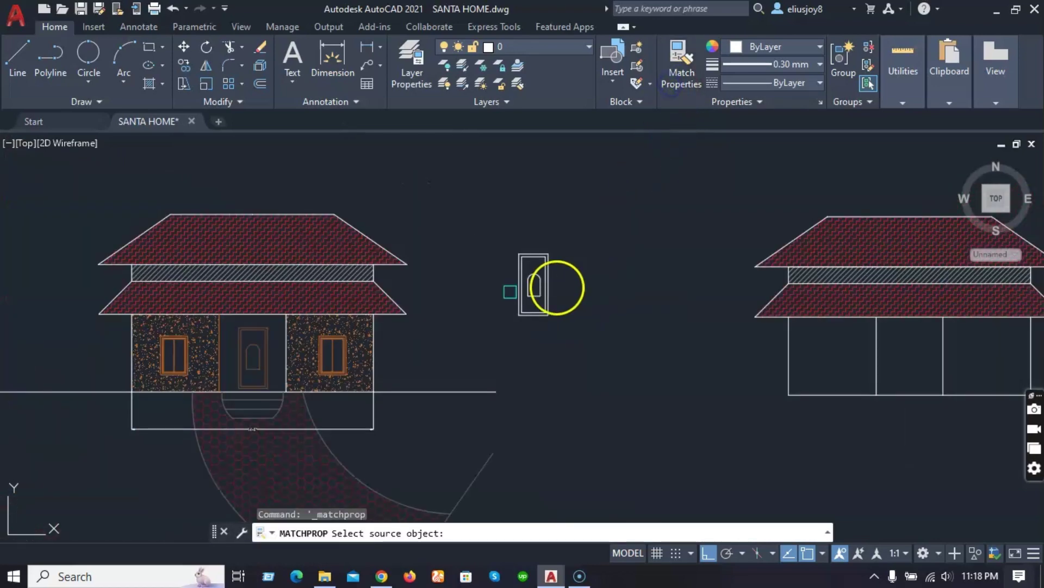
scroll(187, 354, "up", 5)
left_click(341, 336)
scroll(316, 337, "down", 2)
left_click(719, 263)
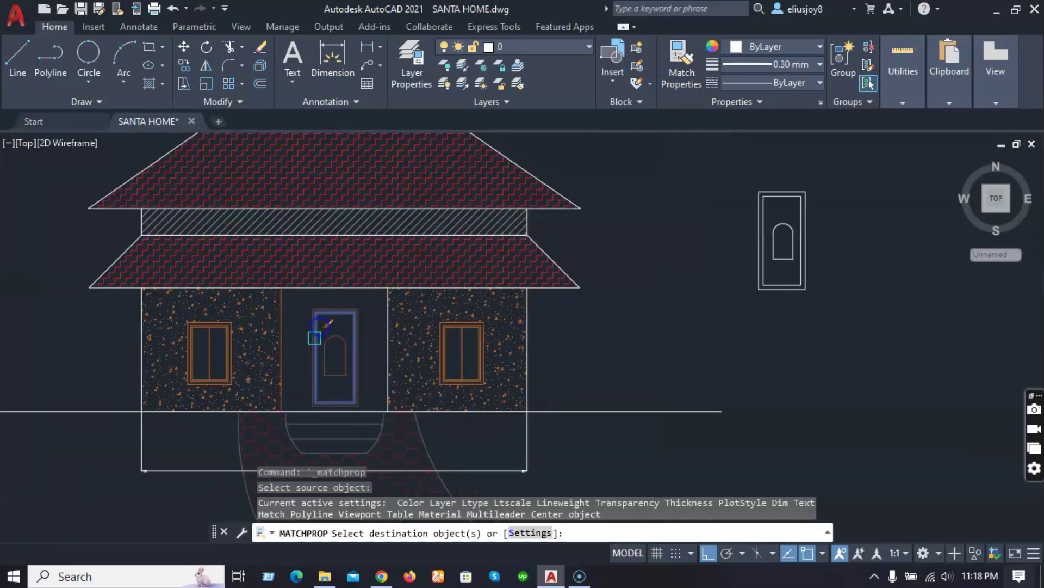
left_click(732, 167)
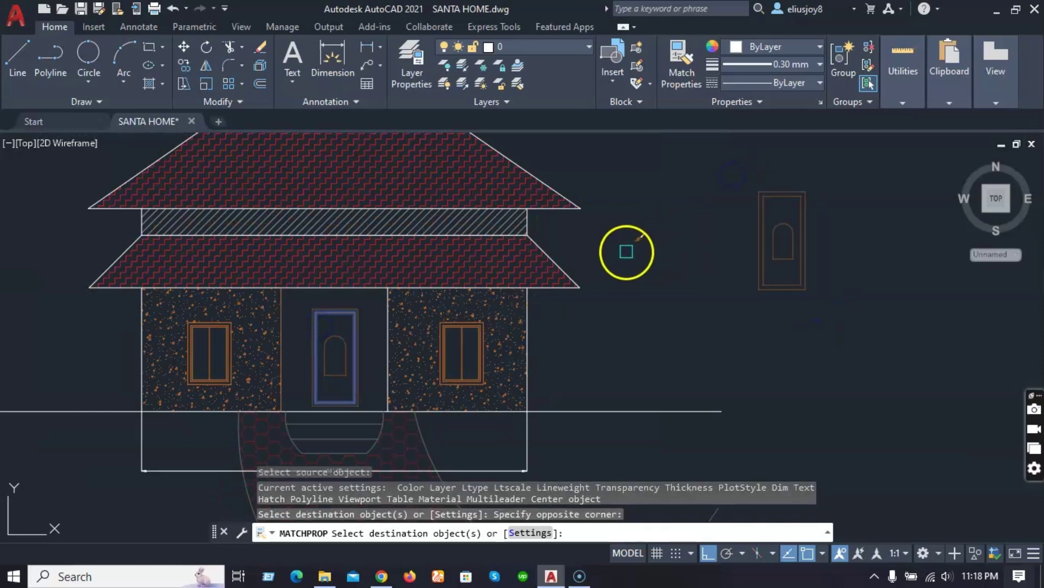
key("Escape")
key("Escape")
key("Escape")
Move the complete new door by its bottom midpoint into the middle bay of the new elevation, just above the base line.
scroll(637, 261, "down", 2)
scroll(634, 250, "up", 1)
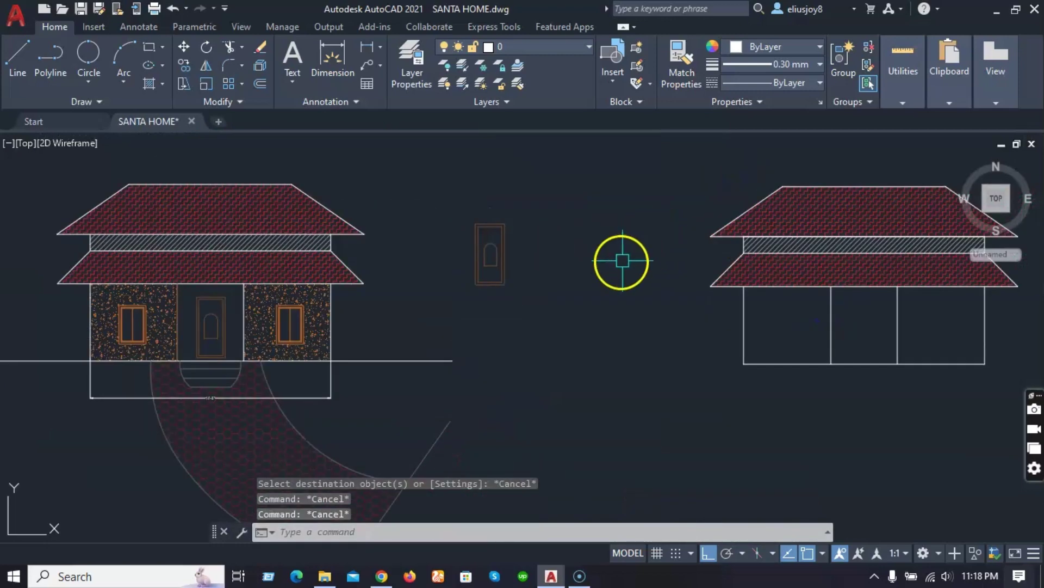
left_click(529, 314)
left_click(442, 202)
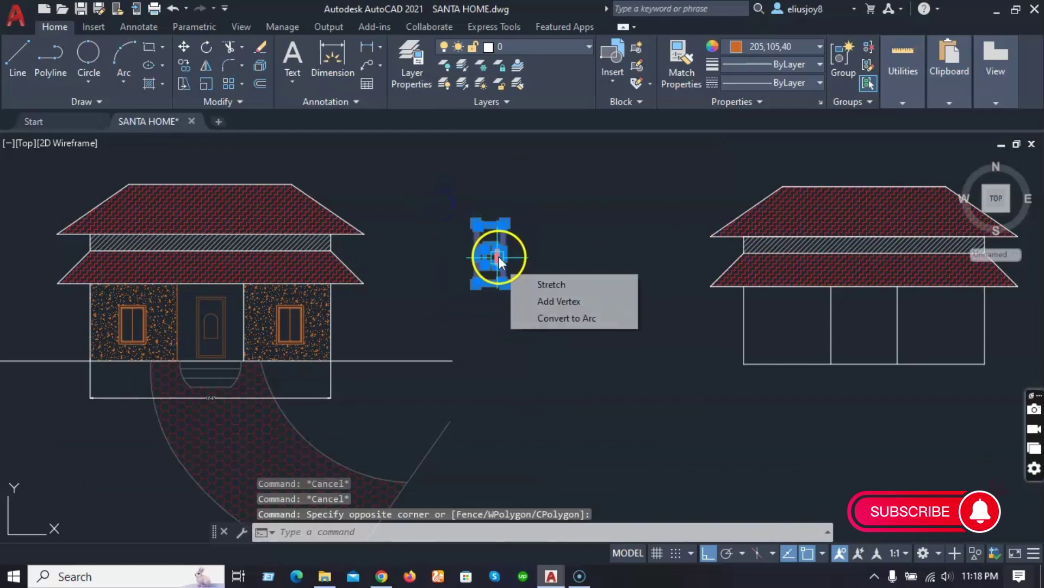
scroll(489, 302, "up", 3)
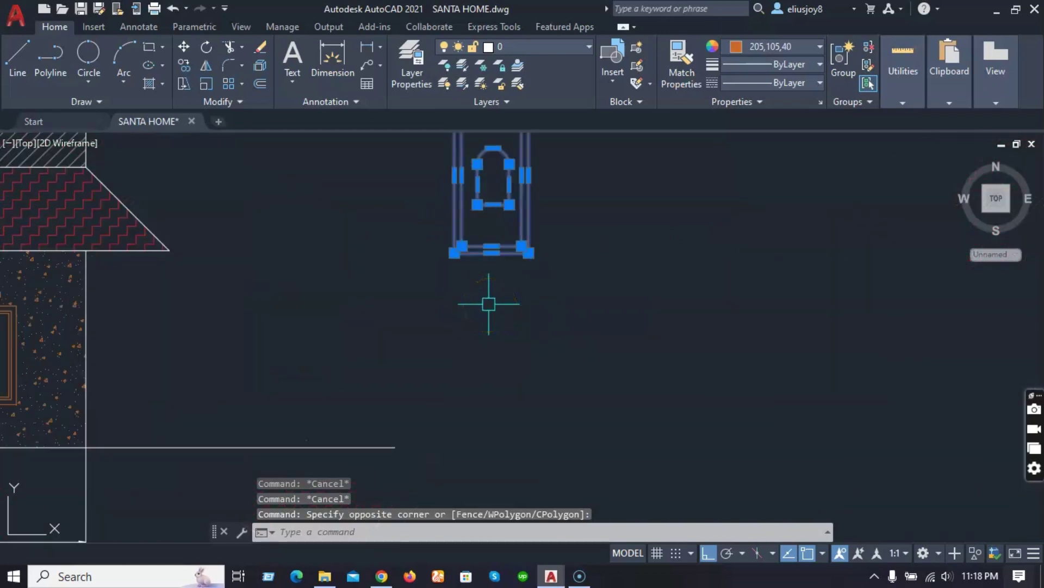
type("M")
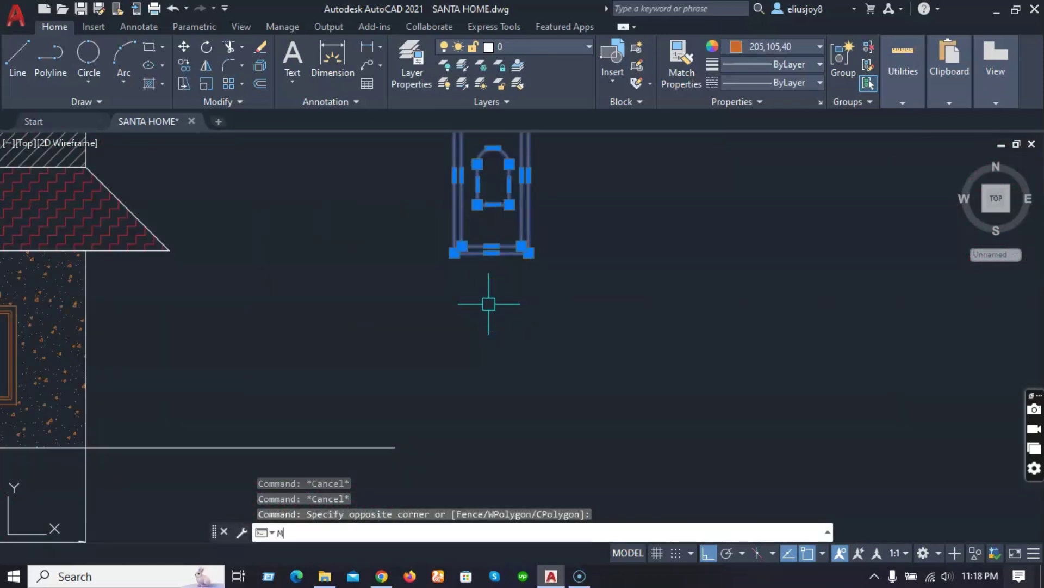
key("Return")
left_click(495, 260)
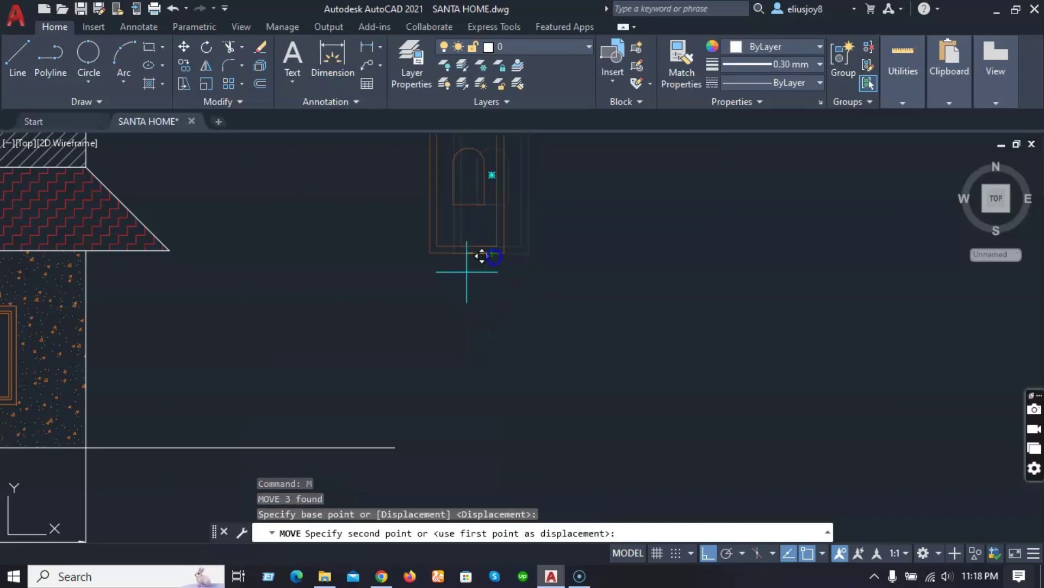
scroll(435, 279, "down", 3)
key("F8")
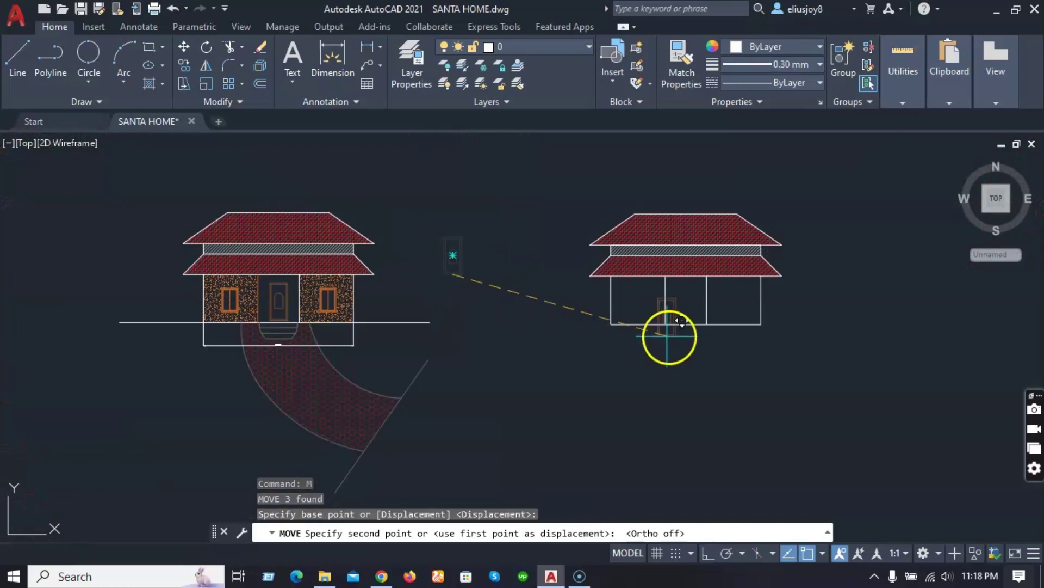
scroll(680, 327, "up", 4)
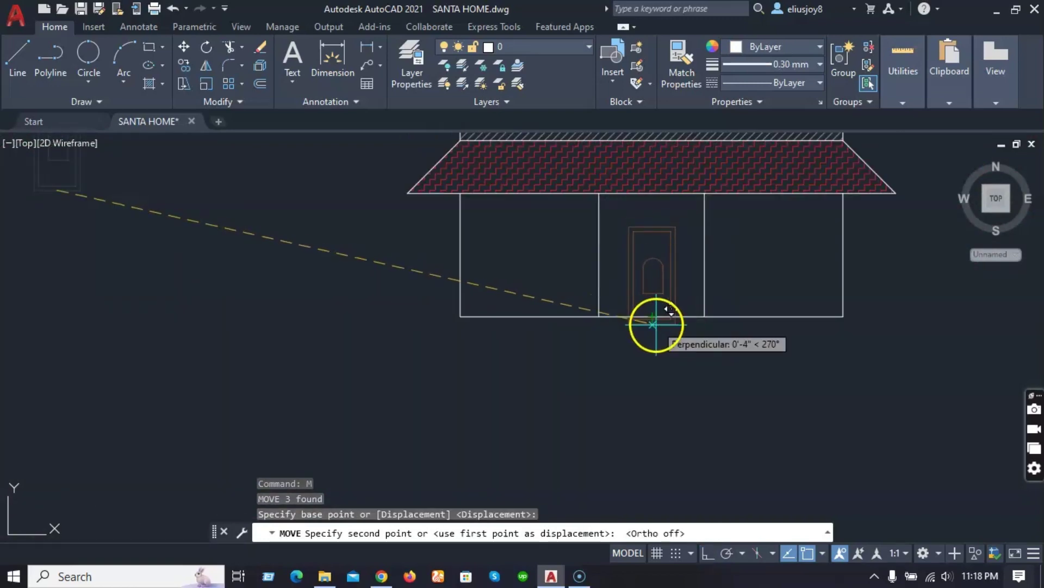
scroll(653, 315, "up", 2)
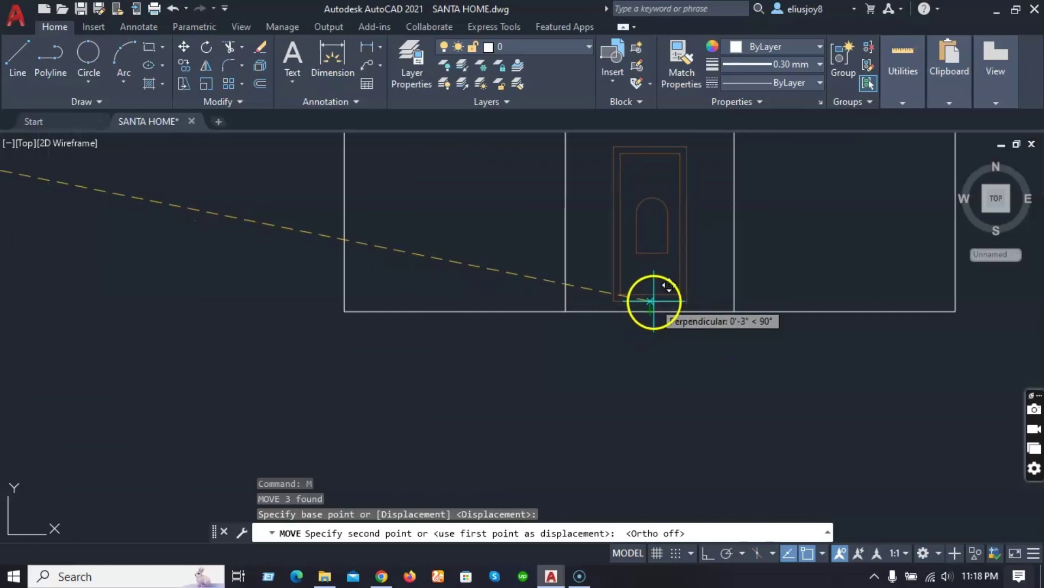
left_click(653, 308)
Measure the upper width of the reference entrance steps at the ground line with a linear dimension, without placing the dimension.
scroll(626, 340, "down", 3)
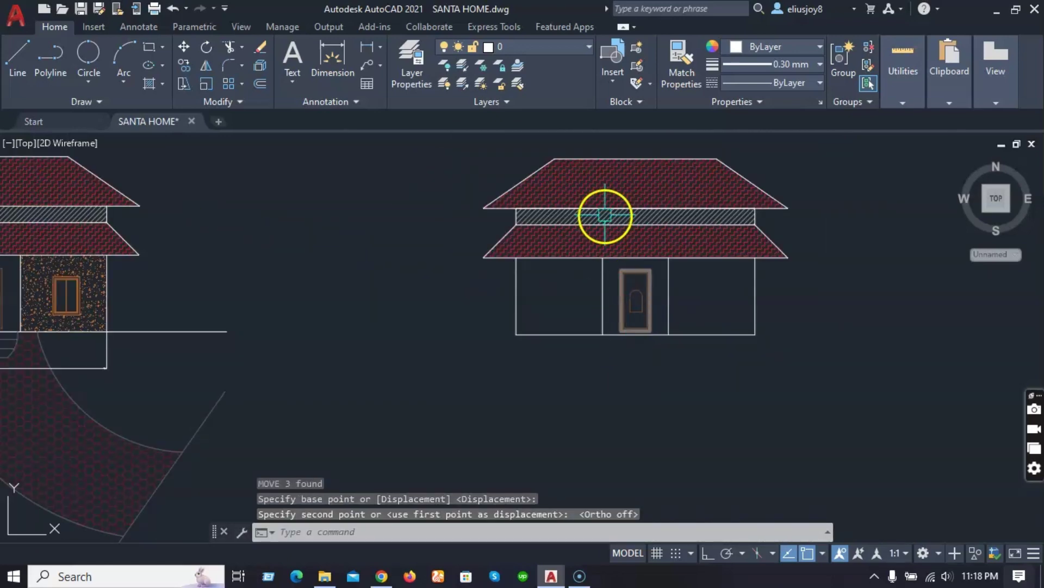
scroll(603, 217, "down", 3)
scroll(163, 310, "up", 5)
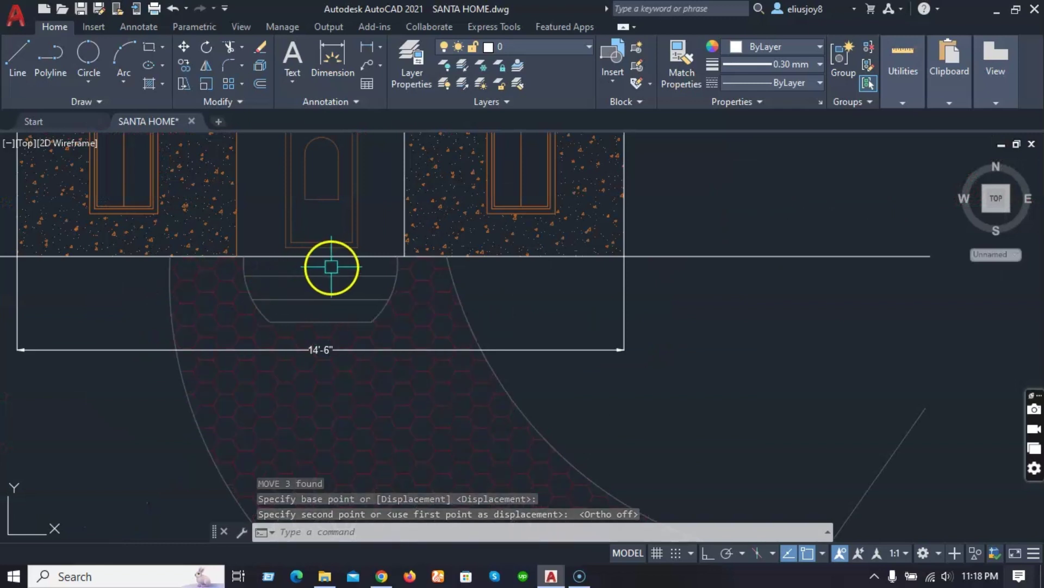
scroll(333, 268, "up", 2)
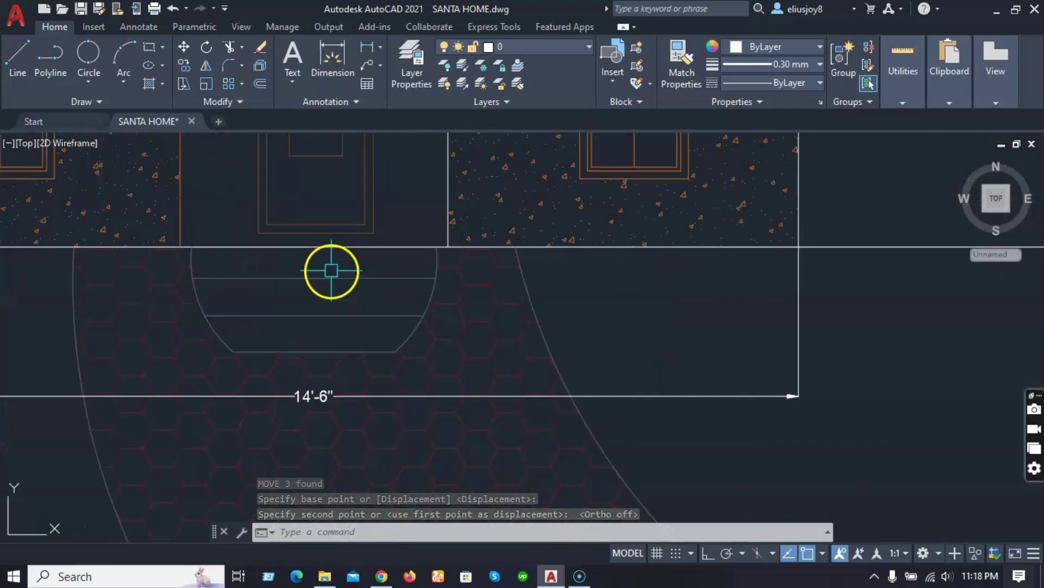
left_click(368, 47)
left_click(191, 249)
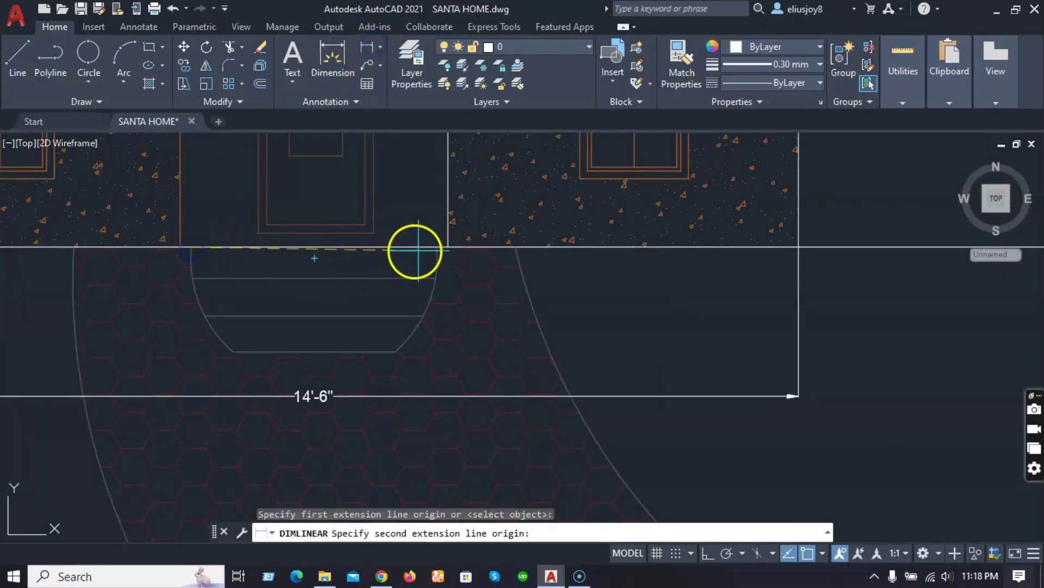
left_click(437, 248)
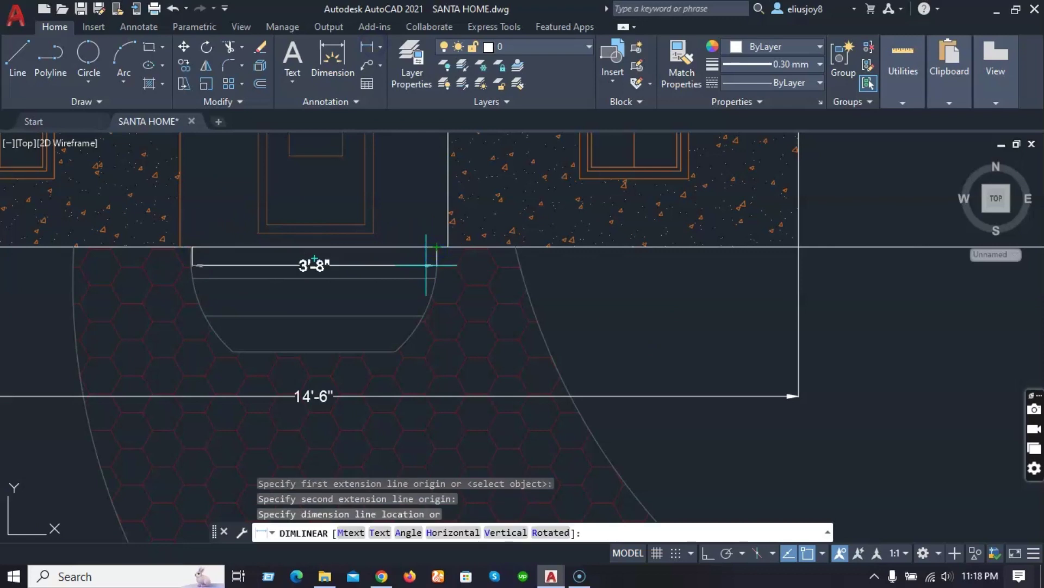
key("Escape")
scroll(217, 273, "down", 4)
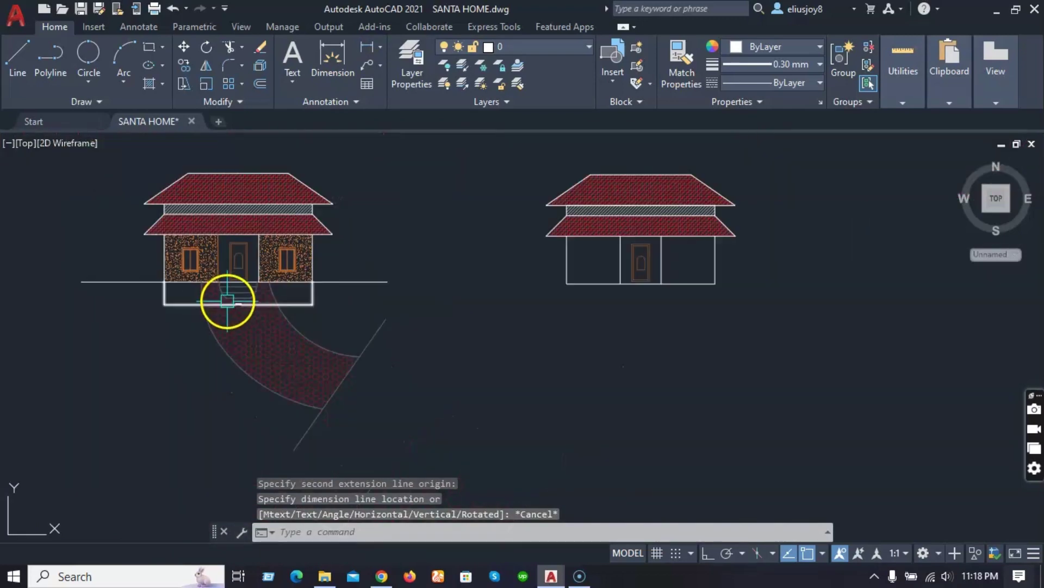
Draw a 3'-8" horizontal line with Ortho on along the base line below the new door, starting just inside the middle bay's left wall.
scroll(598, 307, "up", 6)
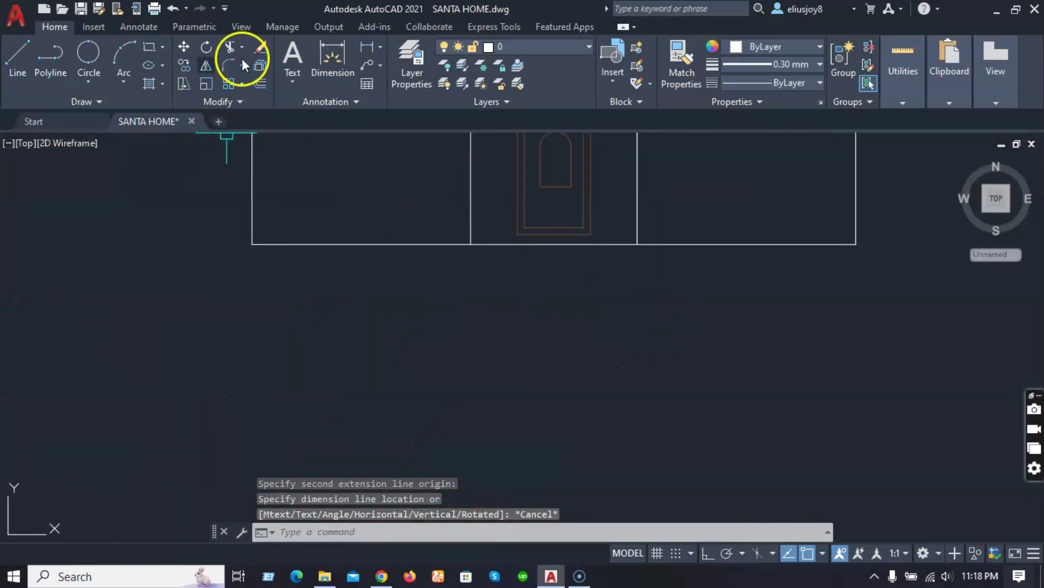
left_click(21, 63)
scroll(544, 243, "up", 2)
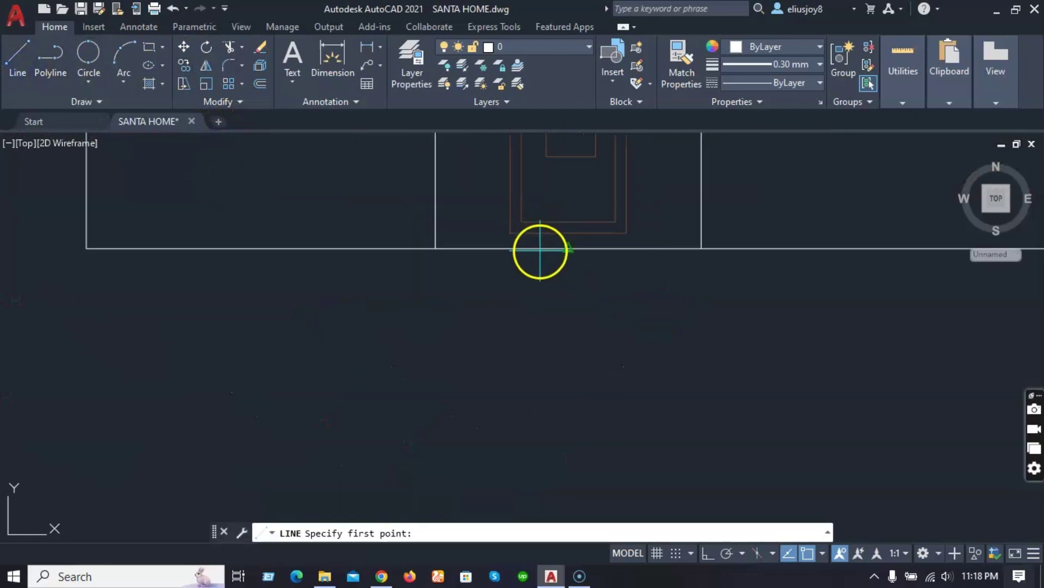
left_click(460, 250)
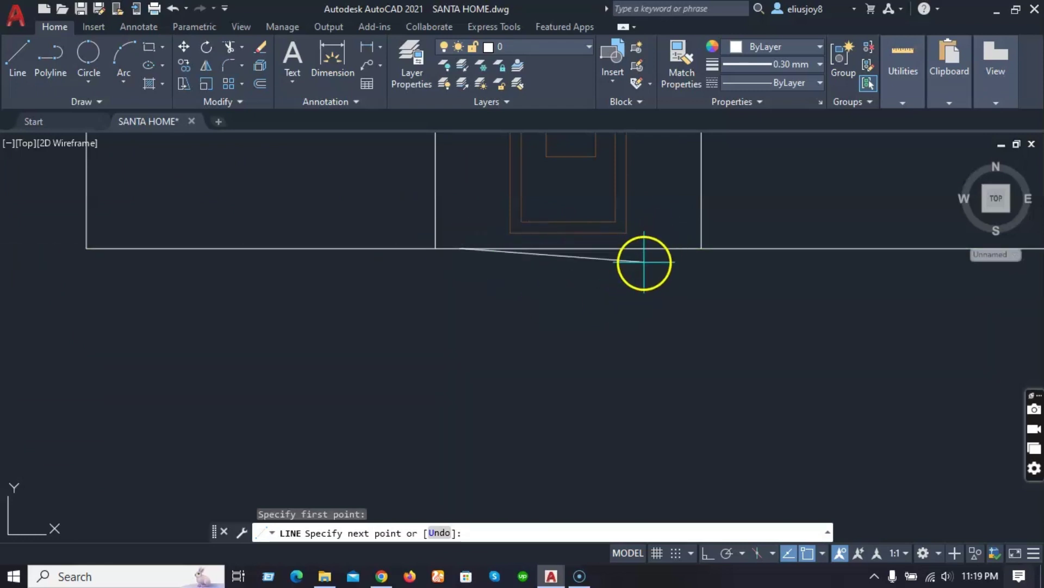
key("F8")
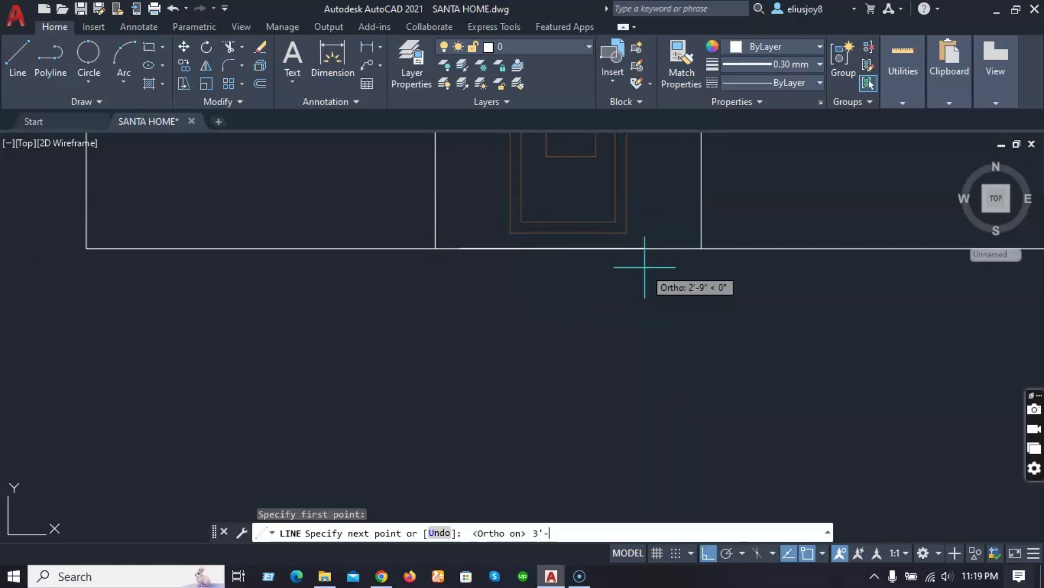
key("Return")
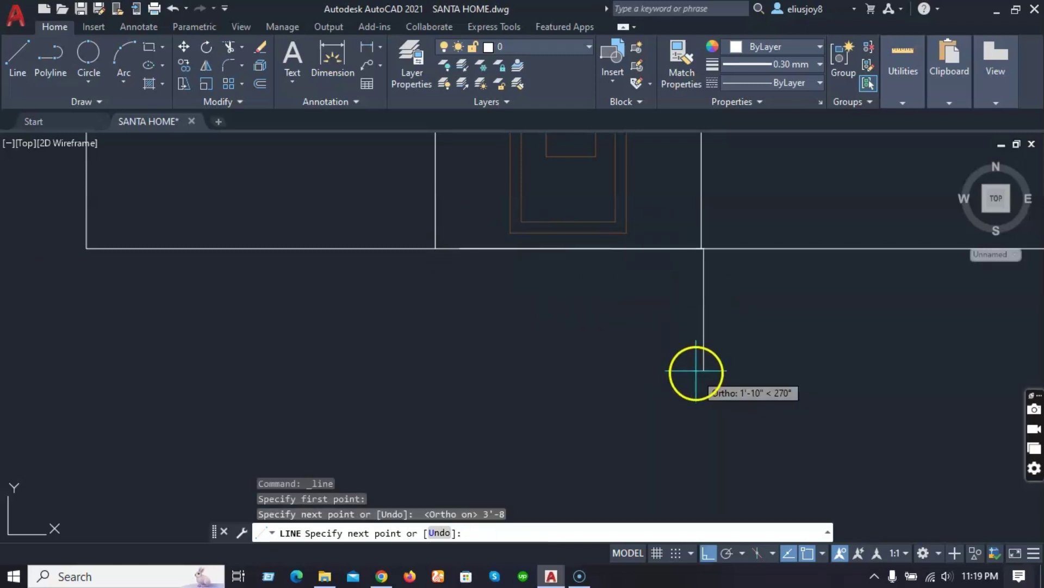
key("Escape")
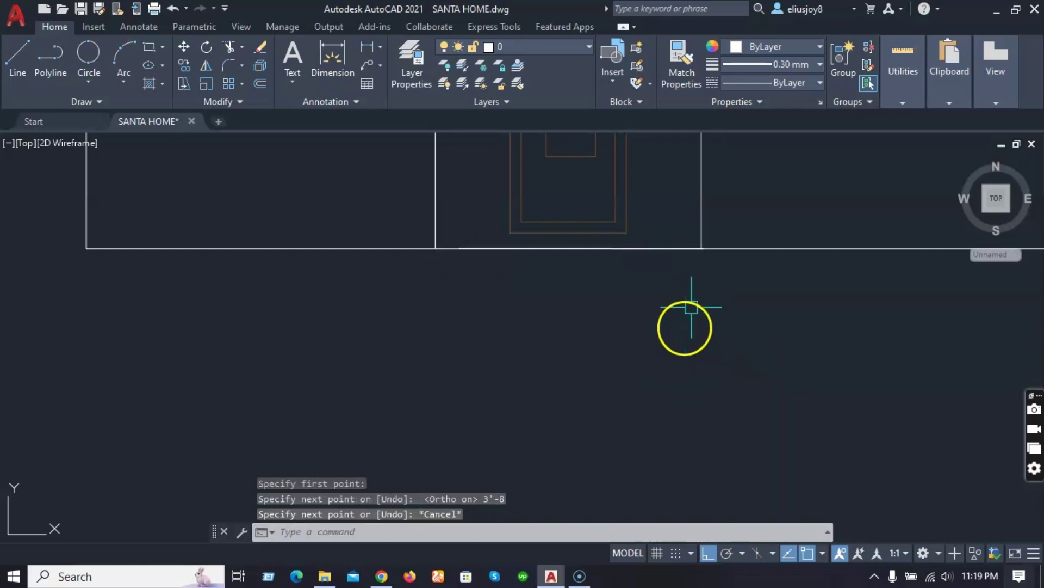
Shorten the new line under the door by pulling its right endpoint back about 6 inches with object snap off.
left_click(672, 249)
left_click(703, 249)
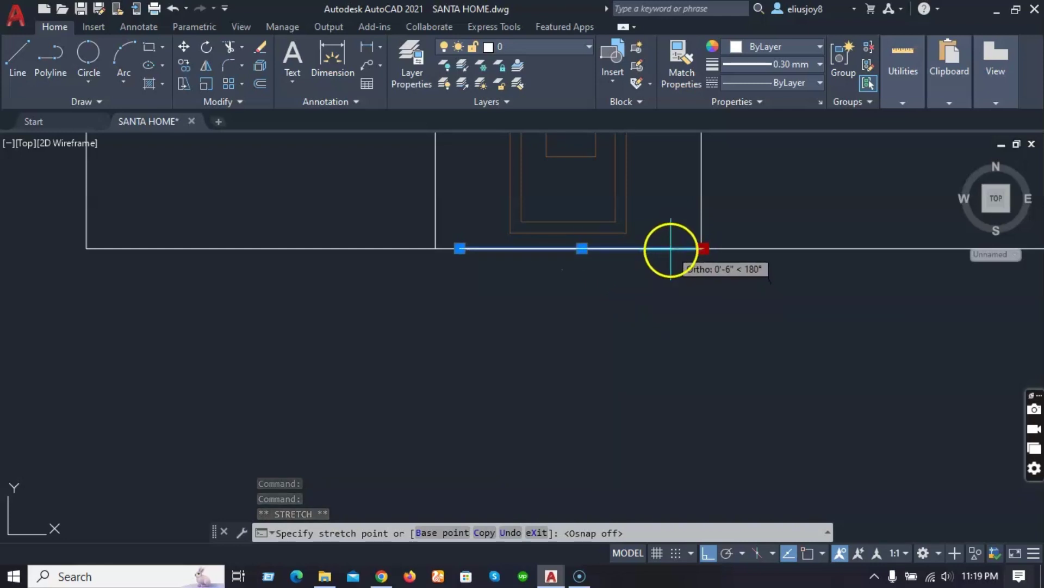
left_click(668, 249)
key("Escape")
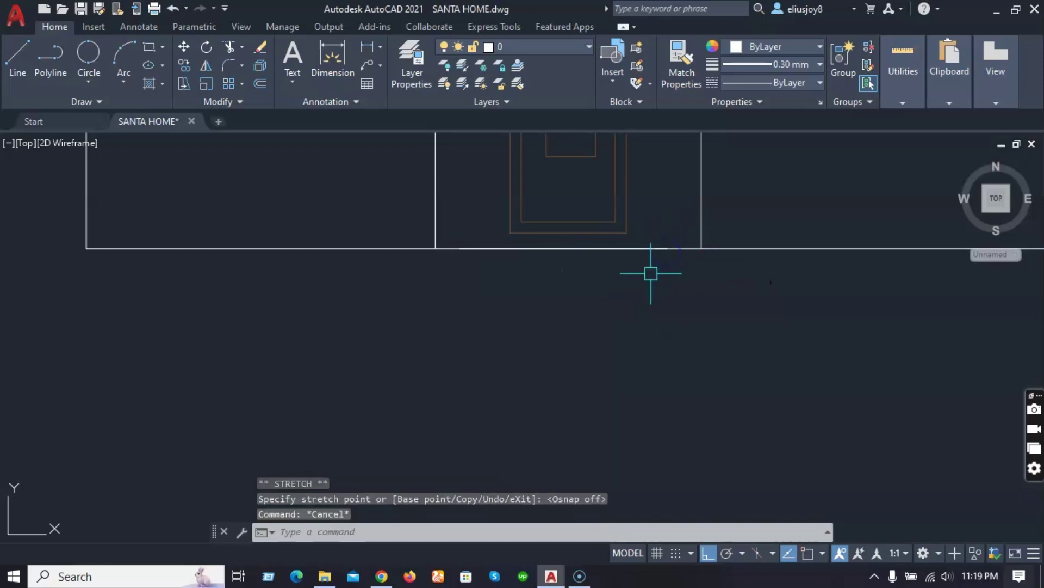
left_click(622, 250)
key("Escape")
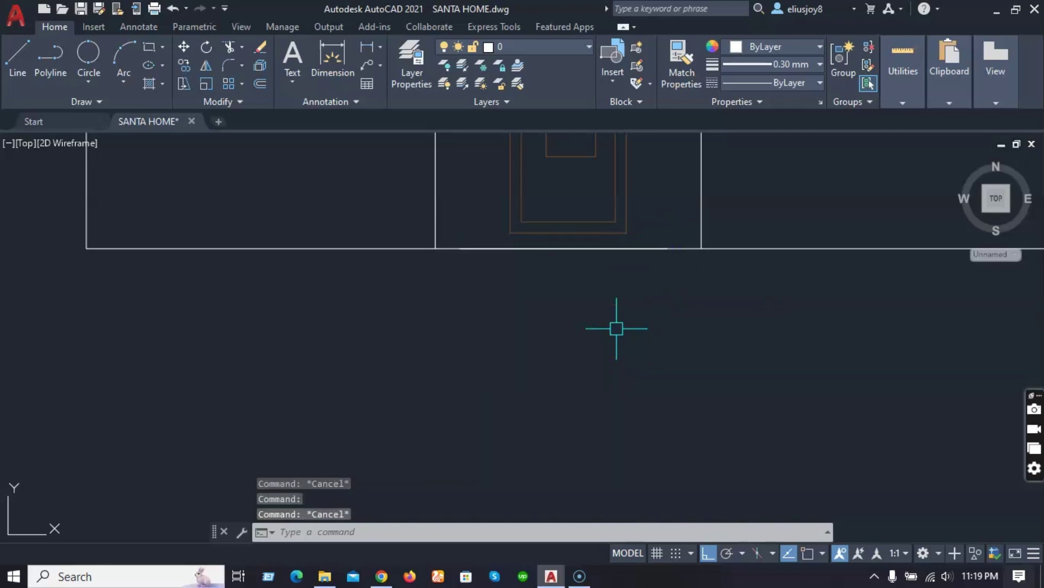
Offset the shortened line downward three times at 6-inch spacing and erase the original line on the base line.
type("OF")
key("Return")
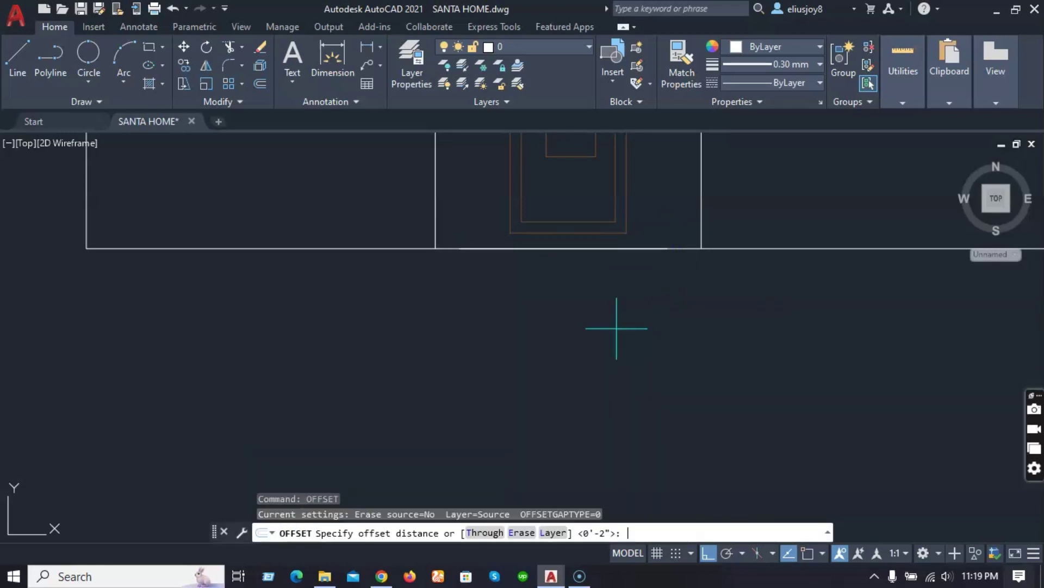
key("Return")
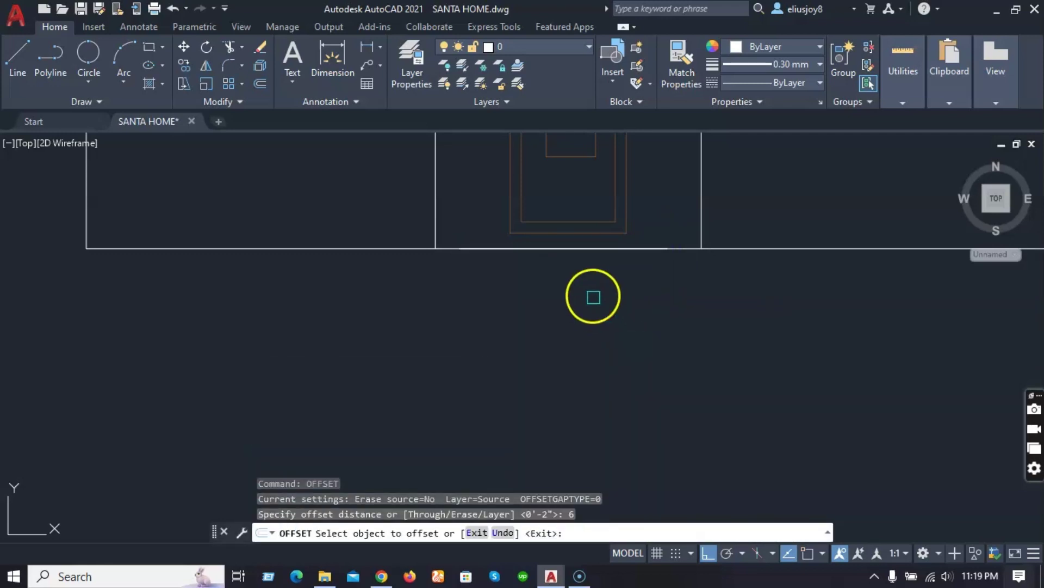
left_click(564, 250)
left_click(566, 296)
left_click(566, 282)
left_click(574, 327)
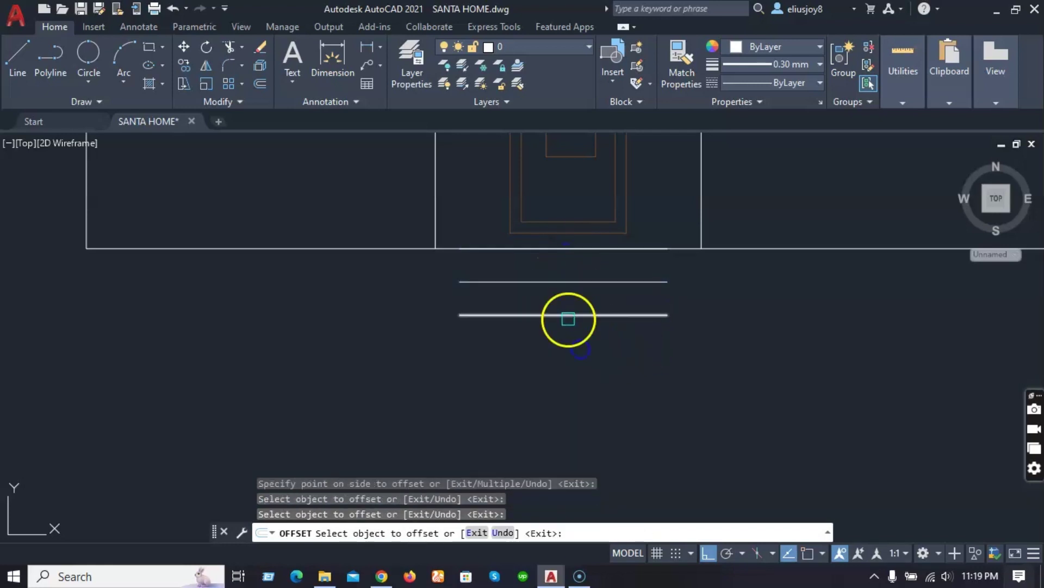
left_click(568, 318)
left_click(567, 354)
key("Escape")
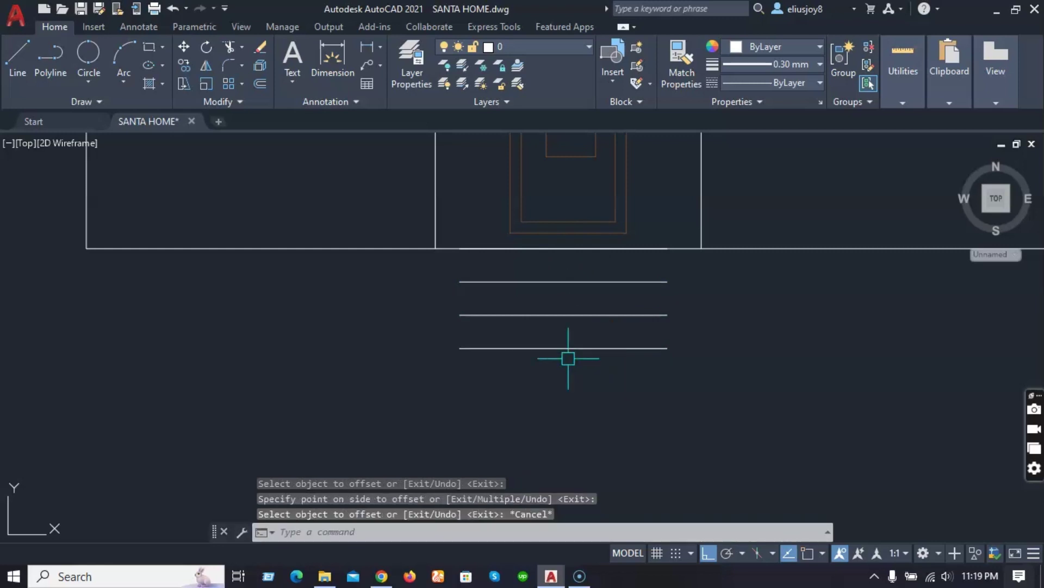
left_click(537, 250)
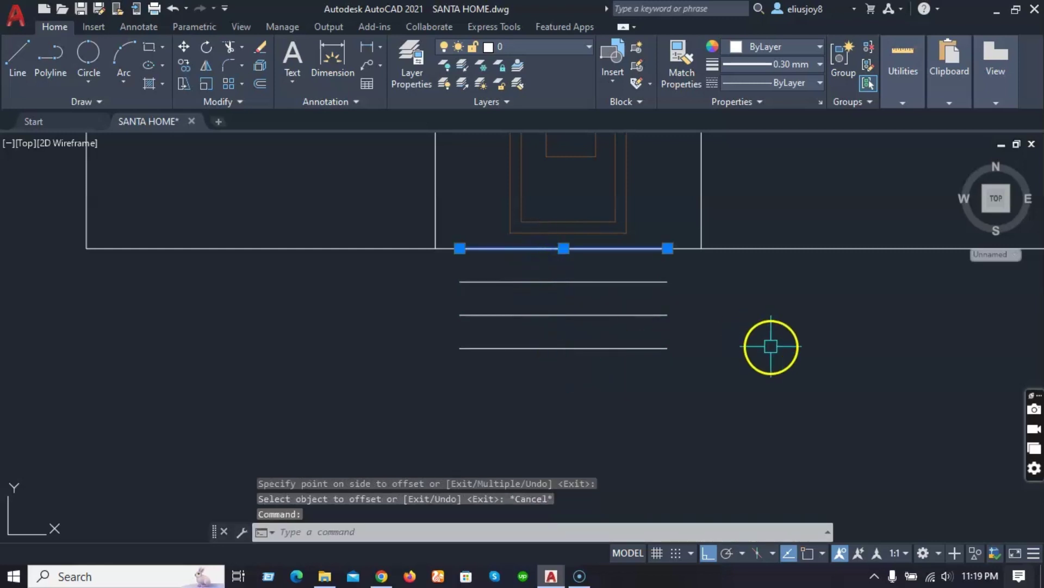
key("Delete")
Turn object snap on and examine the curved sides and treads of the reference entrance steps.
scroll(669, 358, "down", 2)
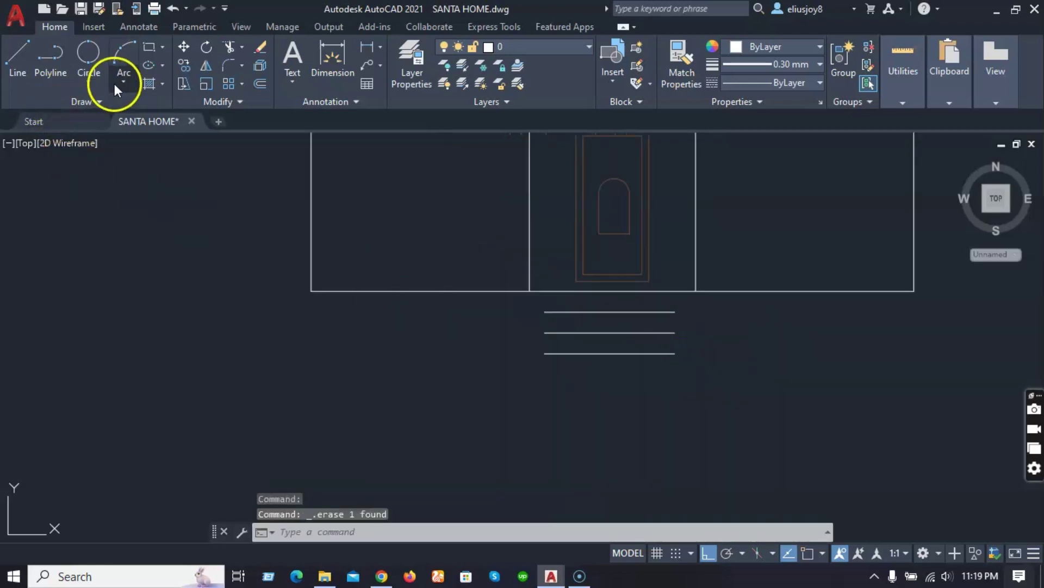
left_click(122, 54)
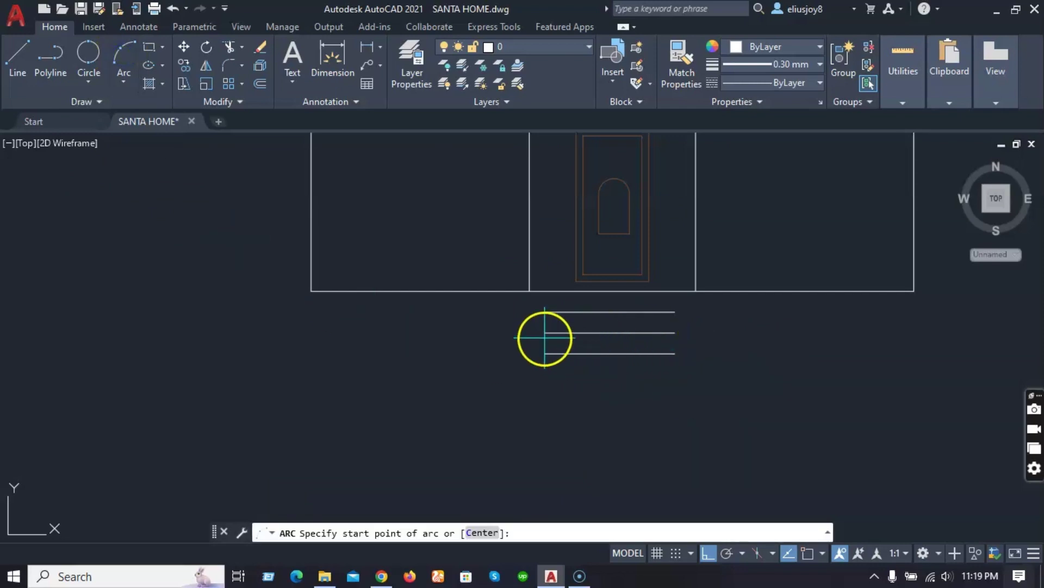
scroll(543, 337, "up", 2)
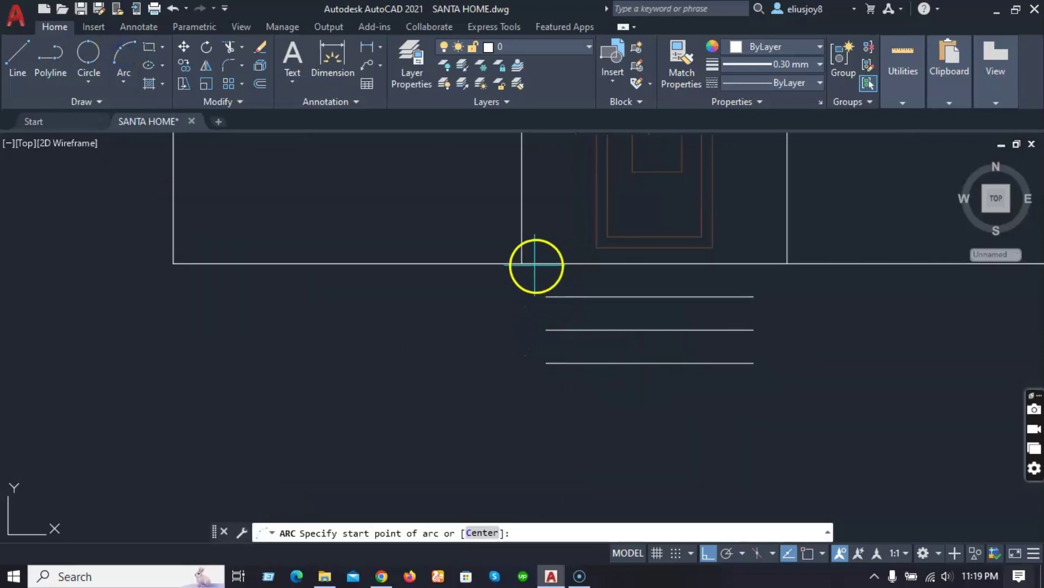
key("F3")
scroll(625, 310, "down", 4)
scroll(380, 317, "up", 5)
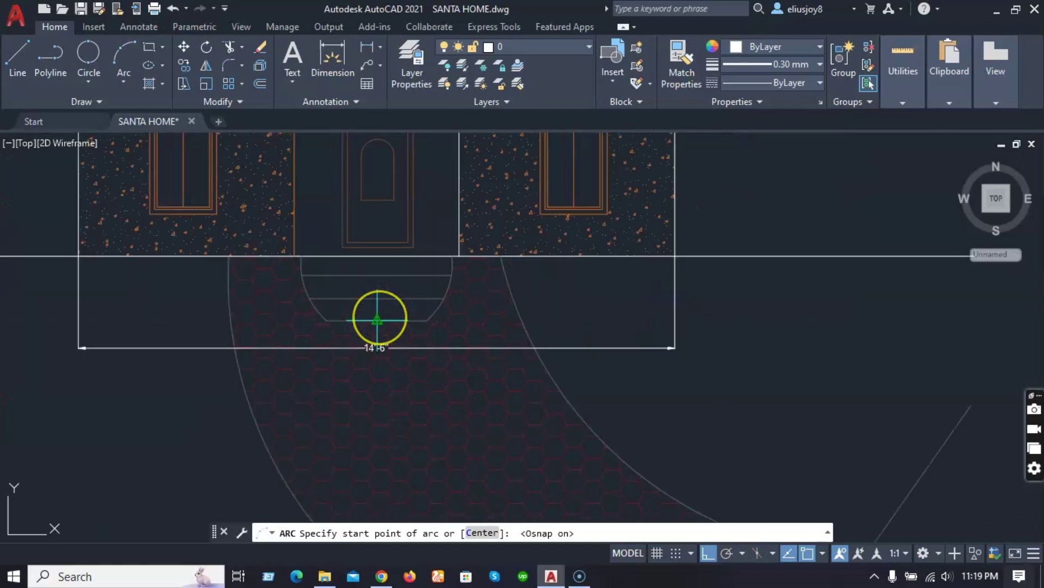
key("Escape")
key("Escape")
key("Escape")
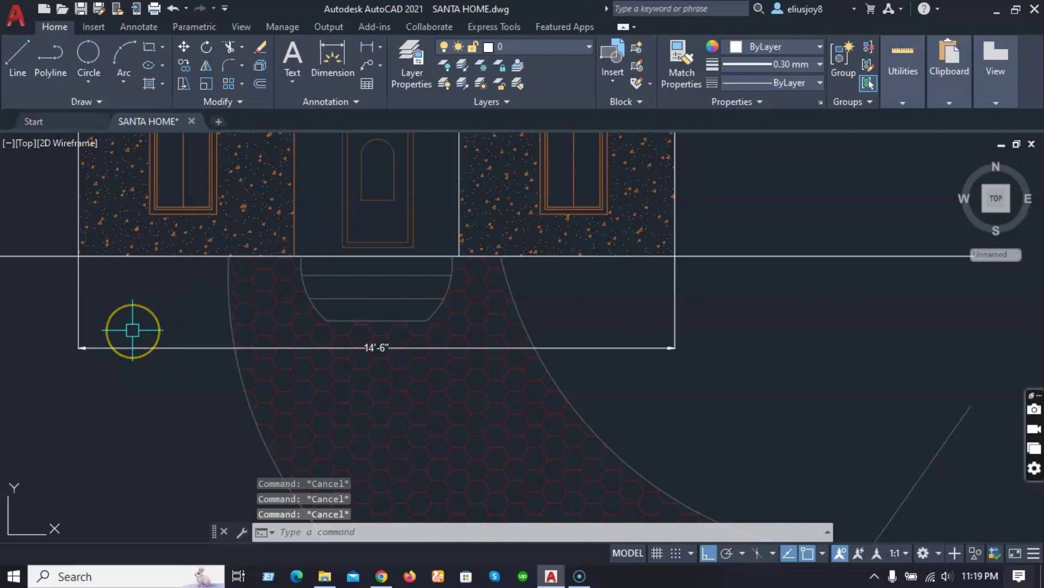
Draw a three-point arc from the base line through the top step line's left end to a point inward on the bottom step line.
scroll(132, 330, "down", 5)
scroll(606, 345, "up", 5)
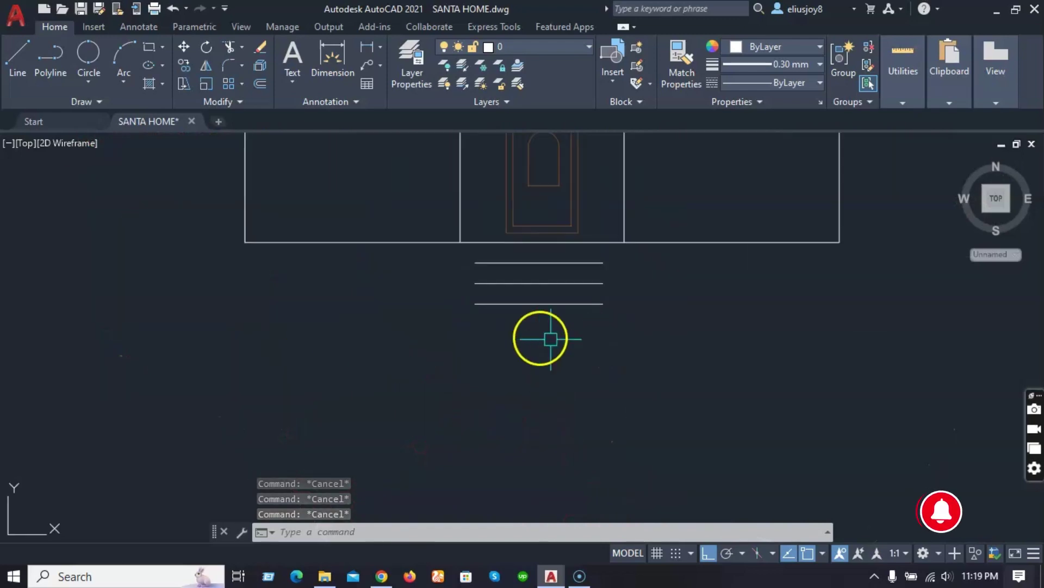
left_click(125, 44)
scroll(451, 240, "up", 4)
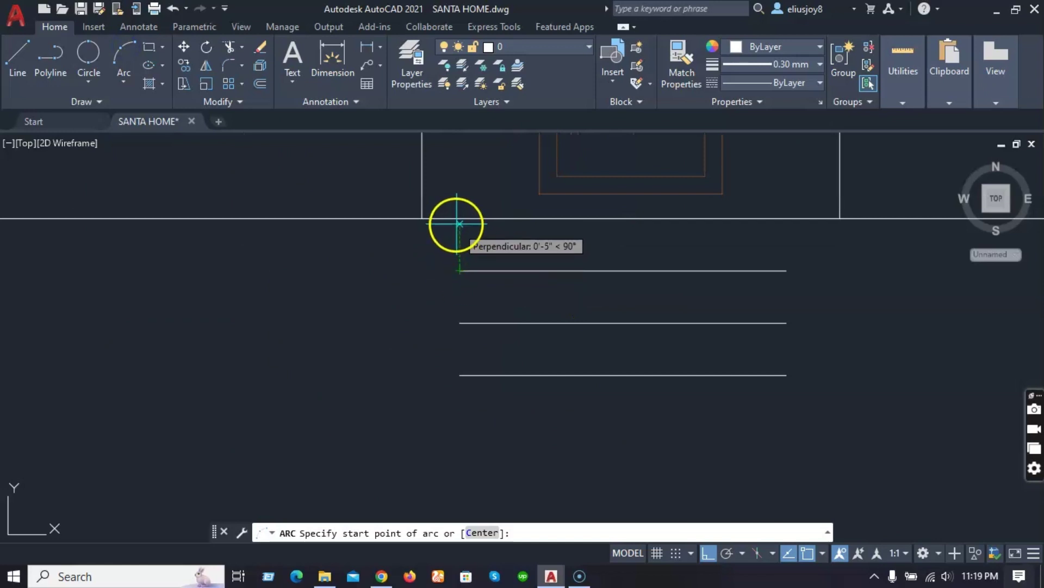
left_click(459, 219)
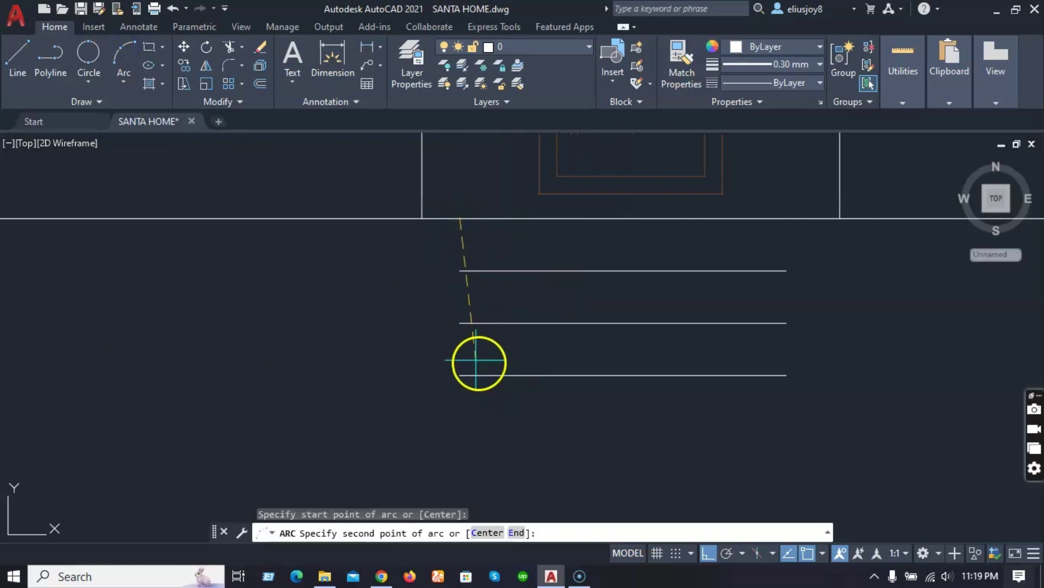
left_click(460, 271)
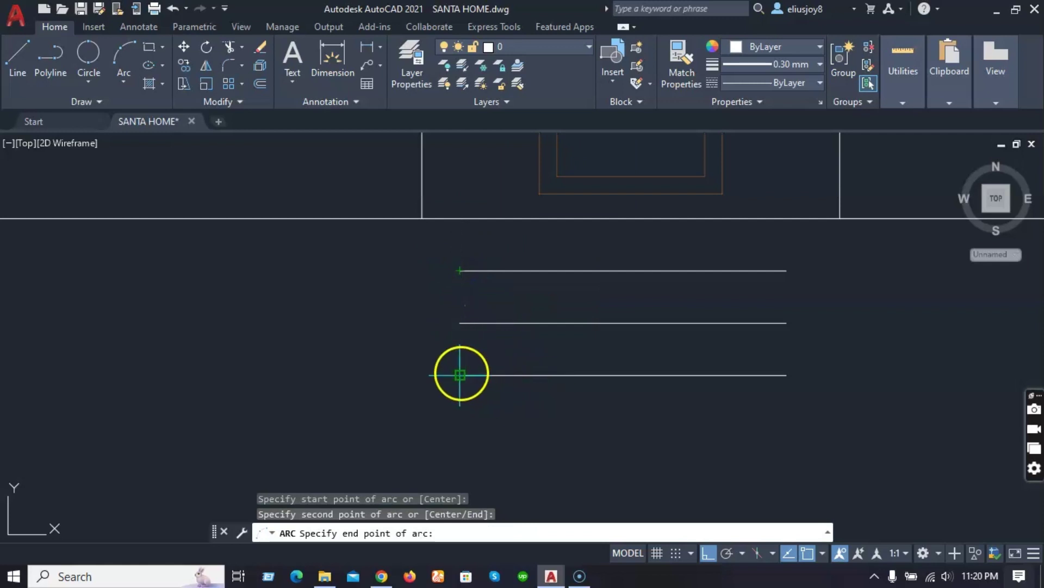
left_click(532, 375)
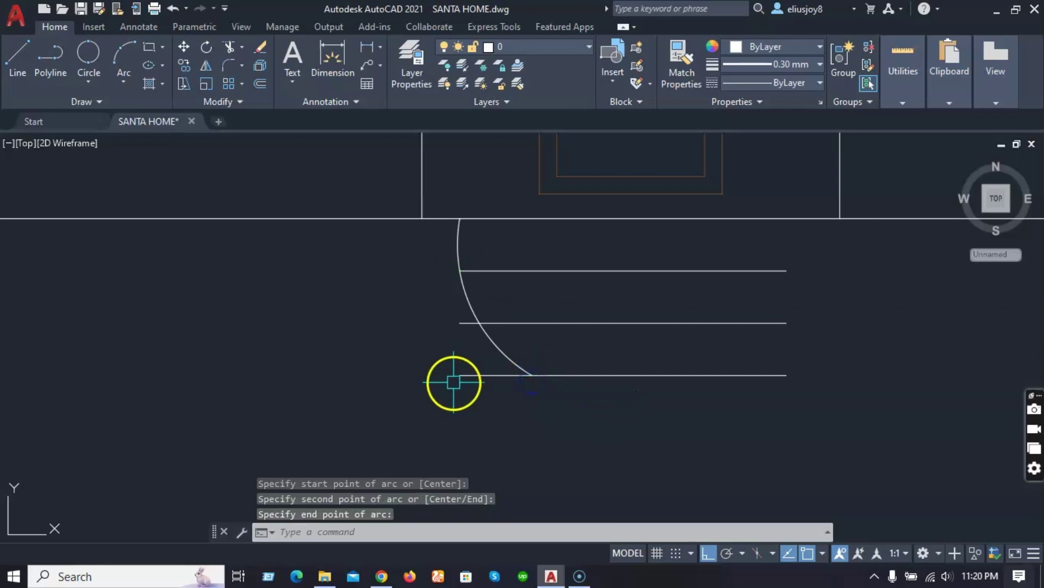
Mirror the arc about a vertical axis left of the steps, keeping the source arc.
left_click(485, 338)
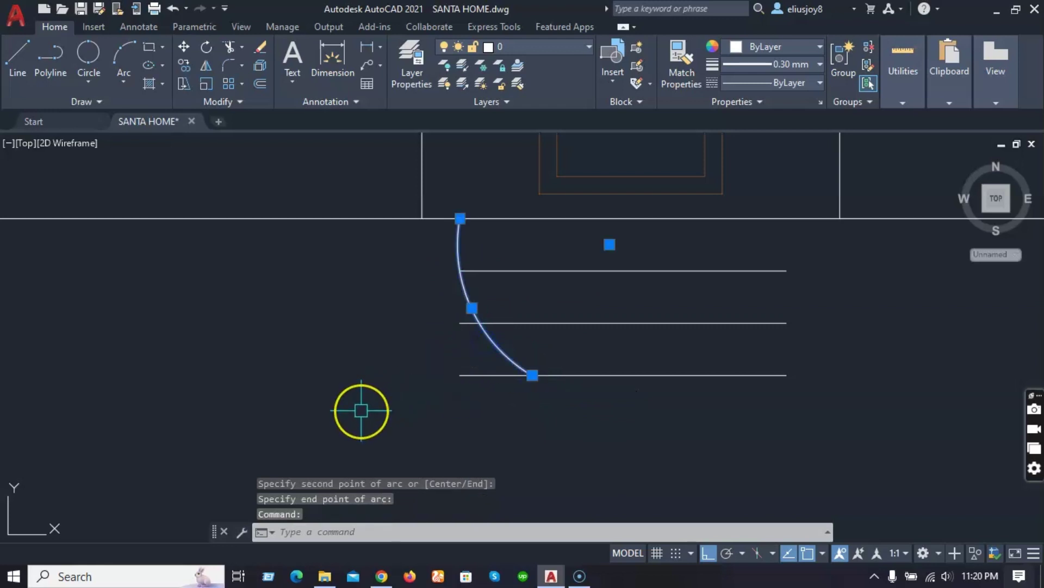
type("MI")
key("Return")
left_click(344, 300)
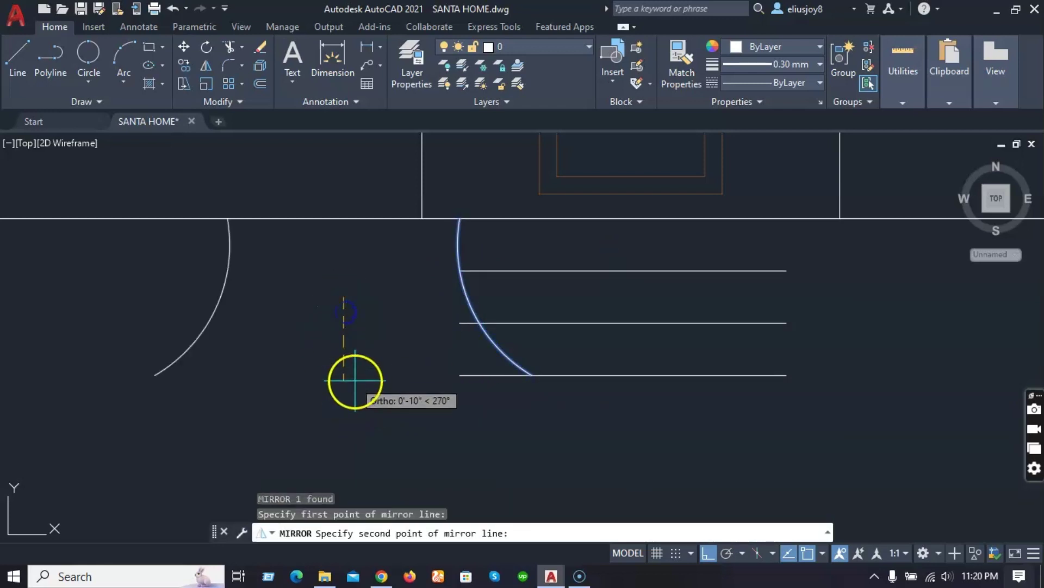
left_click(355, 381)
right_click(356, 382)
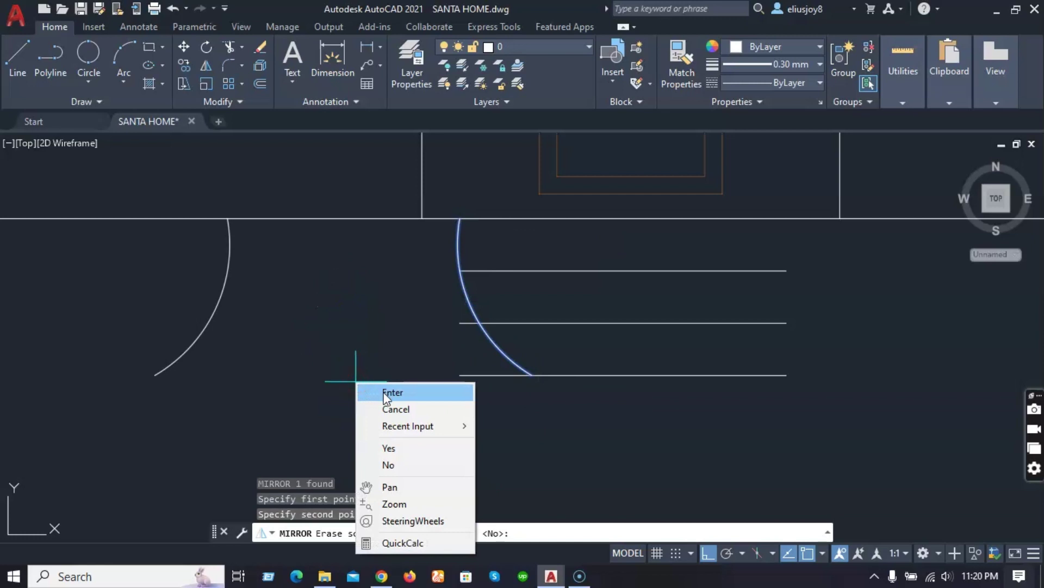
left_click(385, 394)
Move the mirrored arc by its upper endpoint to the base line, directly above the right end of the top step line.
left_click(229, 249)
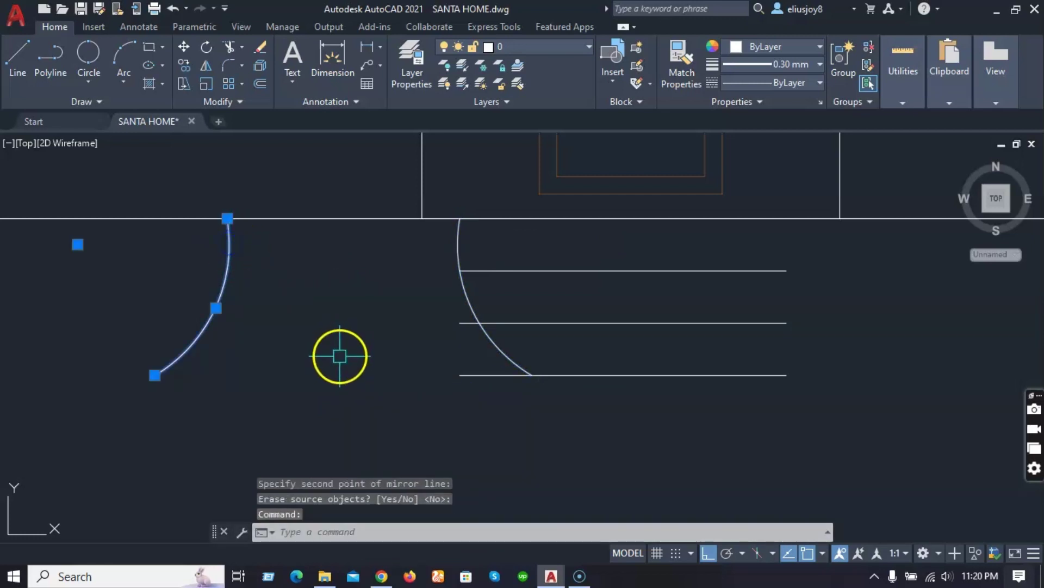
type("M")
key("Return")
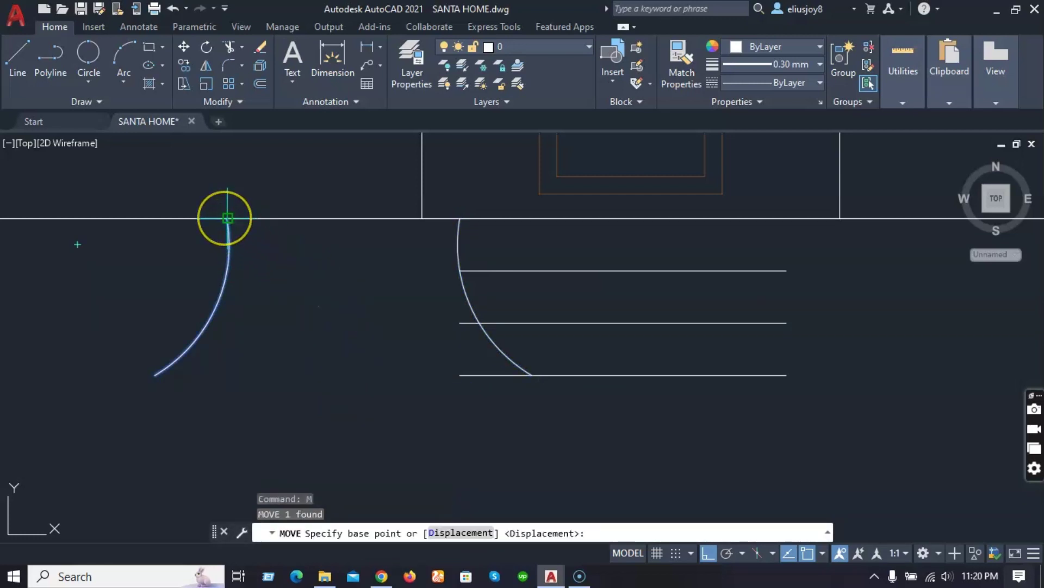
left_click(228, 218)
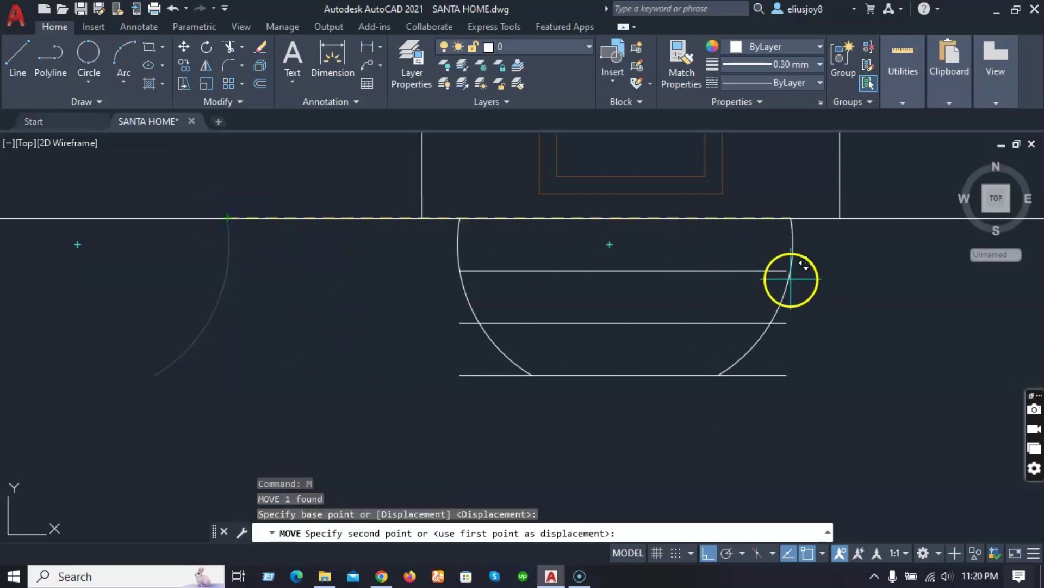
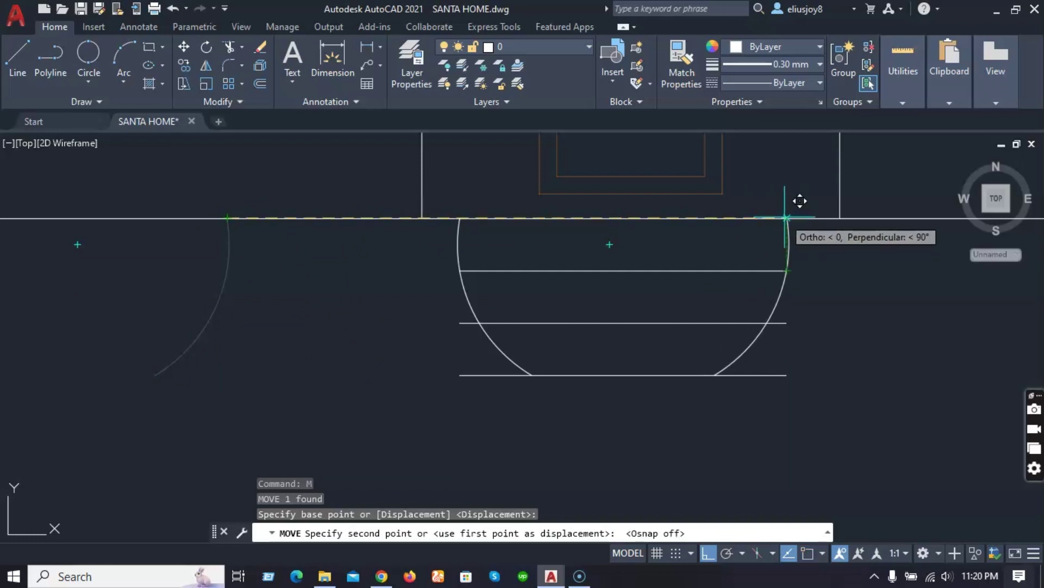
left_click(787, 218)
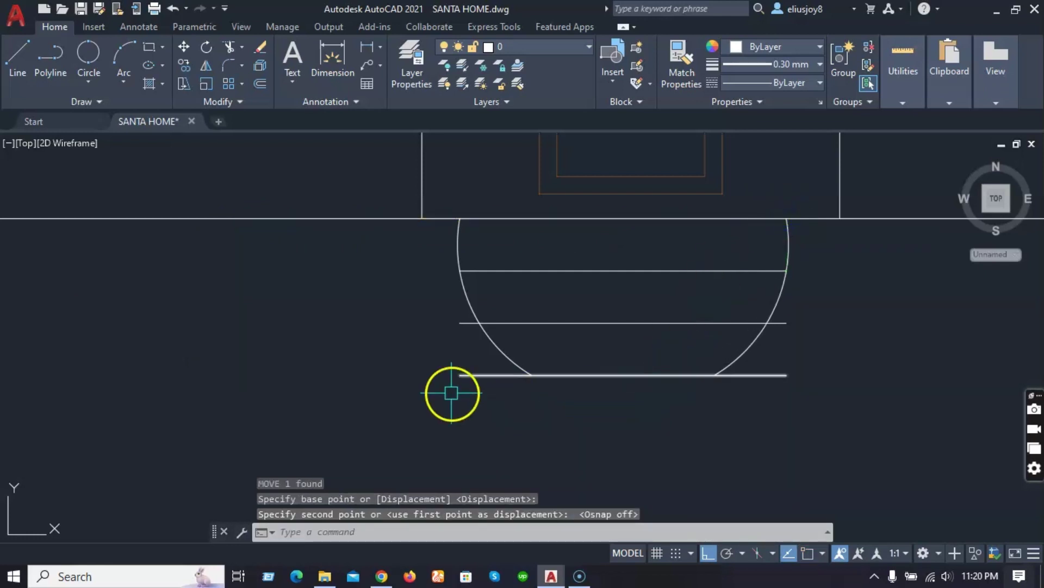
Trim the overhanging ends of the middle and bottom step lines outside both arcs.
type("tr")
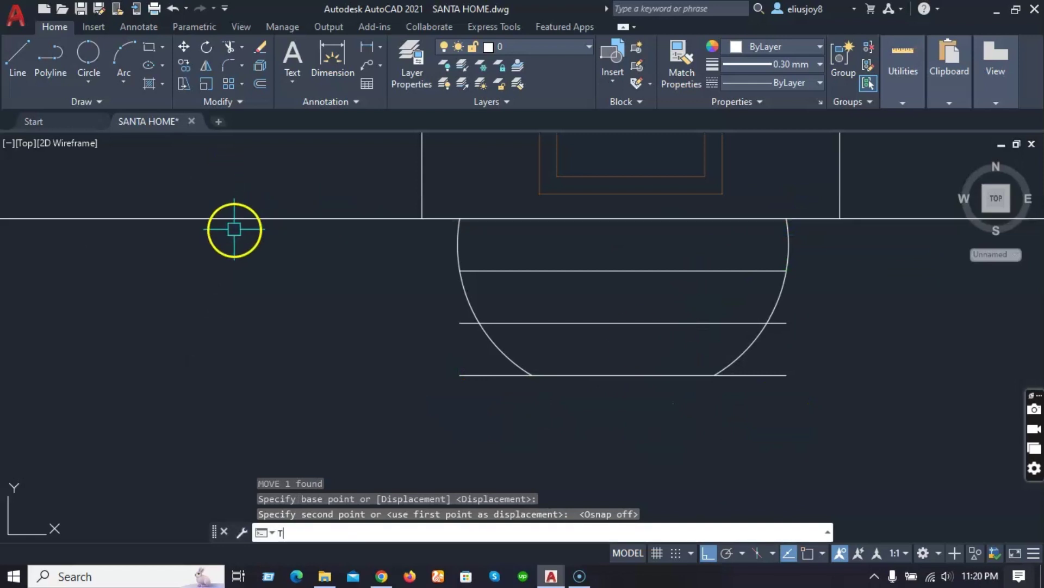
key("Return")
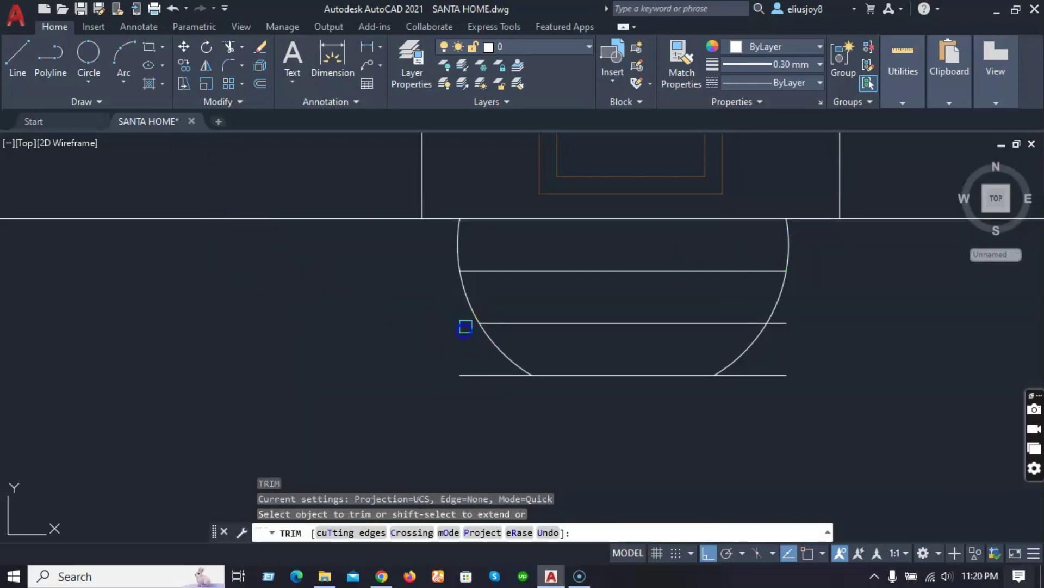
left_click(466, 377)
left_click(787, 319)
key("Escape")
key("Escape")
key("Escape")
Move the three step lines and both arcs horizontally about 1 inch to the right beneath the new door.
left_click(819, 404)
left_click(380, 257)
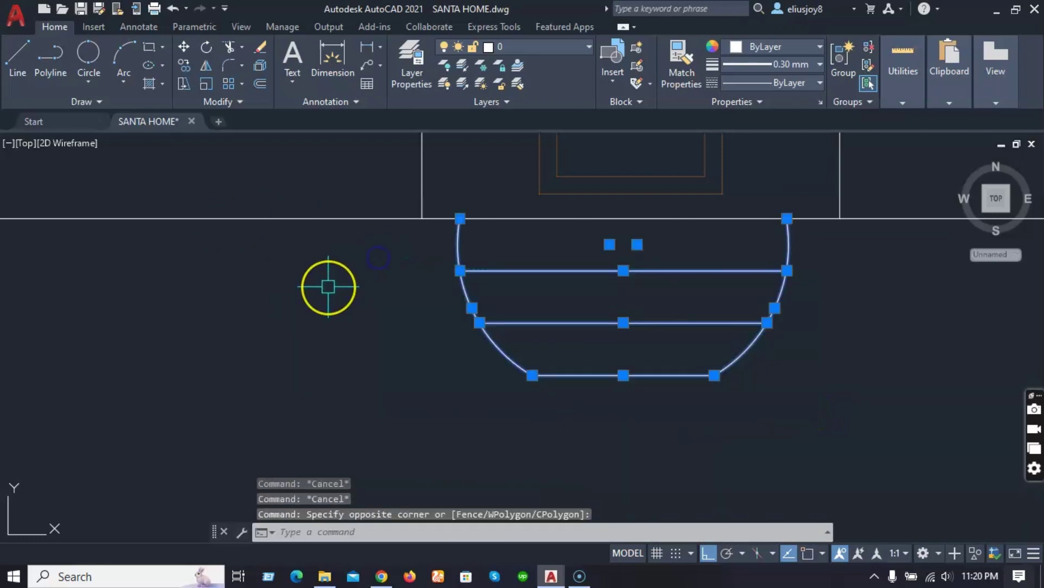
type("M")
key("Return")
left_click(340, 302)
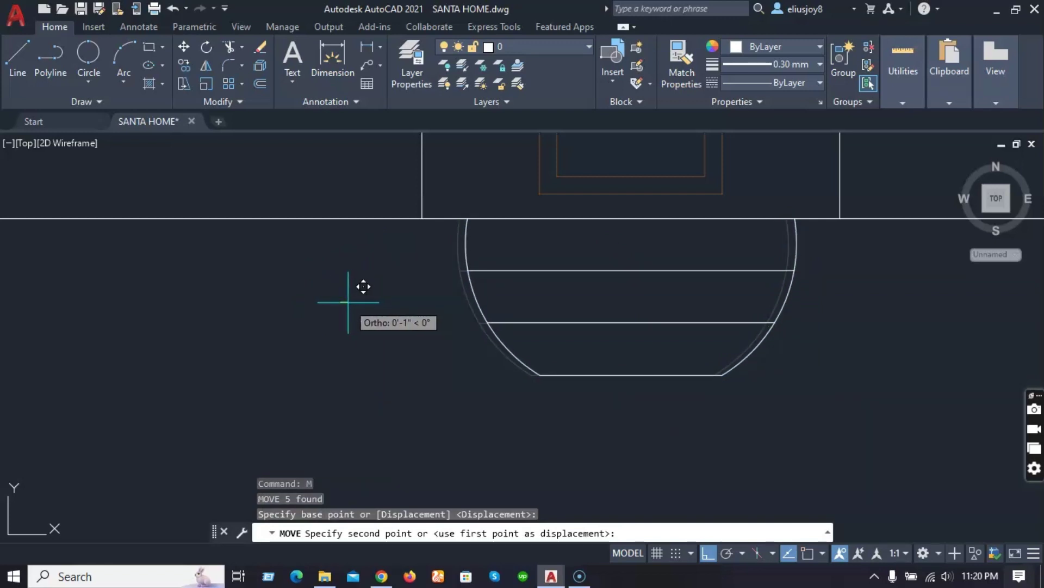
left_click(348, 302)
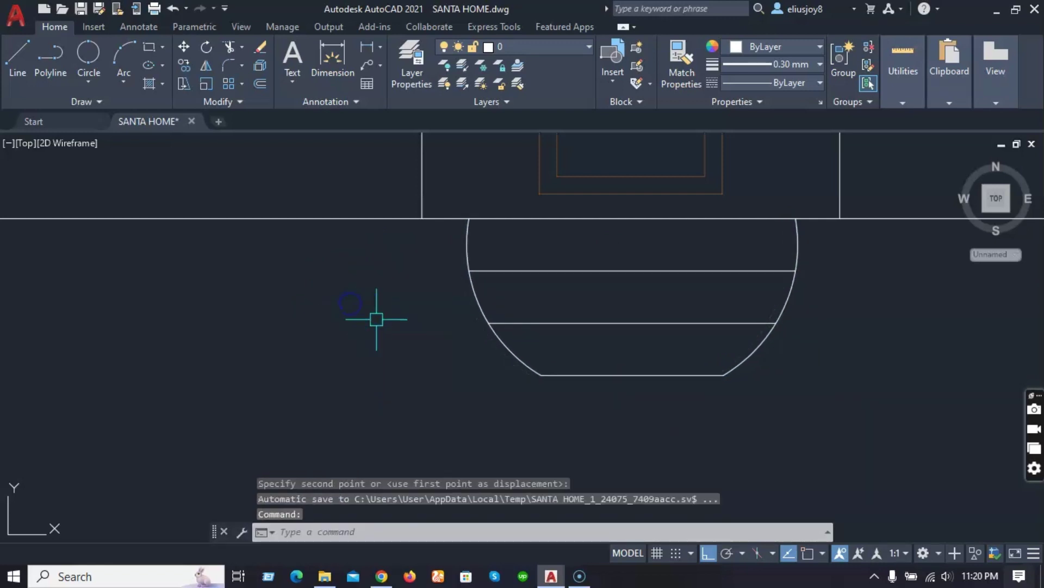
Match the properties of a step line in the reference elevation onto all the new entrance steps.
scroll(613, 261, "down", 5)
left_click(682, 61)
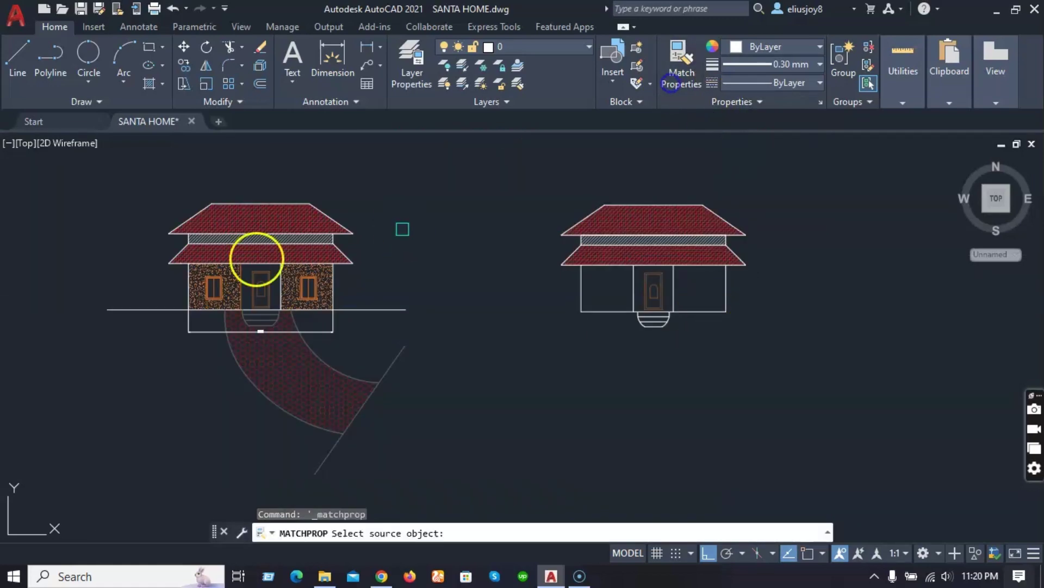
scroll(238, 326, "up", 6)
left_click(331, 293)
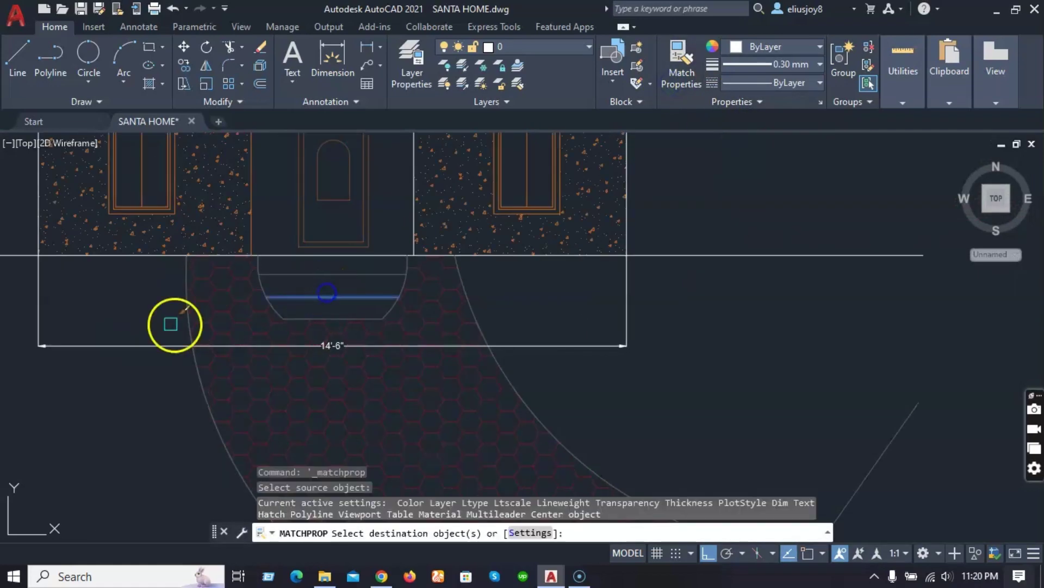
scroll(215, 310, "down", 4)
scroll(615, 340, "up", 4)
left_click_drag(615, 340, 471, 299)
scroll(583, 362, "down", 2)
key("Escape")
key("Escape")
key("Escape")
key("Escape")
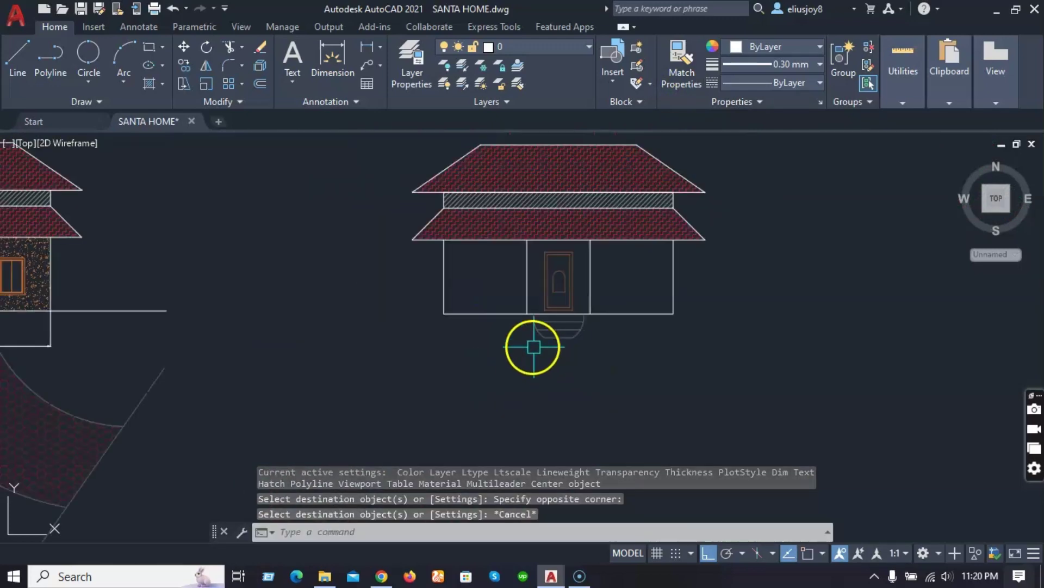
Turn on object snap and measure the outer width of the reference elevation's left window with a linear dimension.
scroll(491, 322, "down", 2)
scroll(70, 291, "up", 2)
scroll(147, 245, "up", 3)
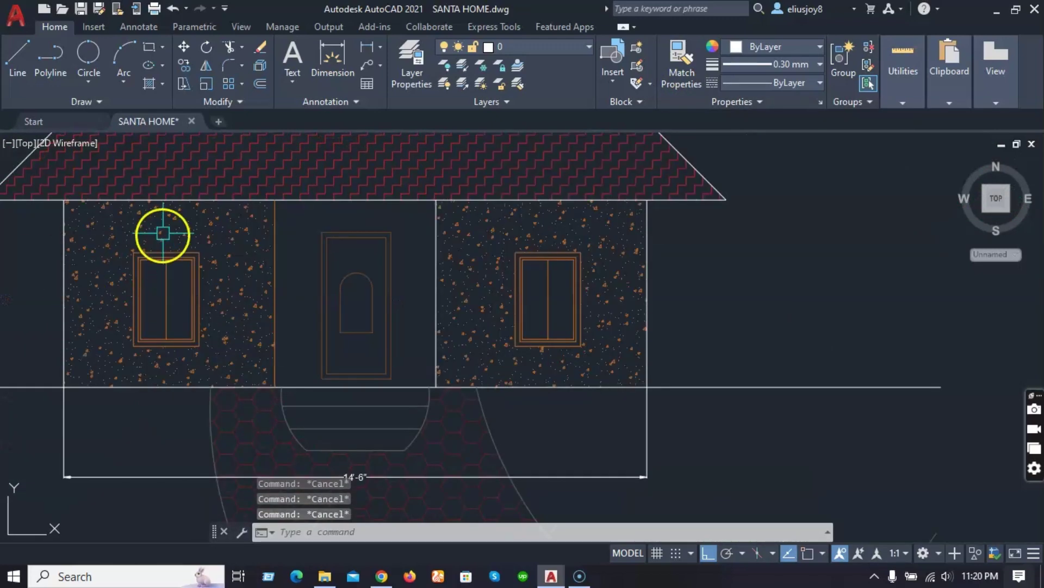
scroll(171, 263, "up", 2)
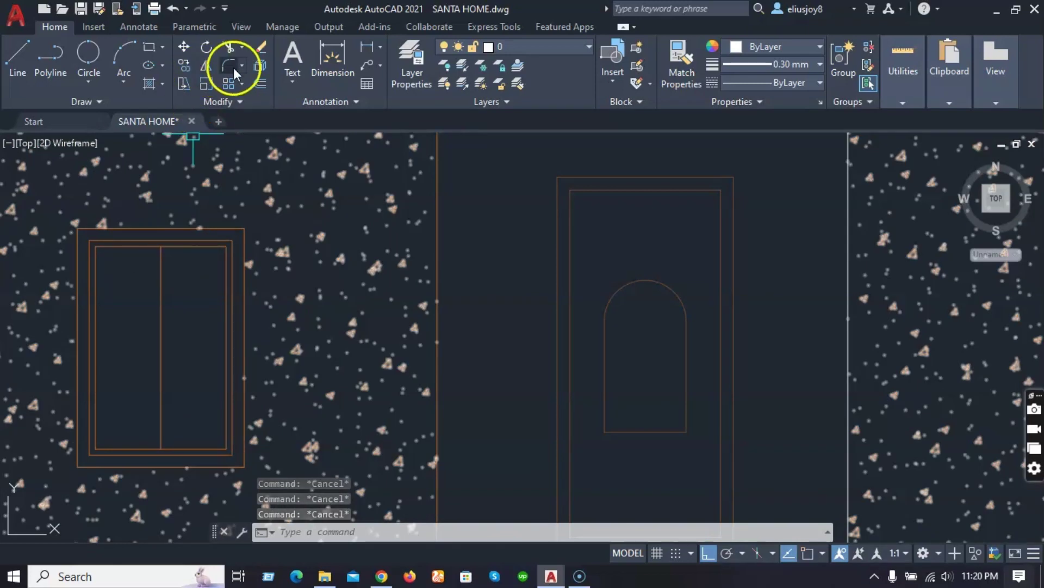
left_click(380, 44)
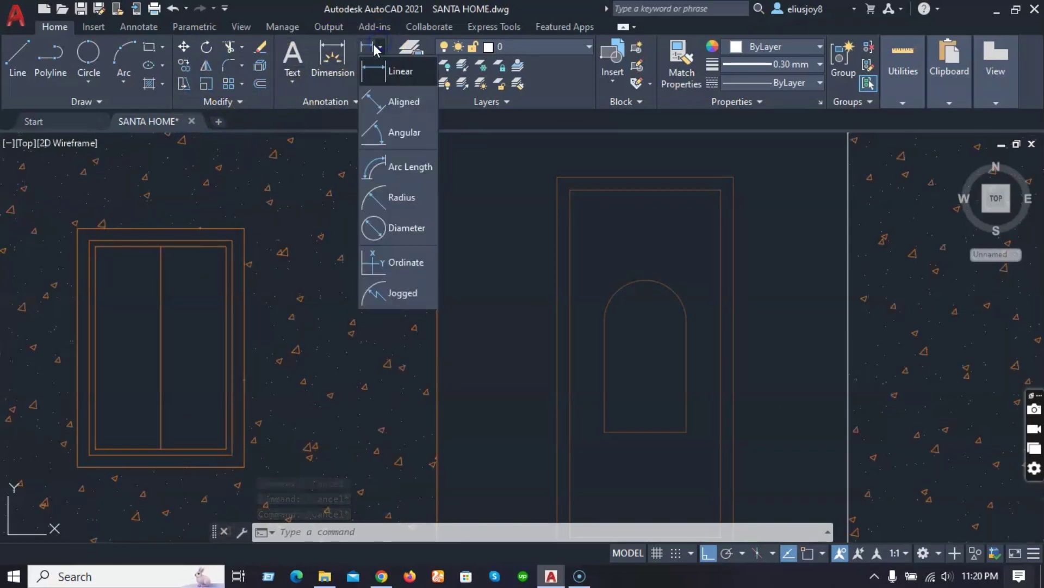
left_click(373, 44)
scroll(77, 245, "up", 2)
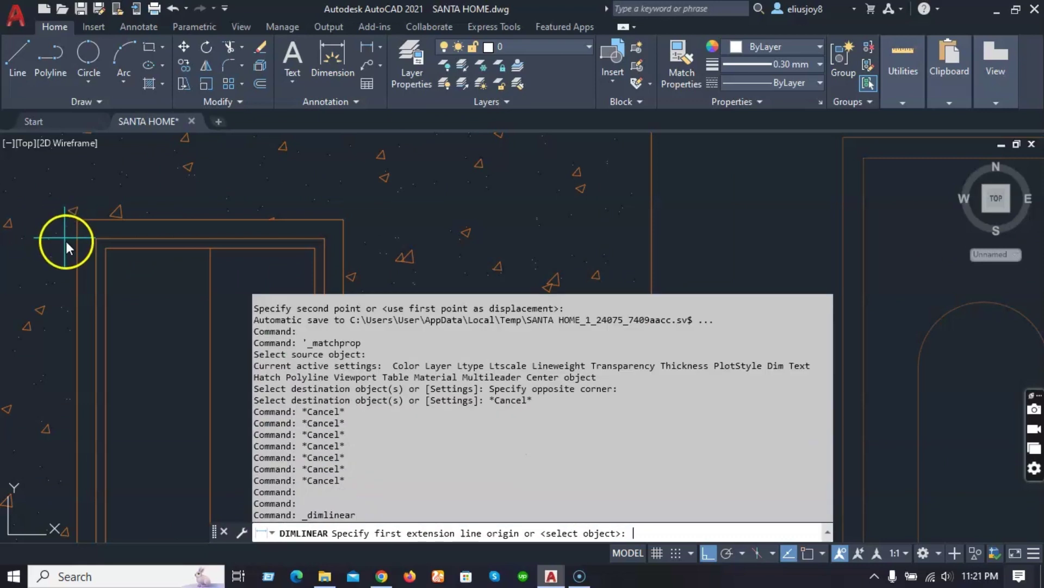
key("F3")
left_click(77, 222)
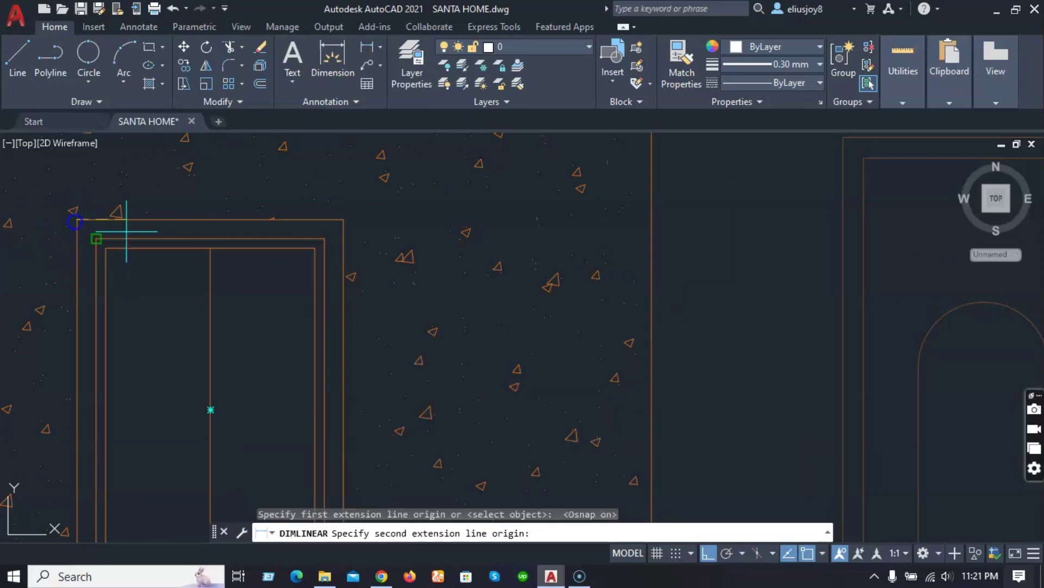
left_click(343, 220)
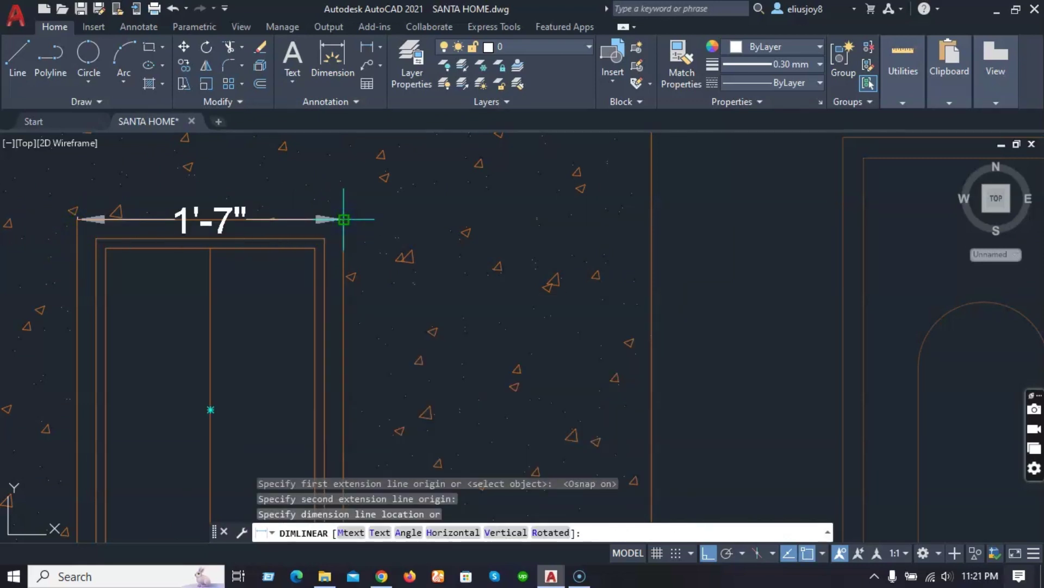
key("Escape")
key("Escape")
key("Escape")
key("Escape")
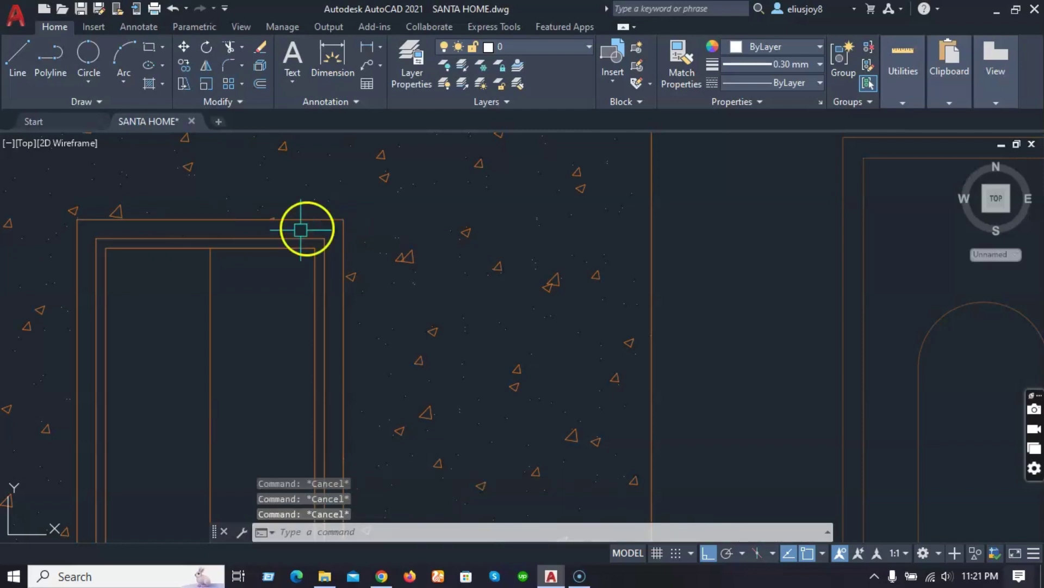
scroll(158, 256, "down", 3)
scroll(166, 241, "down", 6)
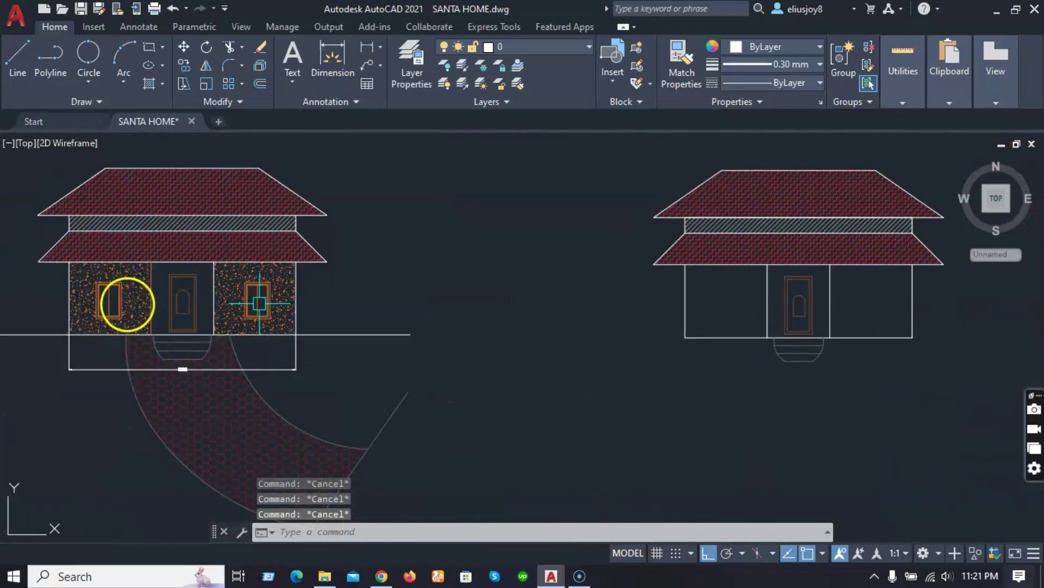
key("l")
key("Return")
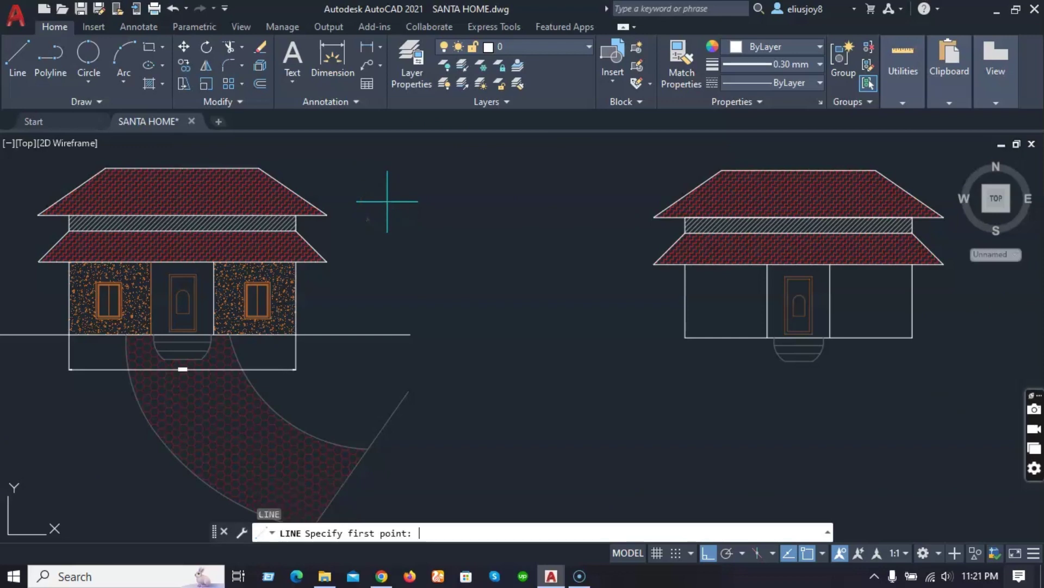
scroll(399, 229, "up", 2)
left_click(403, 237)
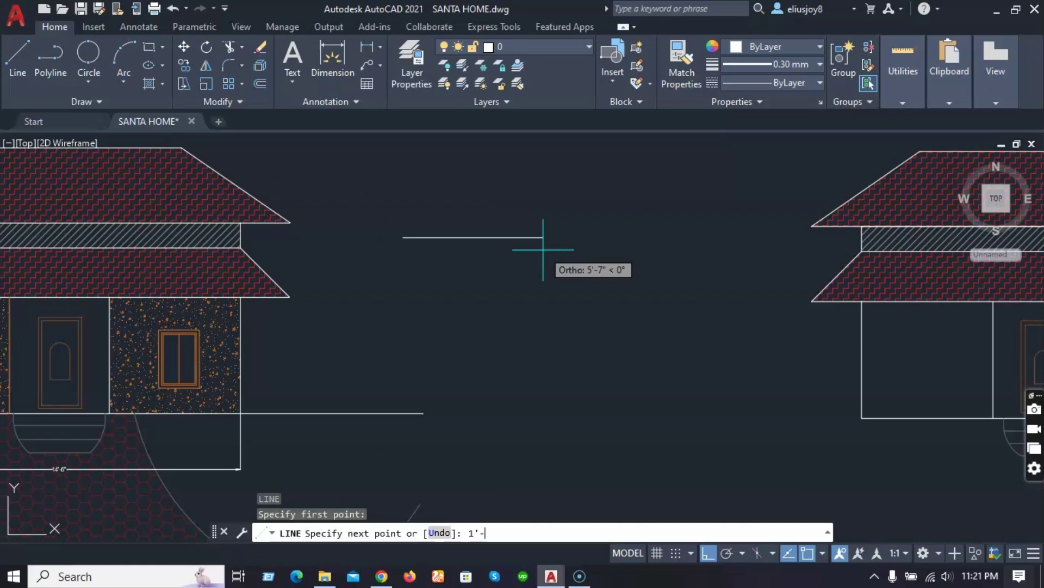
key("Escape")
key("Escape")
key("Escape")
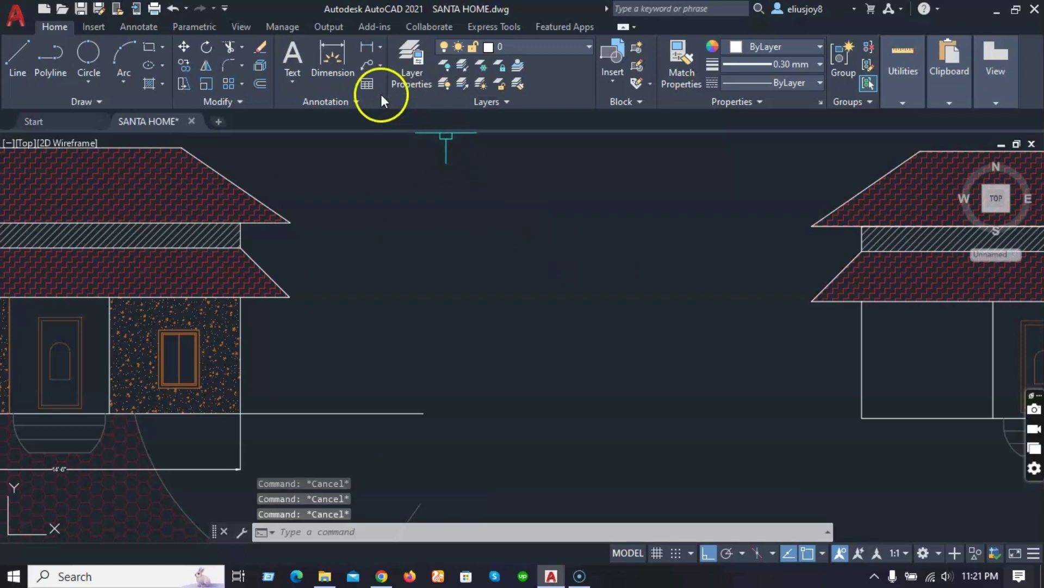
Measure the outer height of the reference elevation's right window with a linear dimension.
left_click(363, 54)
scroll(175, 350, "up", 5)
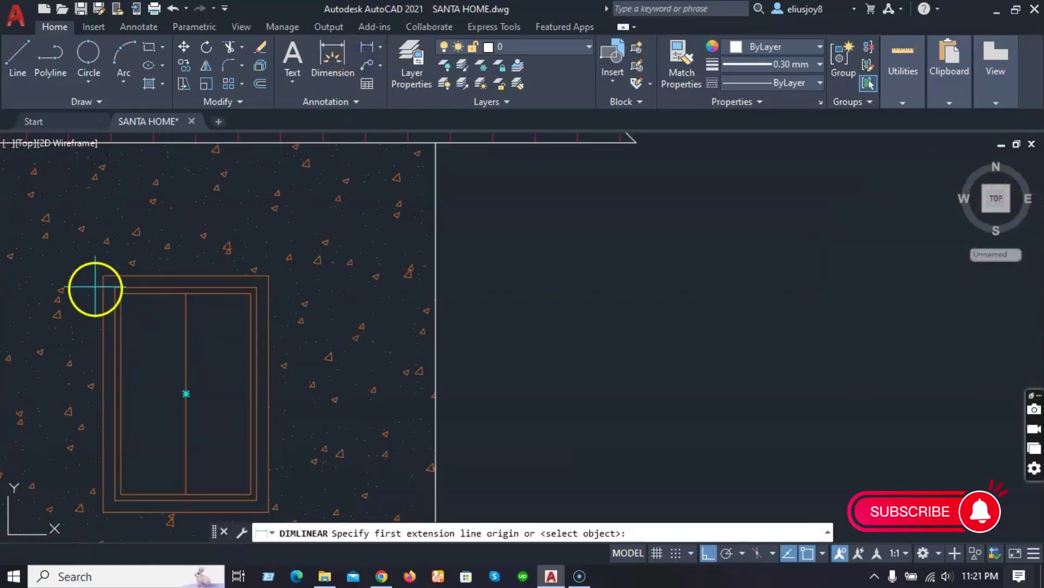
left_click(103, 276)
left_click(103, 511)
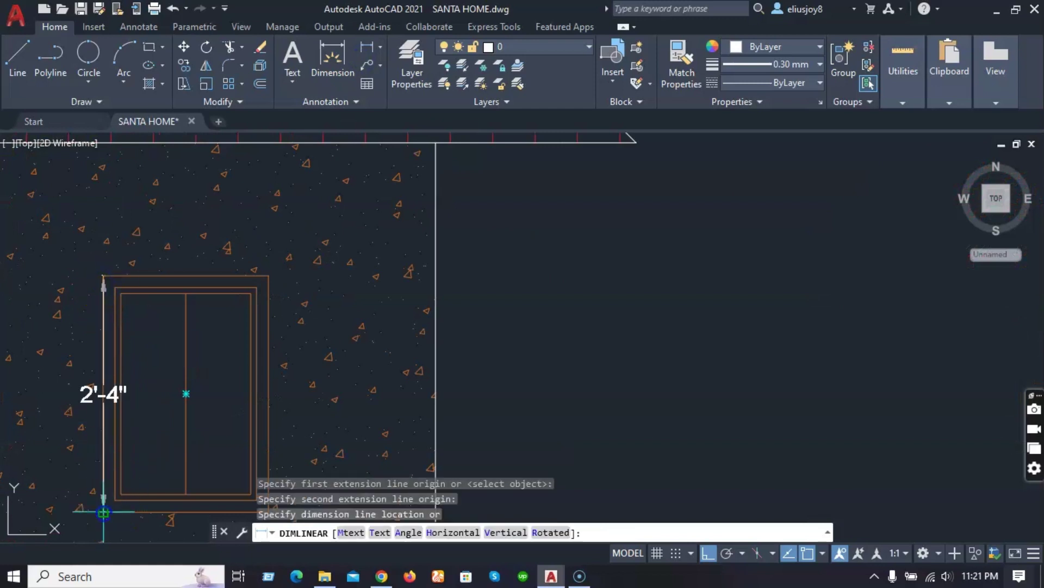
key("Escape")
key("Escape")
key("Escape")
Draw a closed rectangle of lines 1'-7" wide and 2'-4" high in the empty space between the two elevations.
scroll(47, 391, "down", 5)
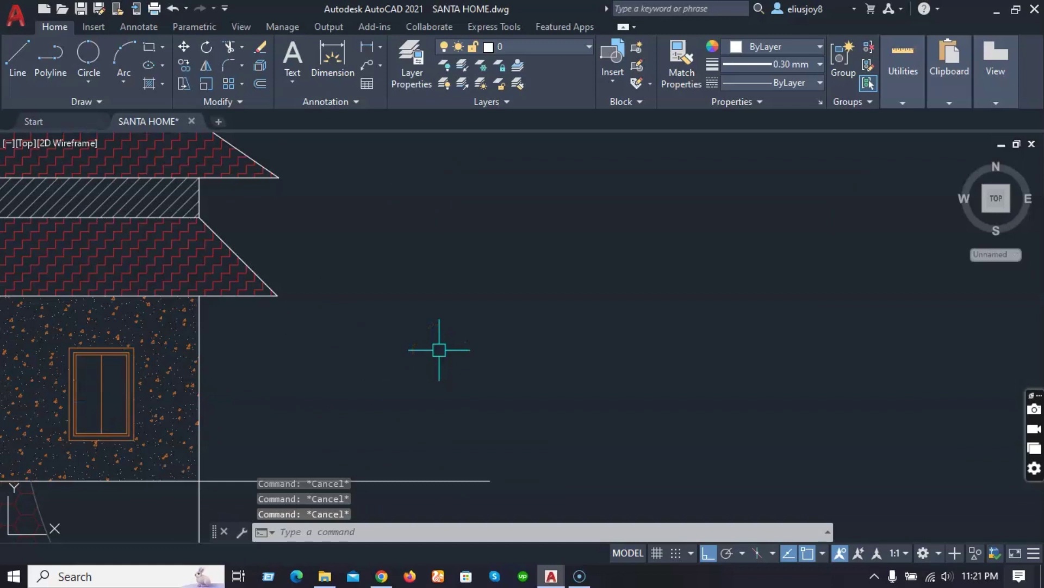
type("l")
key("Return")
left_click(430, 266)
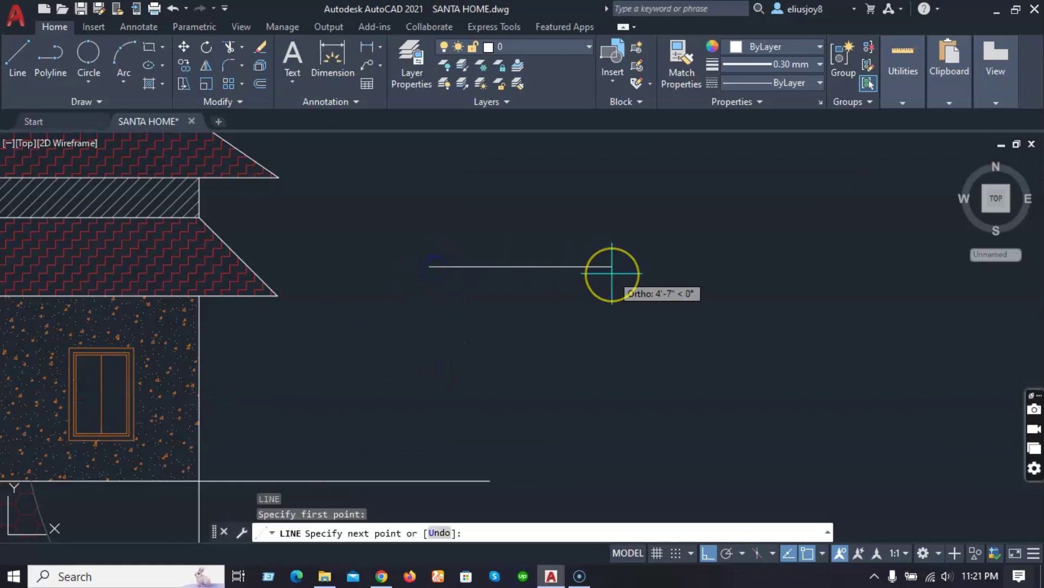
key("Return")
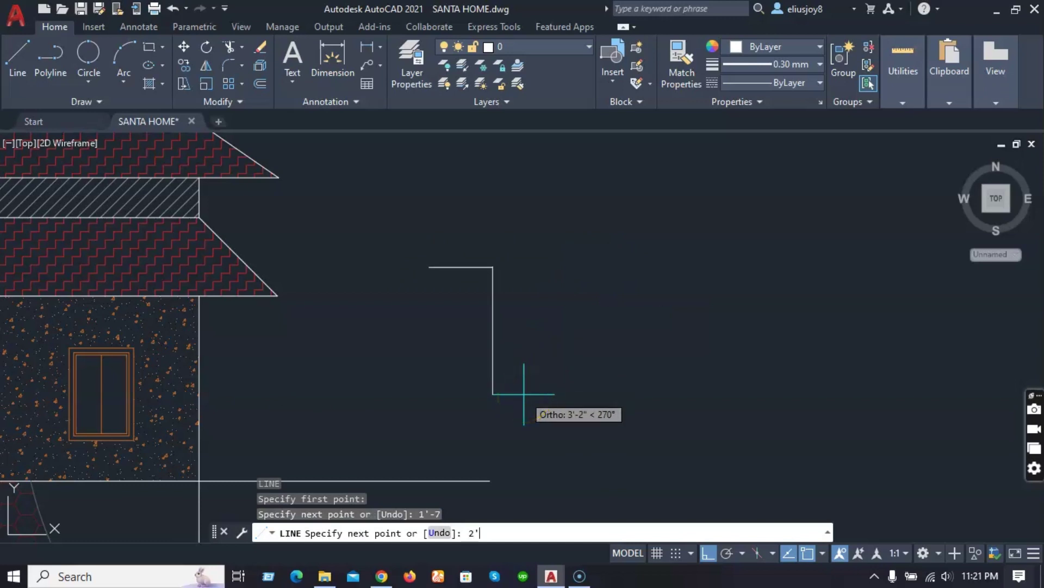
key("Return")
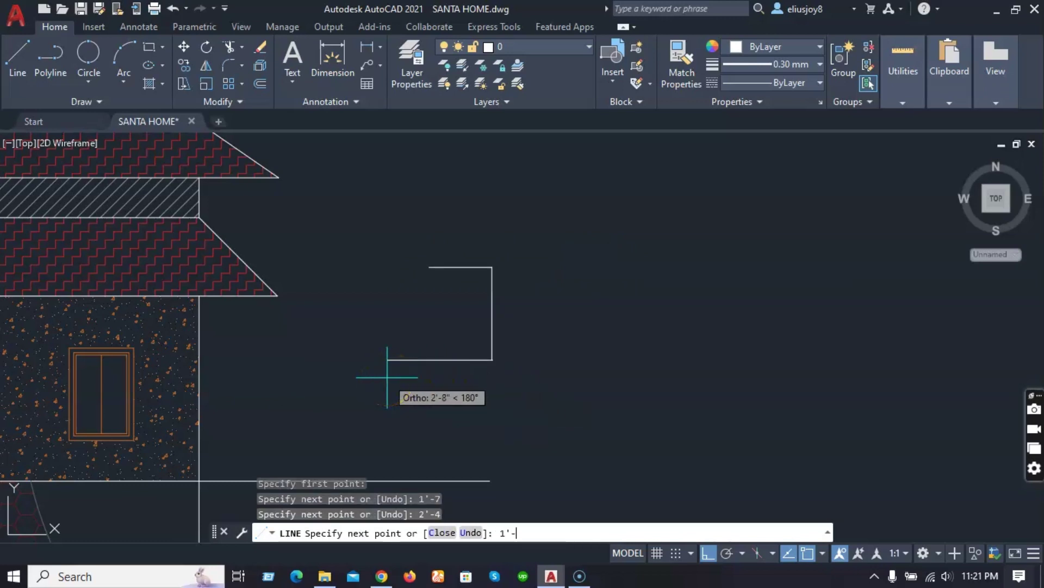
key("Return")
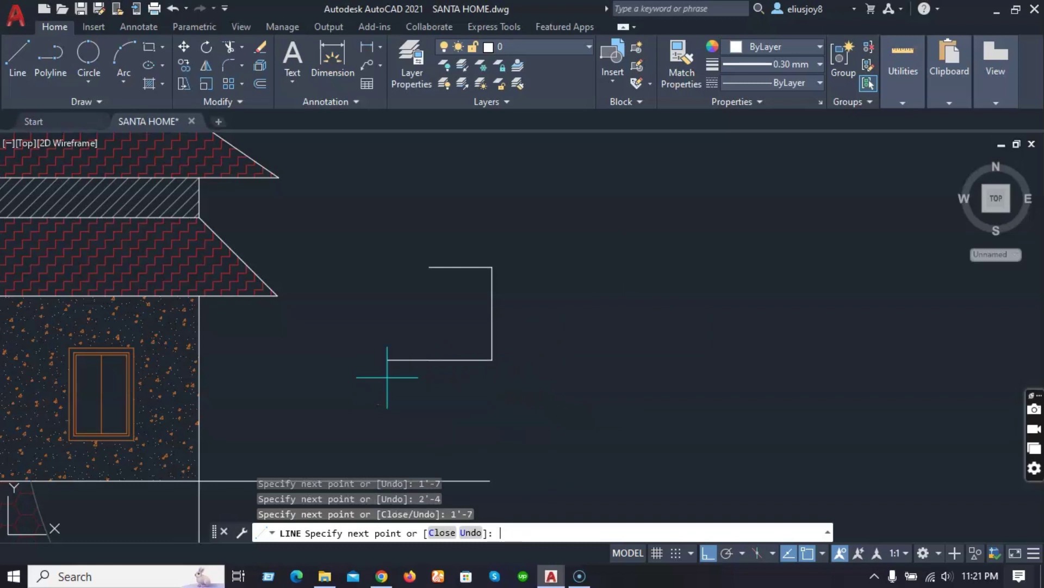
left_click(429, 267)
key("Return")
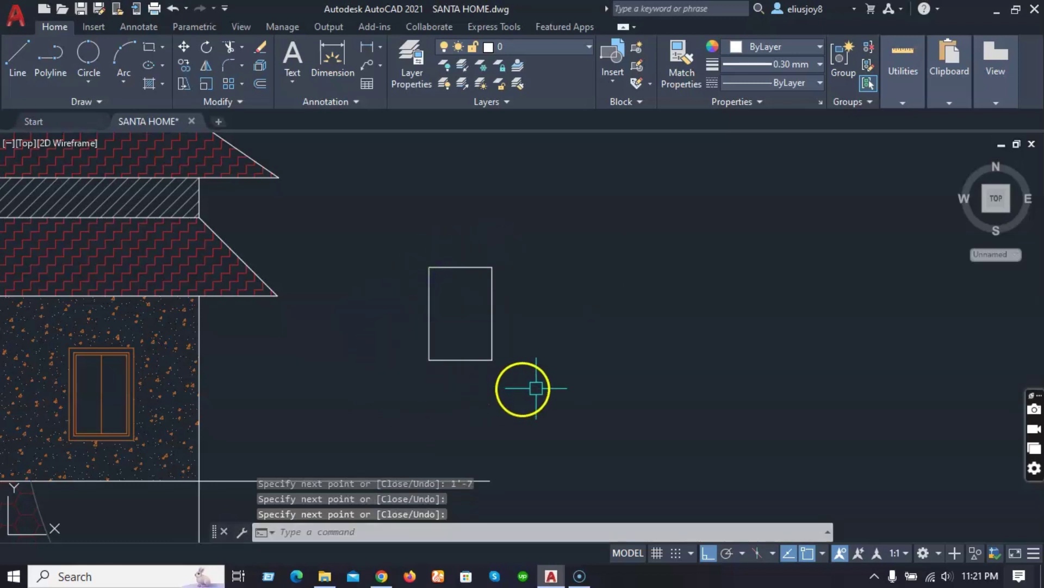
Join the four lines of the new window rectangle into one polyline.
left_click(536, 388)
left_click(372, 294)
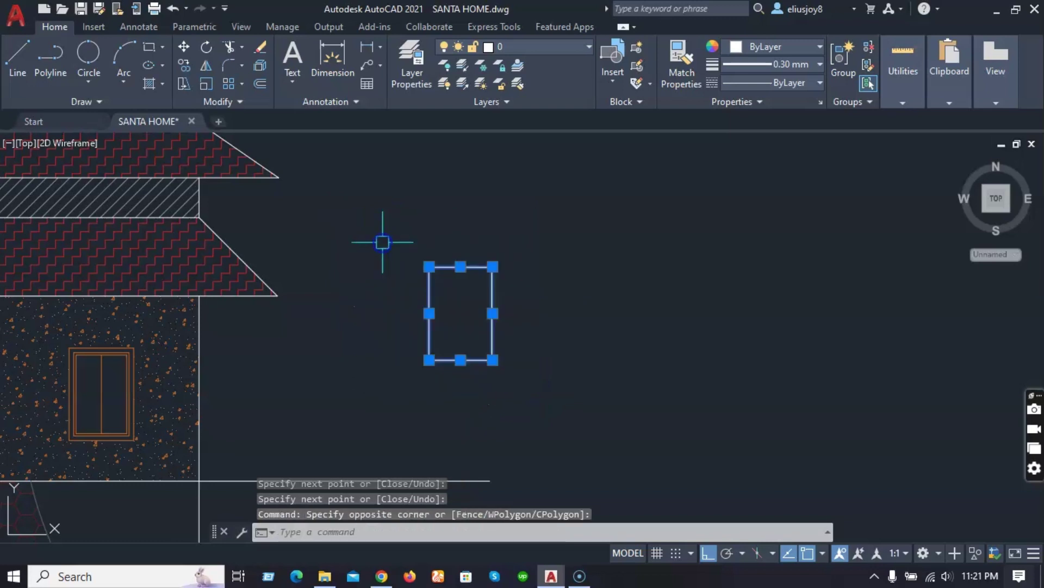
type("j")
key("Return")
left_click(472, 281)
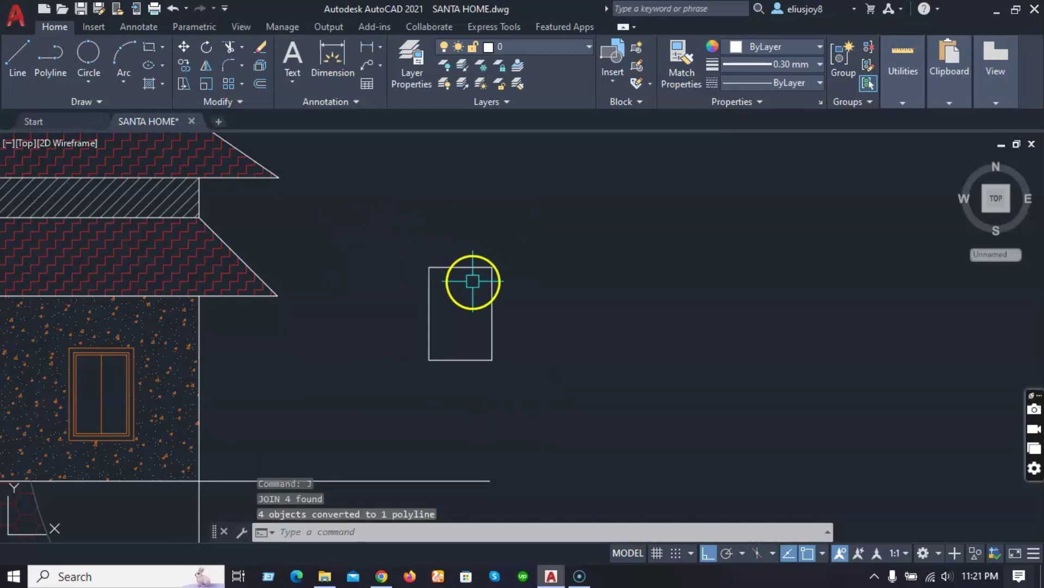
Offset the window outline inward by 2 inches to form the frame.
type("pff")
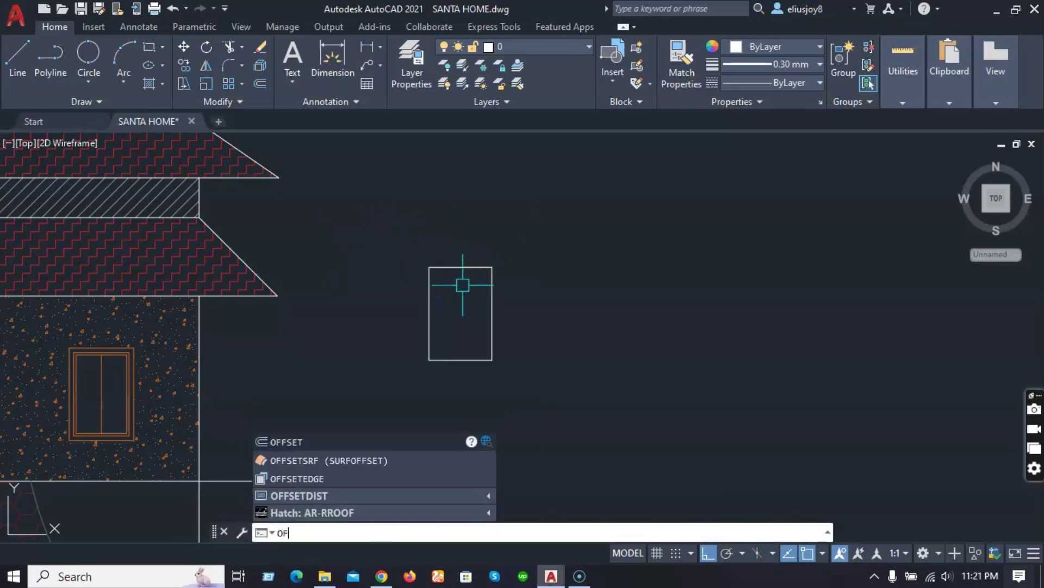
key("Return")
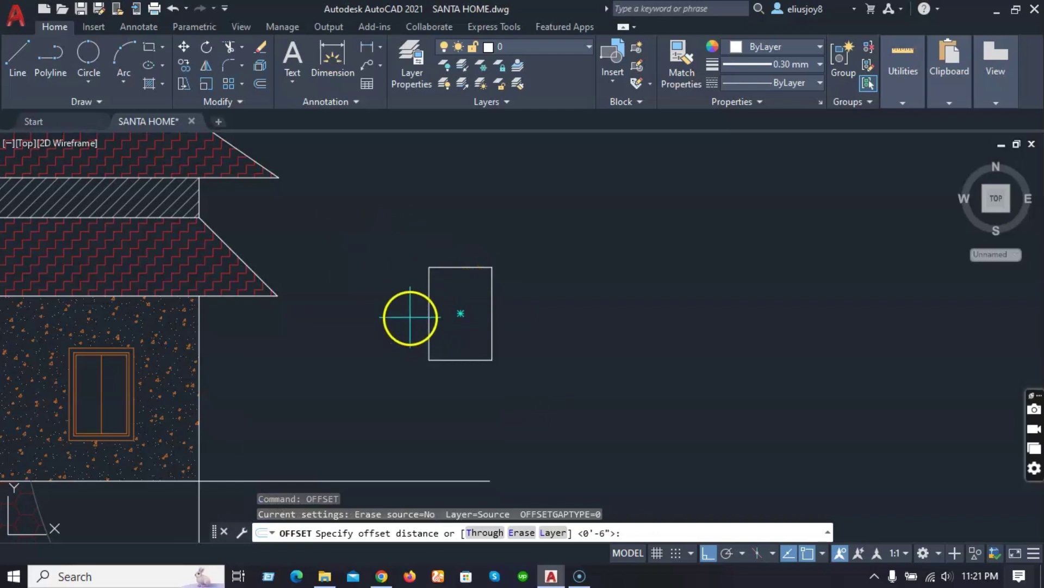
key("Return")
left_click(464, 271)
left_click(469, 295)
scroll(449, 299, "up", 2)
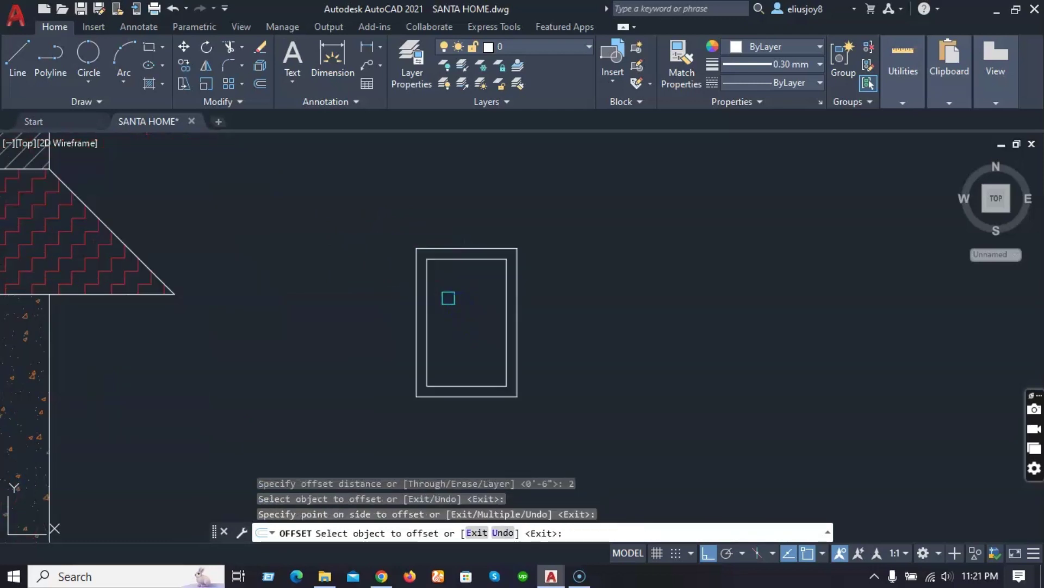
Offset the inner window rectangle inward by another 1 inch.
key("Return")
key("Return")
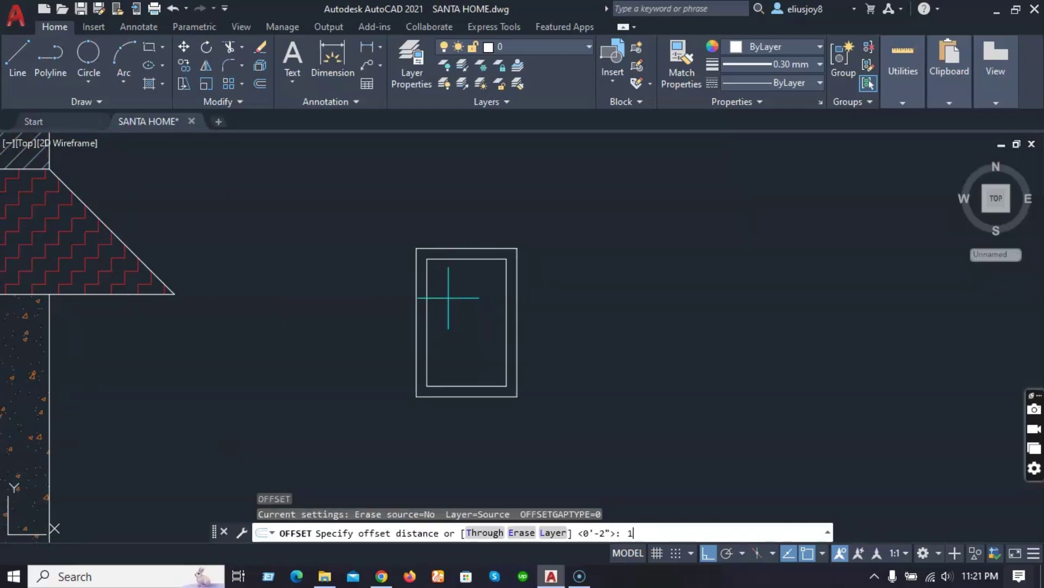
type("1")
key("Return")
left_click(443, 261)
left_click(458, 324)
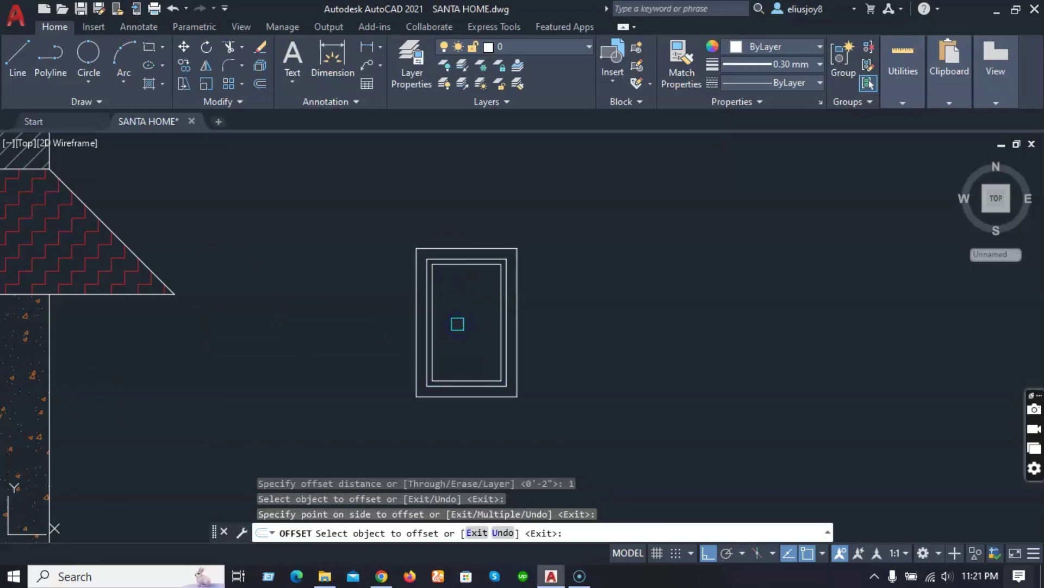
key("Escape")
key("Escape")
key("Escape")
key("Escape")
Draw a vertical line down the middle of the new window's innermost rectangle, between the midpoints of its top and bottom edges.
scroll(610, 324, "down", 4)
scroll(84, 409, "up", 4)
scroll(315, 420, "down", 4)
scroll(66, 362, "up", 5)
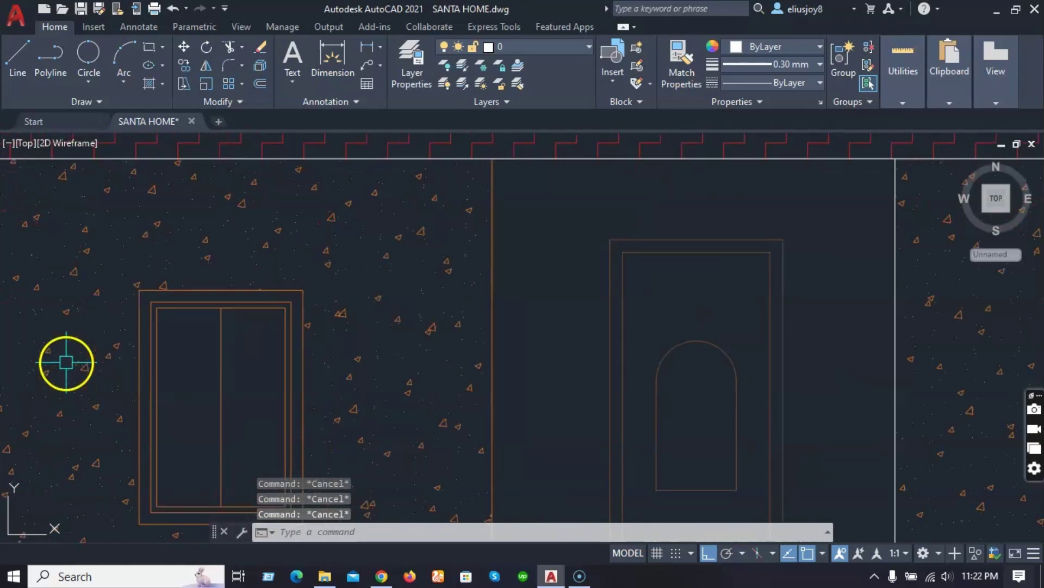
scroll(66, 362, "down", 4)
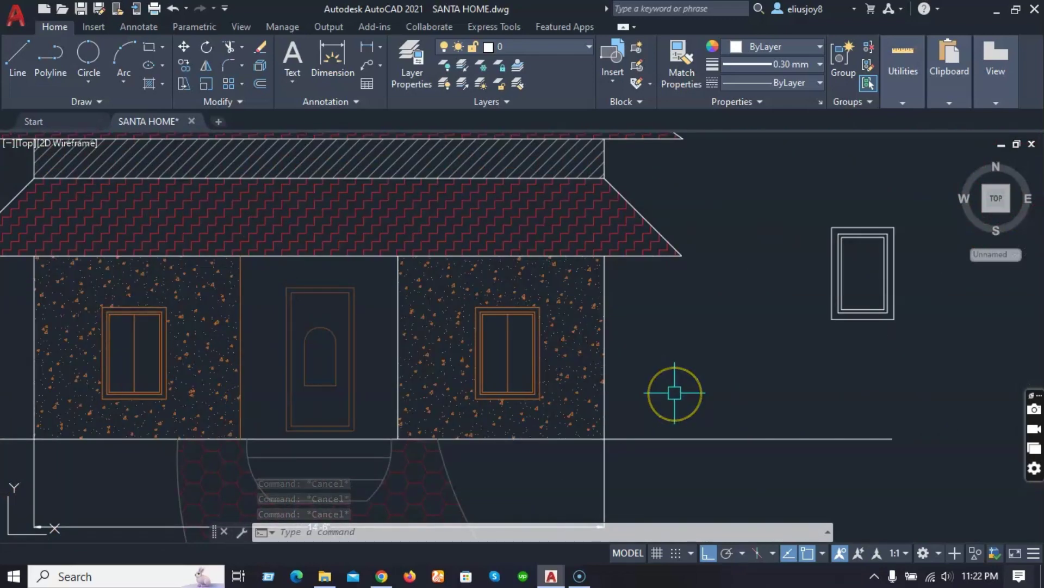
type("l")
key("Return")
scroll(335, 385, "down", 2)
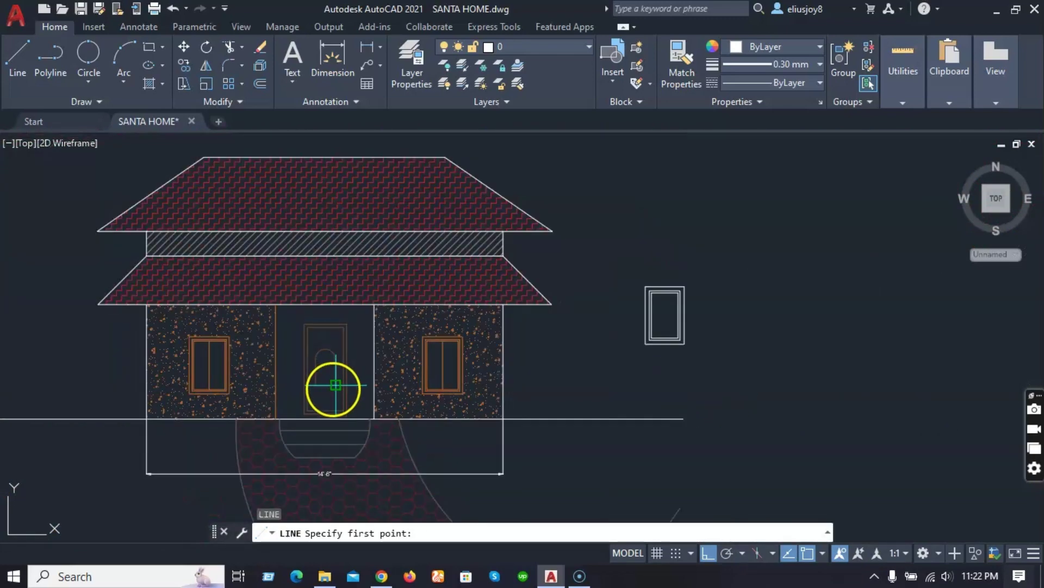
scroll(689, 332, "up", 3)
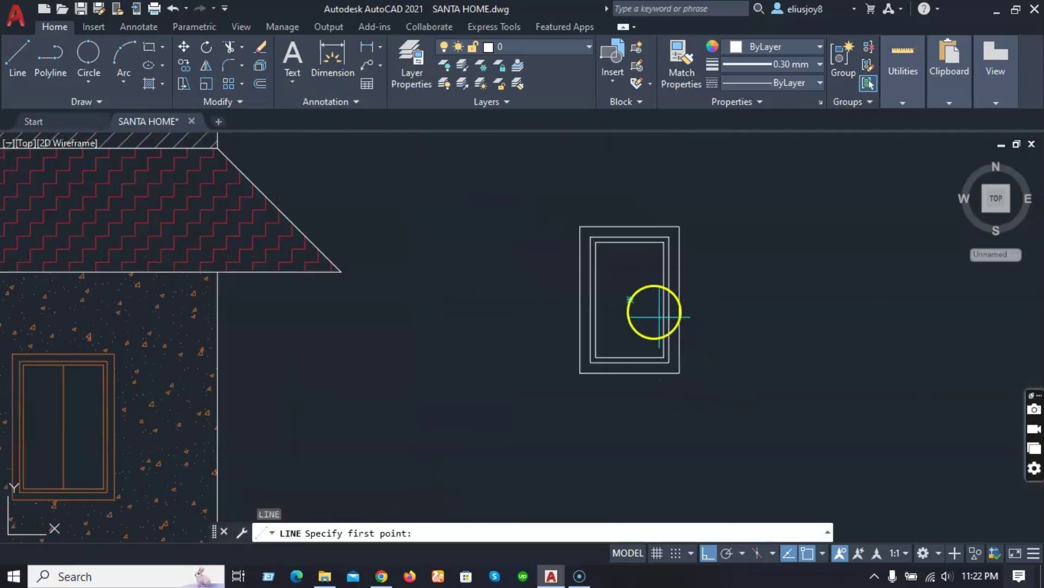
left_click(631, 241)
left_click(631, 357)
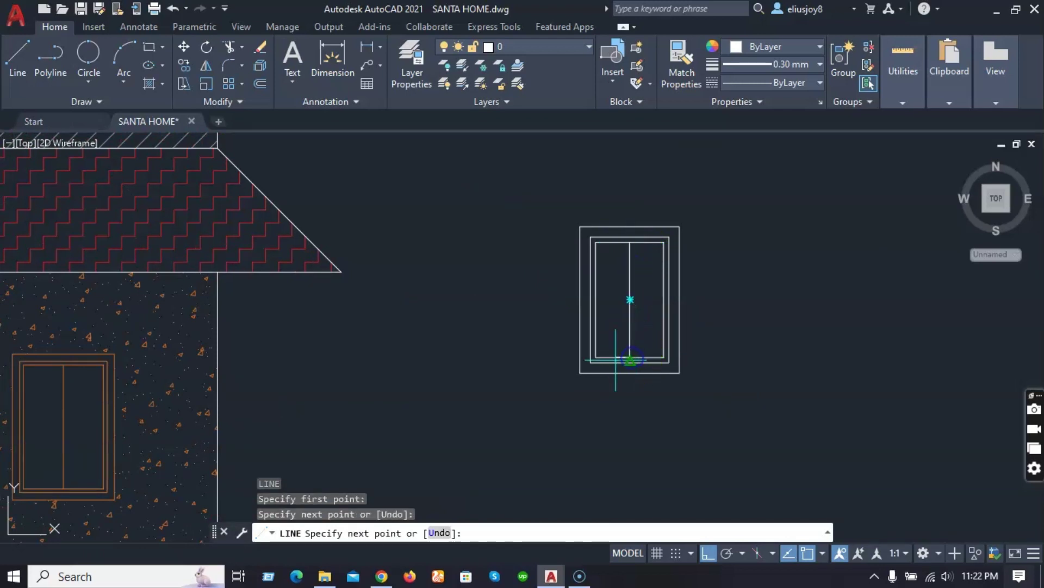
key("Return")
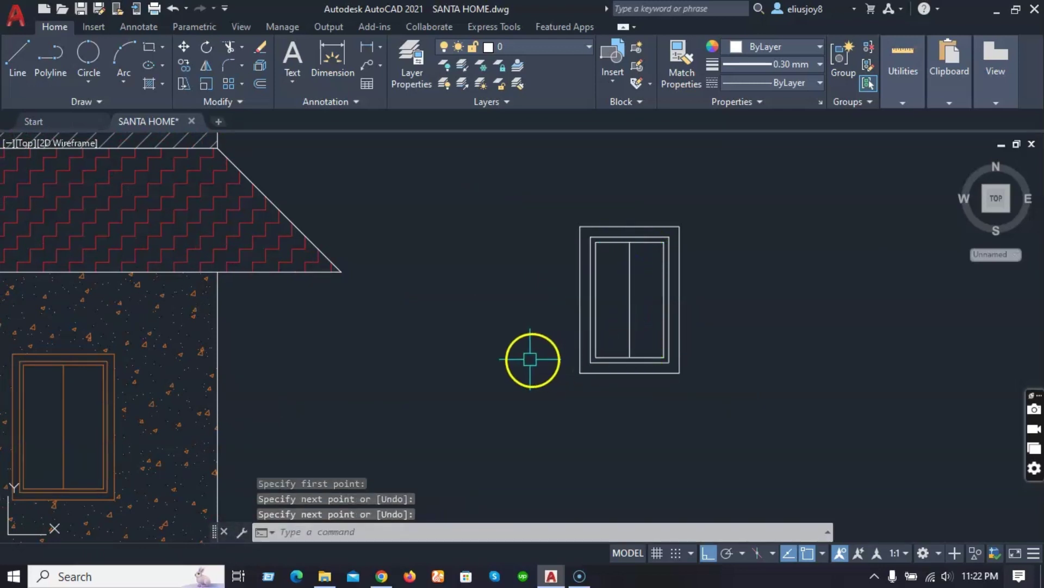
Match the properties of the reference house's window onto all the lines of the new window.
left_click(664, 79)
left_click(69, 370)
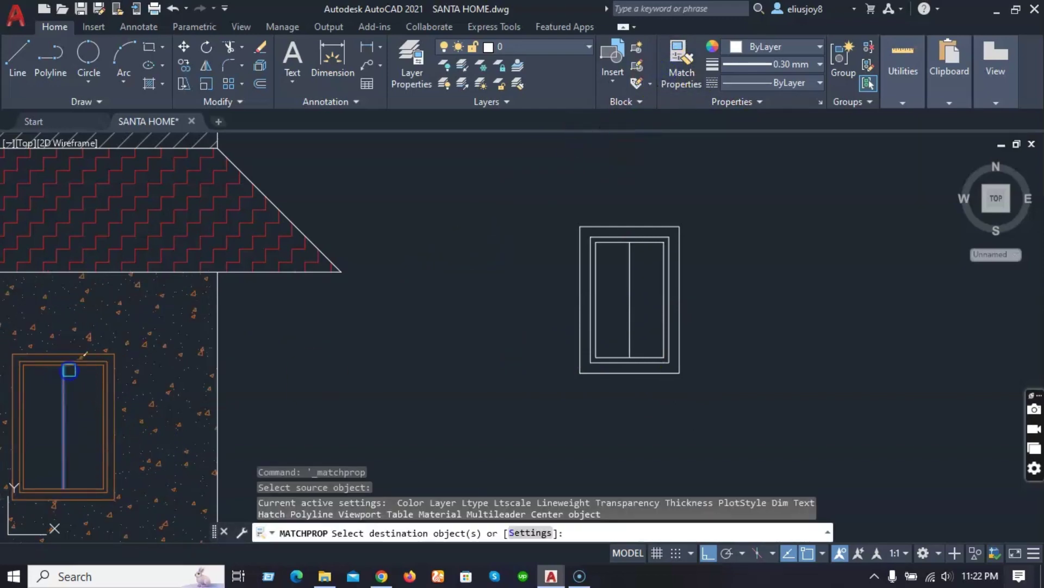
left_click(728, 426)
left_click(489, 177)
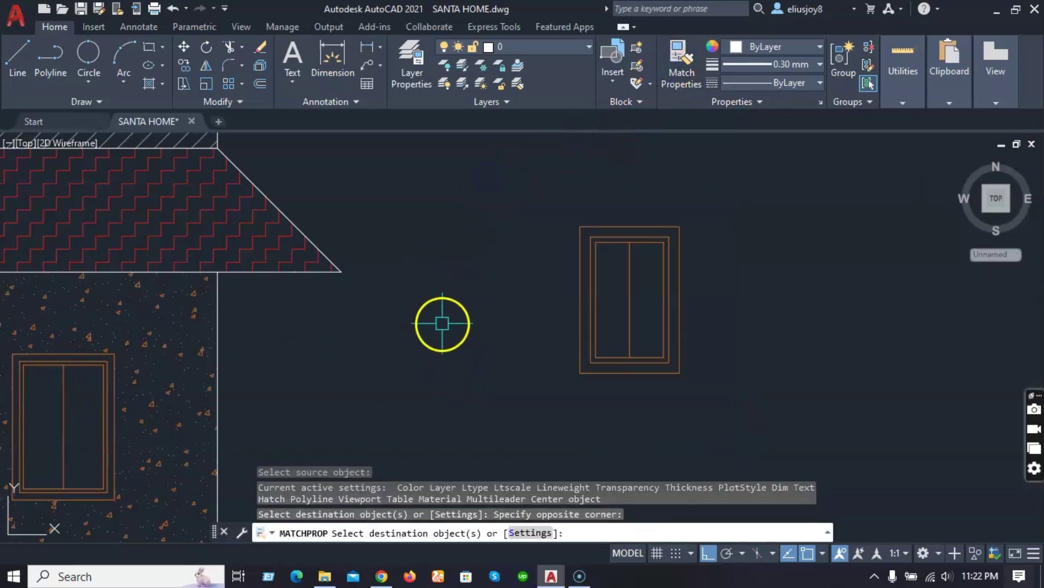
key("Escape")
key("Escape")
key("Escape")
key("Escape")
scroll(547, 361, "down", 4)
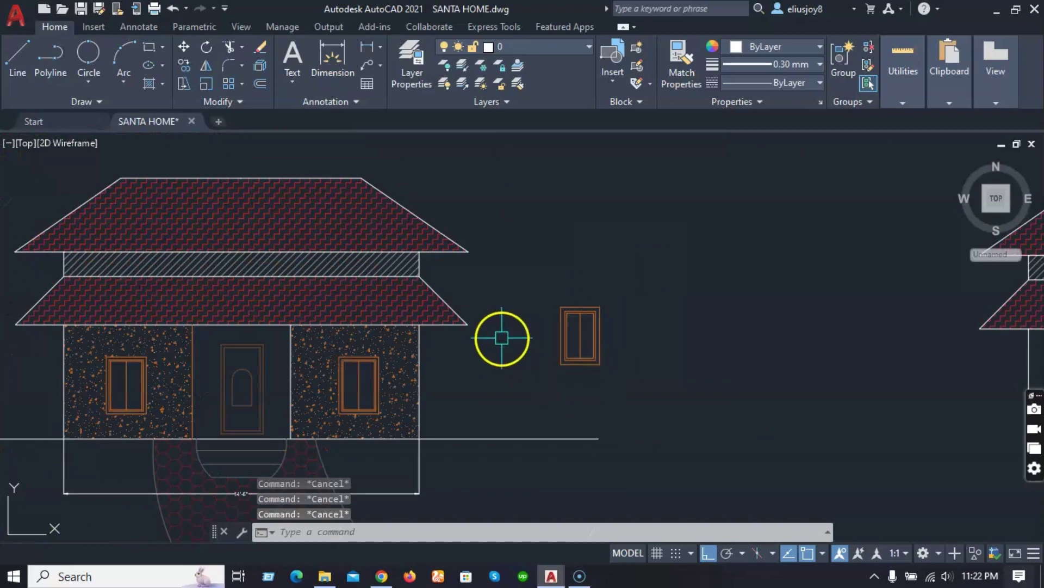
scroll(500, 338, "down", 2)
scroll(544, 340, "up", 2)
left_click(573, 388)
left_click(496, 285)
type("c")
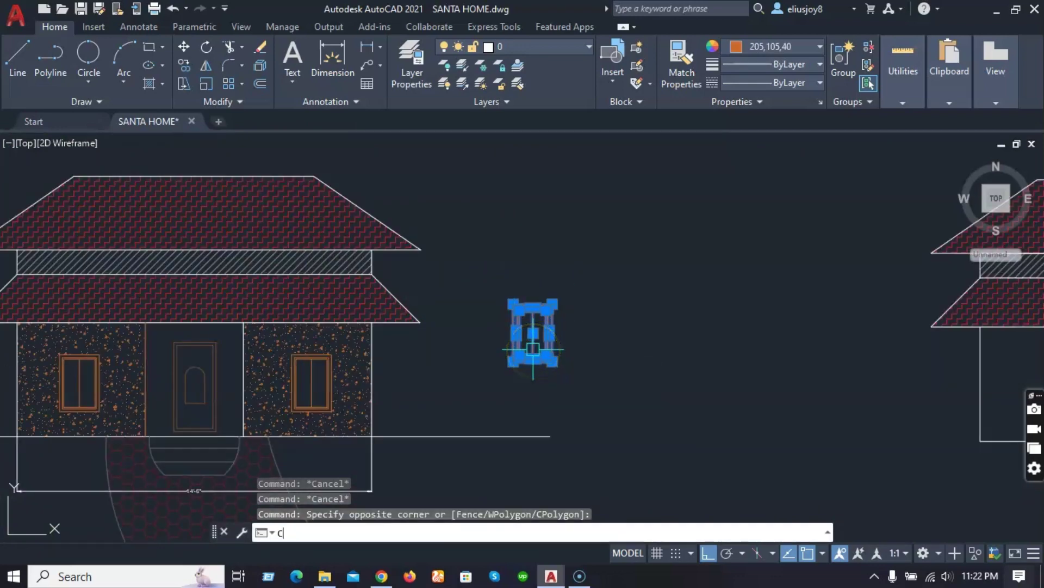
type("P")
key("Return")
left_click(534, 343)
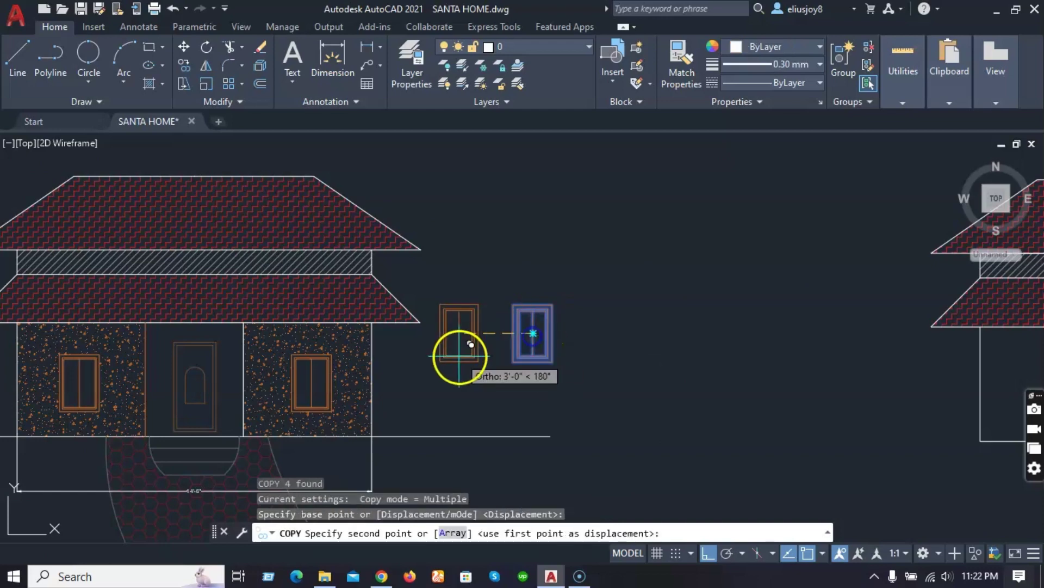
scroll(457, 355, "down", 1)
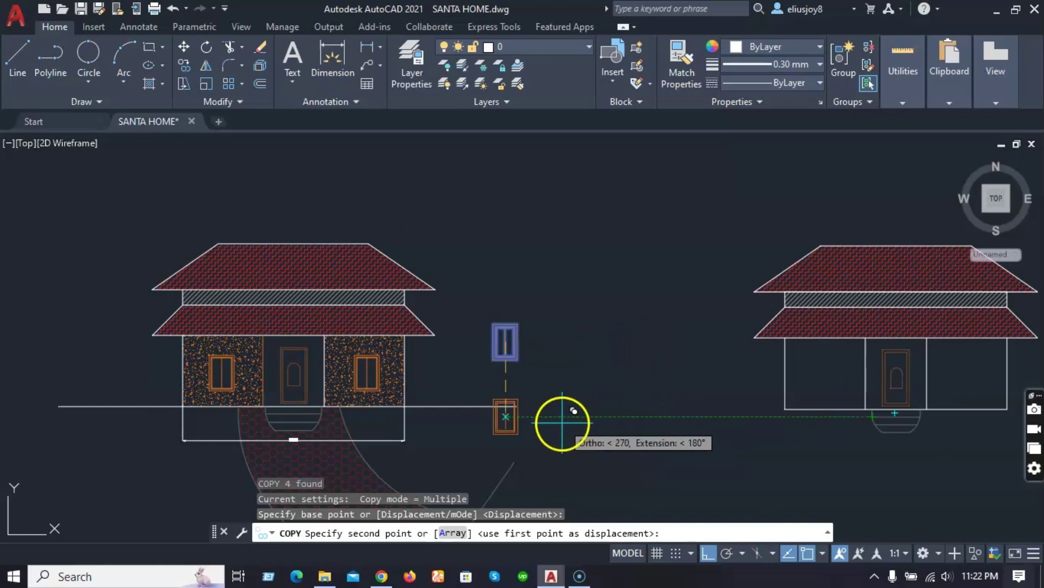
scroll(565, 425, "down", 2)
key("Escape")
key("Escape")
key("Escape")
key("Escape")
Draw a horizontal line across the redrawn house front, between the midpoints of its outer left and right wall edges.
type("l")
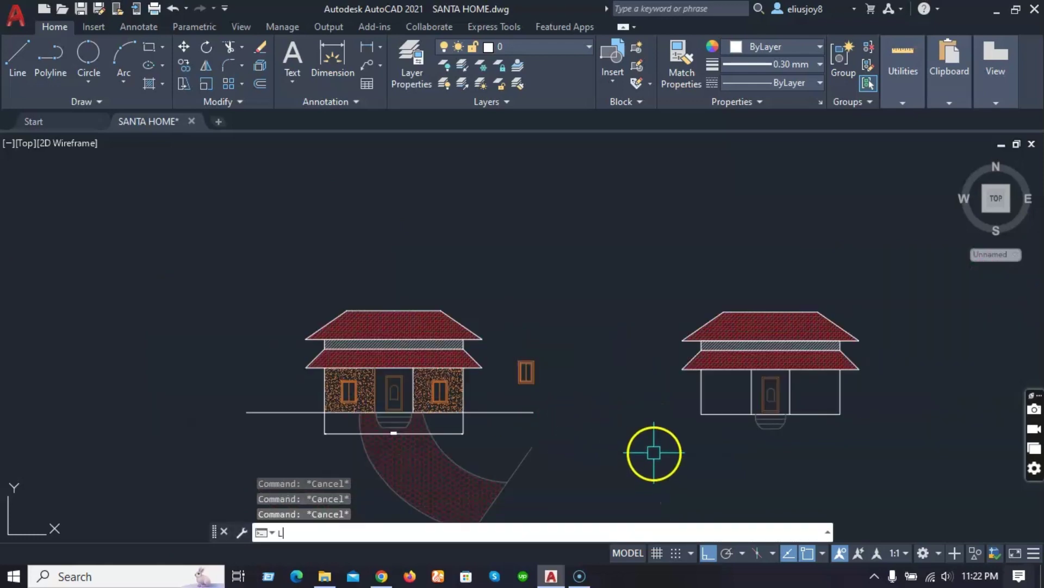
key("Return")
scroll(725, 408, "up", 4)
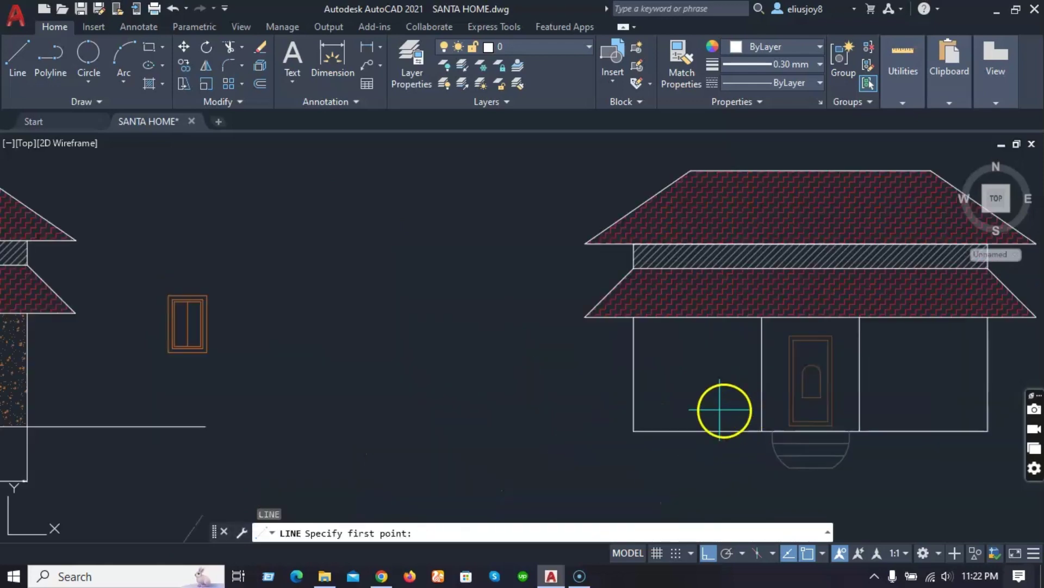
left_click(634, 374)
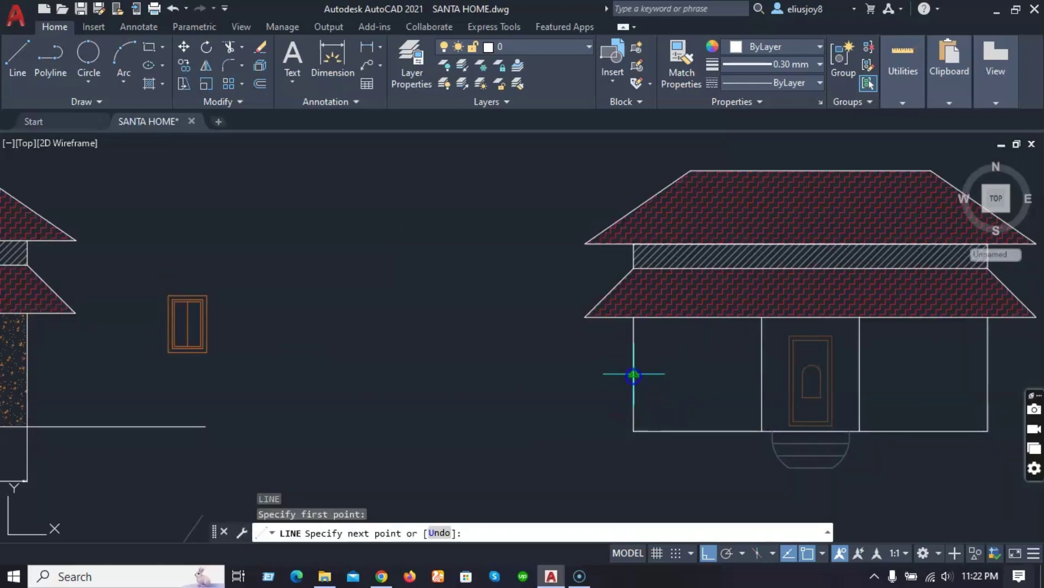
left_click(988, 375)
key("Return")
left_click(243, 365)
left_click(123, 262)
type("c")
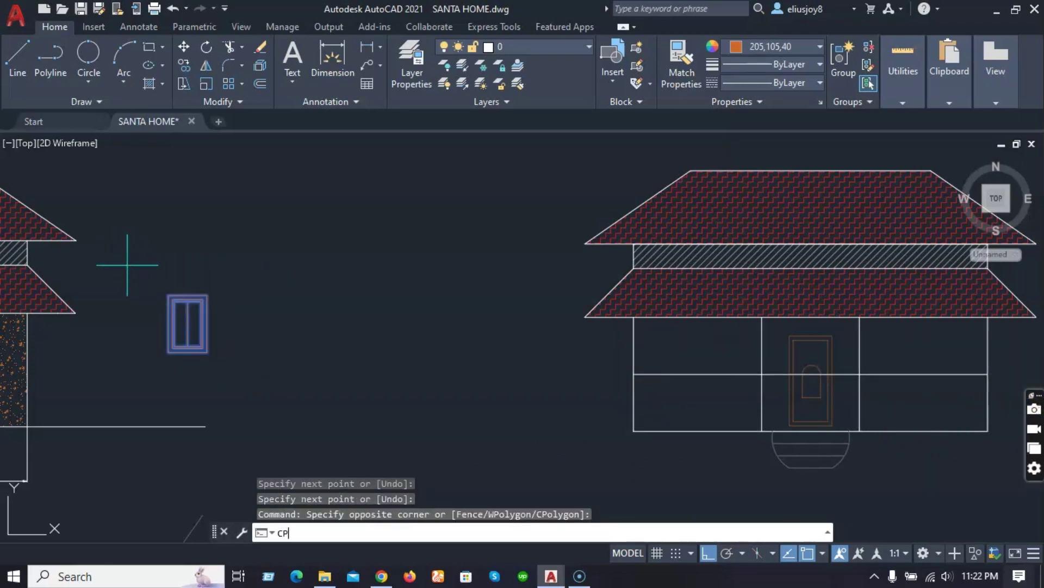
type("P")
key("Return")
left_click(188, 324)
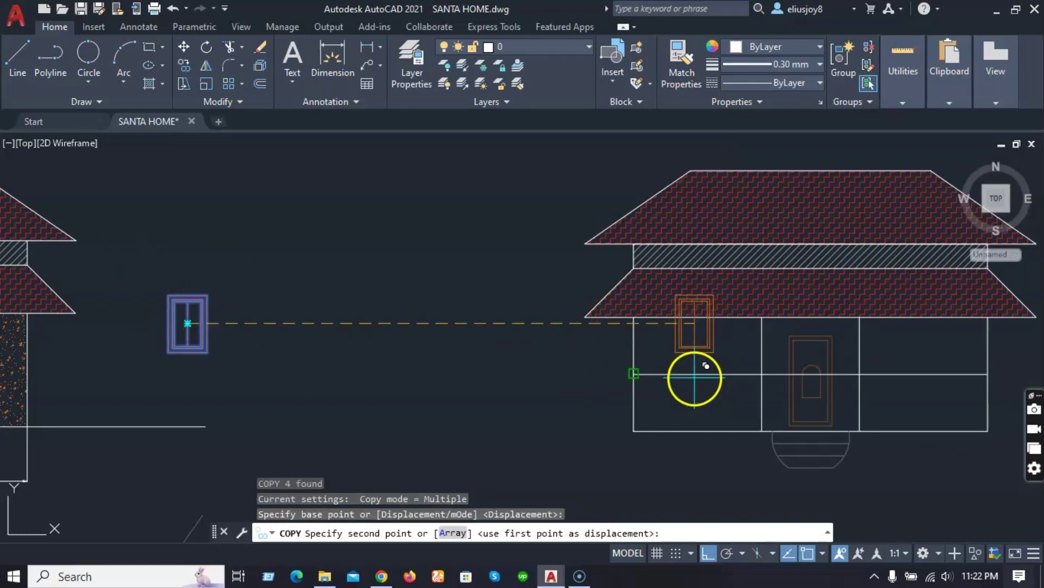
key("F8")
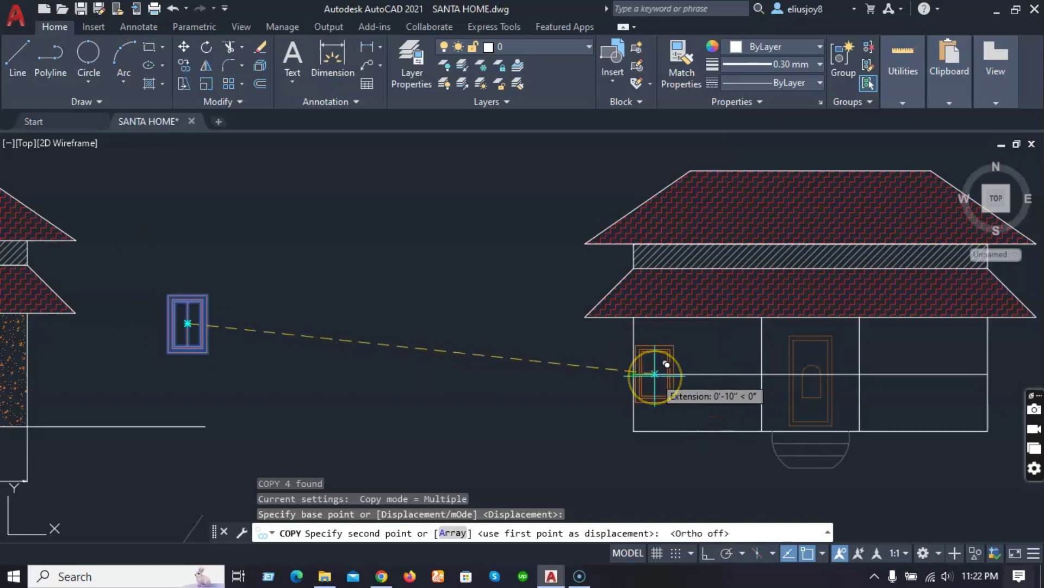
scroll(667, 364, "up", 3)
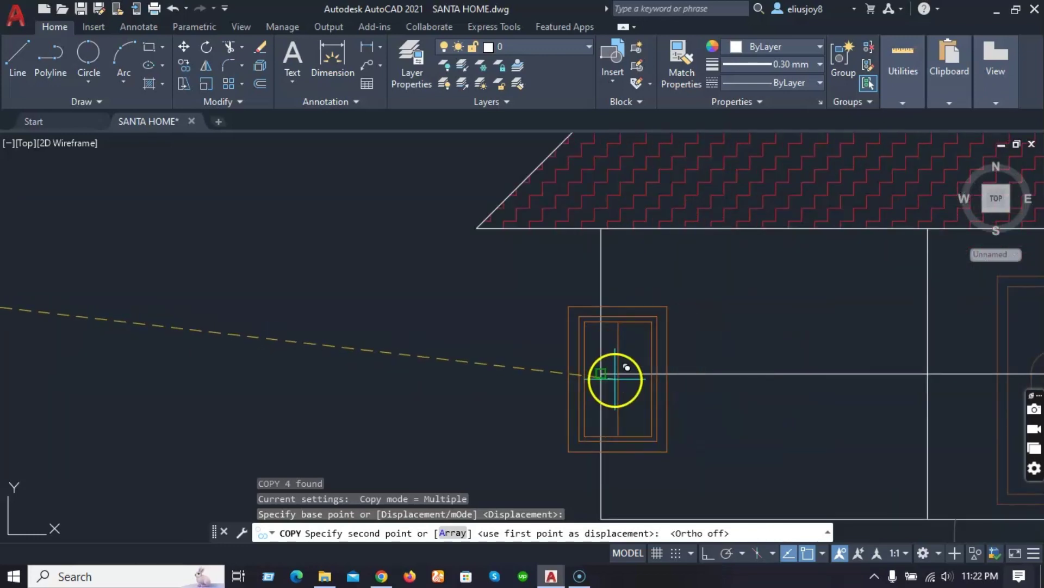
scroll(553, 344, "down", 2)
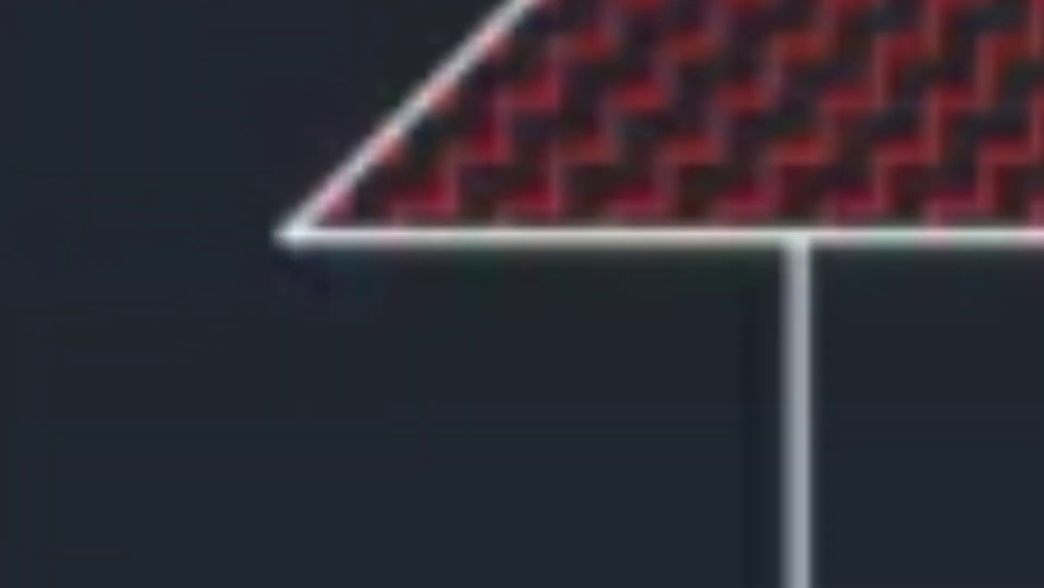
scroll(246, 304, "up", 3)
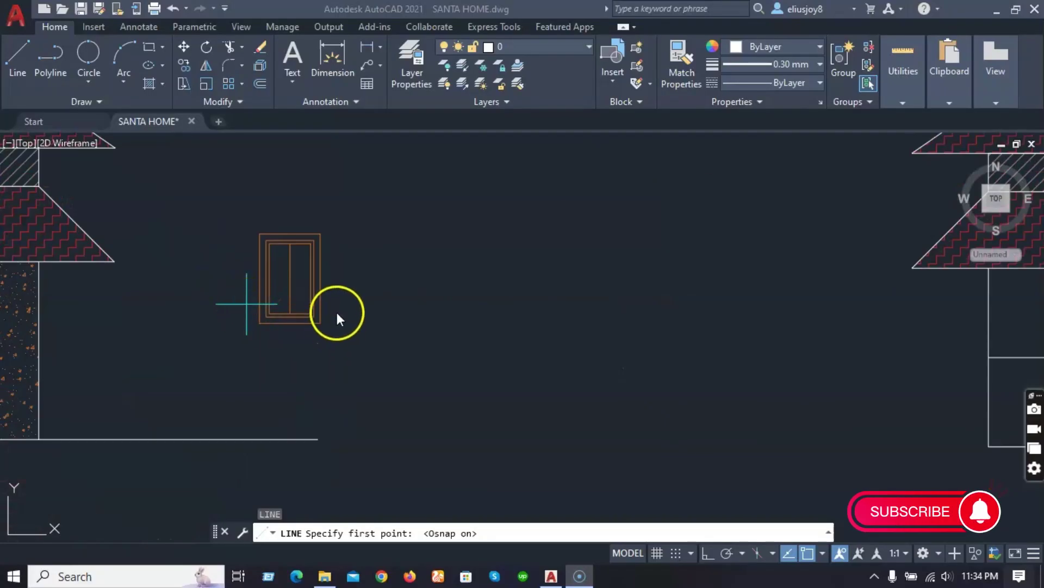
scroll(345, 357, "down", 3)
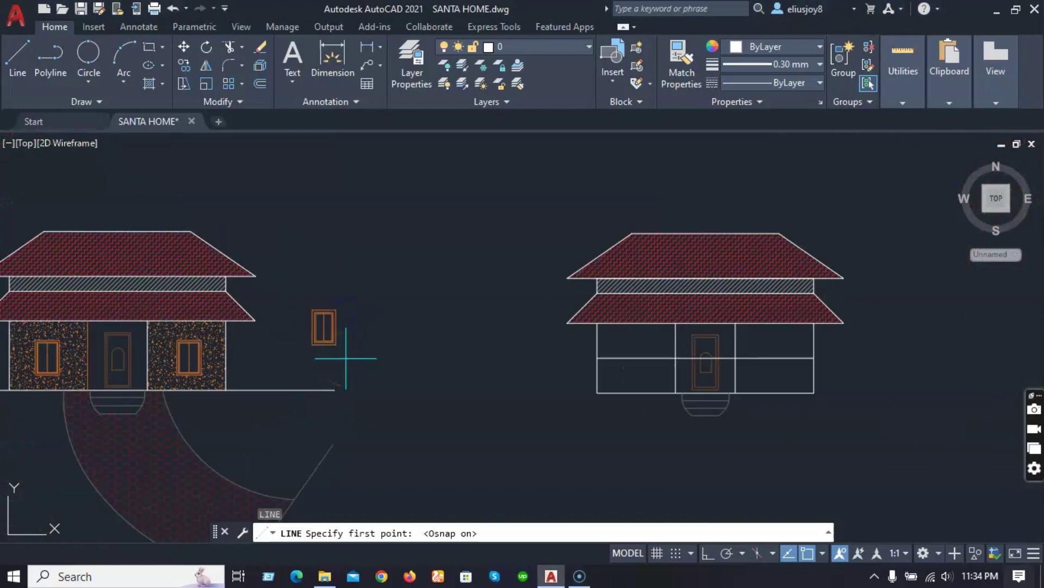
key("Escape")
key("Escape")
key("Escape")
key("Escape")
Draw a vertical line with ortho on from the lower eave to the wall base near the middle of the left wall bay.
type("l")
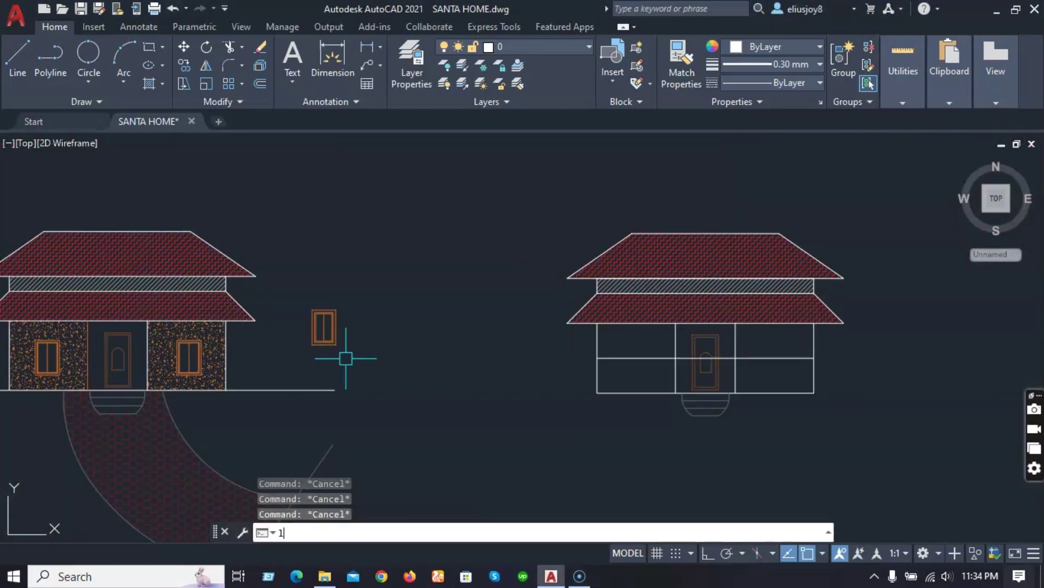
key("Return")
scroll(648, 394, "up", 4)
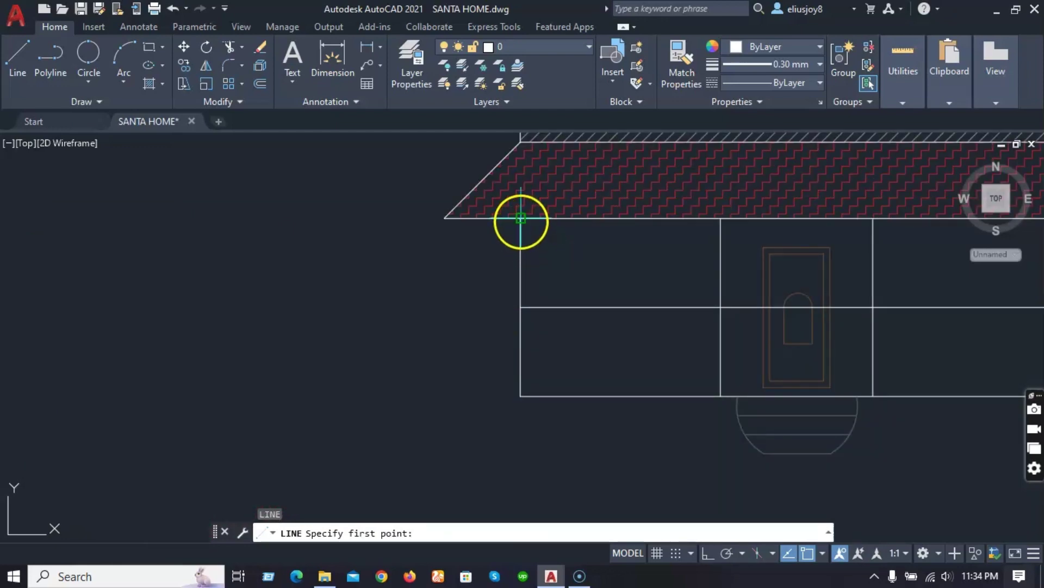
left_click(618, 219)
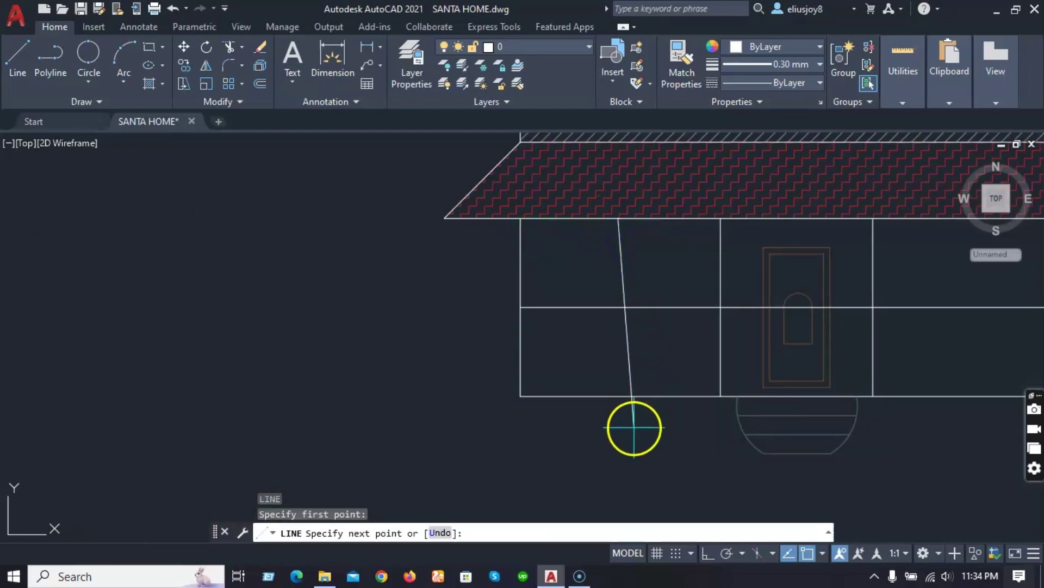
key("F8")
left_click(619, 398)
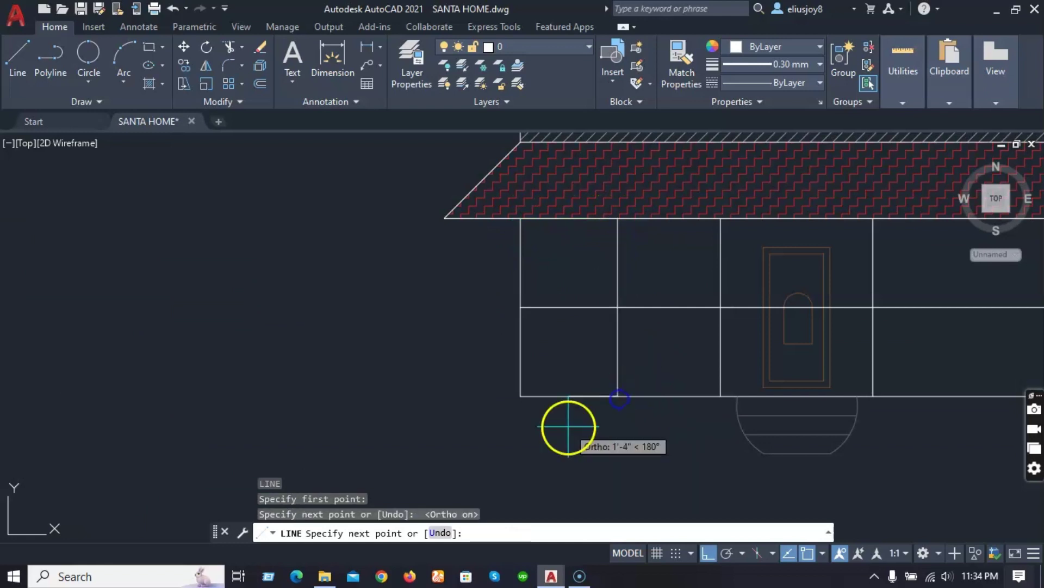
key("Return")
Delete the vertical line inside the left wall bay of the redrawn elevation.
scroll(566, 426, "down", 2)
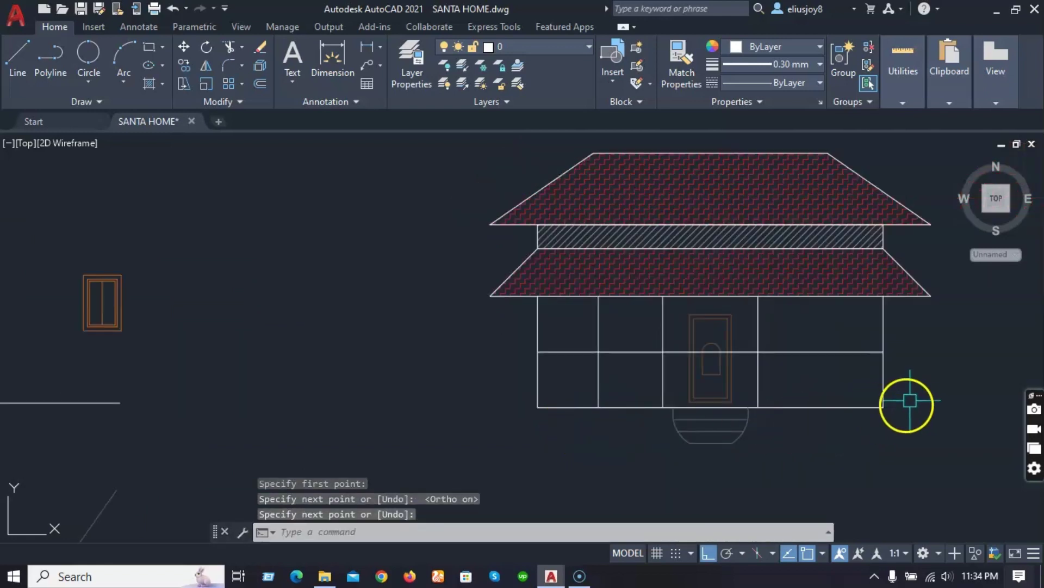
scroll(914, 399, "up", 2)
key("Return")
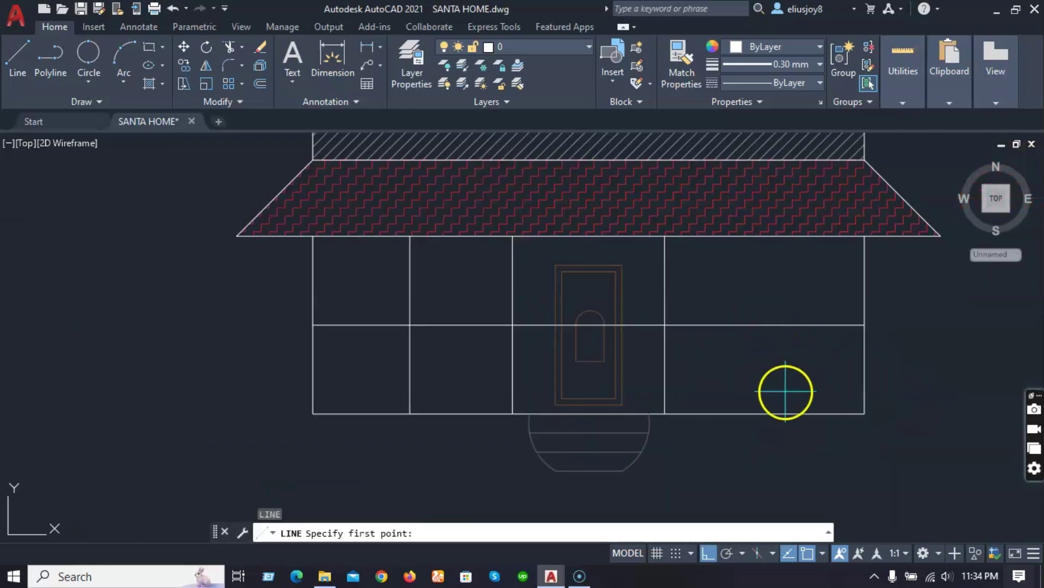
key("Escape")
key("Escape")
left_click(410, 362)
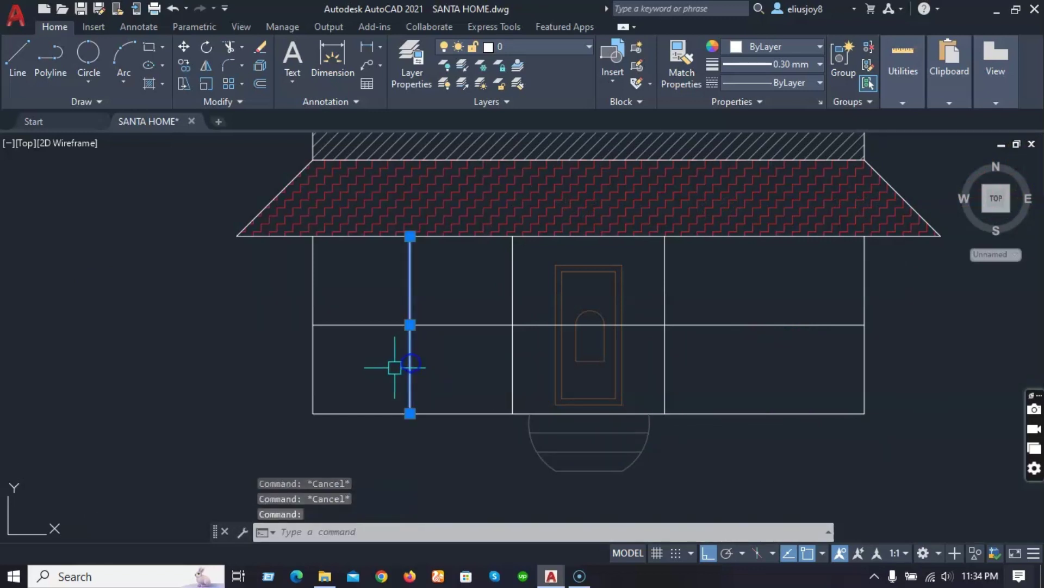
key("Escape")
Measure the width of the left wall bay along its base with a linear dimension, without placing it.
left_click(372, 47)
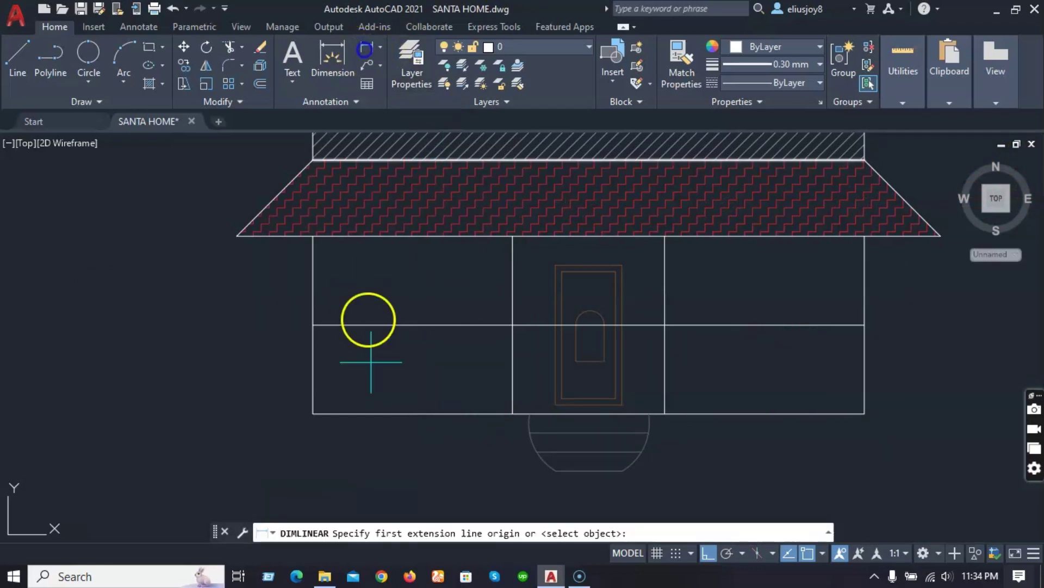
left_click(313, 415)
left_click(512, 416)
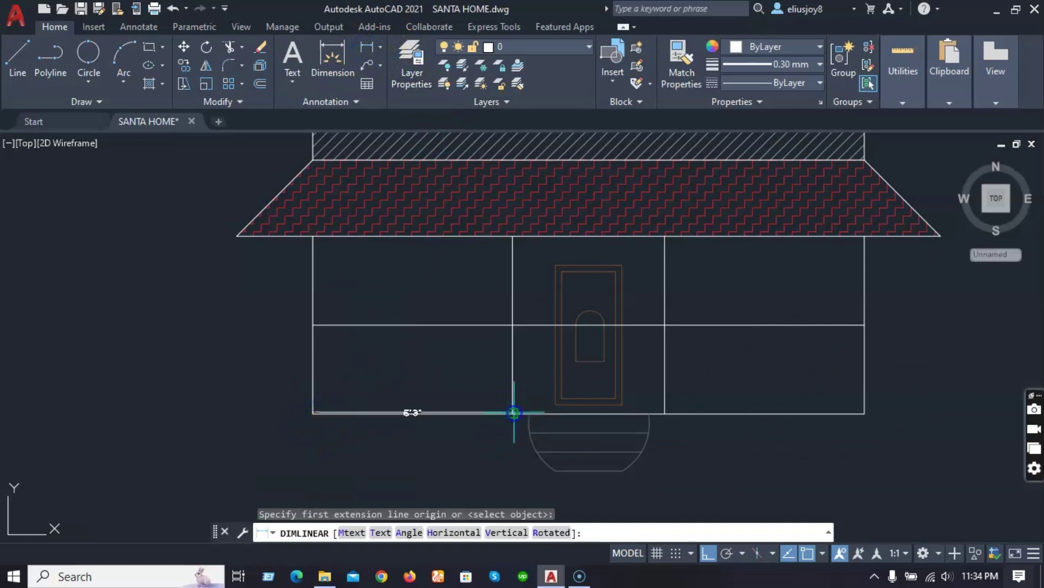
scroll(501, 441, "up", 2)
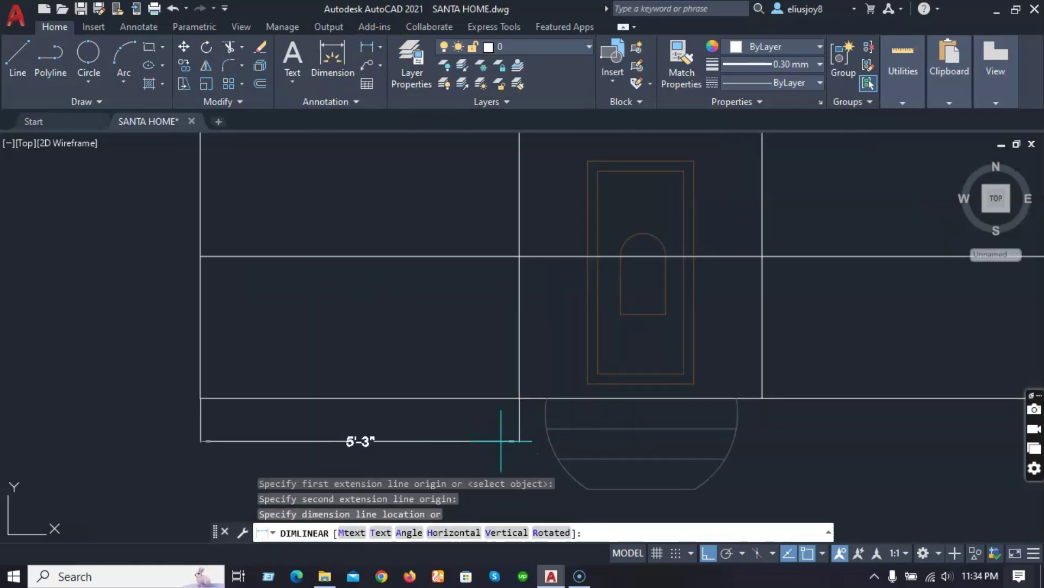
key("Escape")
key("Escape")
key("Escape")
key("Escape")
Offset the redrawn house's outer left and right wall edges 2'-7" inward as centre guides for the side bays.
type("of")
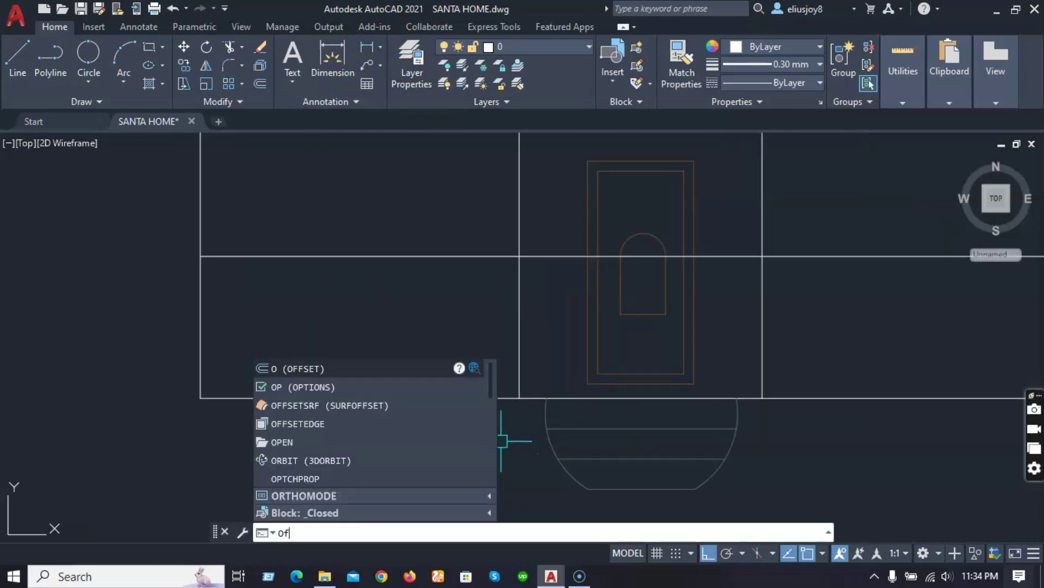
key("Return")
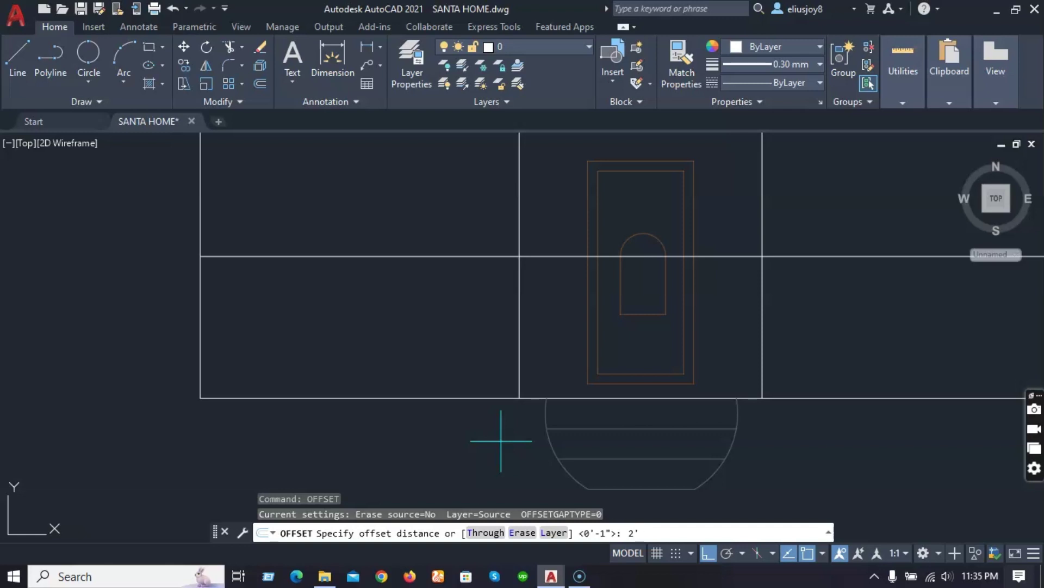
key("Return")
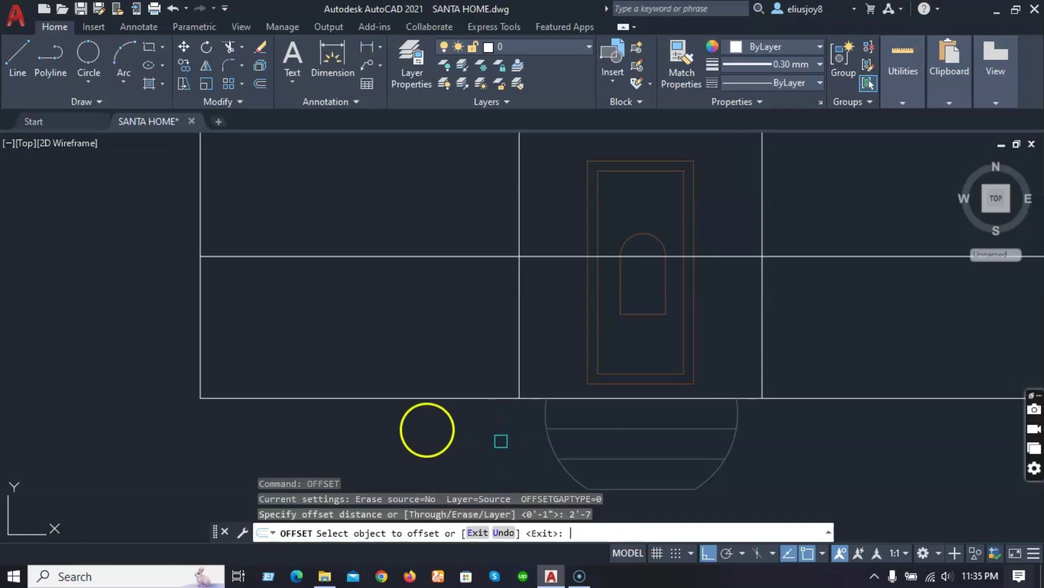
left_click(200, 284)
left_click(385, 336)
scroll(255, 347, "down", 2)
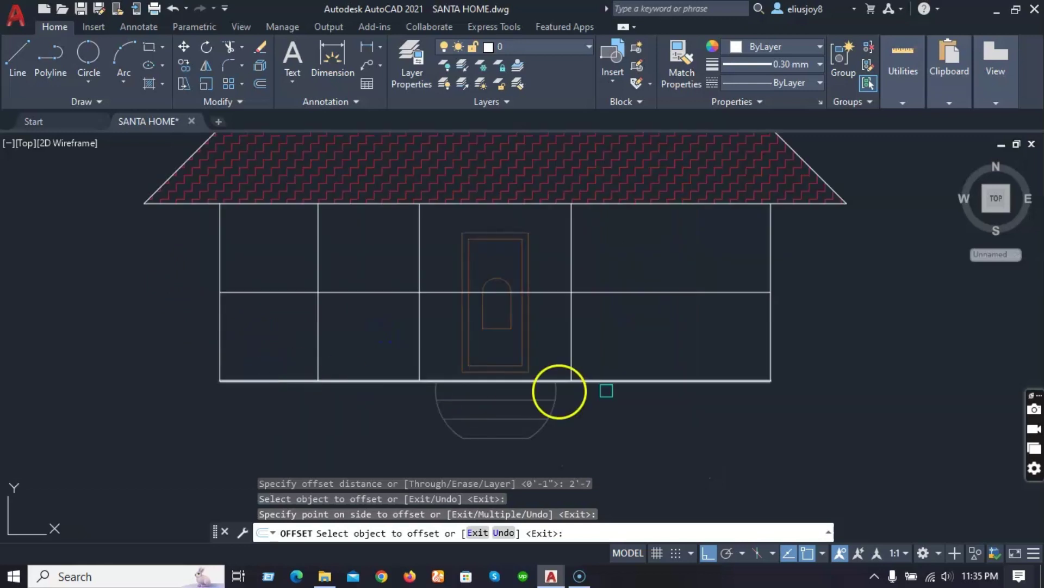
left_click(764, 358)
left_click(697, 354)
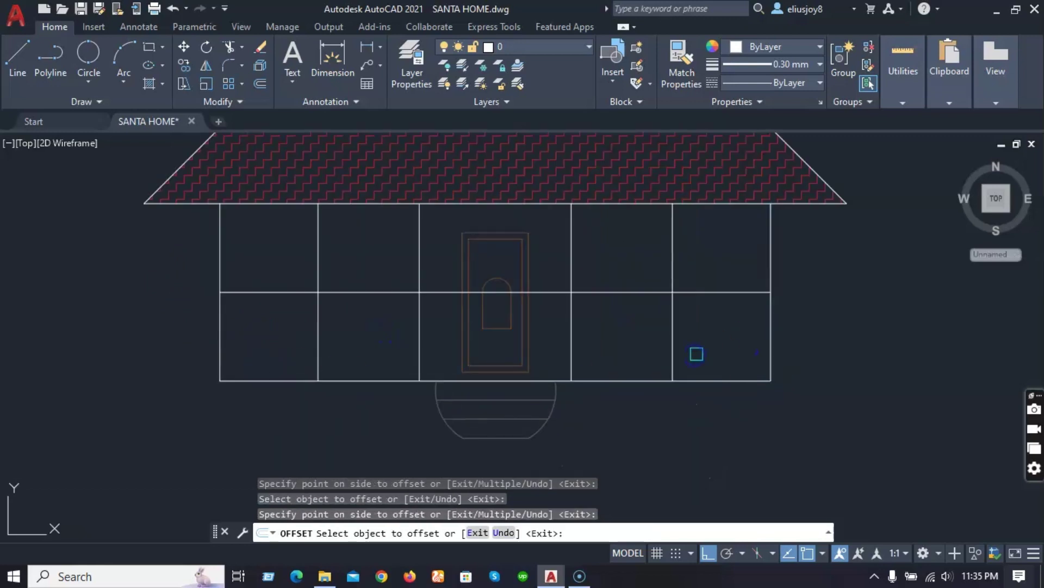
key("Escape")
key("Escape")
key("Escape")
Copy the finished window from its centre to the crossing of the guide lines in the left wall bay, with ortho off.
scroll(696, 354, "down", 3)
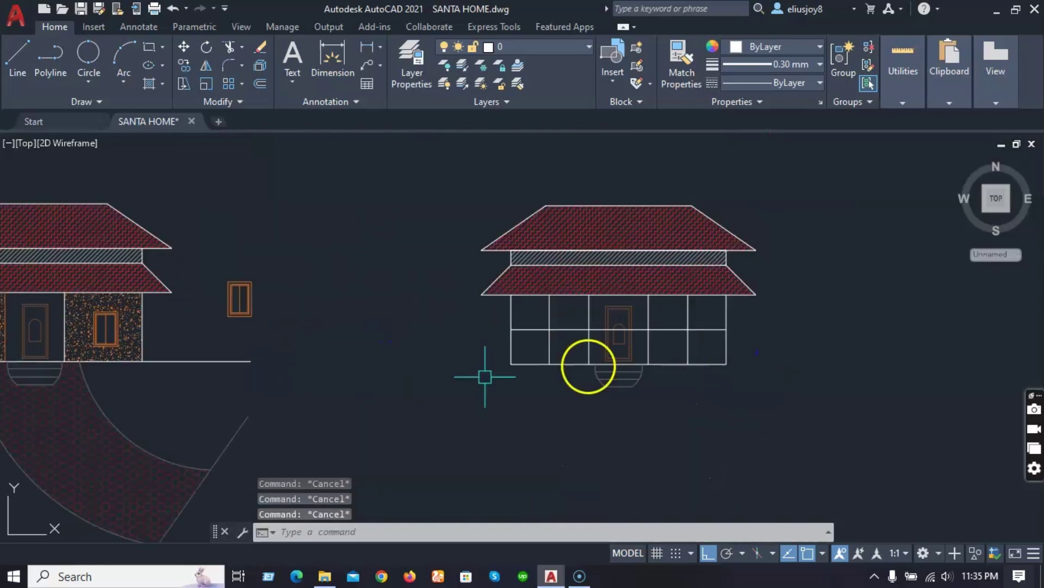
scroll(199, 316, "up", 2)
scroll(199, 316, "up", 2)
left_click(376, 343)
left_click(234, 209)
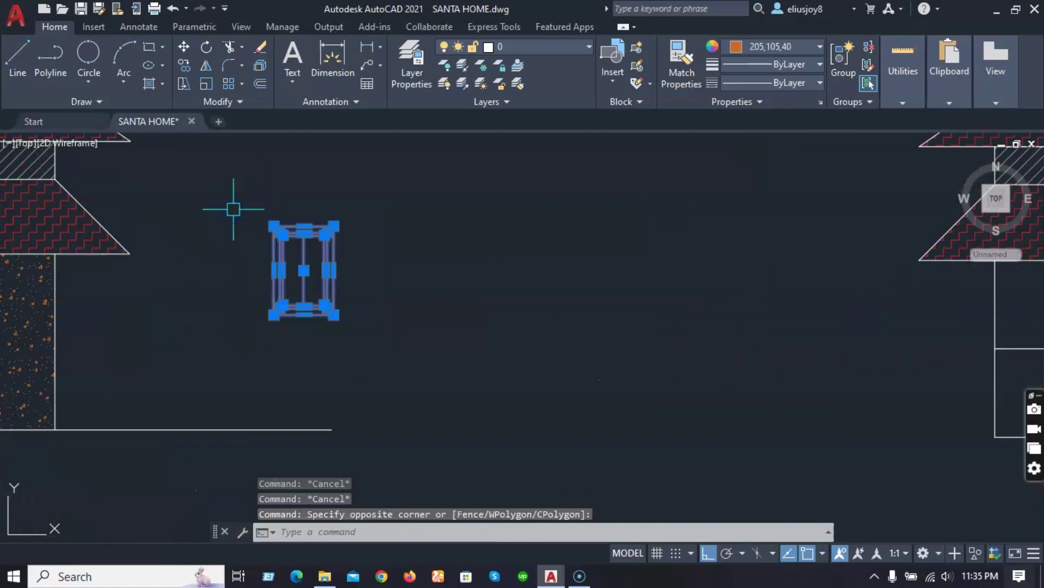
type("cp")
key("Return")
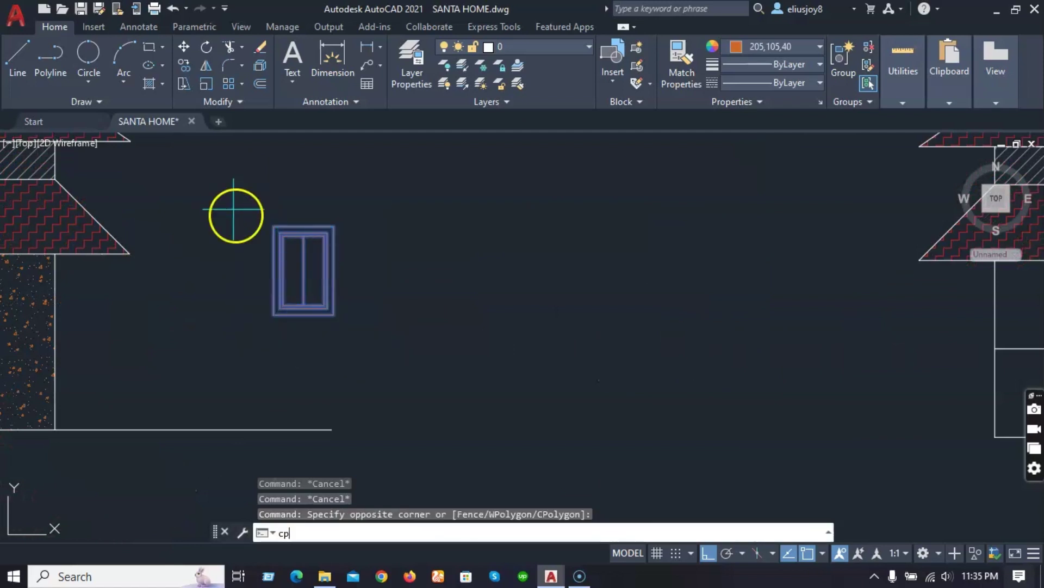
left_click(304, 271)
scroll(255, 269, "down", 3)
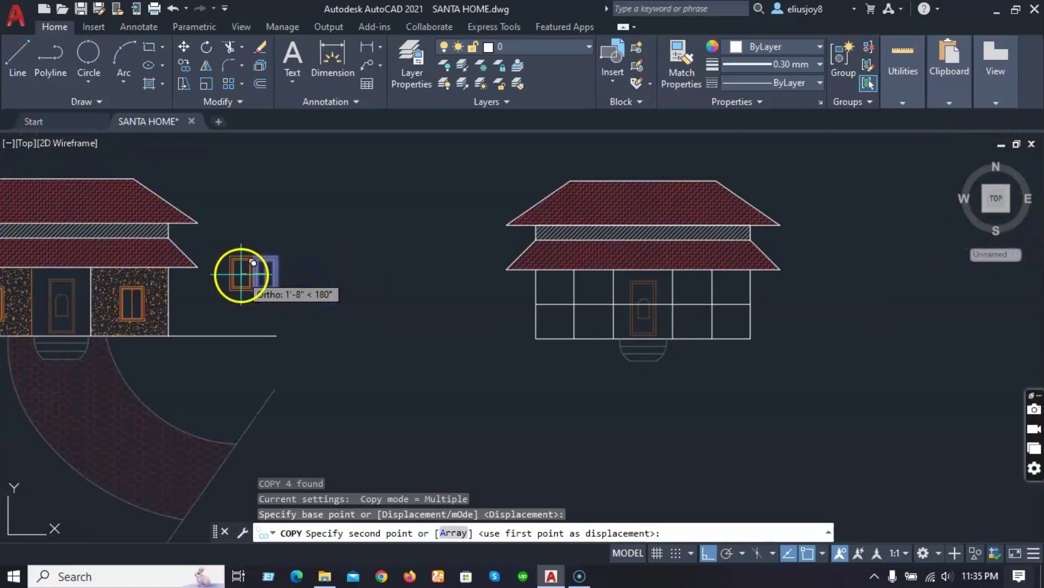
scroll(596, 305, "up", 3)
key("F8")
scroll(589, 310, "up", 3)
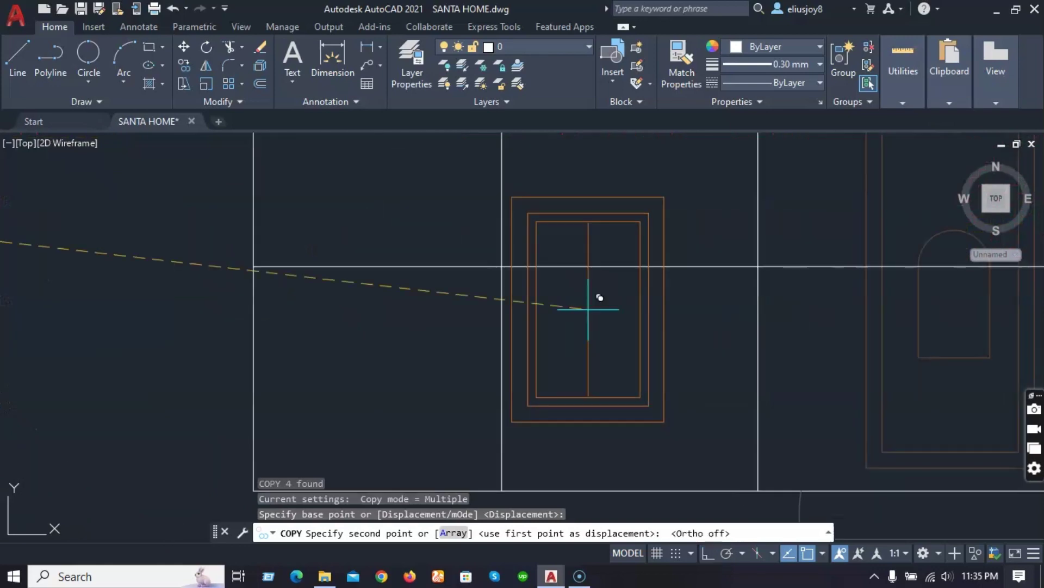
left_click(503, 265)
Place a second window copy at the crossing of the guide lines in the right wall bay and end the copying.
scroll(375, 267, "down", 4)
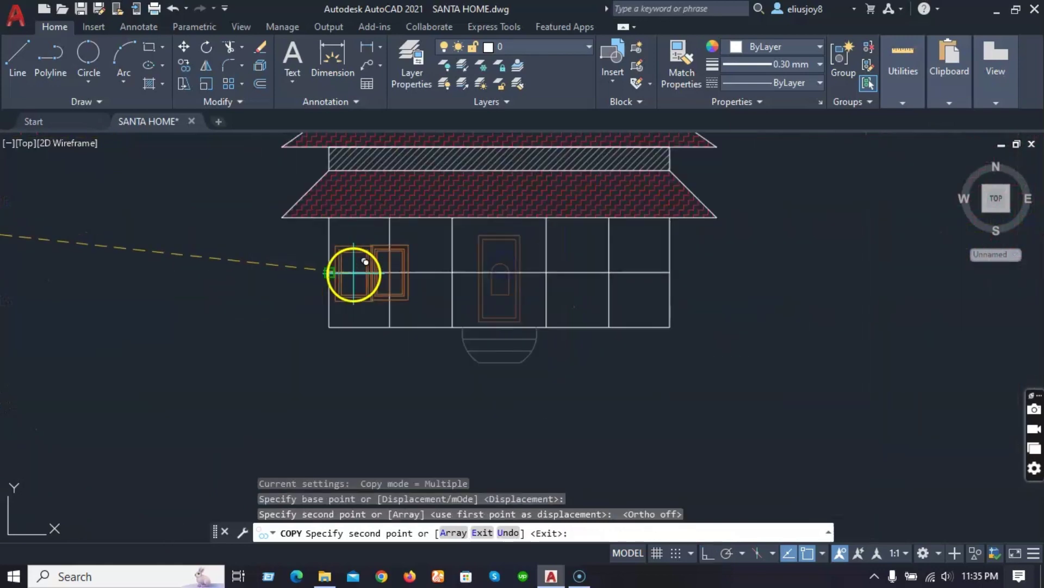
scroll(595, 291, "up", 4)
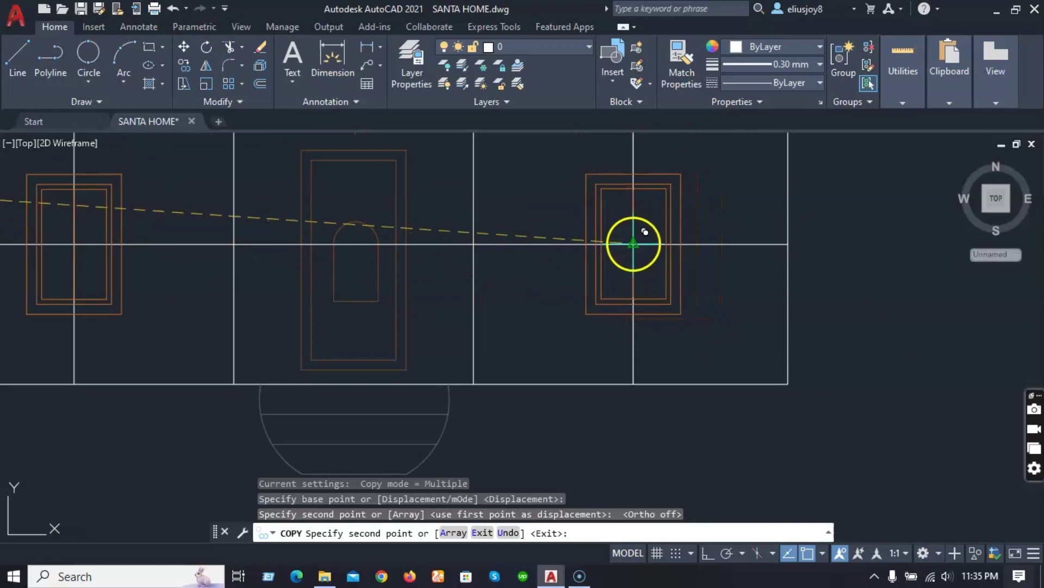
left_click(633, 242)
key("Escape")
scroll(723, 282, "down", 4)
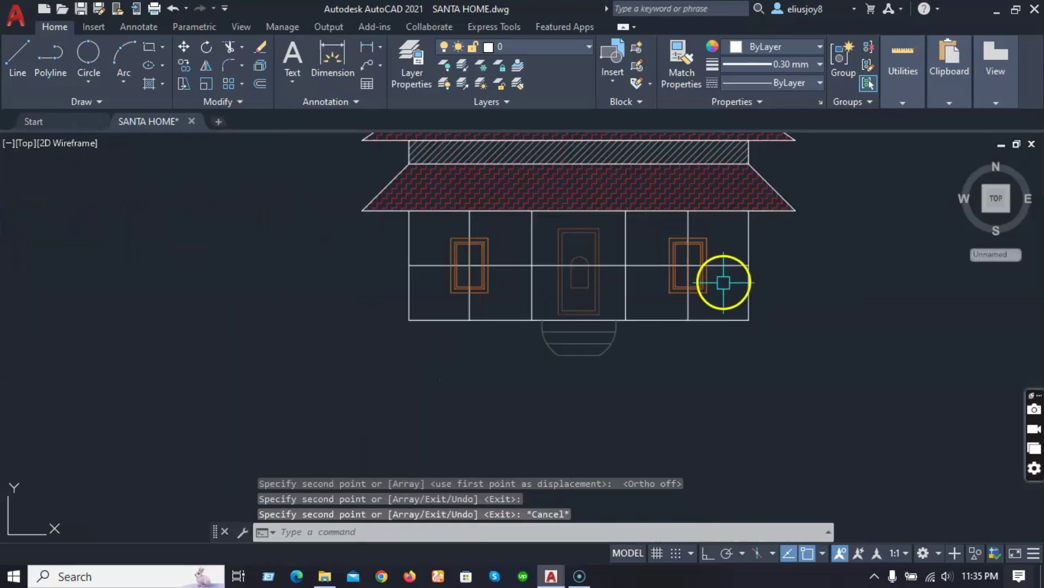
Delete the two vertical centre guides and the horizontal guide line across the redrawn house front.
left_click(689, 302)
left_click(471, 308)
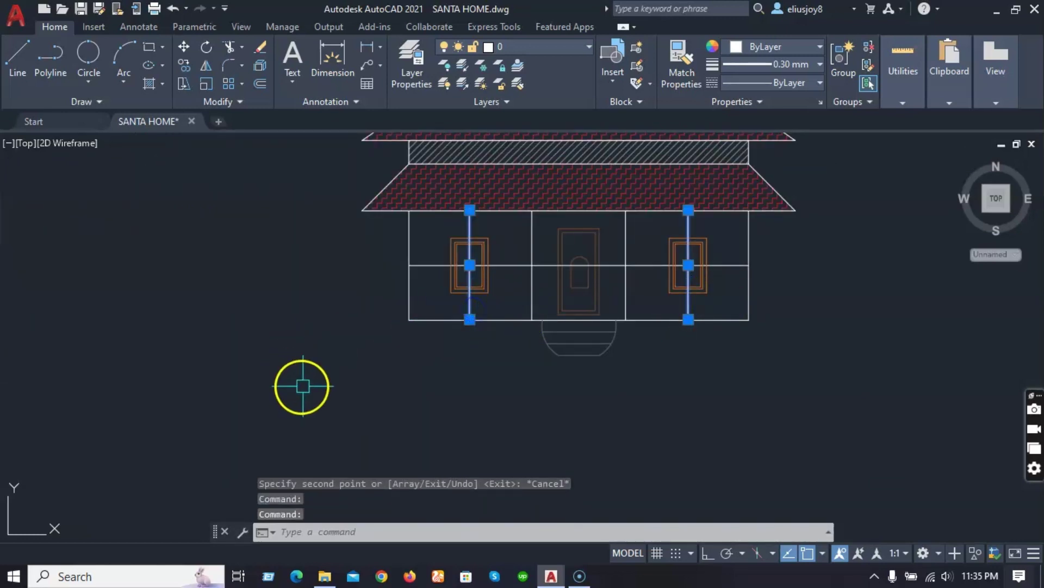
key("Delete")
left_click(421, 265)
key("Delete")
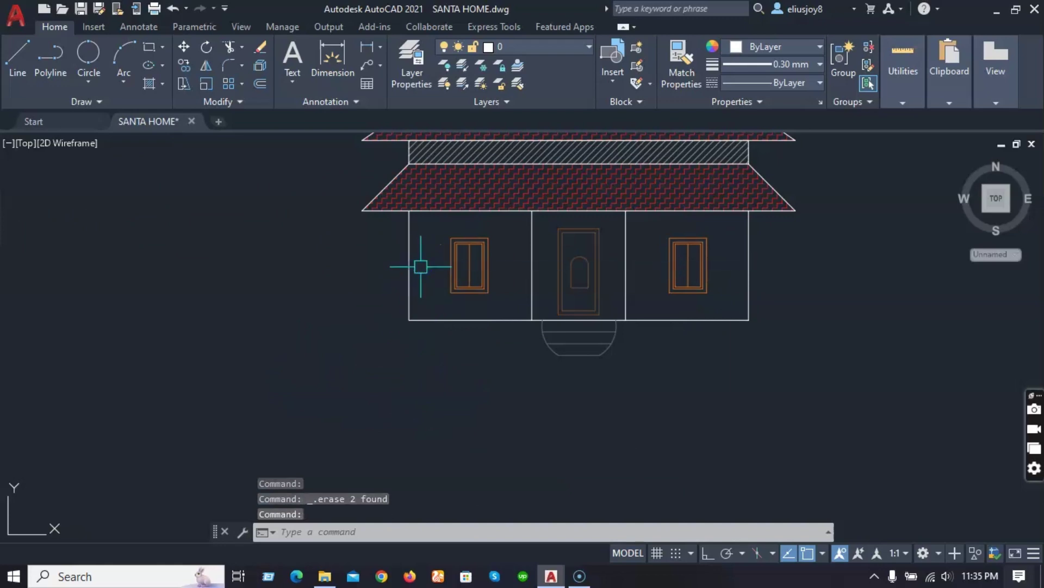
Draw a horizontal ground line with ortho on, outward from the lower-left corner of the redrawn house wall.
scroll(479, 338, "down", 2)
scroll(686, 320, "down", 2)
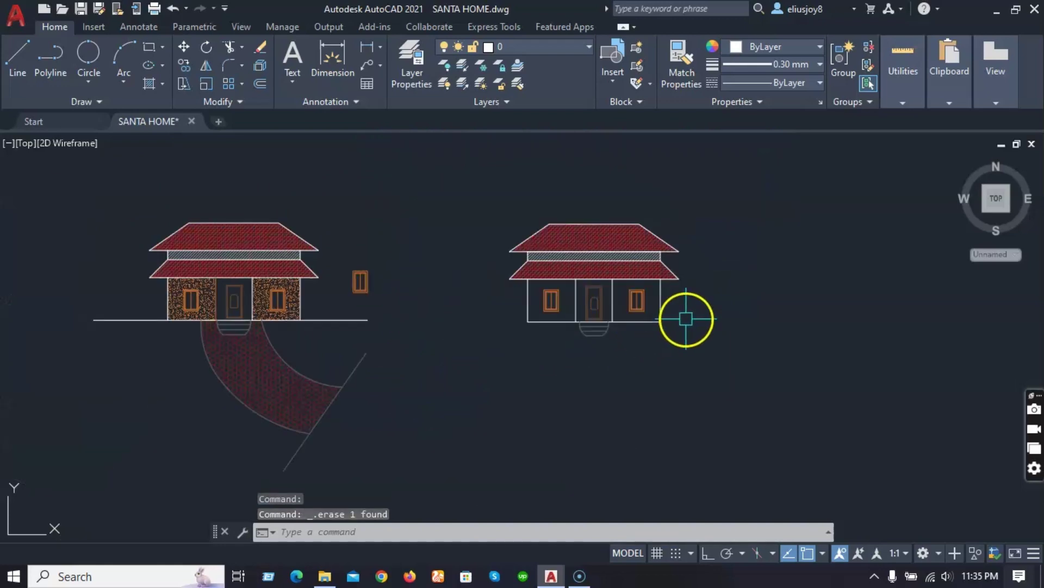
scroll(544, 305, "up", 2)
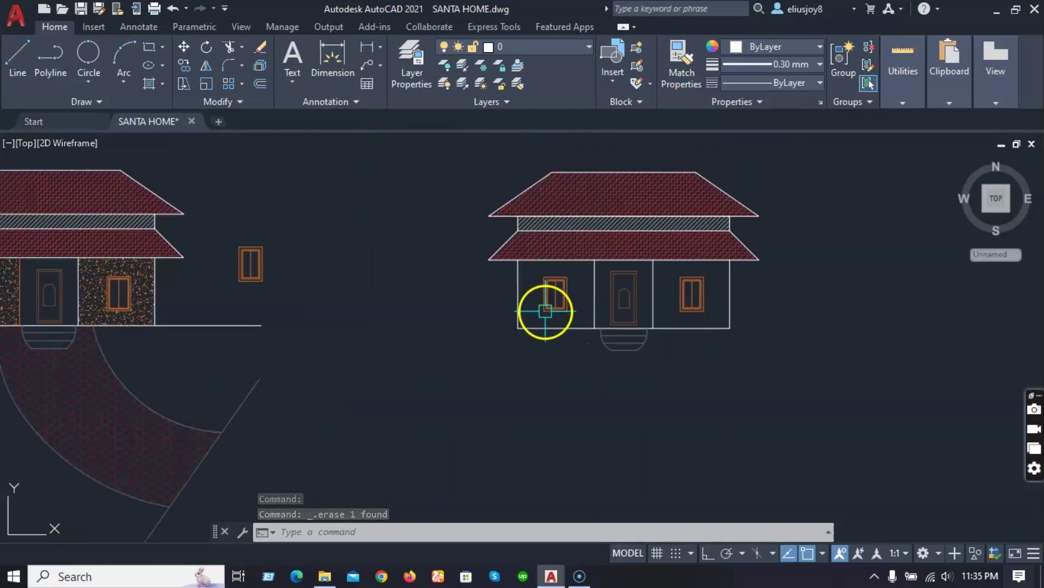
scroll(343, 201, "up", 2)
scroll(452, 305, "down", 2)
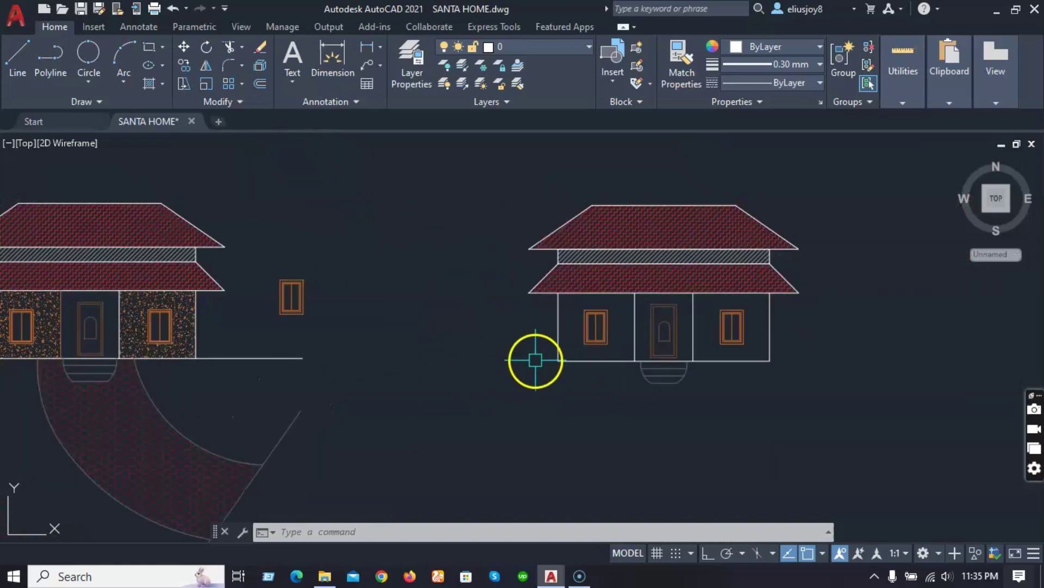
type("l")
key("Return")
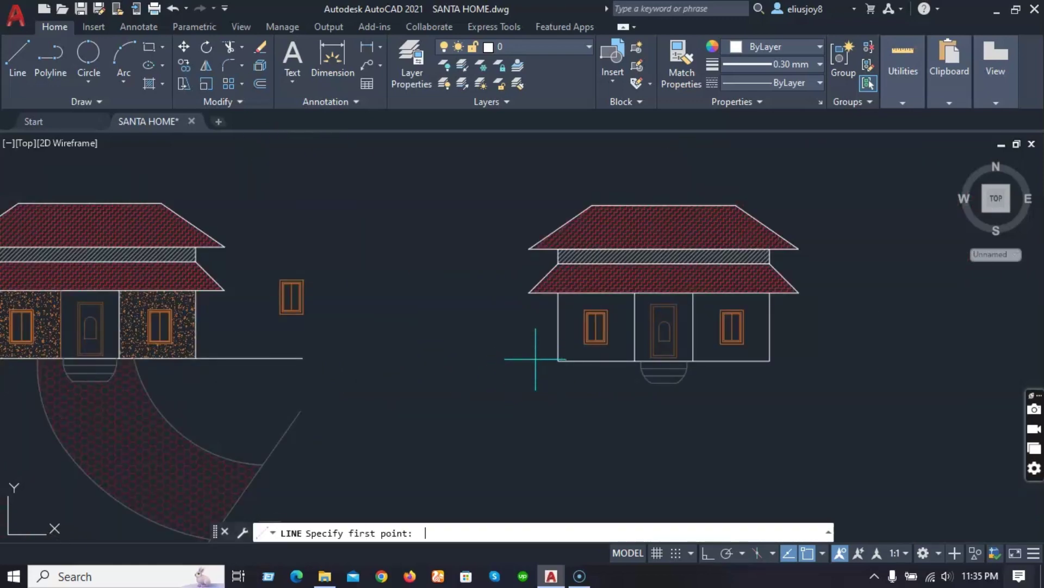
scroll(537, 361, "up", 2)
left_click(570, 360)
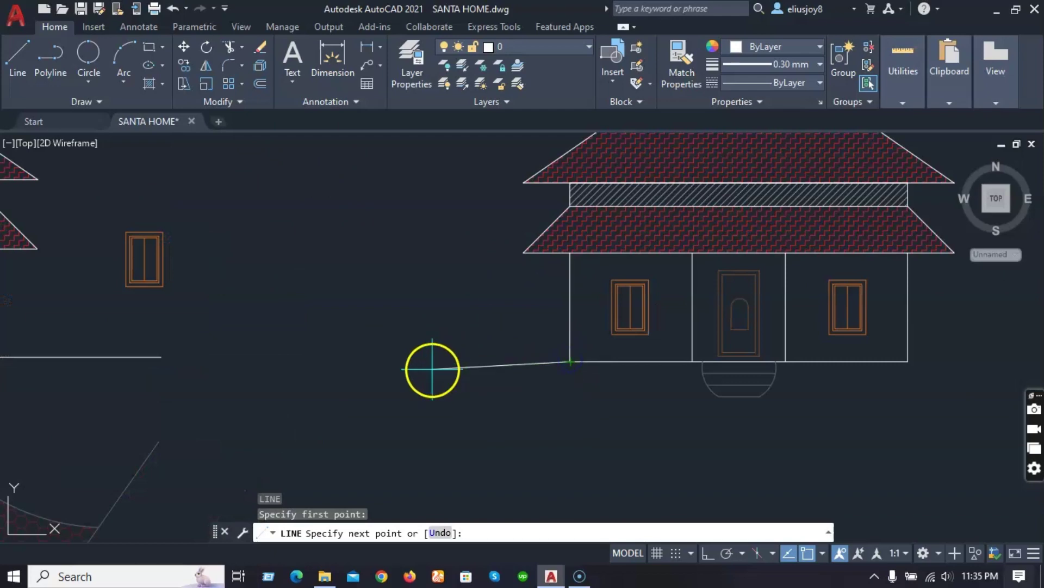
key("F8")
left_click(434, 360)
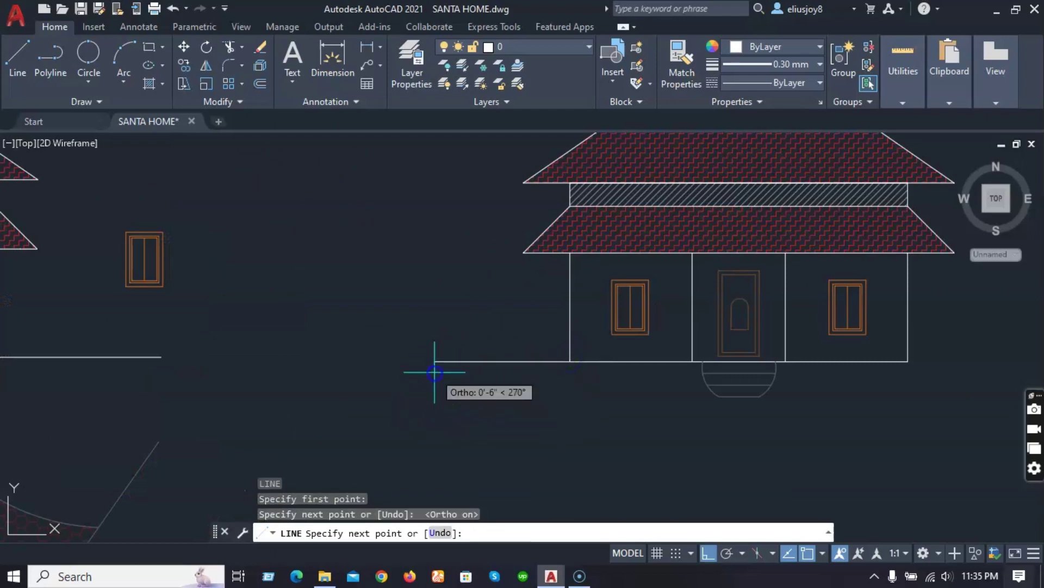
key("Return")
Draw a horizontal ground line about 7'-1" long outward from the lower-right corner of the redrawn house wall.
scroll(446, 387, "down", 2)
scroll(819, 401, "up", 2)
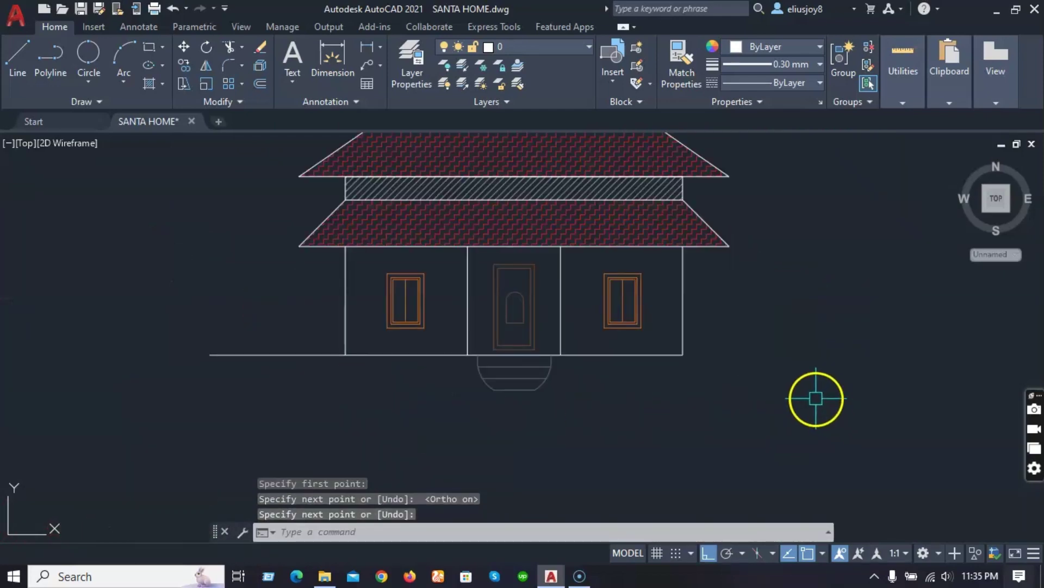
key("Return")
left_click(684, 355)
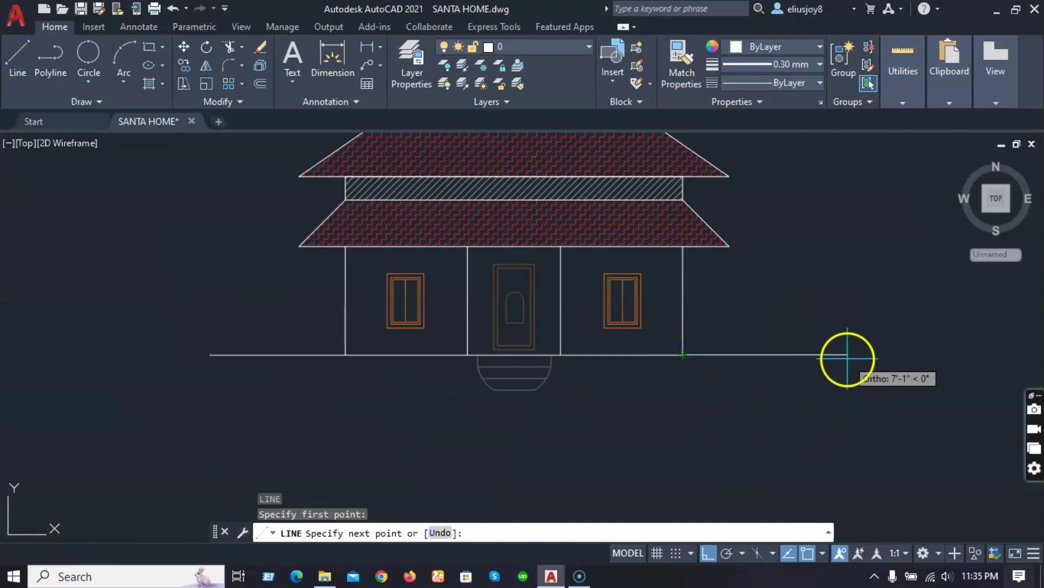
left_click(847, 354)
key("Return")
Hatch the left and right wall bays around the windows with the current hexagonal pattern at scale 30.
scroll(559, 322, "down", 2)
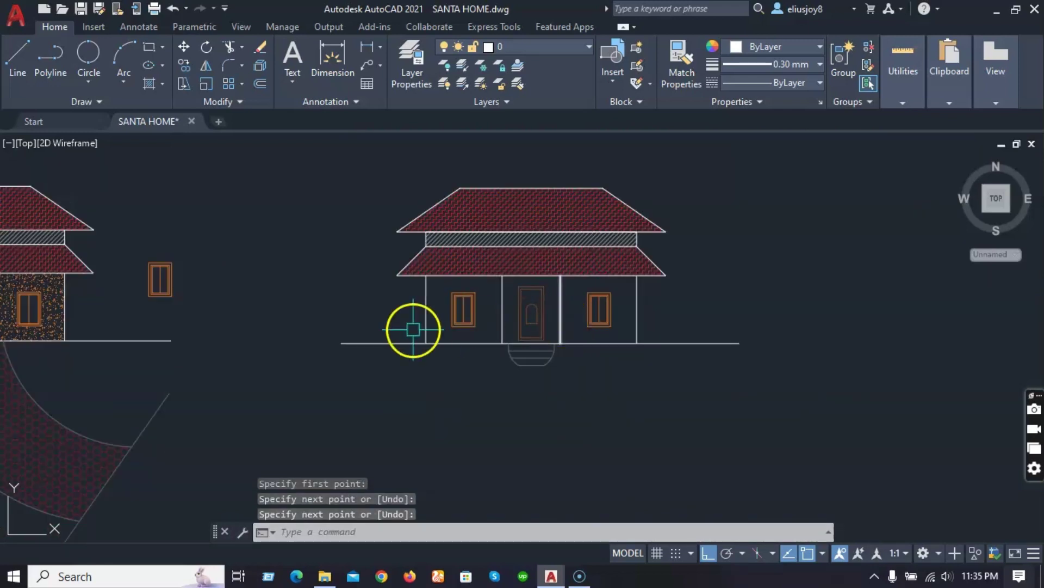
left_click(144, 85)
scroll(489, 334, "up", 3)
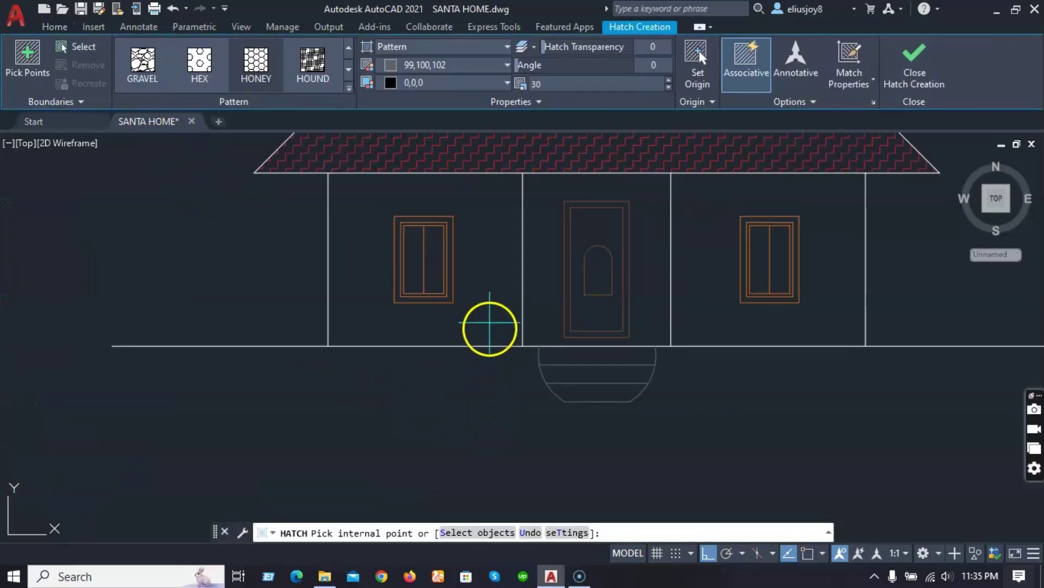
left_click(489, 328)
left_click(709, 312)
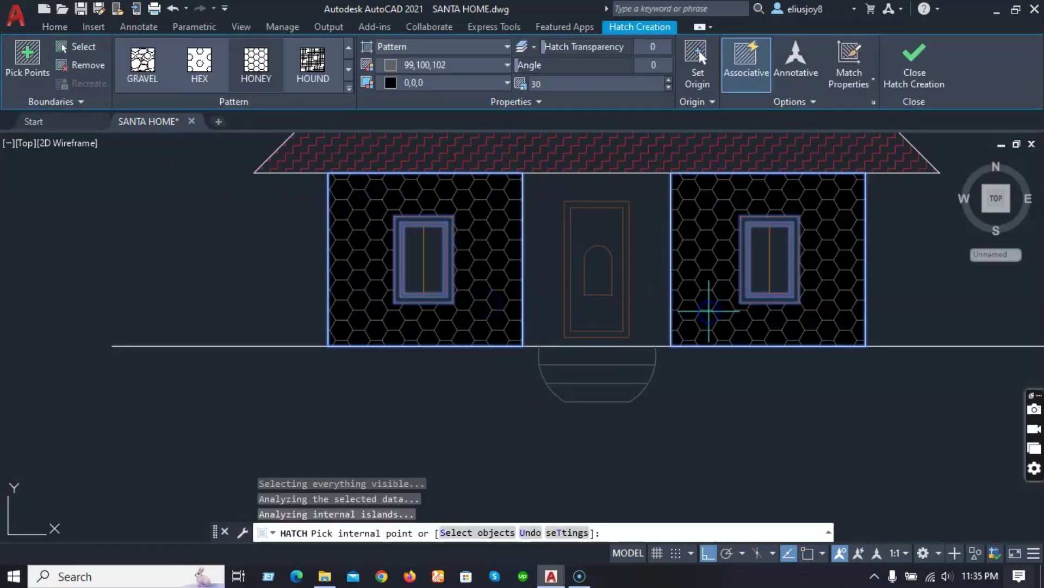
key("Escape")
key("Escape")
key("Escape")
scroll(708, 311, "down", 2)
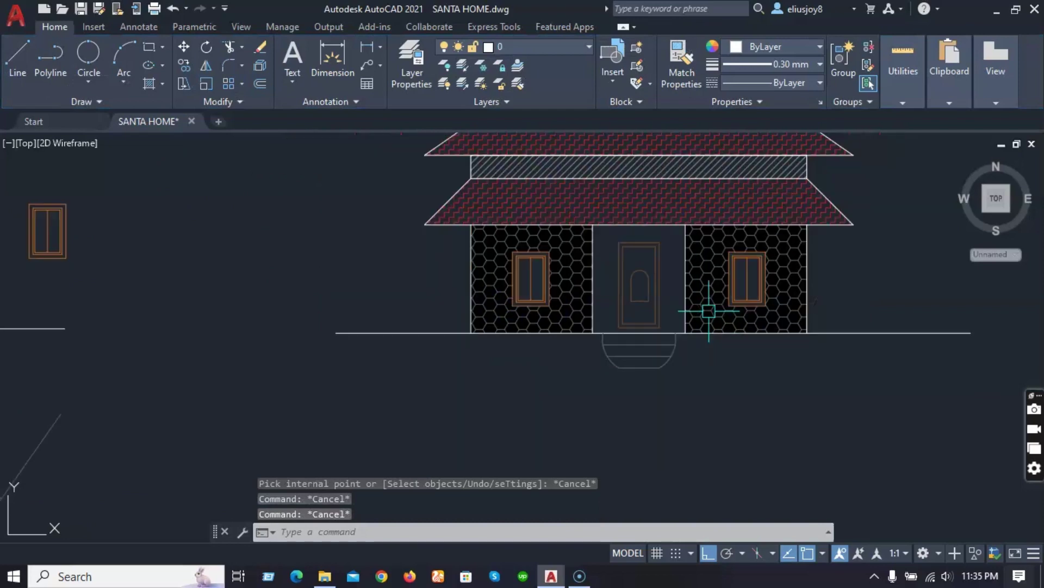
Match the new wall hatch in both side bays to the speckled wall hatch of the reference house.
left_click(685, 70)
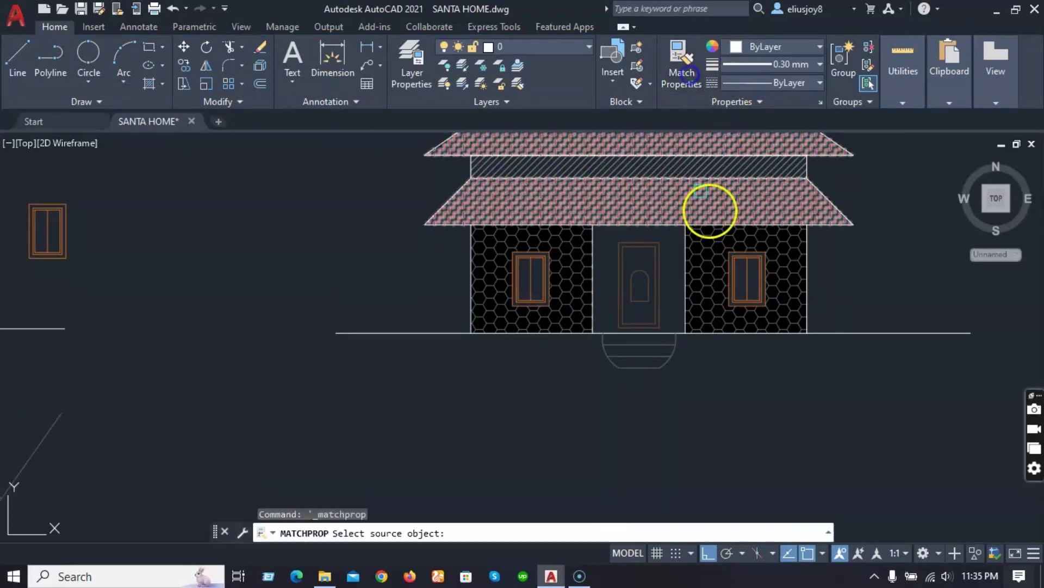
scroll(713, 212, "down", 2)
scroll(218, 280, "up", 3)
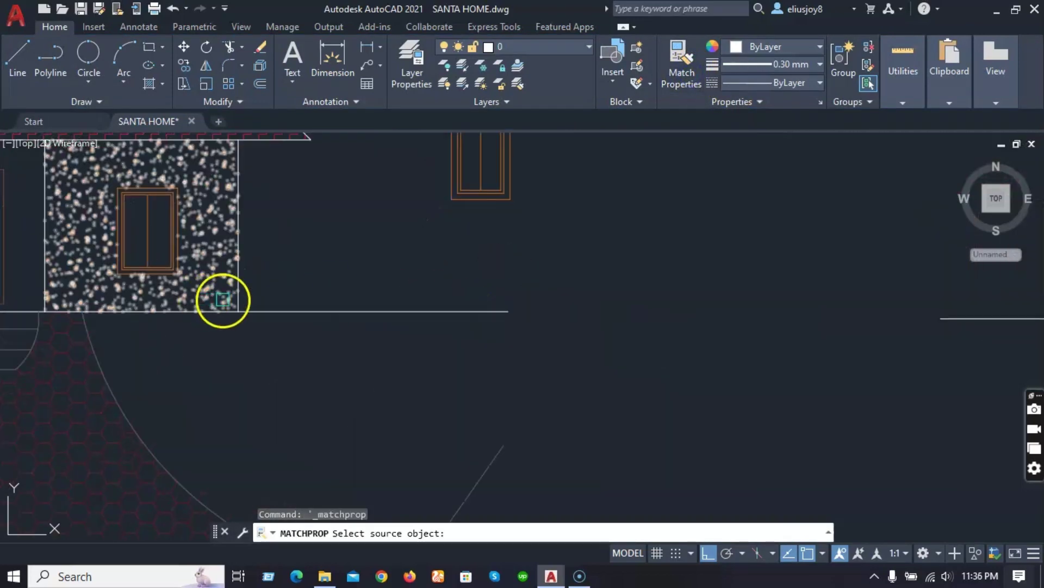
left_click(215, 266)
scroll(546, 306, "down", 3)
scroll(548, 292, "up", 2)
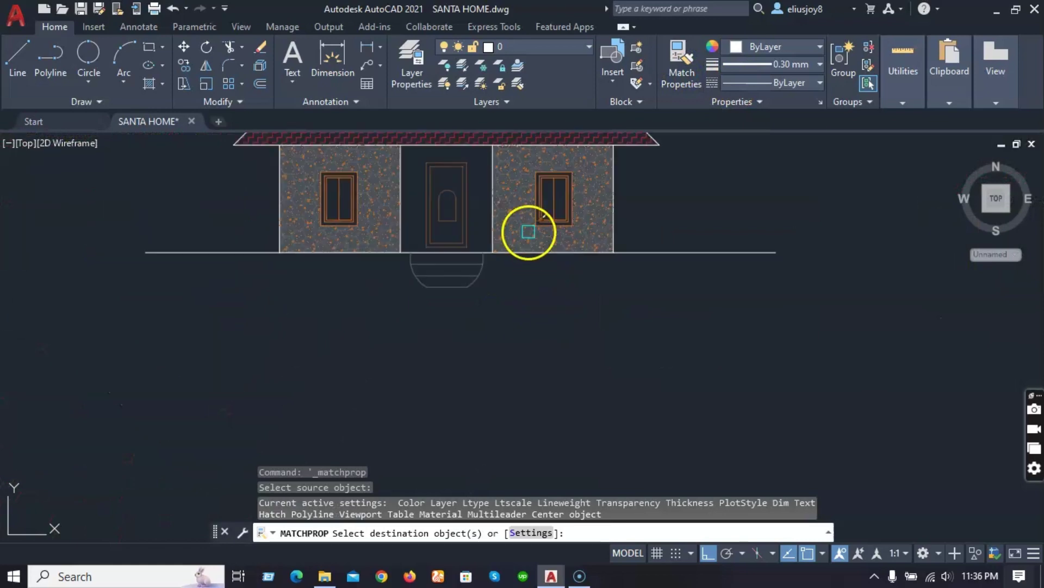
left_click(527, 236)
key("Escape")
key("Escape")
key("Escape")
key("Escape")
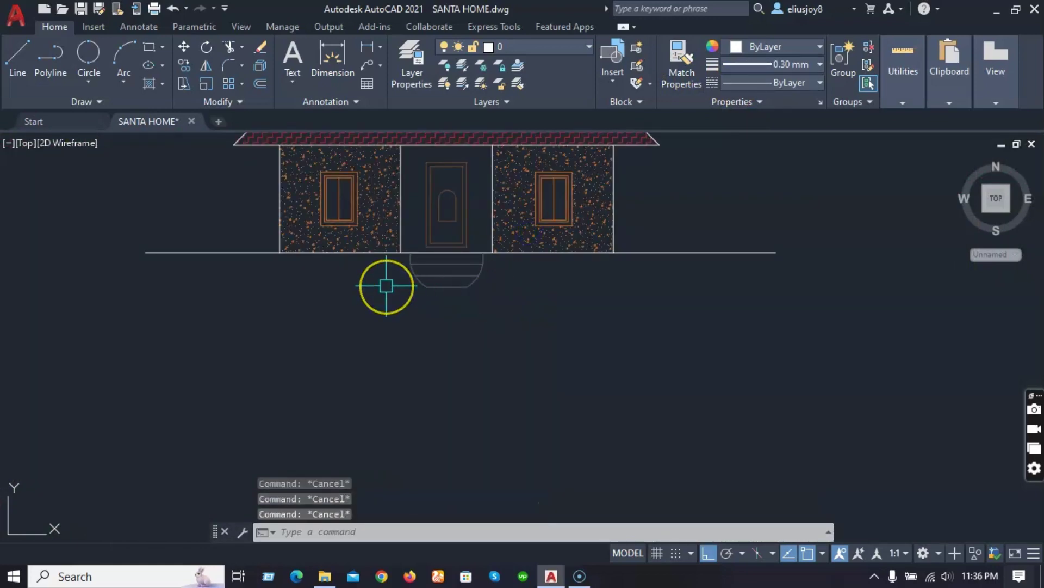
Draw a free-angle slanted line with ortho off, below and to the right of the redrawn house, as the path's far end.
scroll(386, 286, "up", 2)
scroll(386, 269, "down", 6)
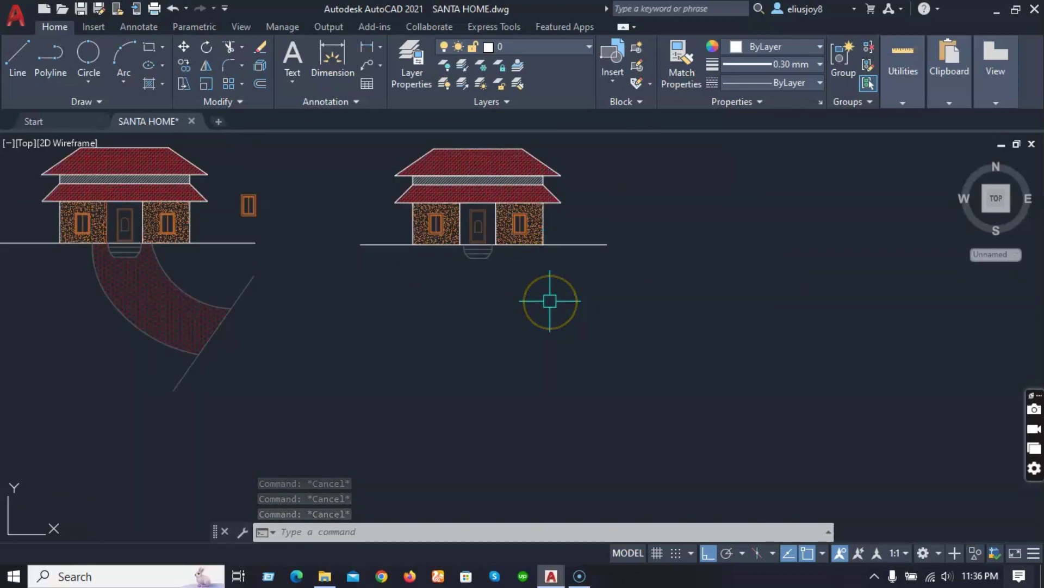
type("l")
key("Return")
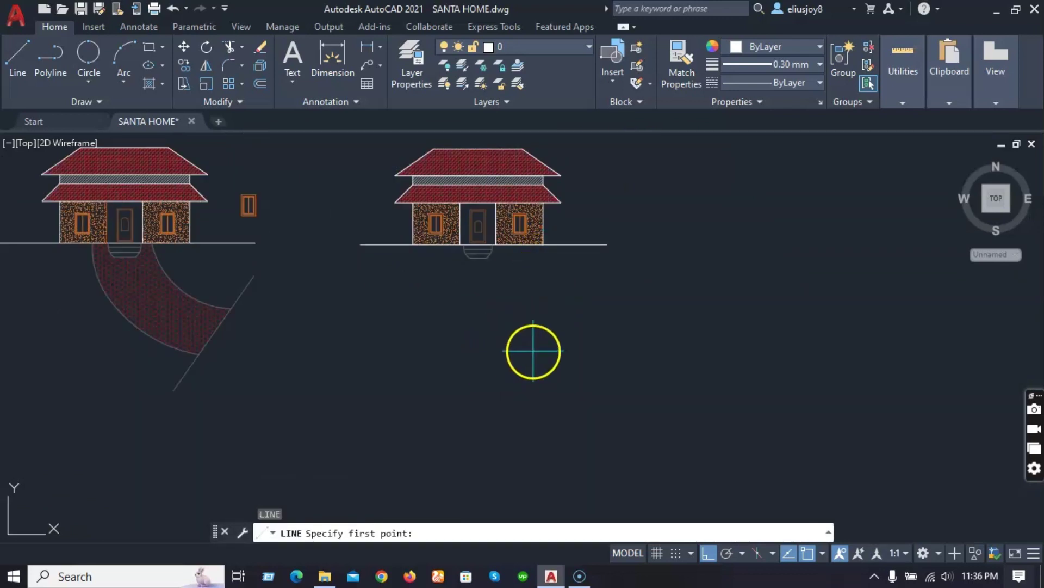
scroll(533, 351, "up", 2)
left_click(538, 404)
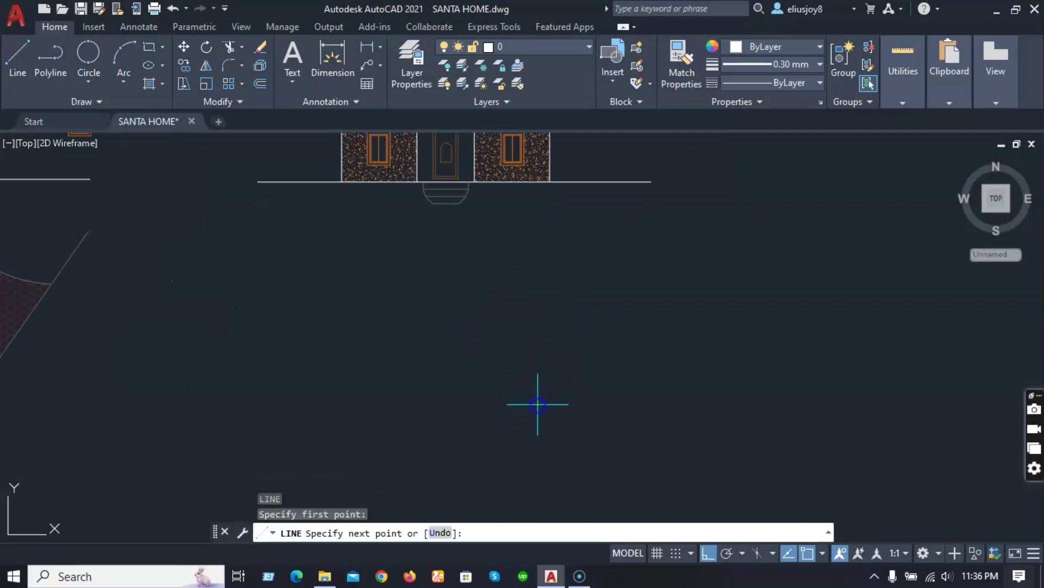
key("F8")
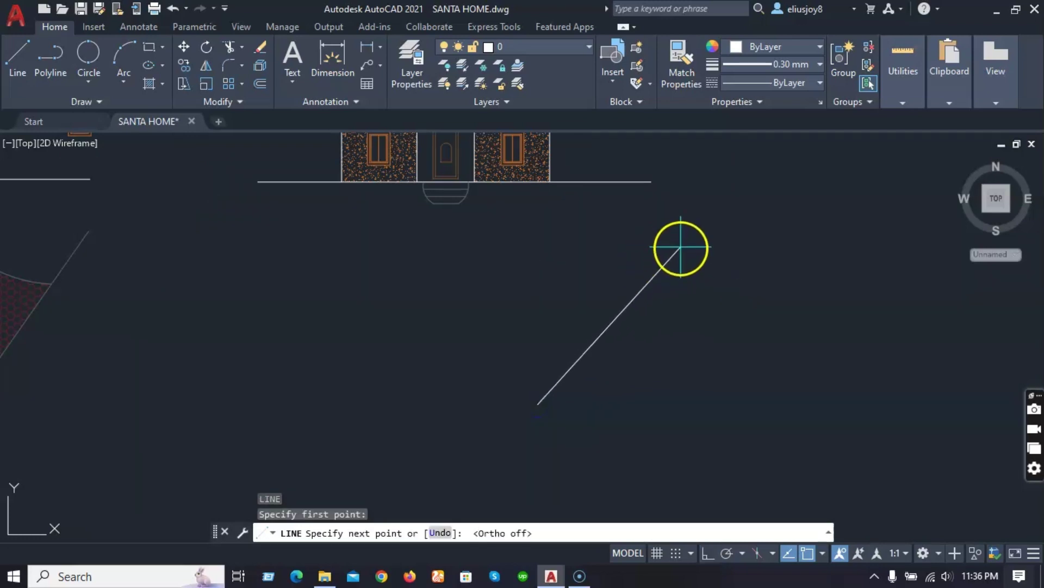
left_click(642, 270)
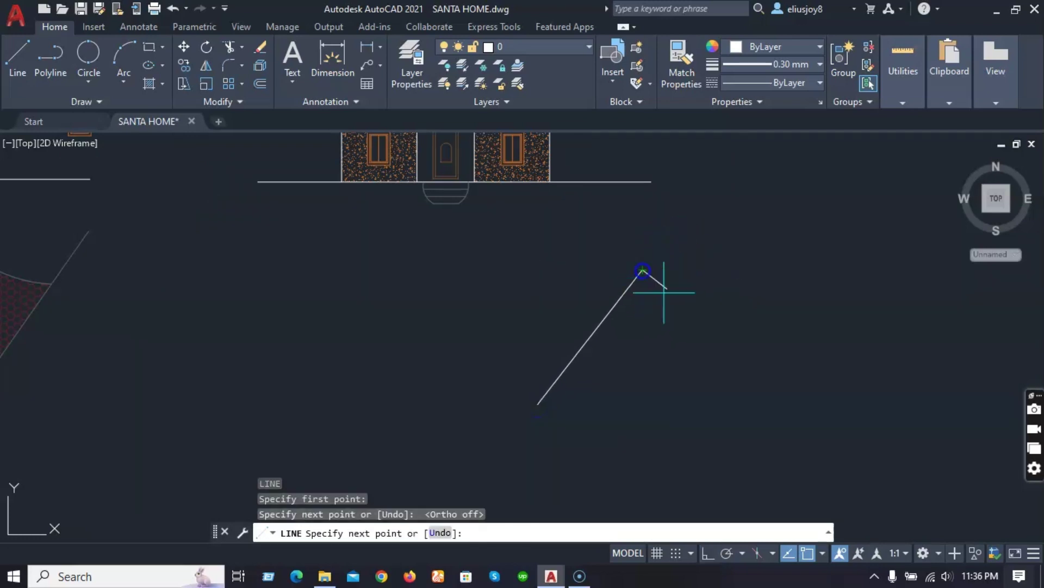
key("Return")
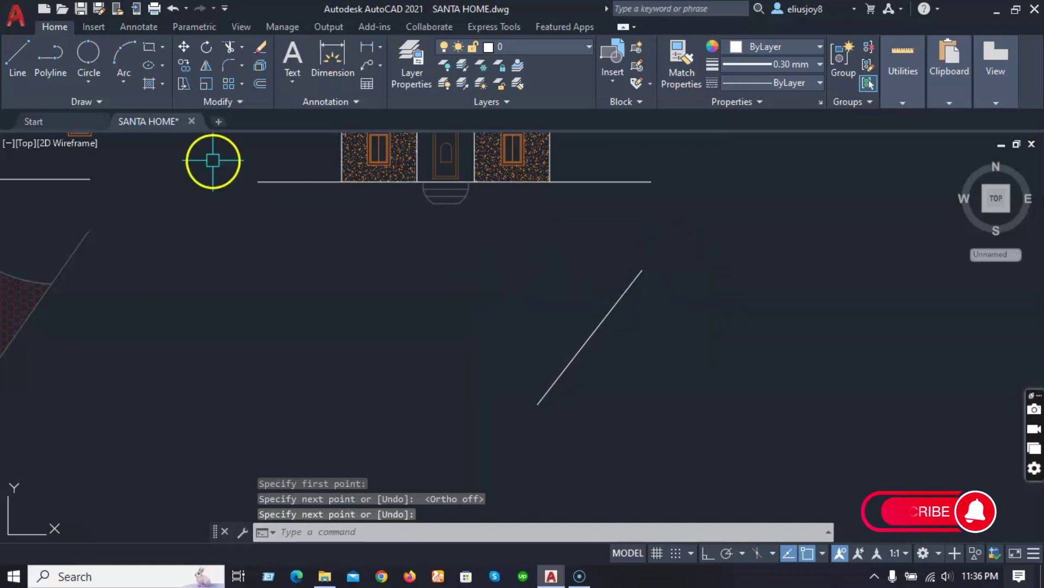
Draw the path's outer edge as a three-point arc from the ground line left of the steps to the slanted line's lower part.
left_click(122, 58)
scroll(420, 185, "up", 4)
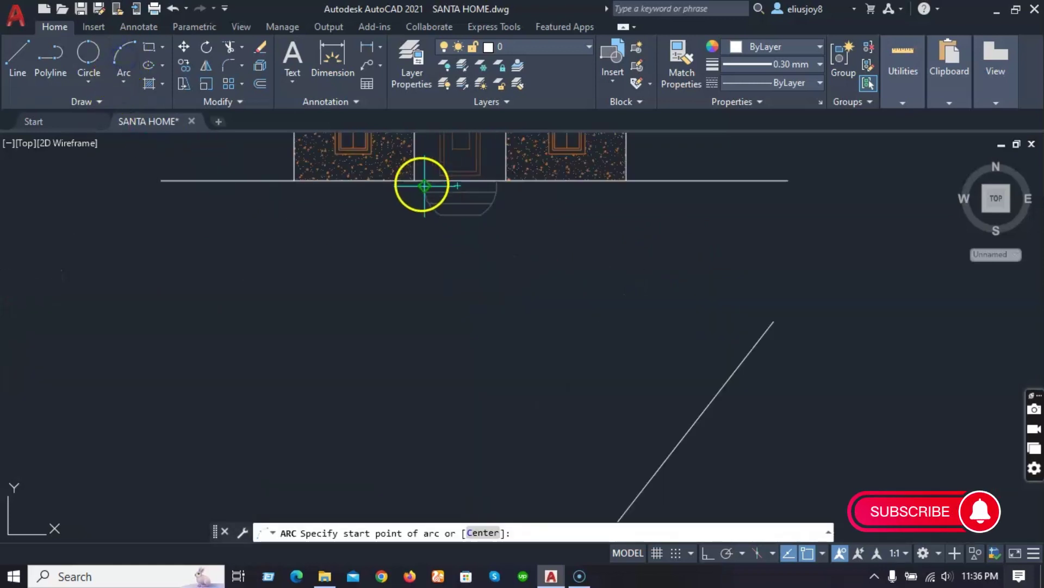
scroll(405, 185, "up", 4)
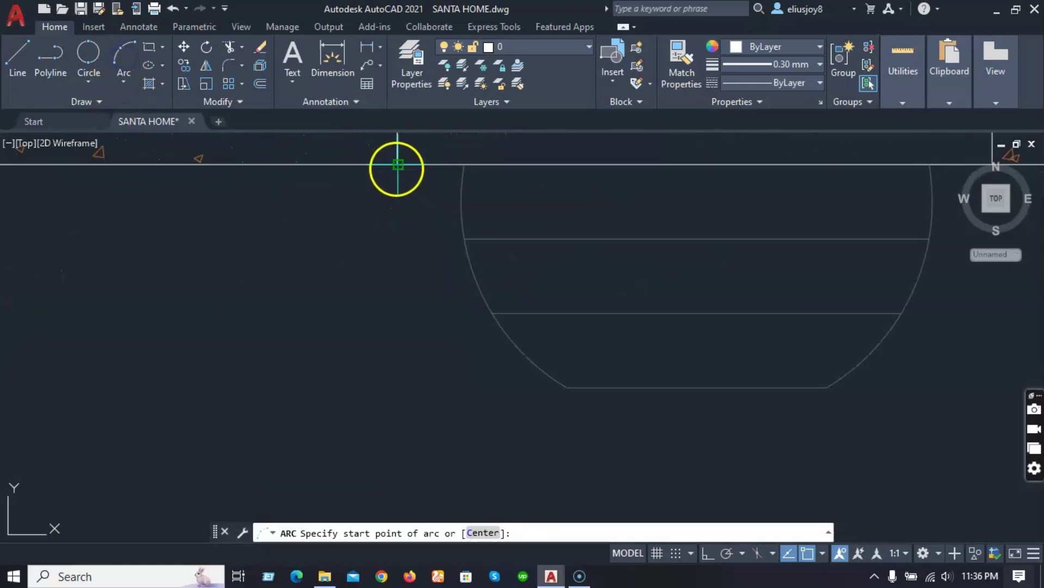
scroll(398, 165, "down", 6)
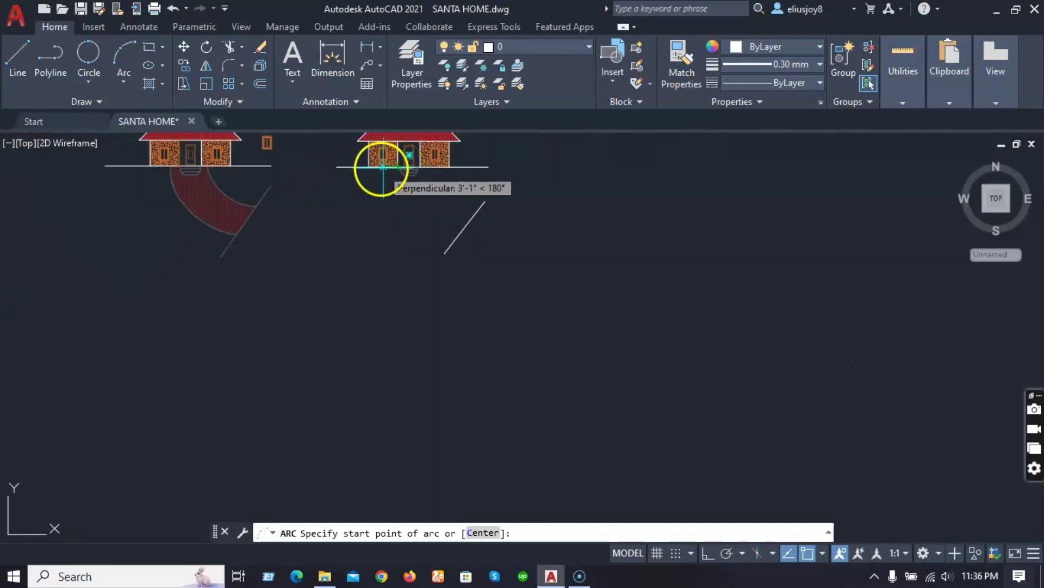
scroll(392, 169, "up", 5)
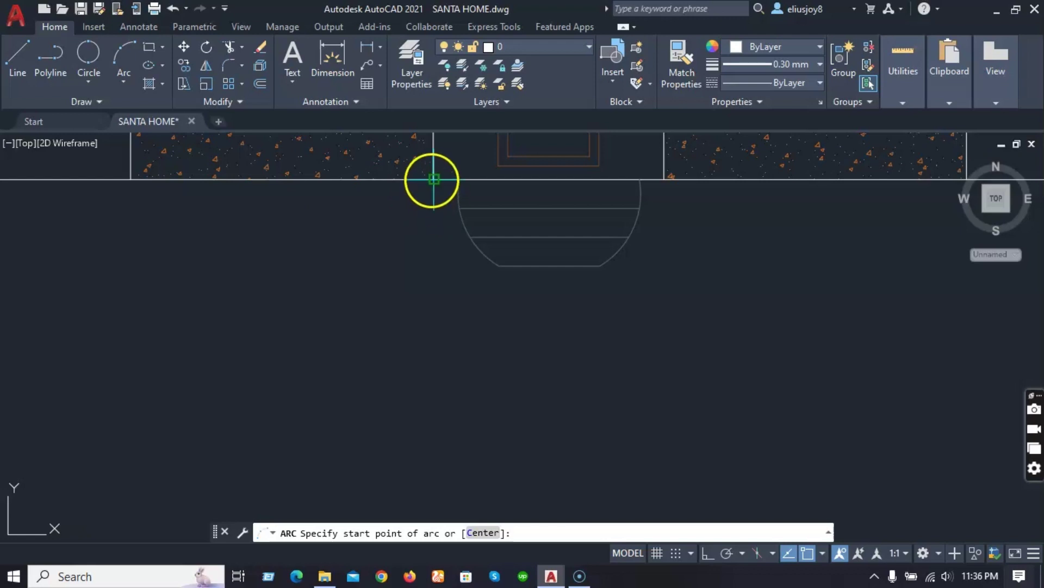
left_click(376, 179)
scroll(376, 179, "down", 4)
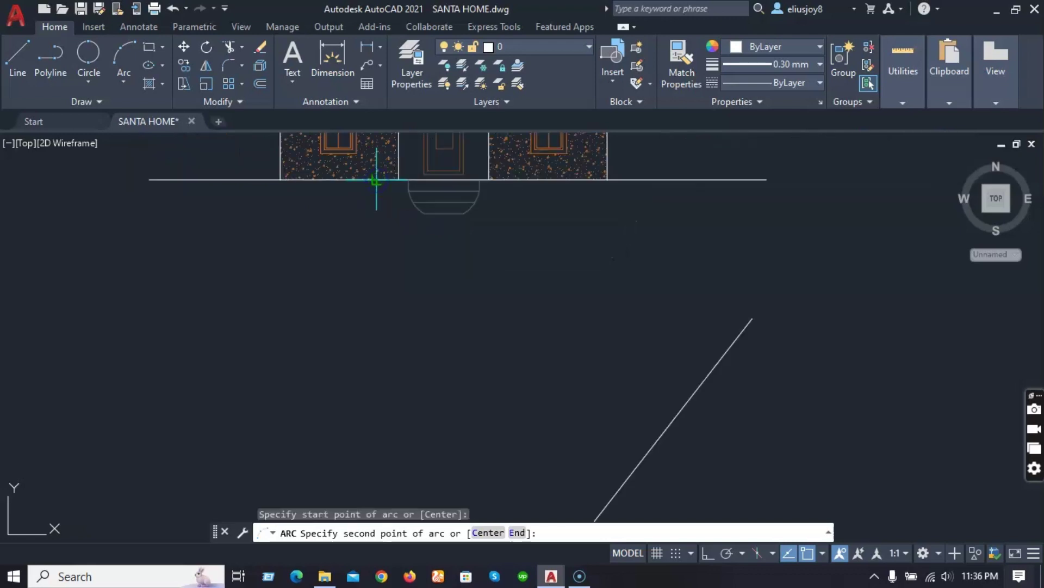
left_click(417, 329)
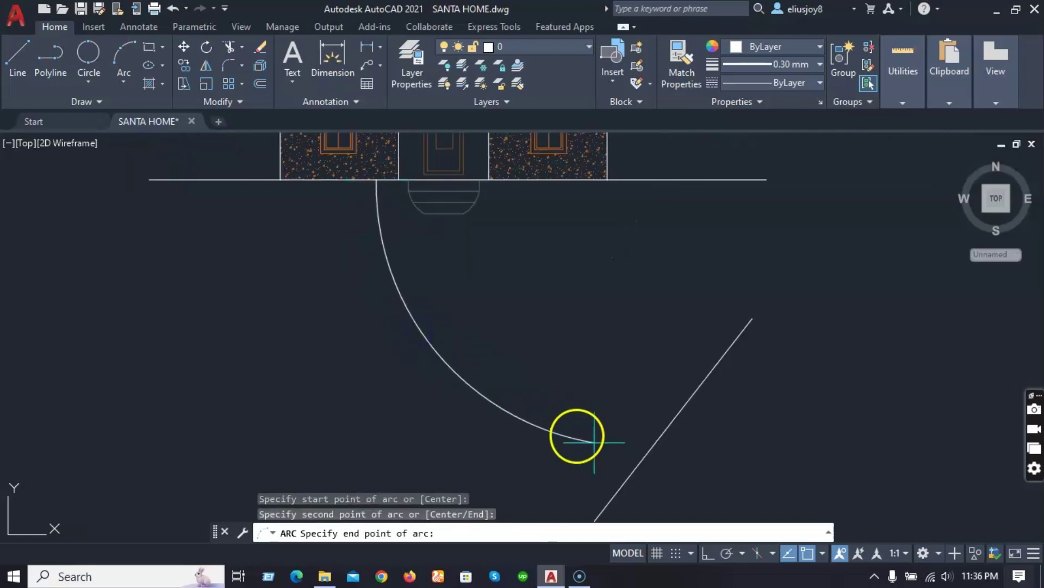
scroll(615, 436, "down", 2)
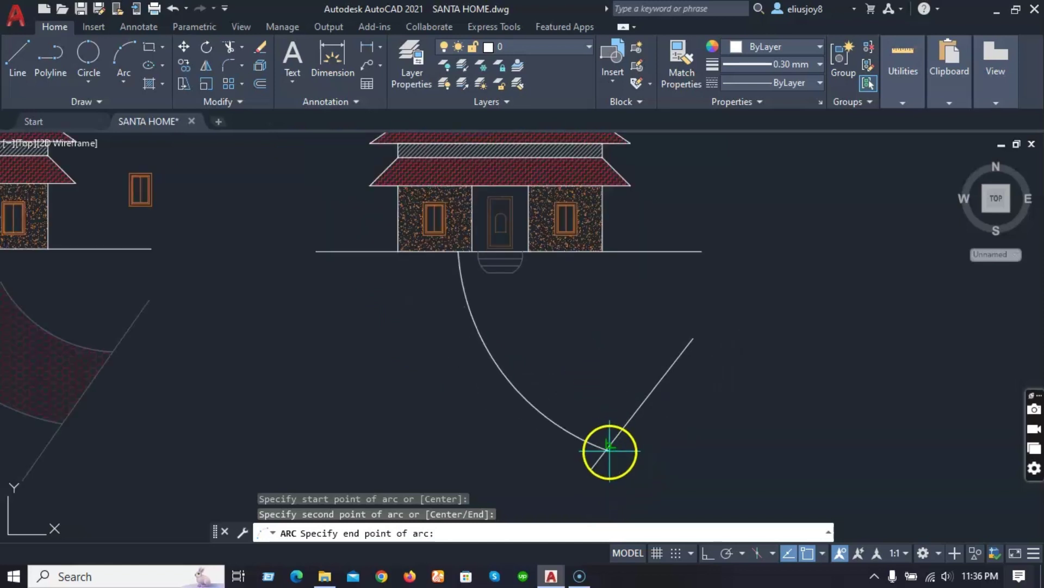
left_click(597, 438)
scroll(589, 338, "down", 2)
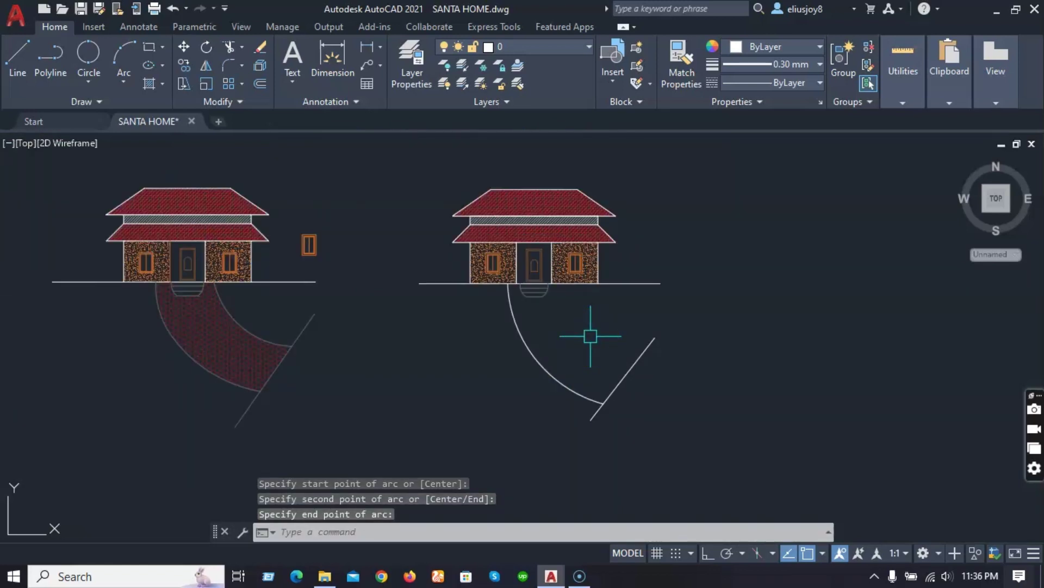
Draw the path's inner edge as a three-point arc from the ground line right of the steps to the slanted line.
key("Return")
scroll(572, 294, "up", 5)
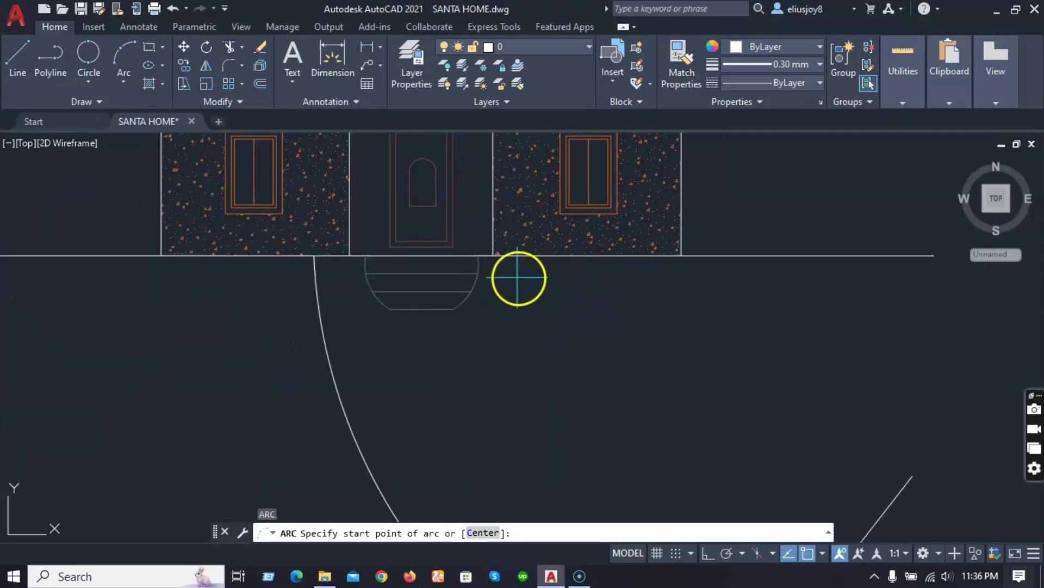
left_click(493, 256)
scroll(509, 258, "down", 2)
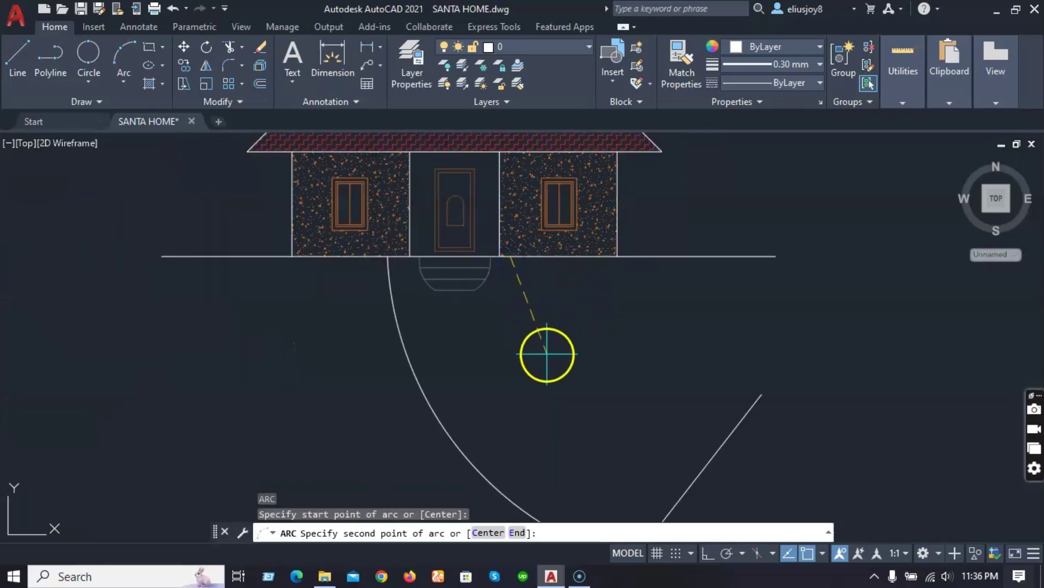
left_click(548, 358)
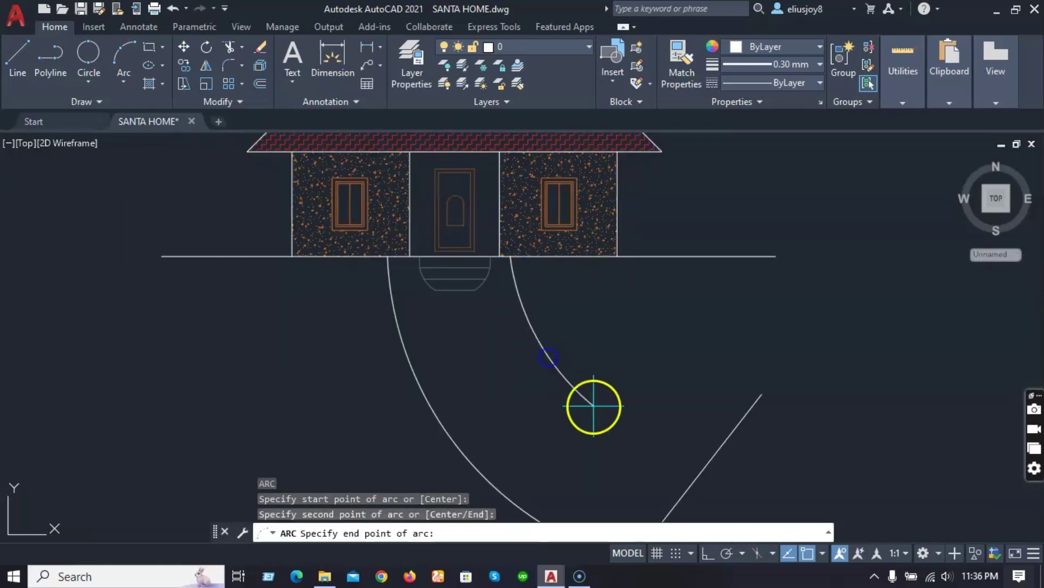
left_click(698, 474)
scroll(566, 312, "down", 4)
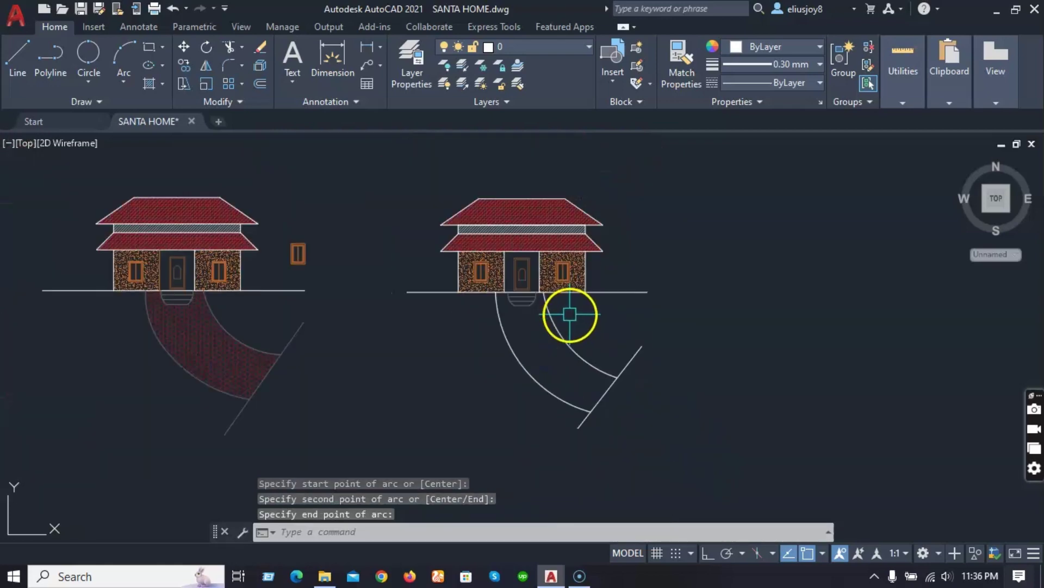
key("Escape")
key("Escape")
key("Escape")
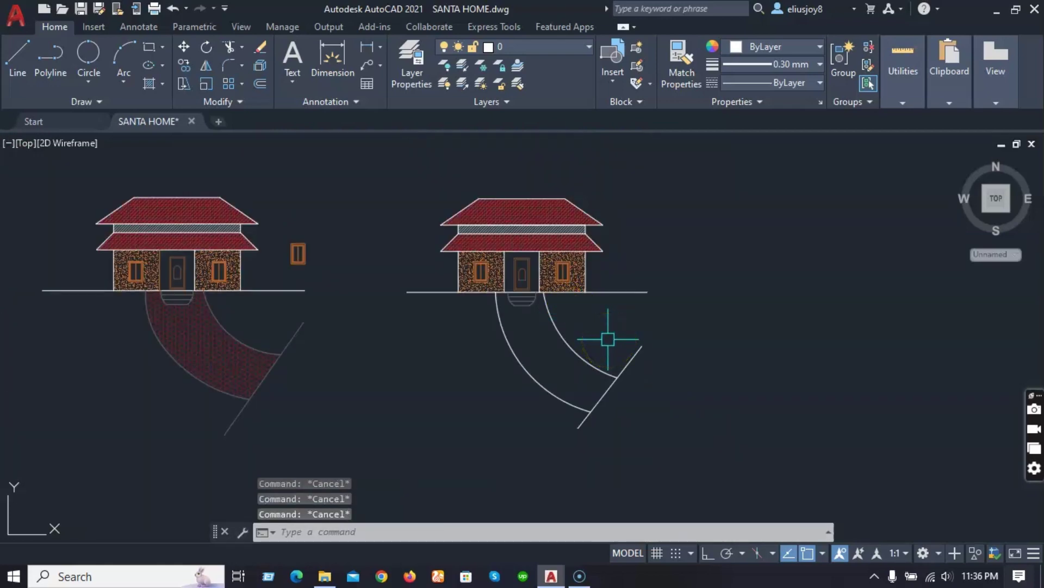
Hatch the area between the two path arcs with the current hexagonal pattern at scale 30.
scroll(608, 339, "up", 2)
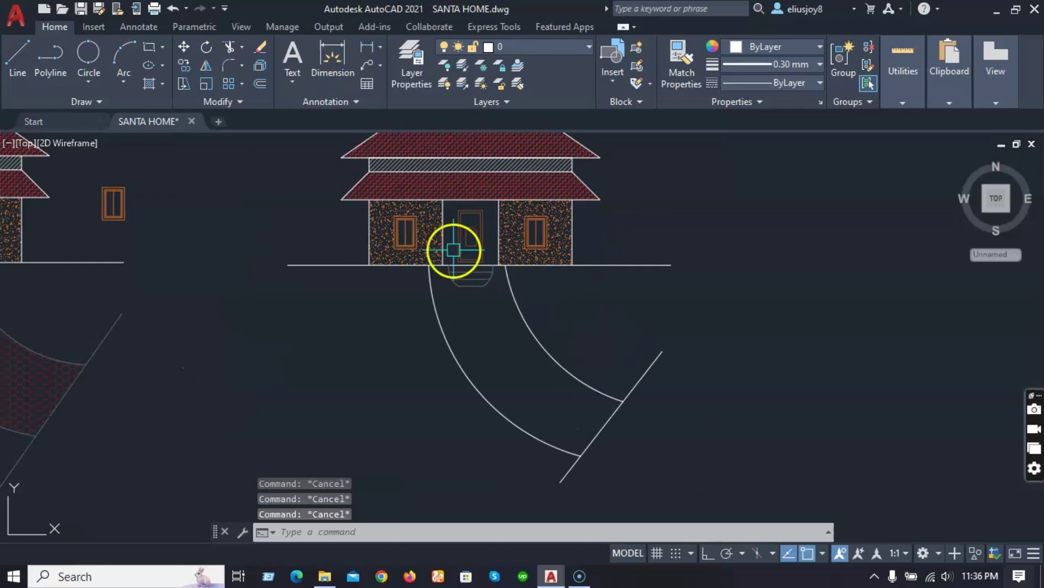
left_click(147, 84)
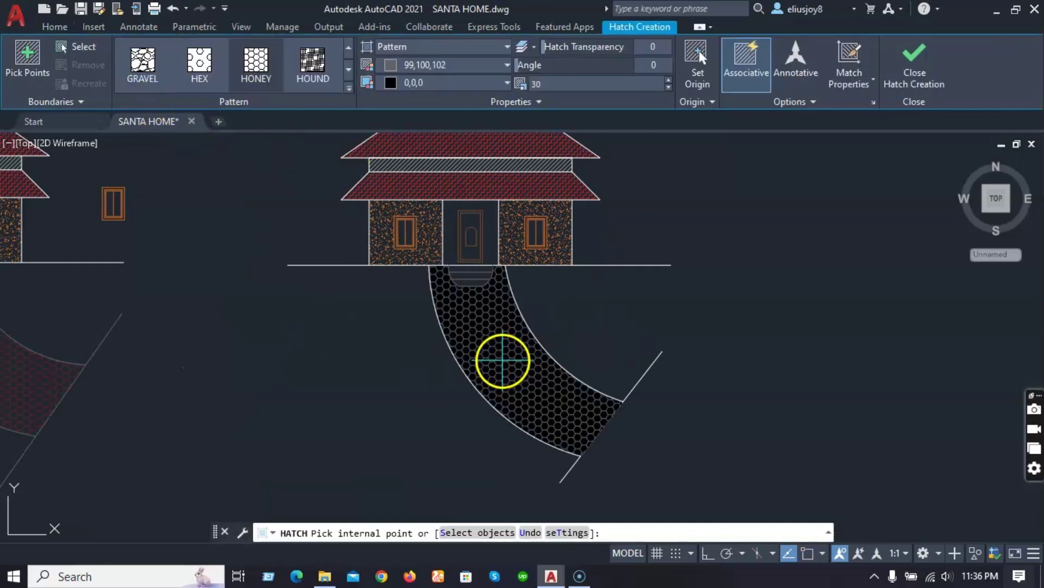
left_click(503, 361)
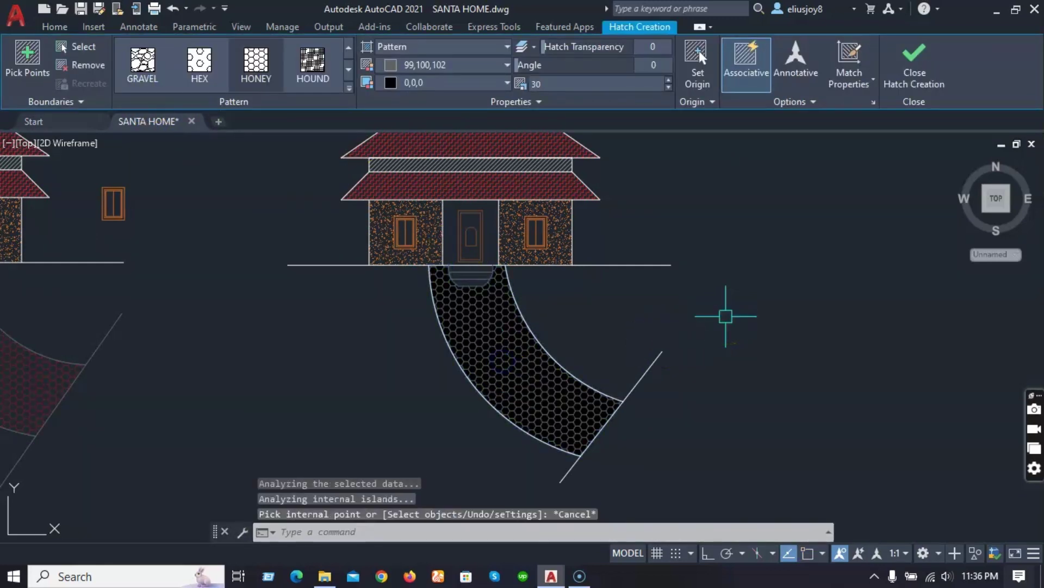
key("Escape")
key("Escape")
key("Escape")
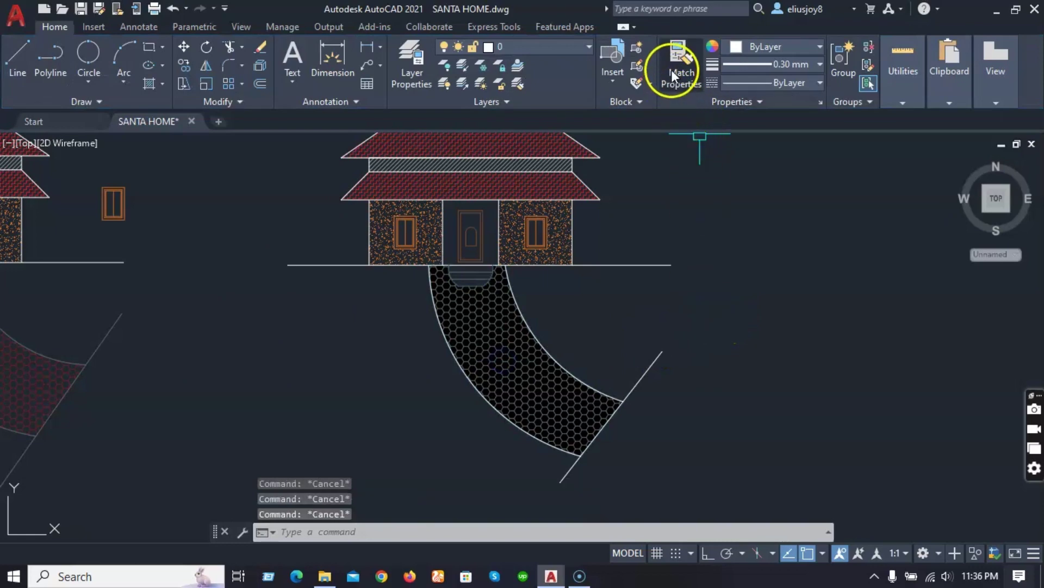
Match the new path hatch to the red path hatch of the reference drawing.
left_click(673, 74)
scroll(487, 290, "down", 3)
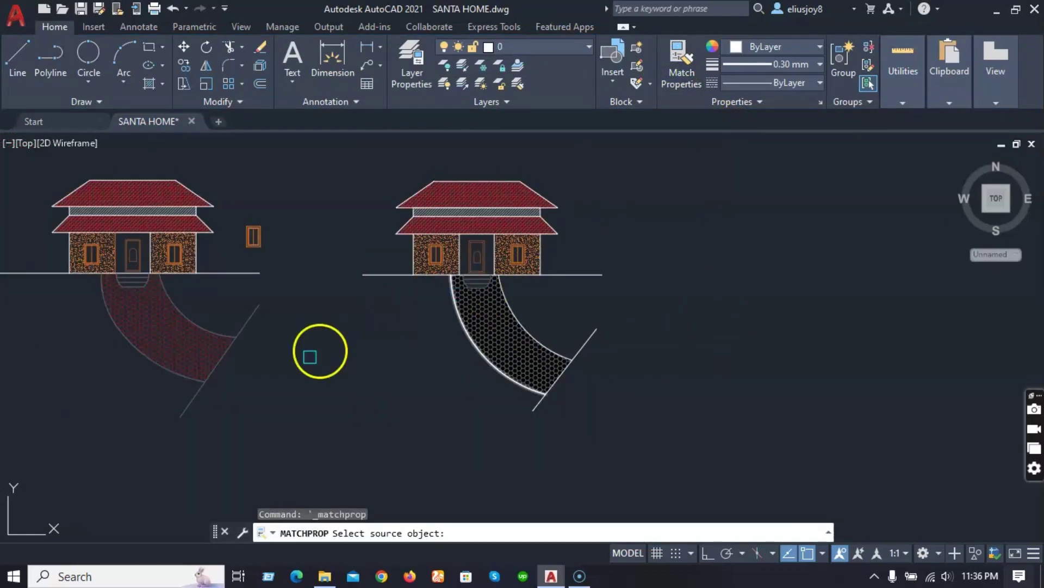
left_click(196, 350)
scroll(541, 369, "up", 3)
left_click(541, 368)
key("Escape")
key("Escape")
key("Escape")
key("Escape")
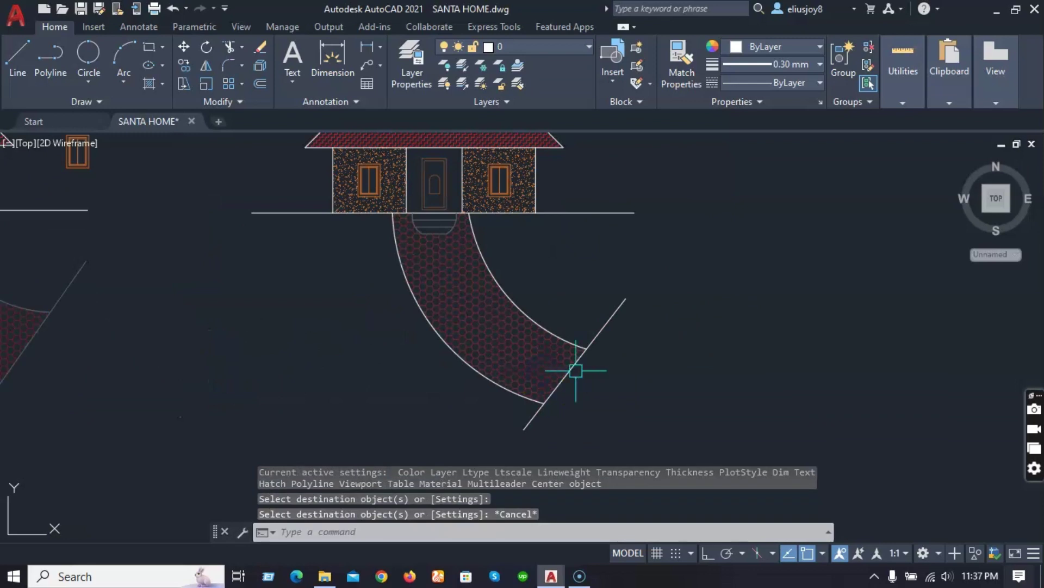
Increase the transparency of the new path's hatch, edge arcs and slanted end line together.
left_click(631, 435)
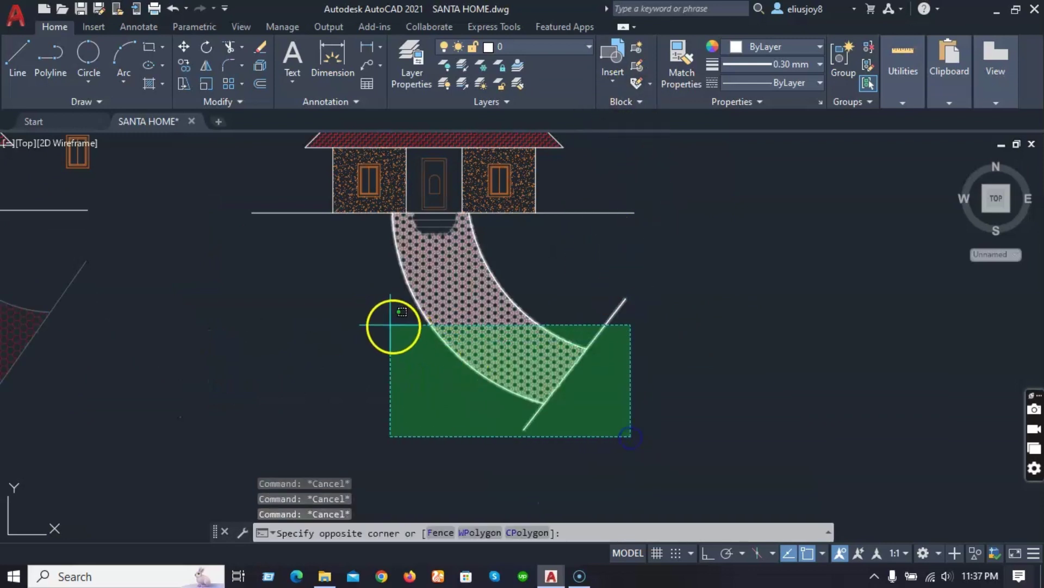
key("Escape")
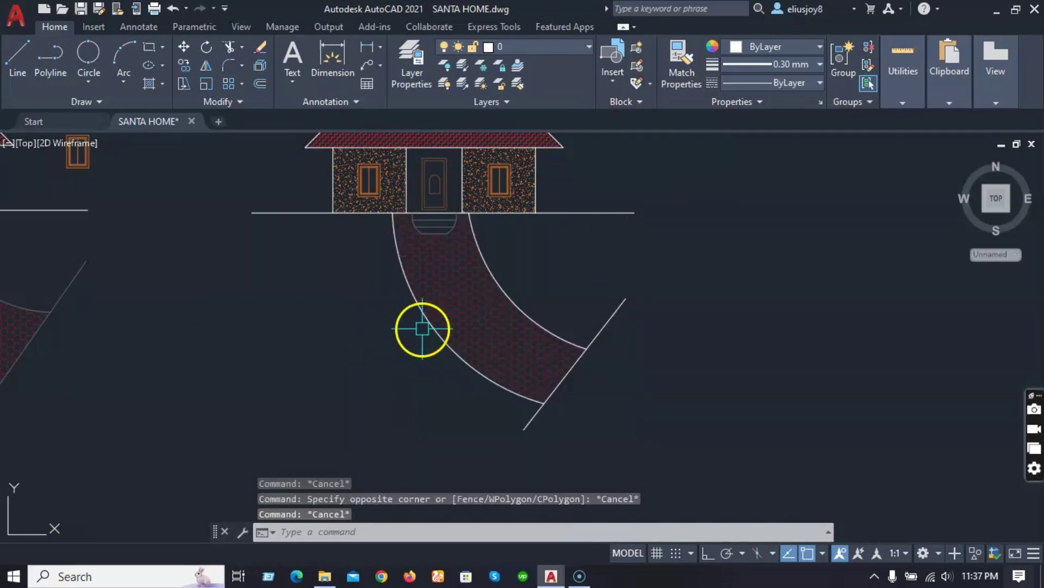
left_click(370, 301)
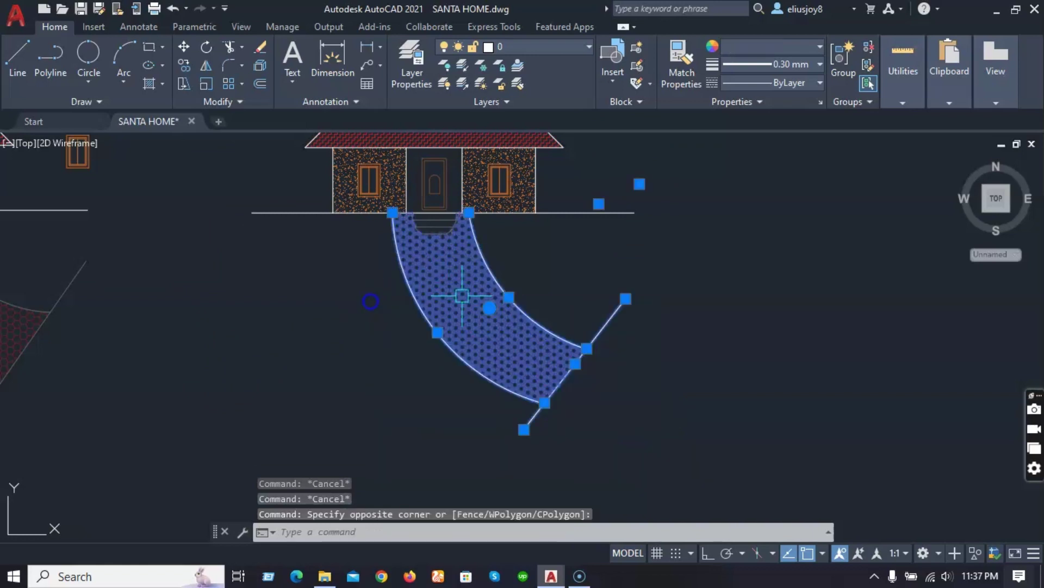
left_click(737, 103)
left_click(789, 141)
key("BackSpace")
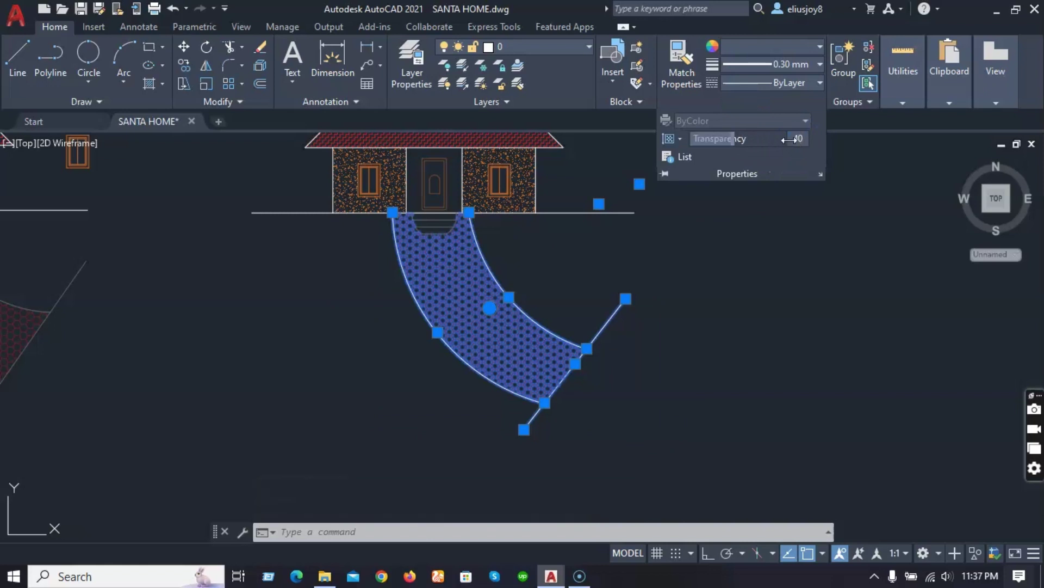
left_click(625, 334)
key("Escape")
key("Escape")
key("Escape")
scroll(625, 341, "down", 3)
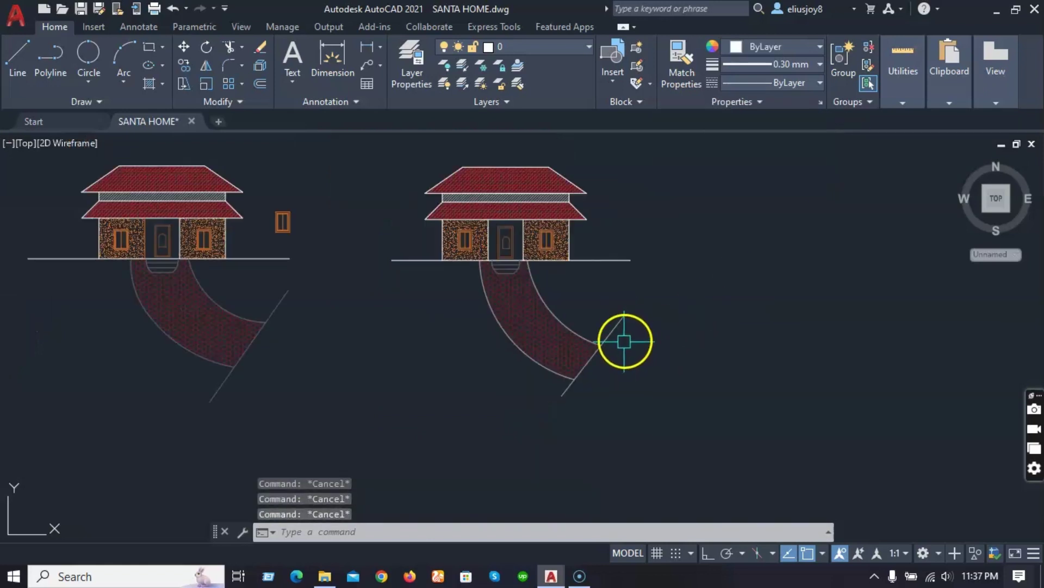
Match the properties of the new slanted line and both path arcs to the reference path's slanted line.
left_click(682, 83)
left_click(223, 381)
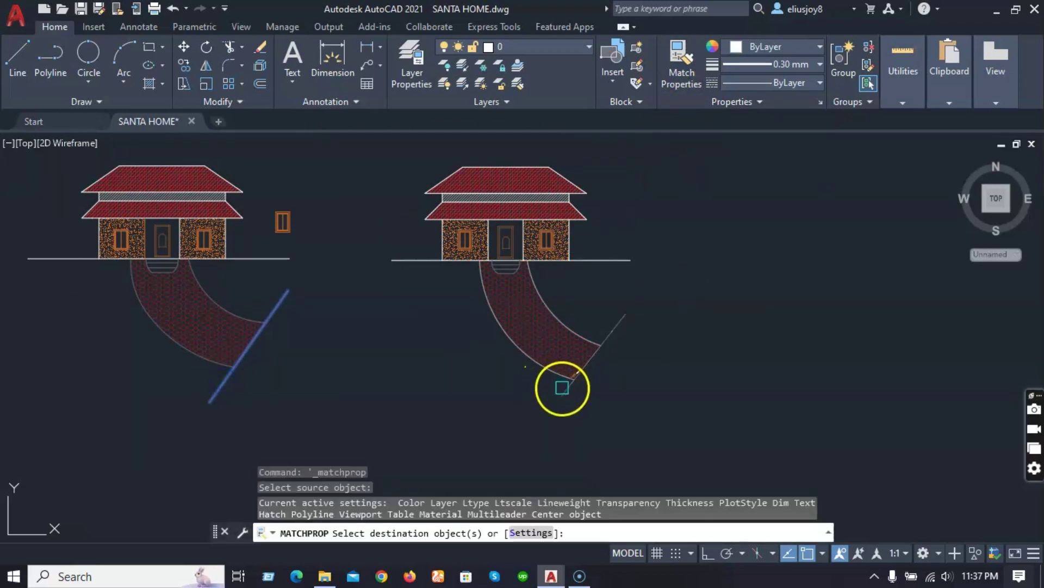
left_click(562, 387)
scroll(561, 383, "up", 3)
left_click(553, 374)
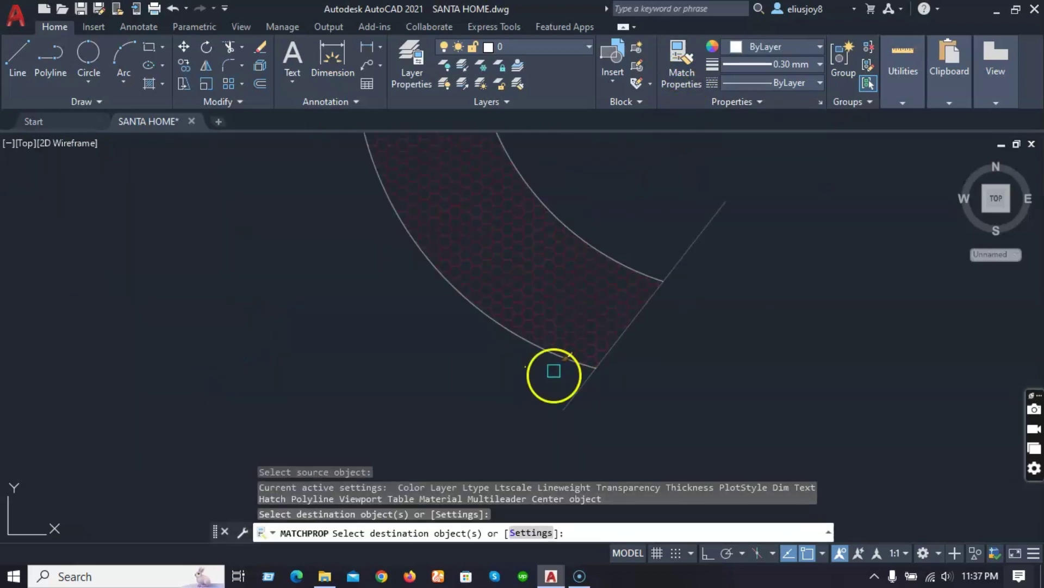
left_click(631, 262)
key("Escape")
scroll(494, 423, "down", 3)
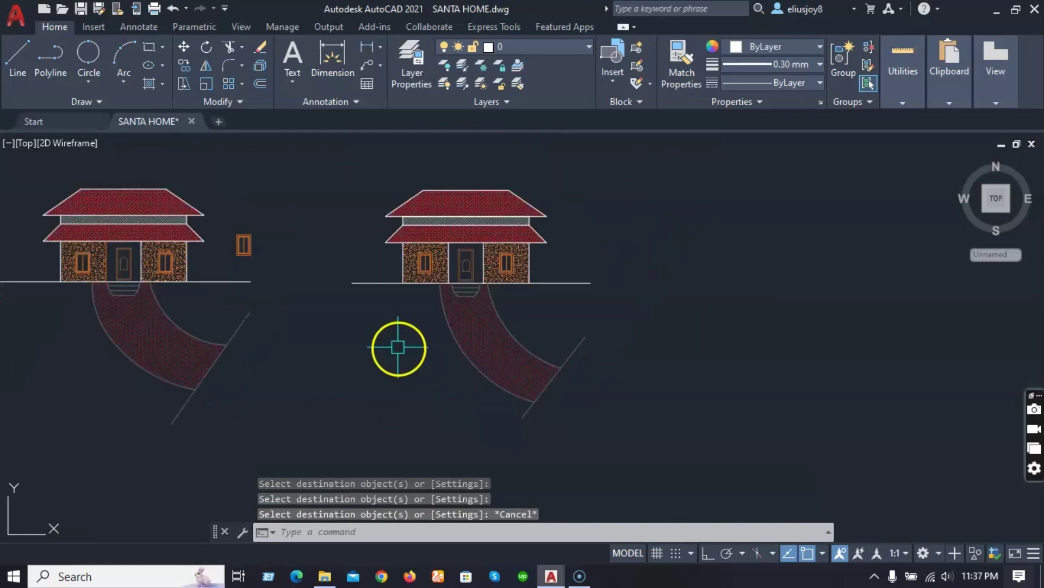
Delete the spare window standing between the reference house and the redrawn house.
scroll(239, 241, "up", 2)
left_click(308, 275)
left_click(234, 228)
key("Delete")
scroll(272, 239, "down", 2)
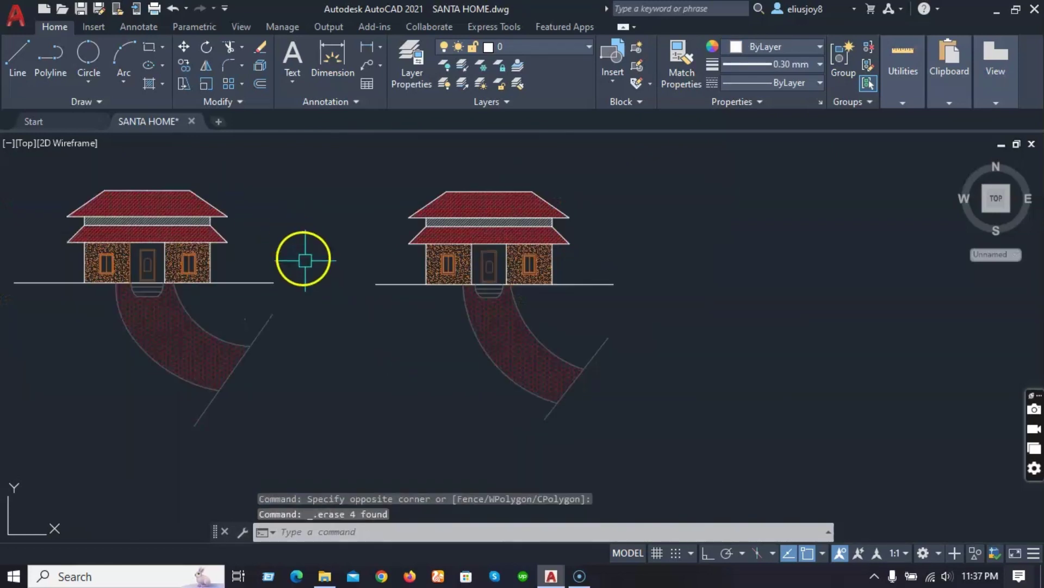
Add the multiline text "THANK YOU" in the empty area to the right of the redrawn house.
scroll(447, 345, "down", 2)
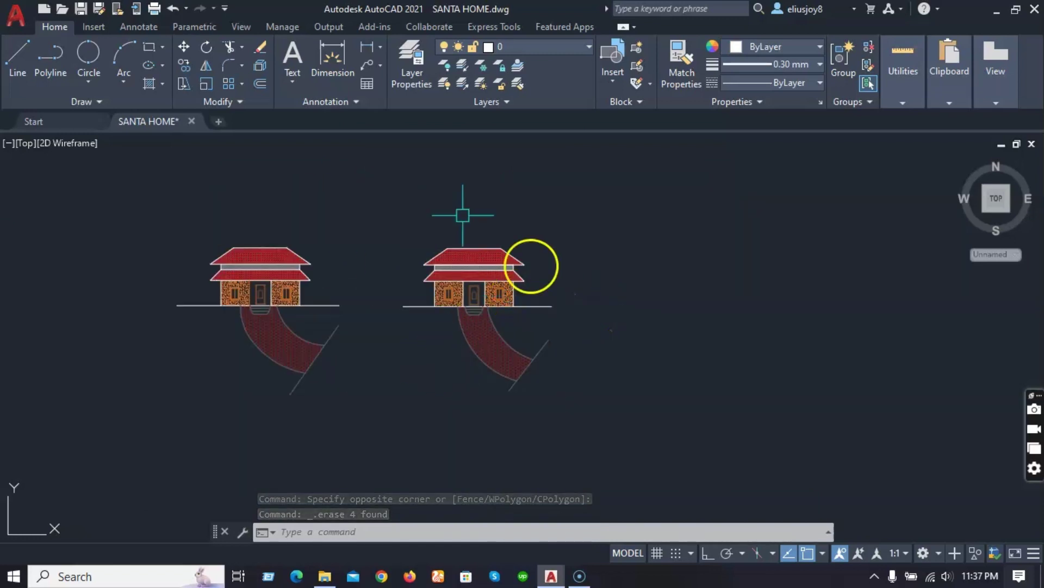
left_click(291, 62)
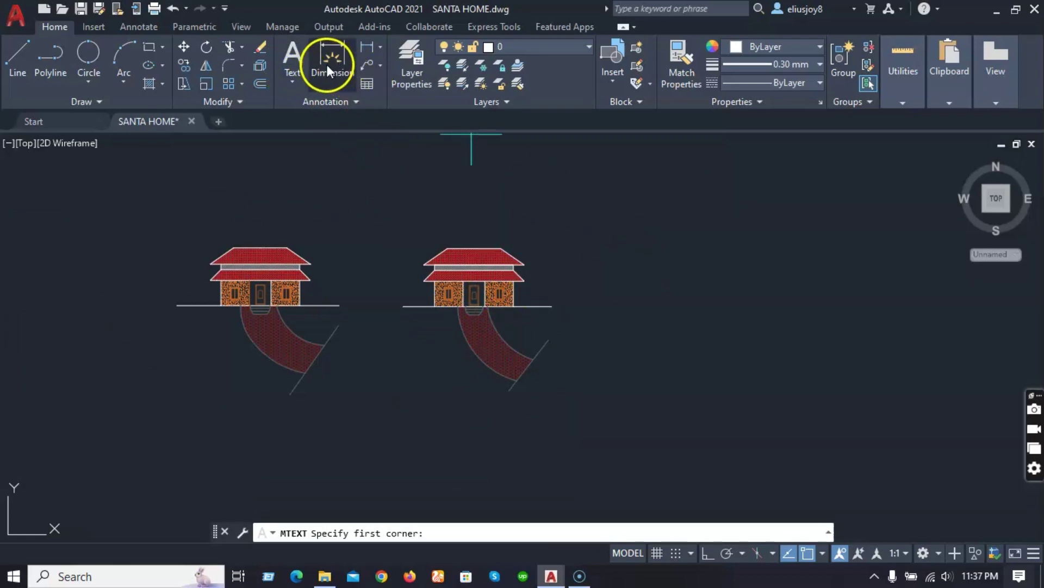
left_click(605, 231)
left_click(766, 294)
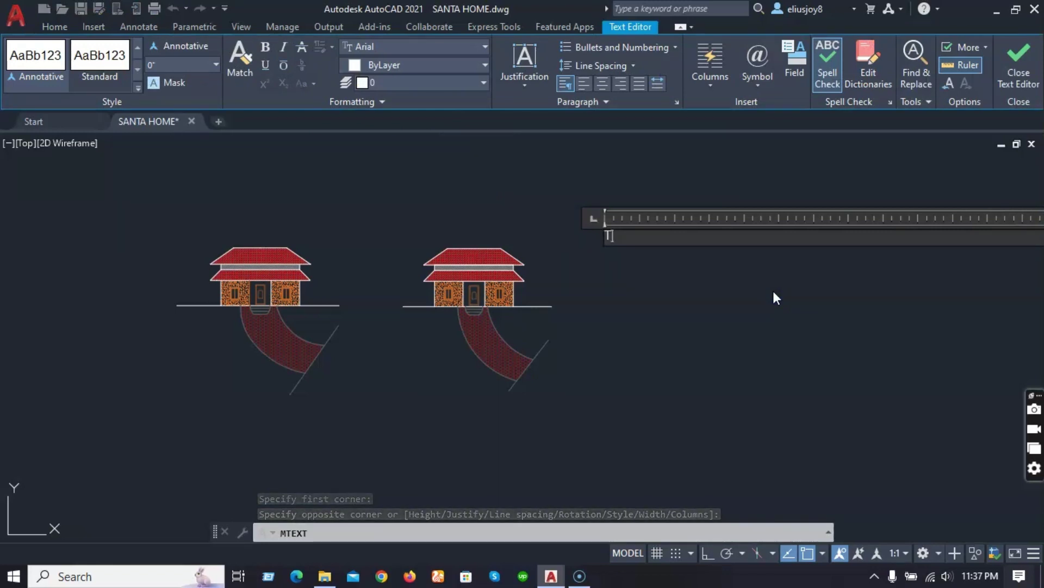
type("THANK")
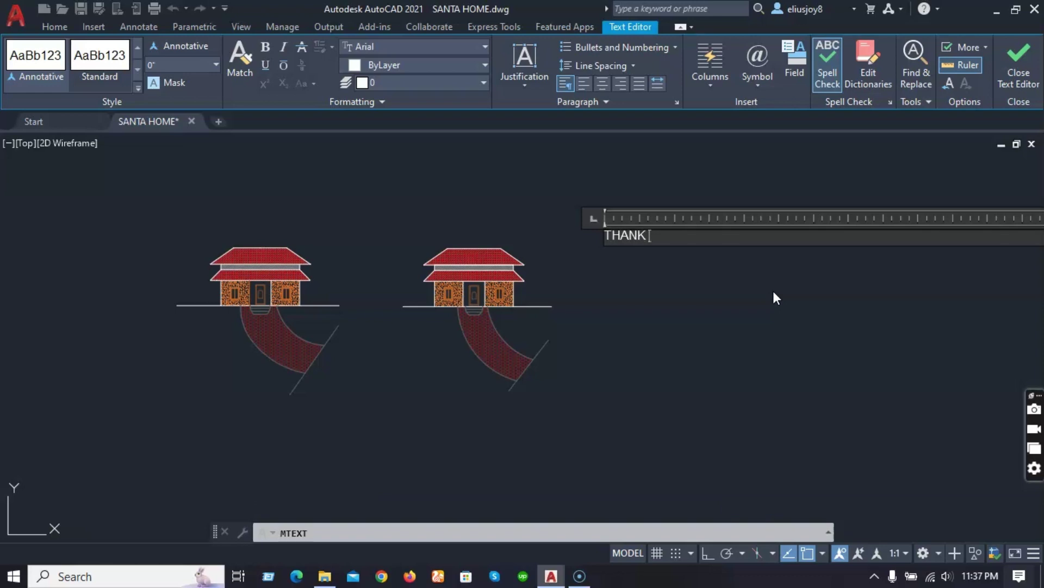
type(" y")
key("BackSpace")
type("YOU")
scroll(727, 234, "up", 2)
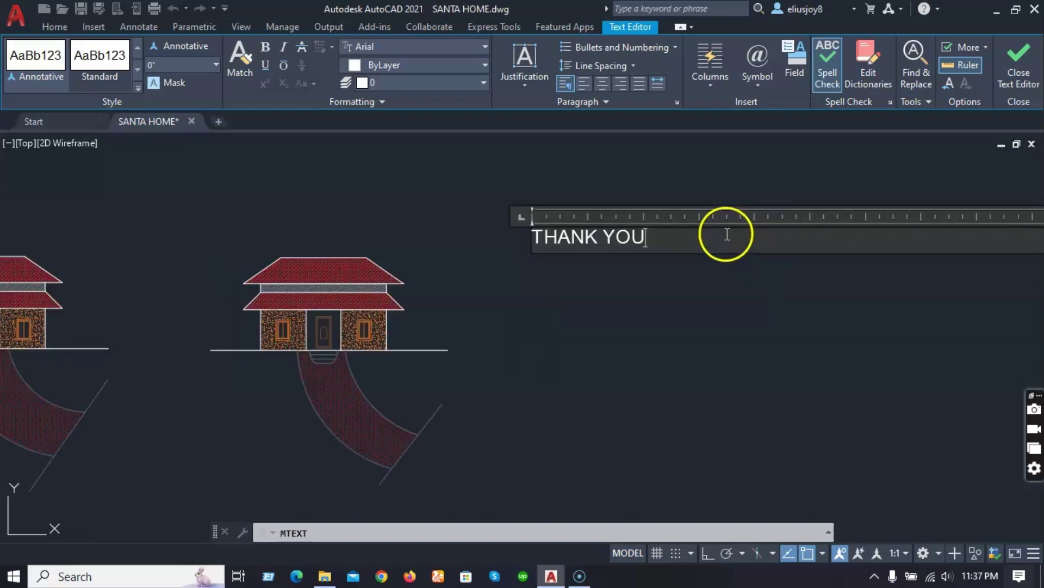
scroll(660, 237, "up", 4)
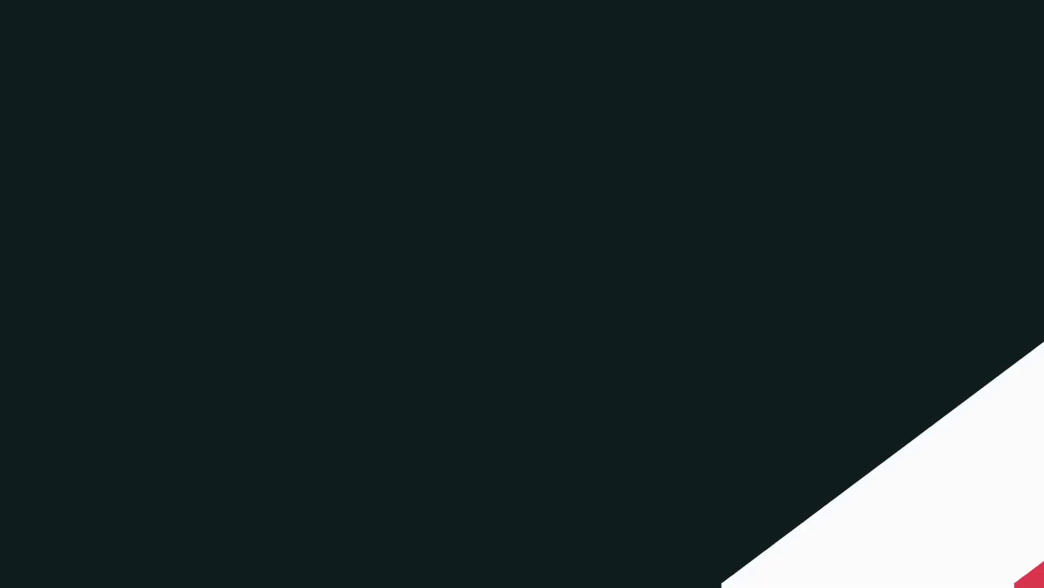